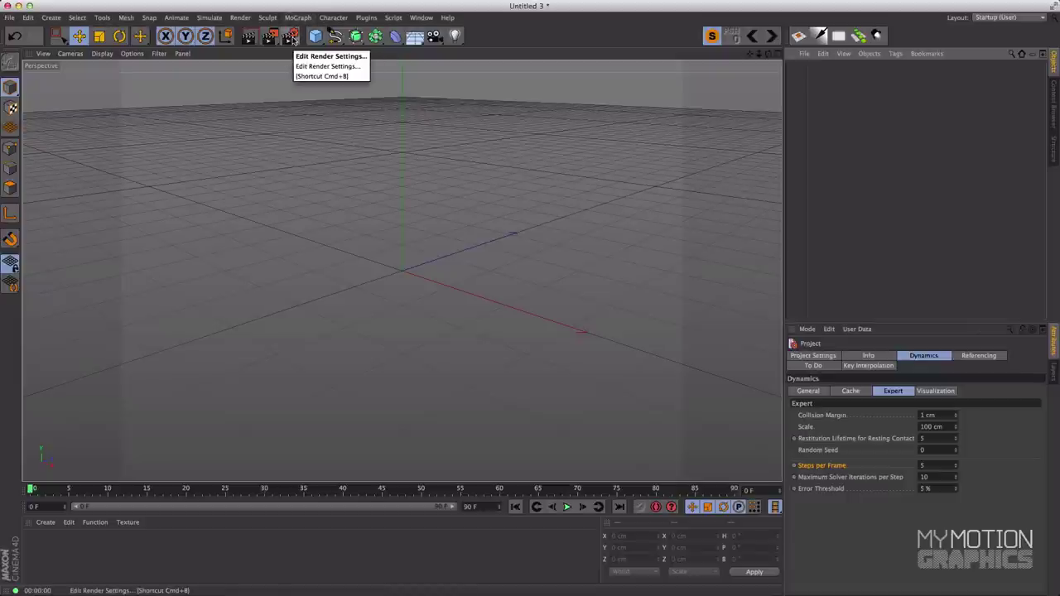
Set the render output to 1920 x 1080 pixels with Lock Ratio enabled.
left_click(291, 38)
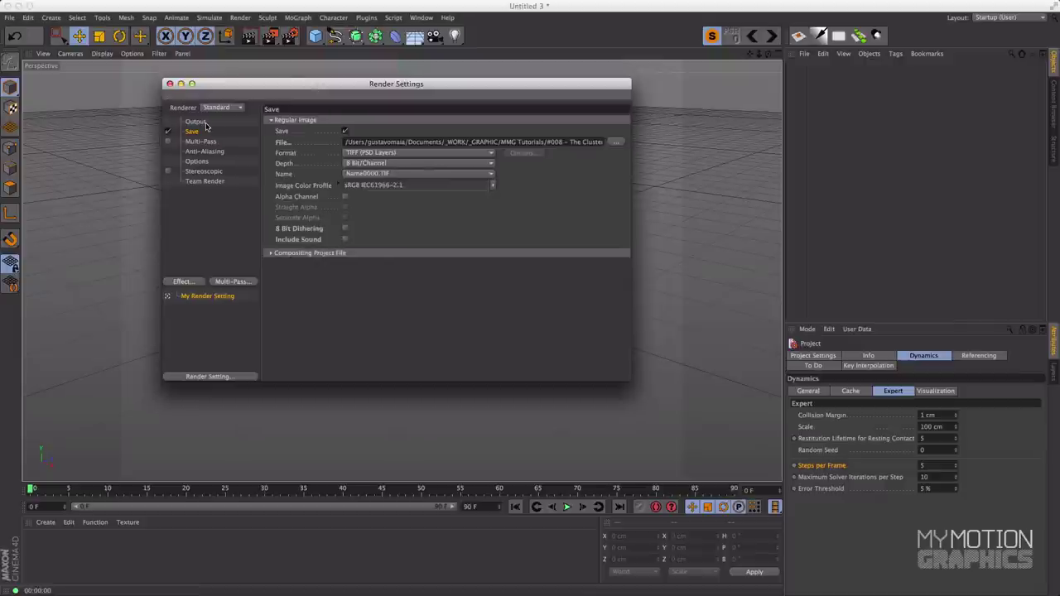
left_click(196, 121)
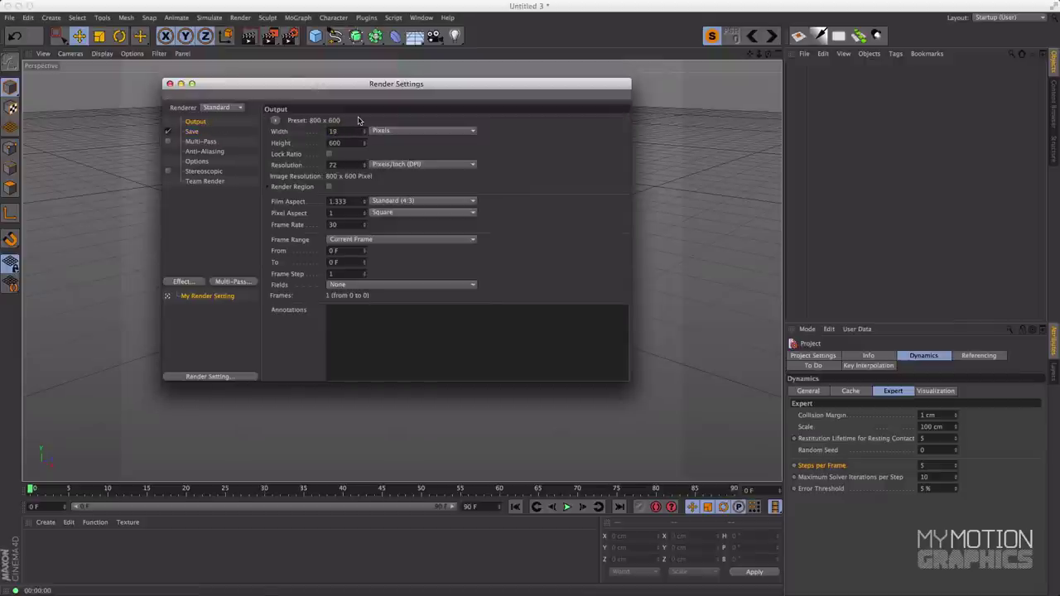
key("Tab")
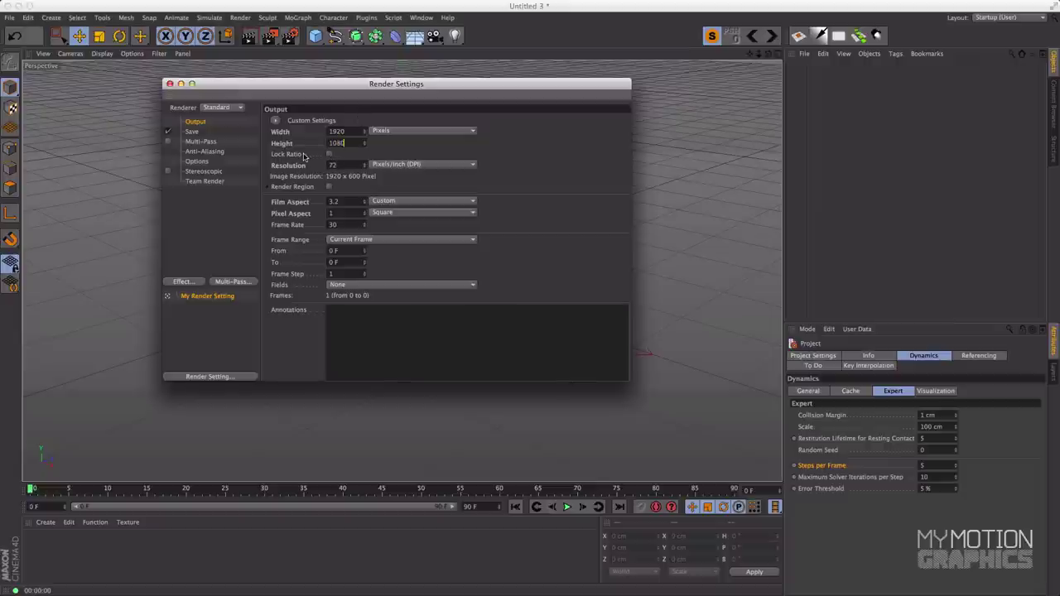
key("Return")
left_click(328, 155)
left_click_drag(348, 80, 314, 93)
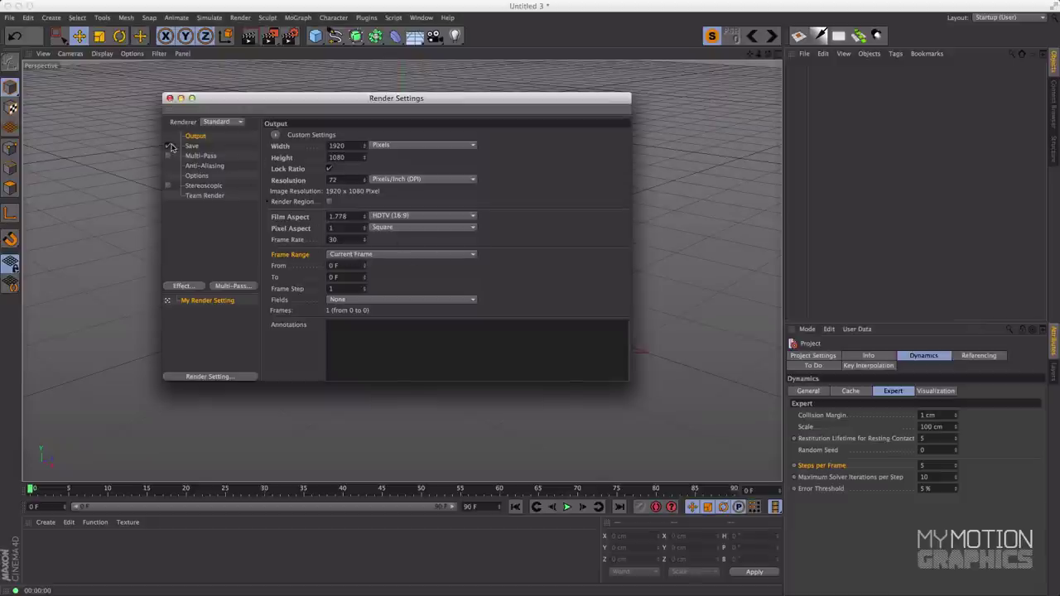
left_click(207, 167)
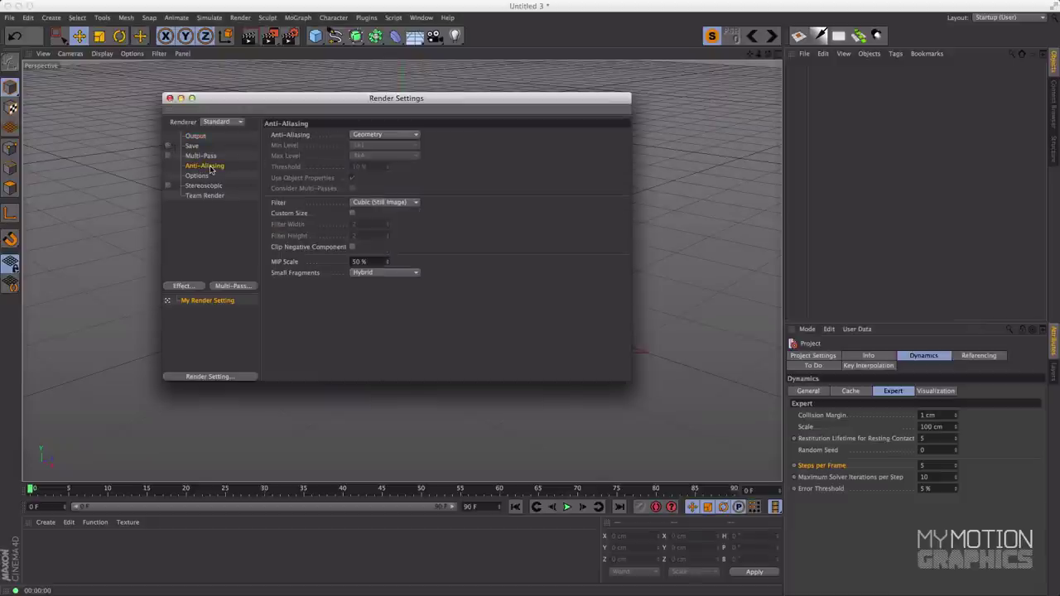
Use Best anti-aliasing with the Gauss (Animation) filter and close Render Settings.
left_click(377, 135)
left_click(383, 169)
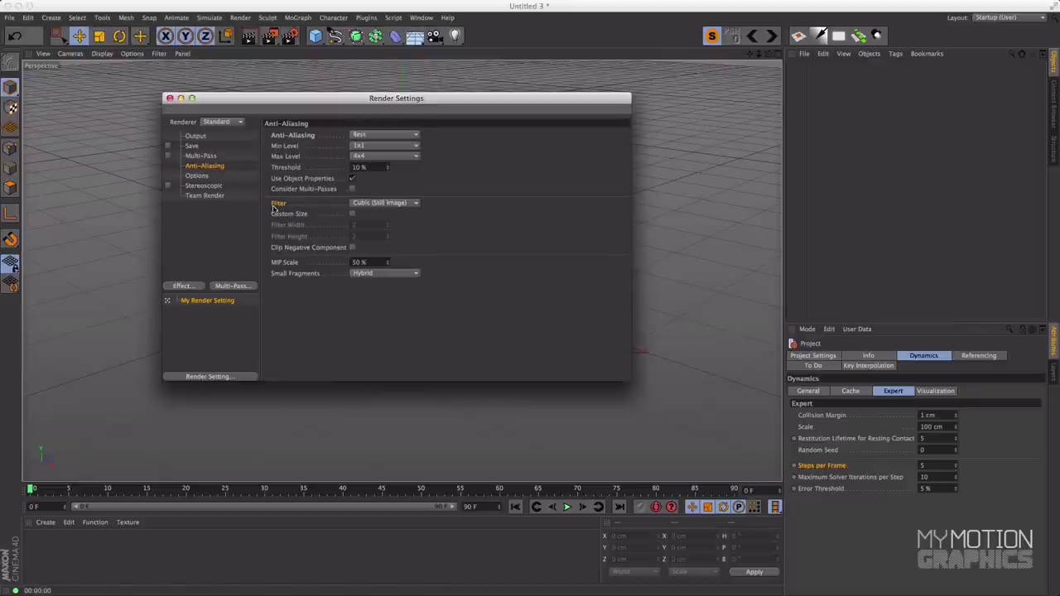
left_click(397, 205)
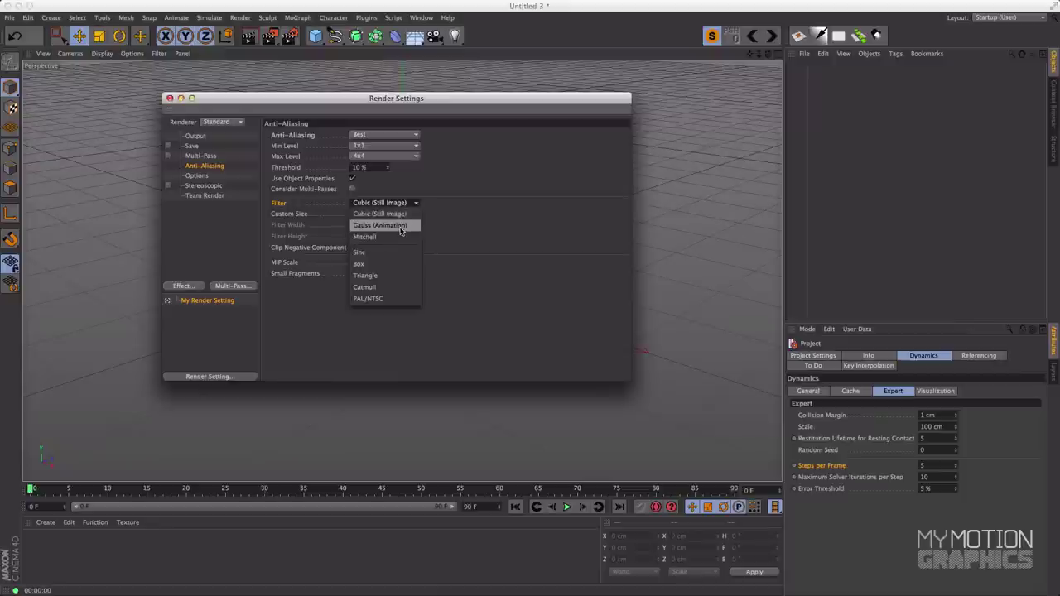
left_click(401, 226)
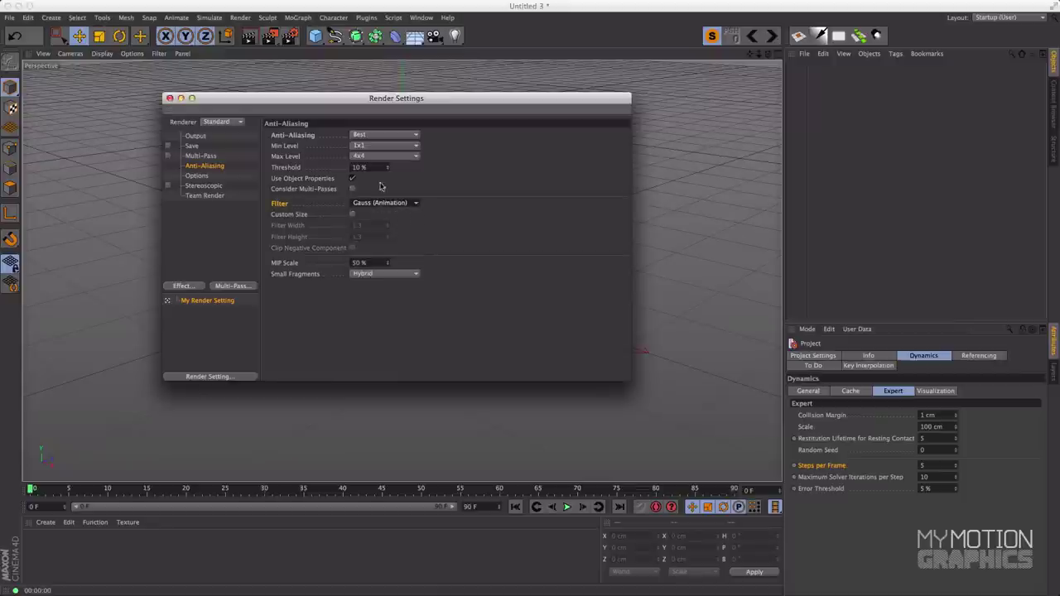
left_click(170, 99)
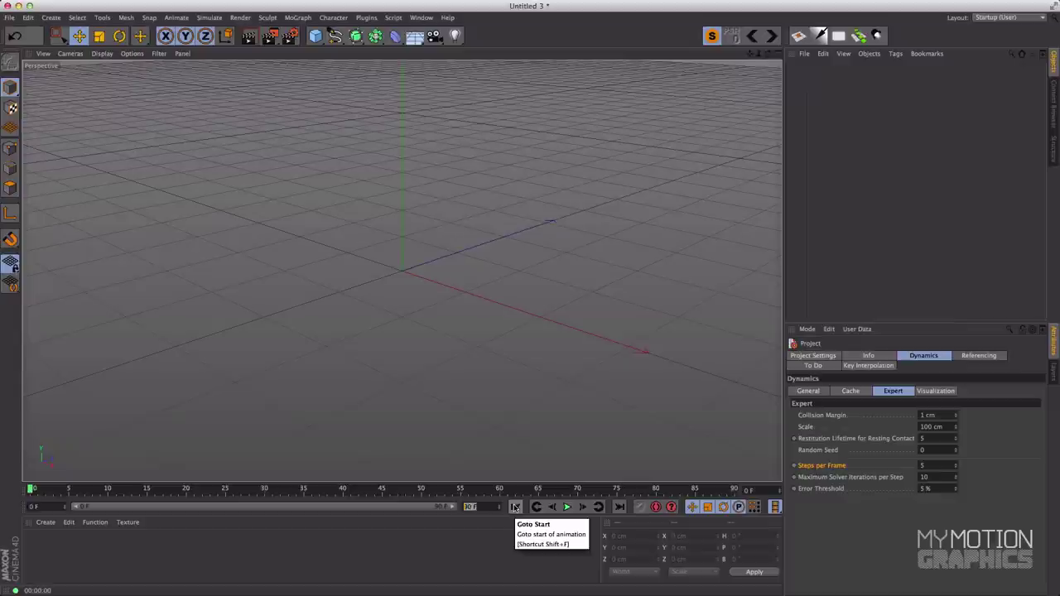
Extend the timeline and its visible range to 600 frames.
type("600")
key("Return")
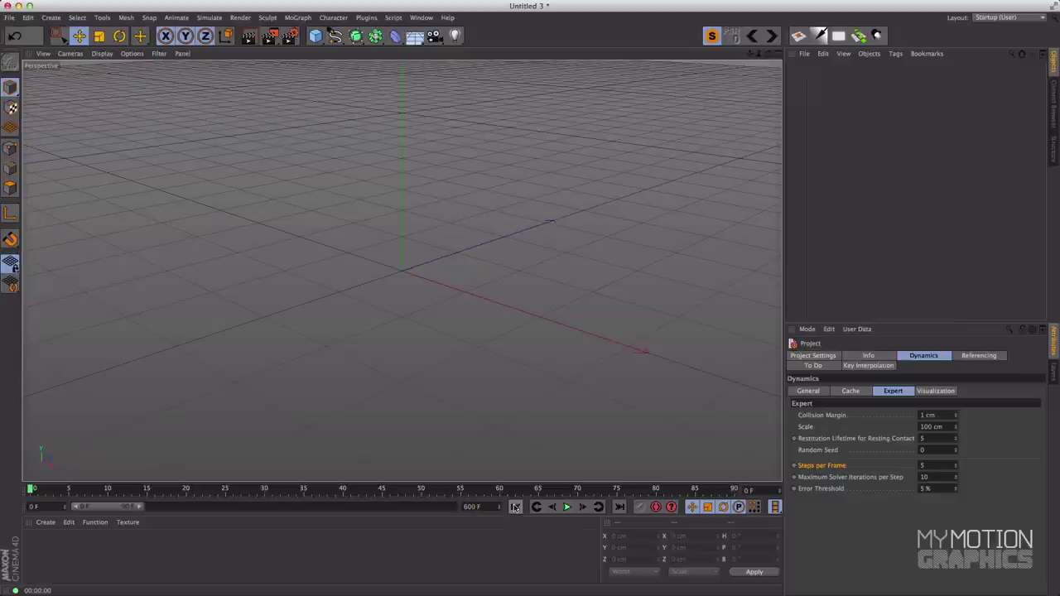
left_click_drag(141, 507, 687, 508)
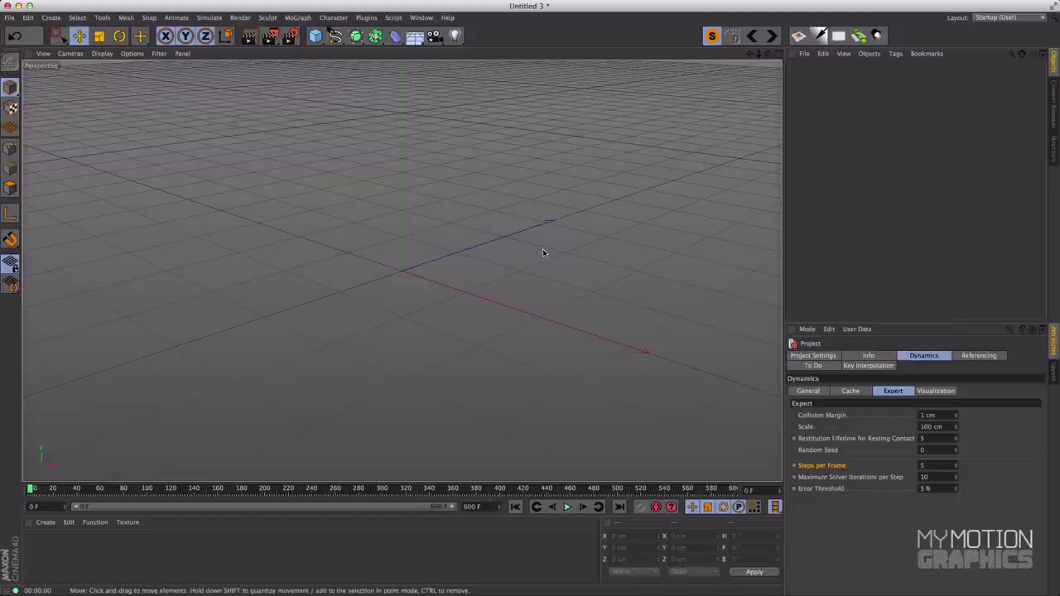
Add a sphere with 12 segments and switch the viewport to Gouraud Shading (Lines).
left_click(316, 42)
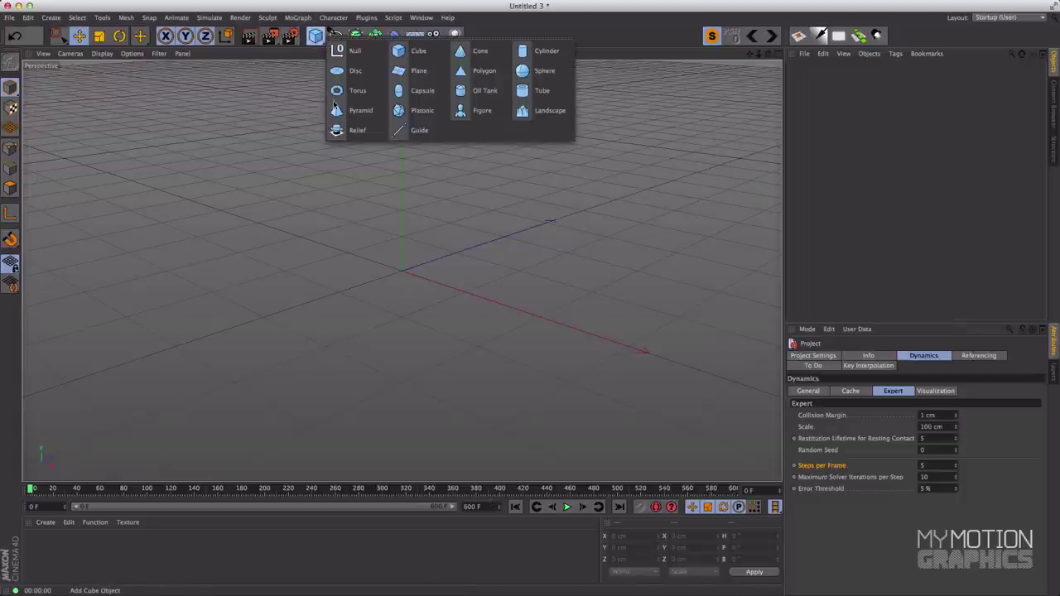
left_click(543, 71)
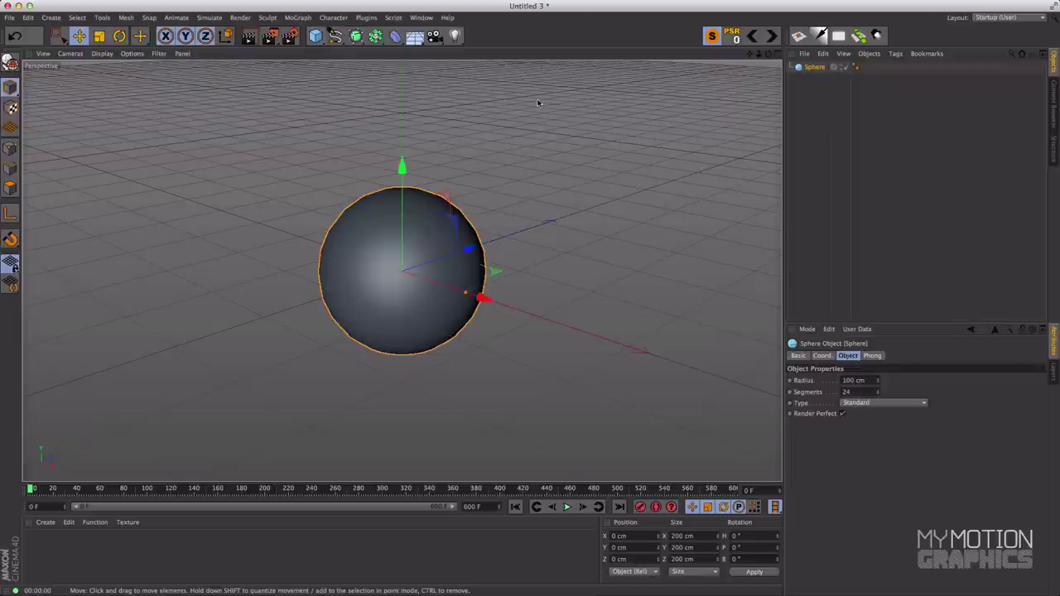
left_click(100, 54)
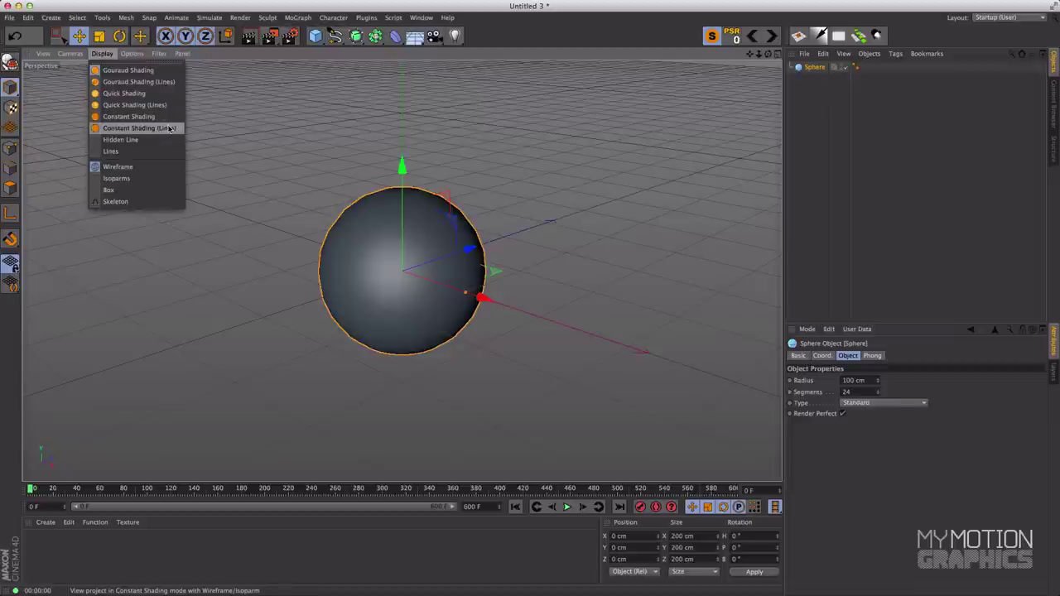
left_click(165, 87)
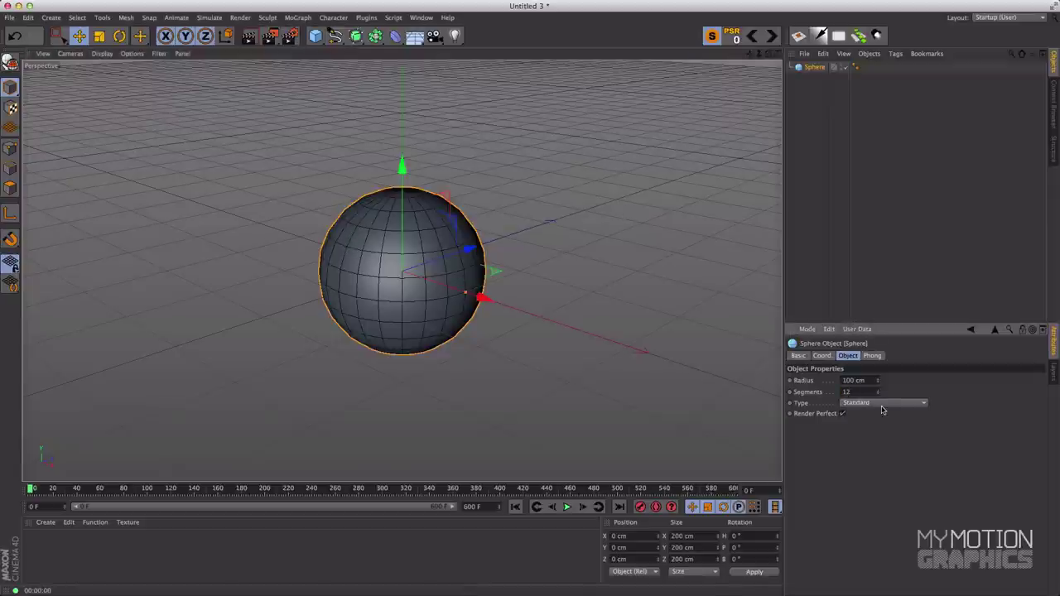
left_click(943, 383)
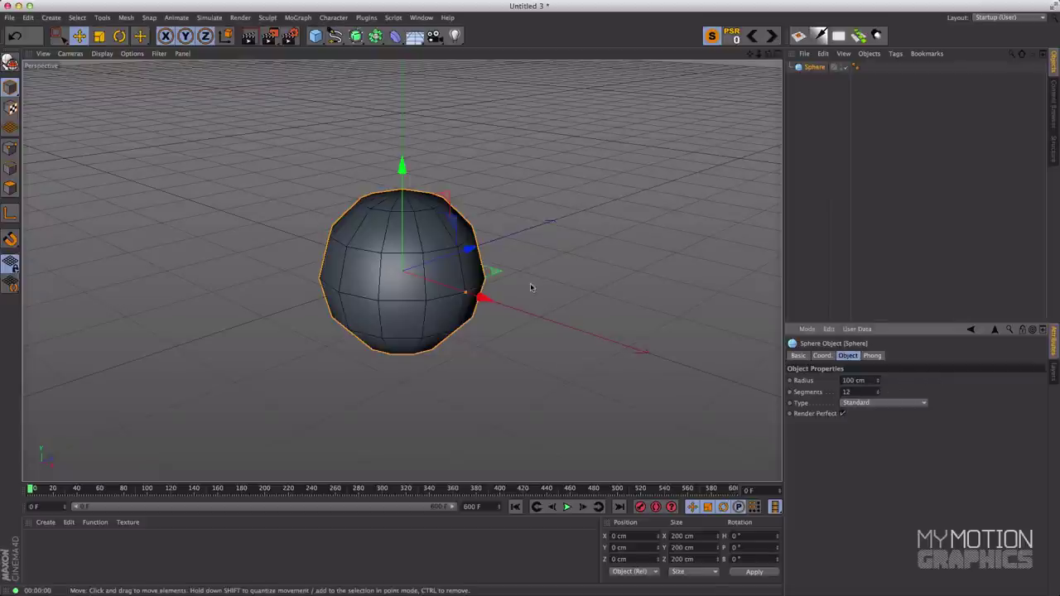
left_click(250, 37)
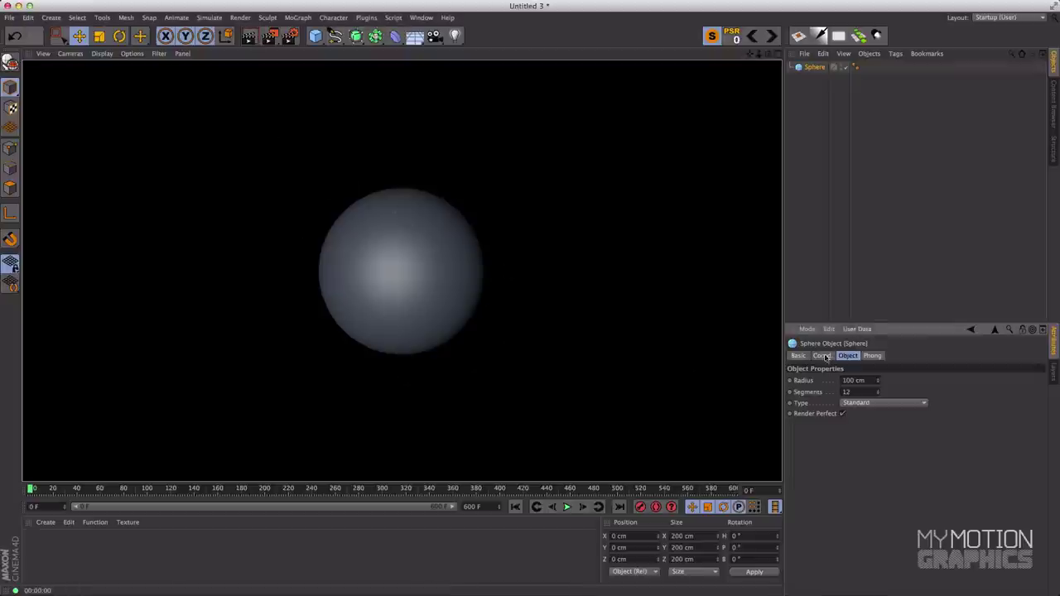
left_click(822, 414)
left_click(843, 414)
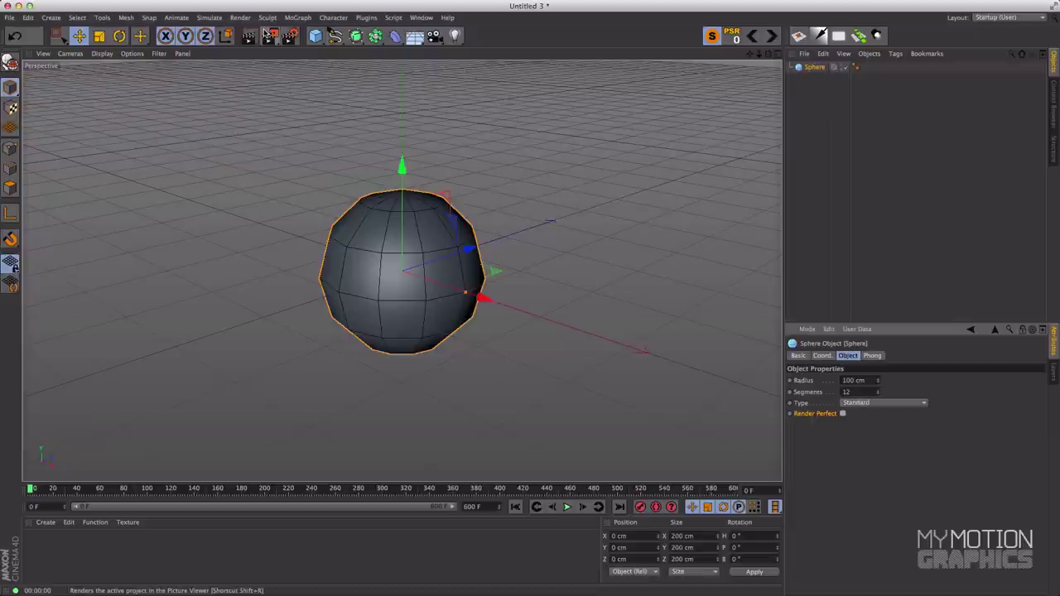
left_click(250, 38)
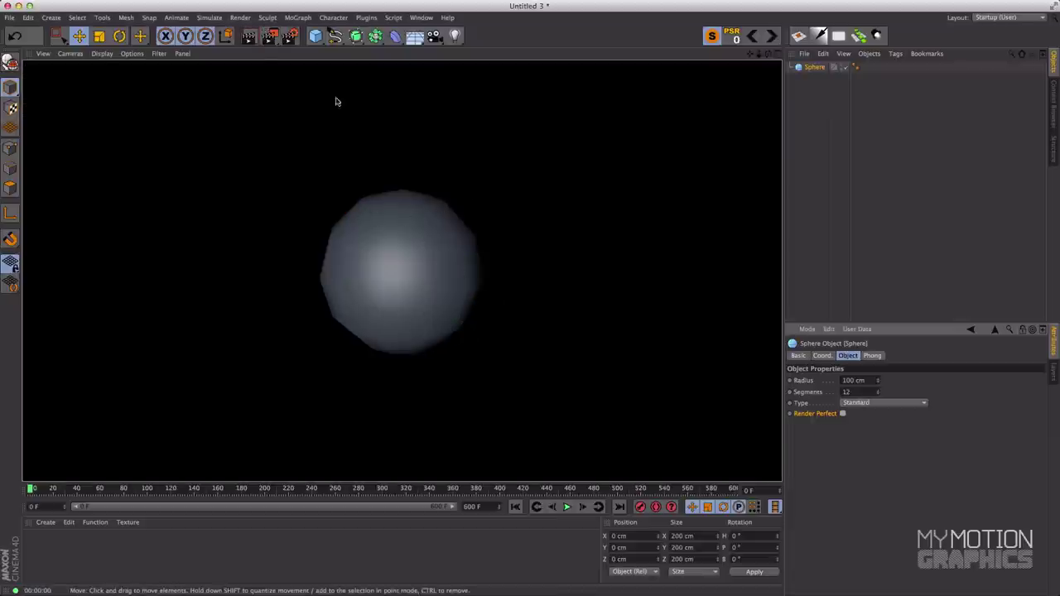
left_click(843, 414)
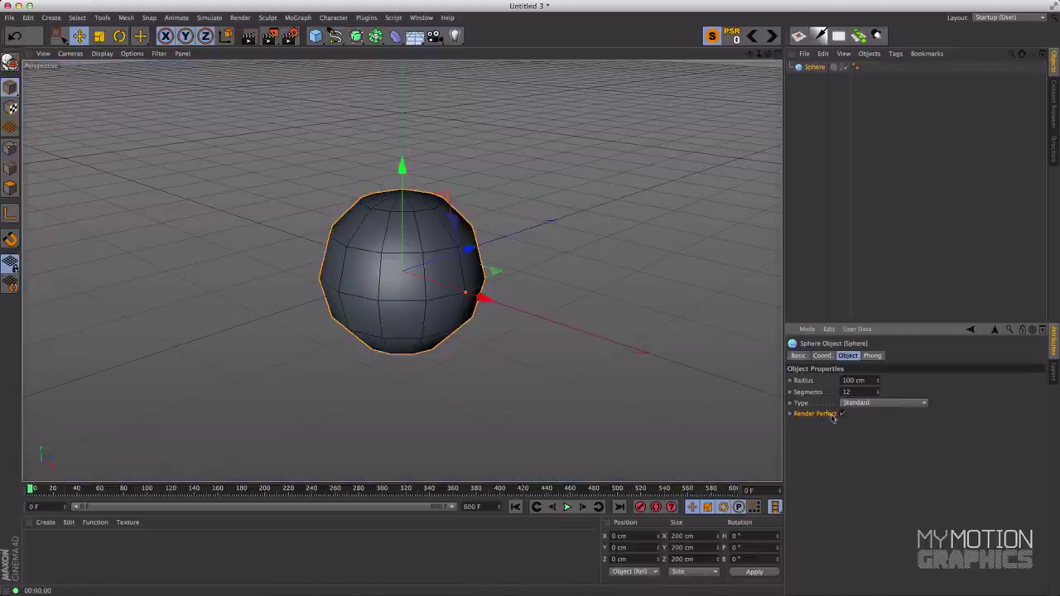
left_click(248, 35)
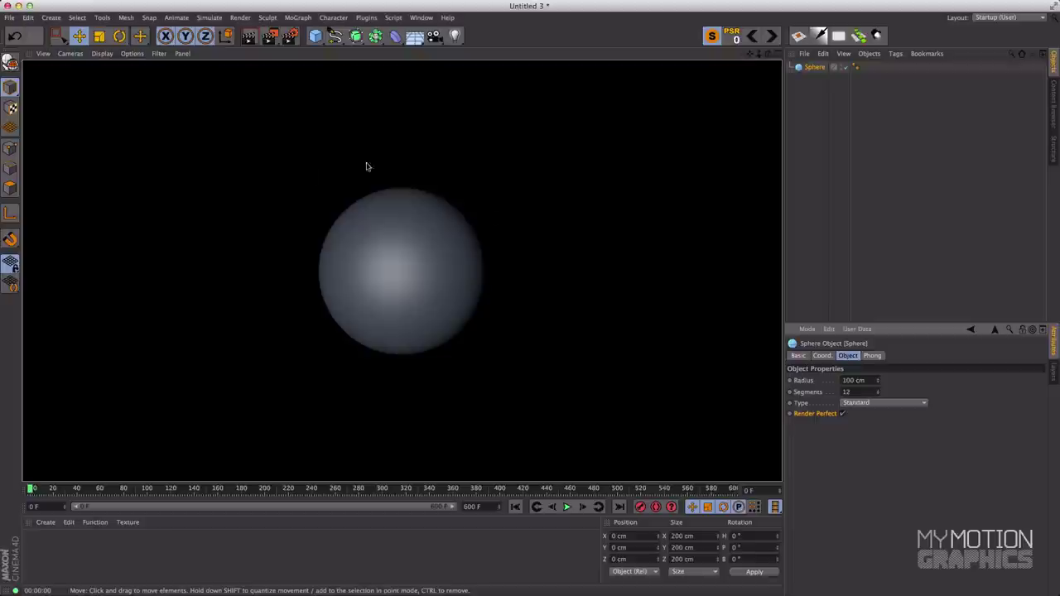
left_click(849, 391)
left_click(516, 202)
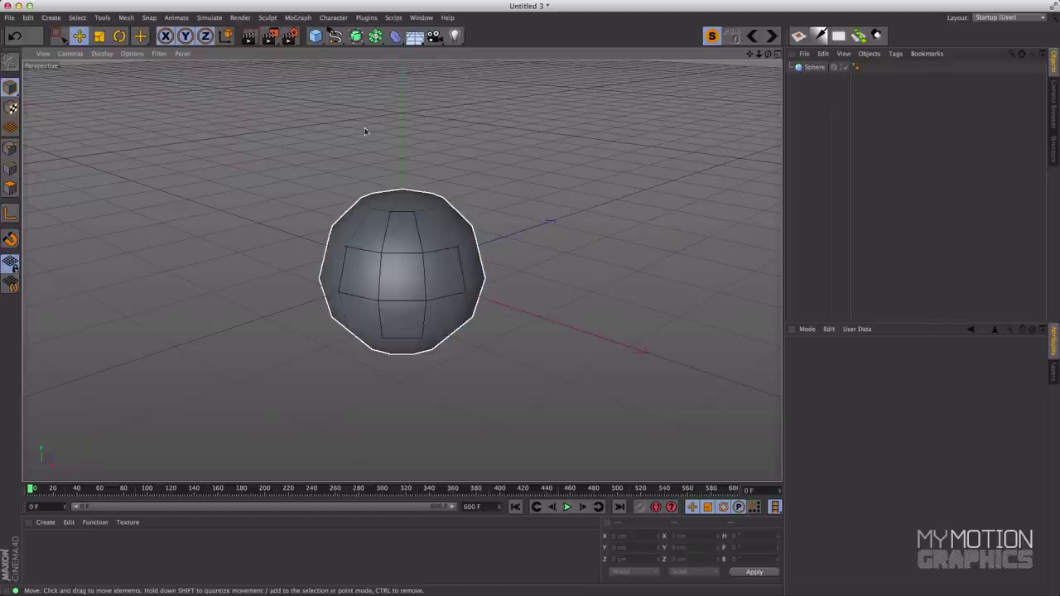
left_click(802, 68)
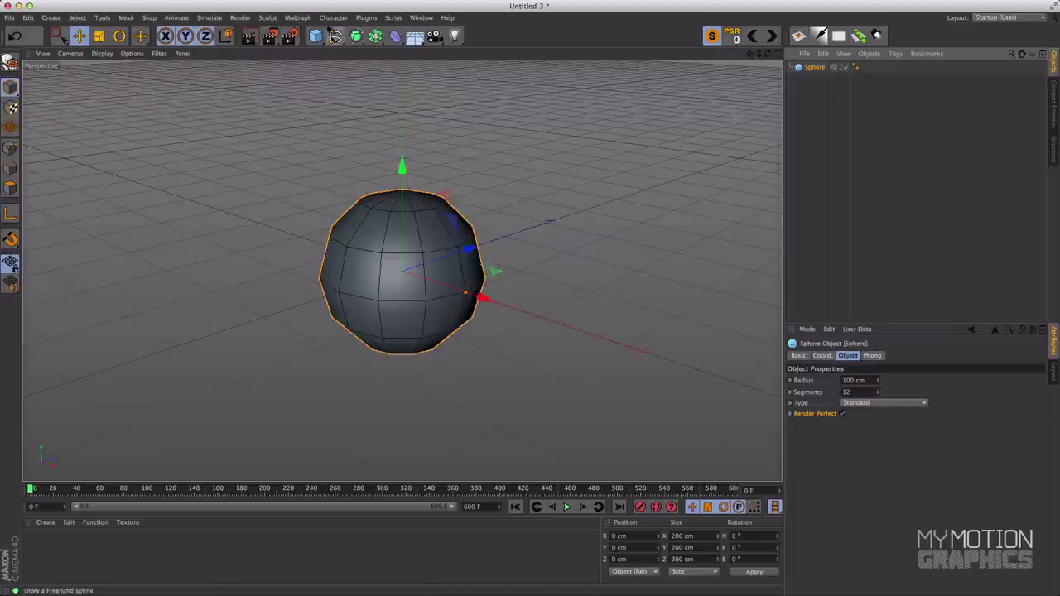
Add a cube sized 50 cm on X, Y and Z.
left_click(317, 36)
left_click(419, 51)
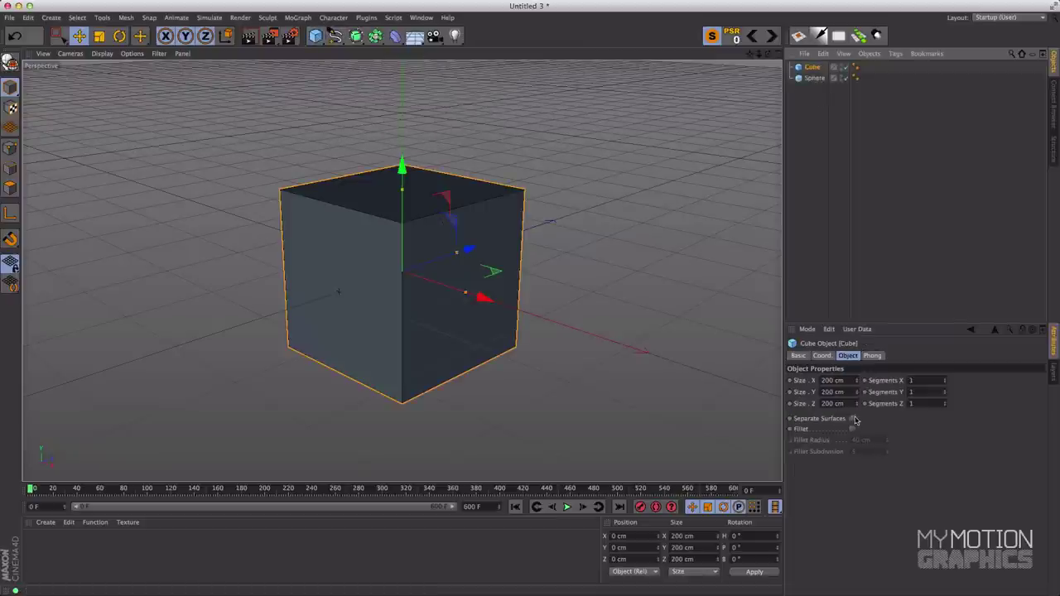
left_click(838, 380)
type("1")
key("Tab")
type("50")
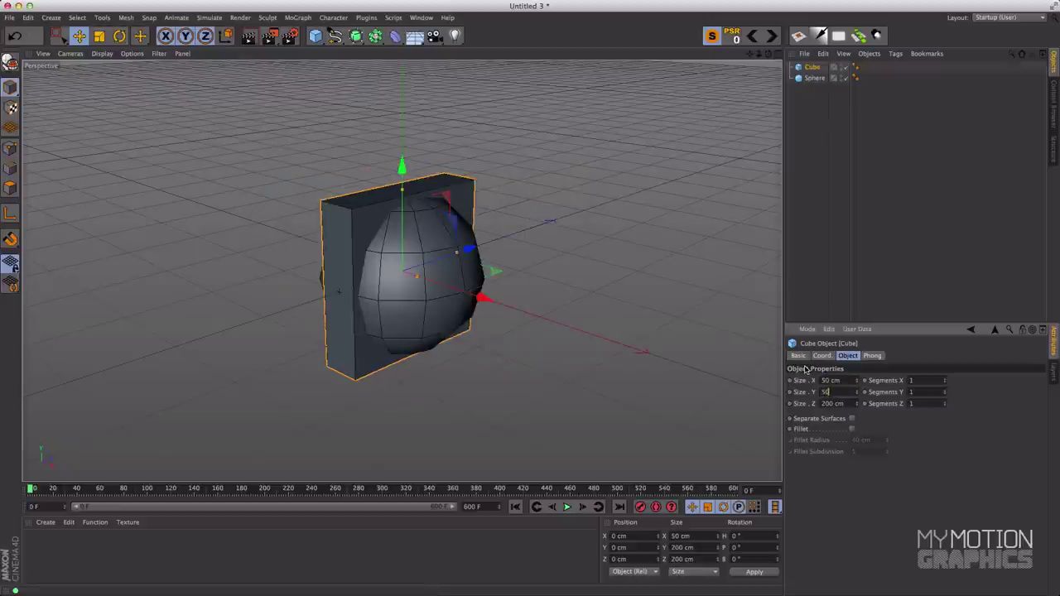
key("Tab")
type("5")
key("Return")
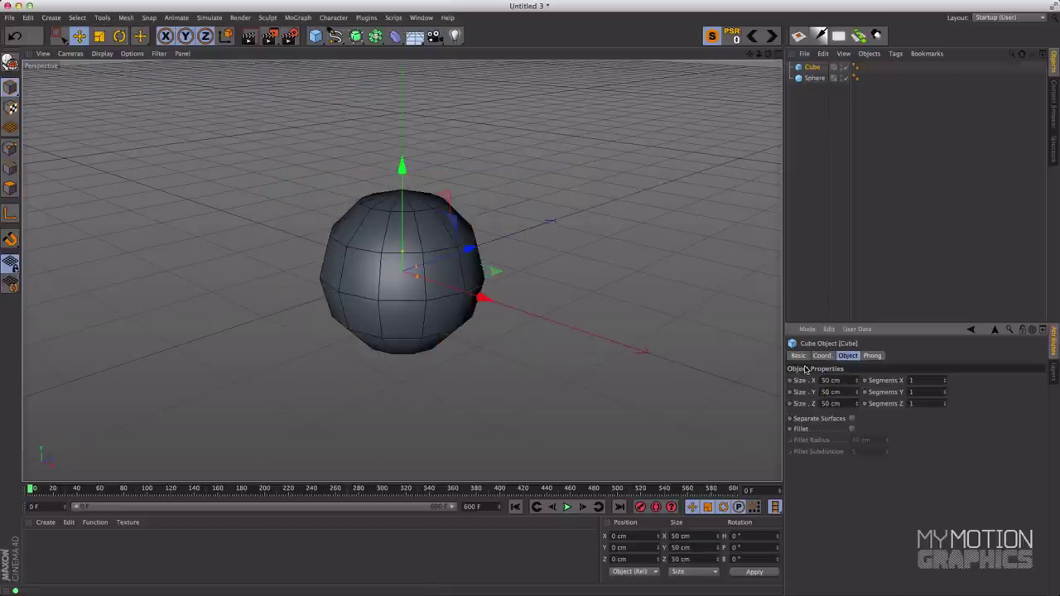
Reduce the sphere's radius to 25 cm.
left_click(814, 78)
left_click(853, 380)
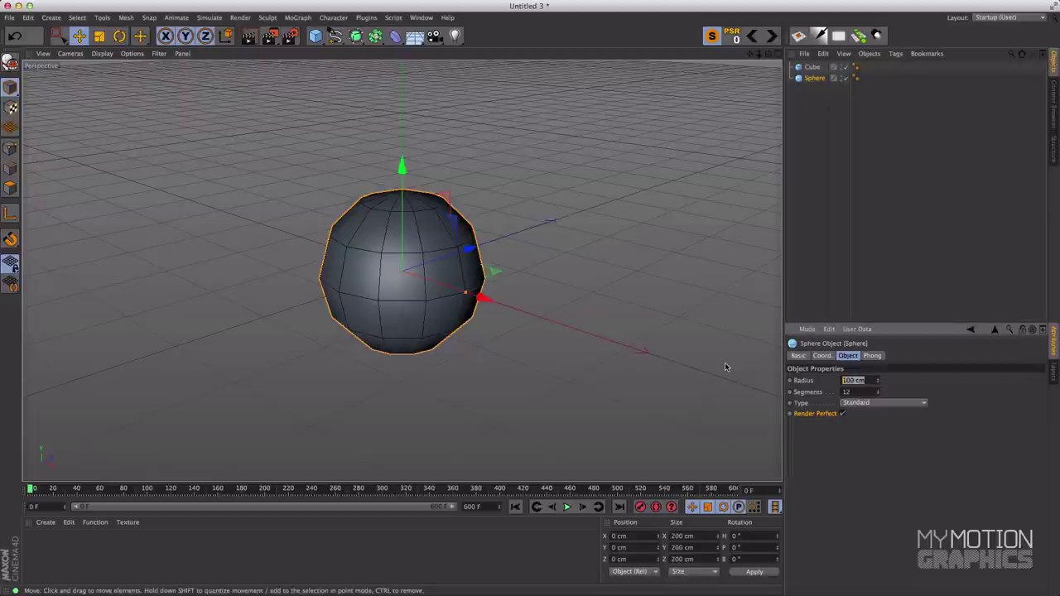
type("25")
key("Return")
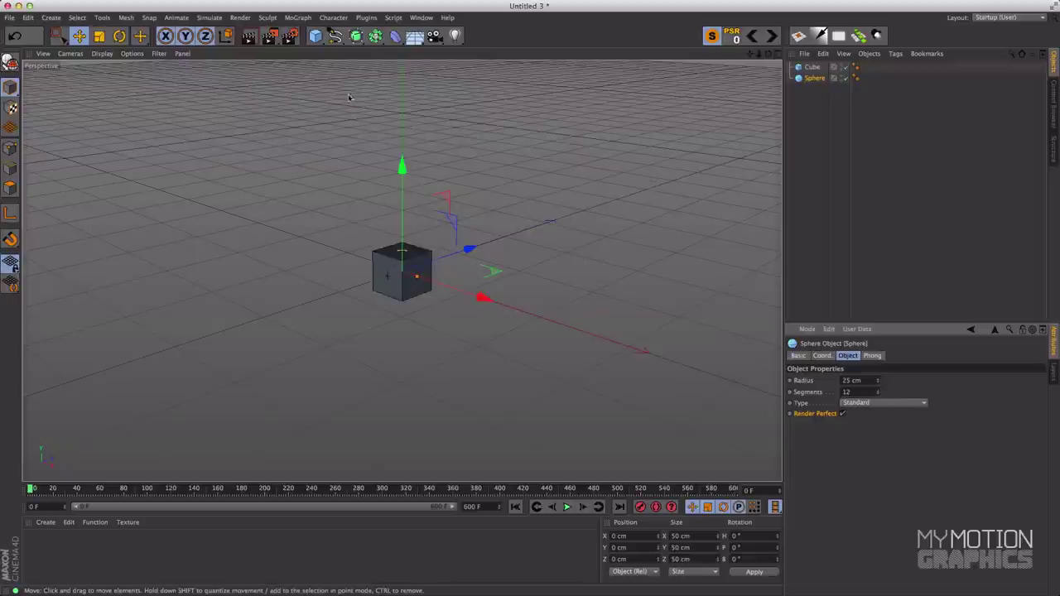
Add a pyramid sized 50 cm on X, Y and Z.
left_click(316, 36)
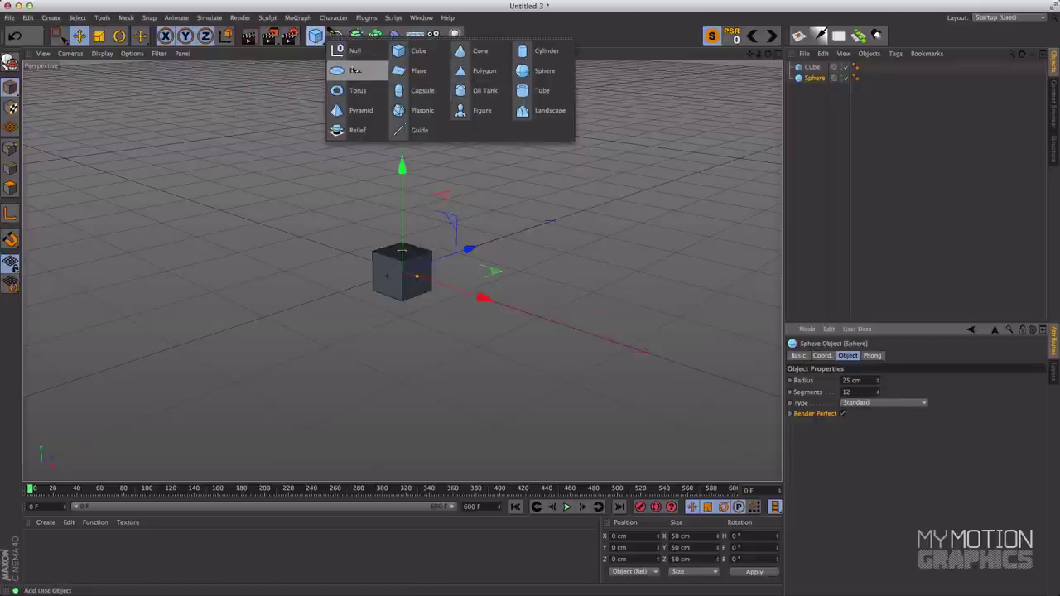
left_click(360, 110)
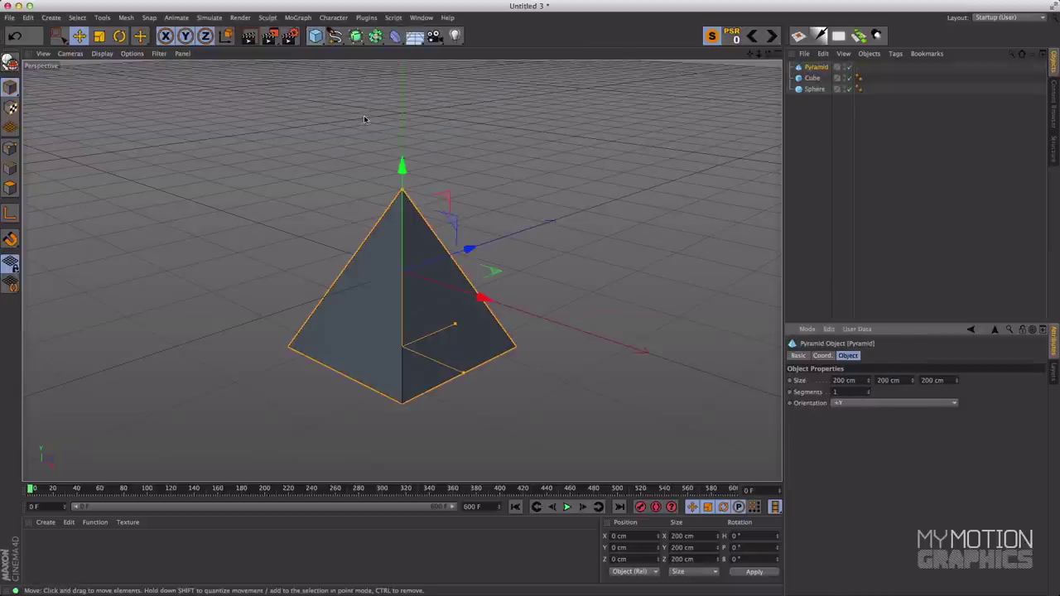
left_click(856, 379)
type("50")
key("Tab")
type("50")
key("Tab")
type("1")
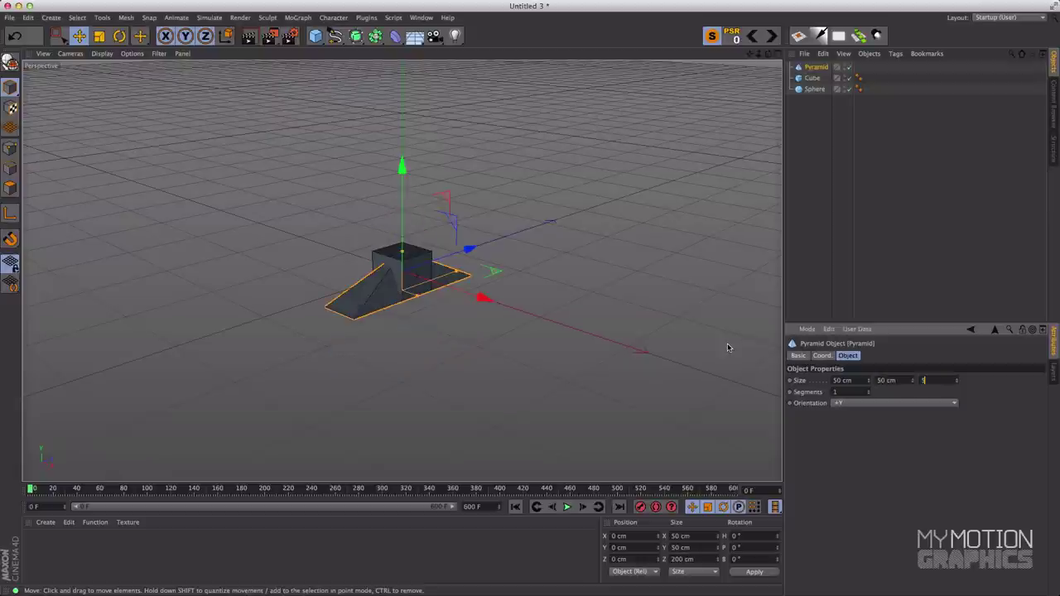
type("0")
key("Return")
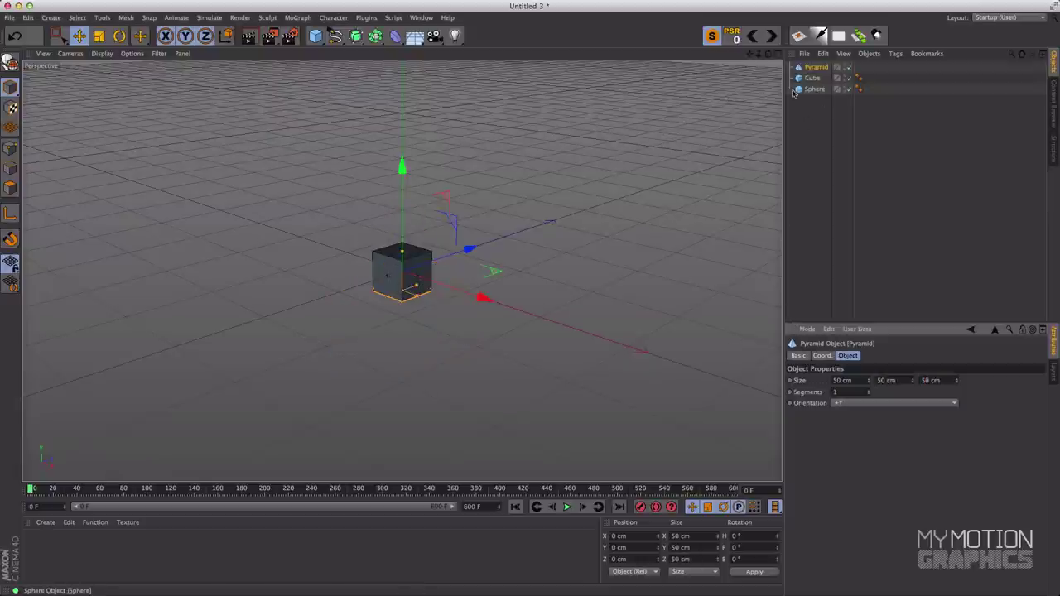
Ctrl-drag the Pyramid in the Object Manager to make extra copies.
left_click(821, 97)
left_click(816, 67)
left_click_drag(815, 67, 813, 101, "ctrl")
Duplicate the Cube and Sphere likewise, then create a new default material.
left_click(812, 112)
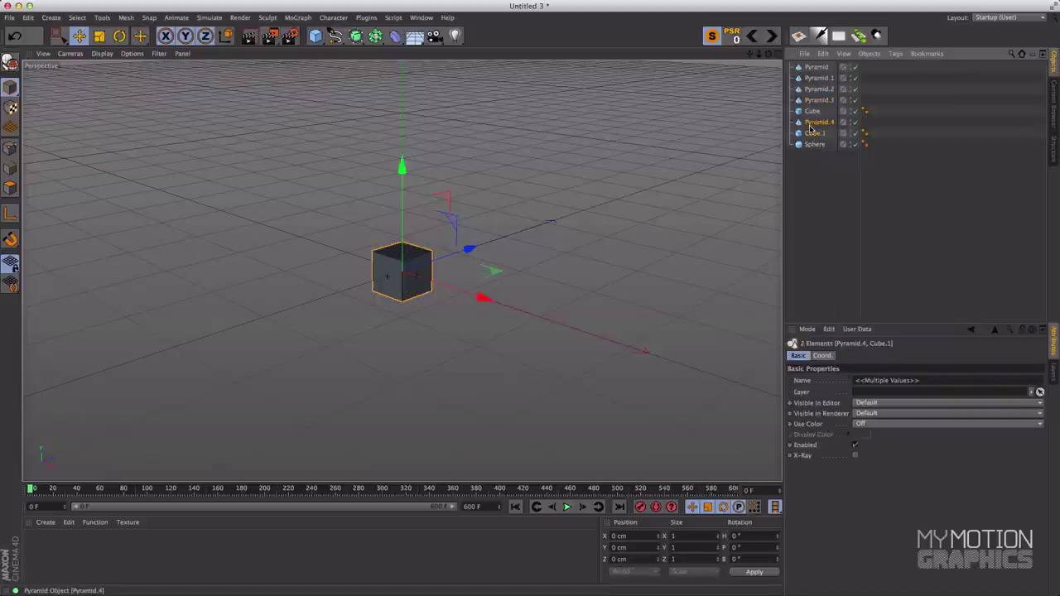
left_click(813, 133)
left_click(811, 111)
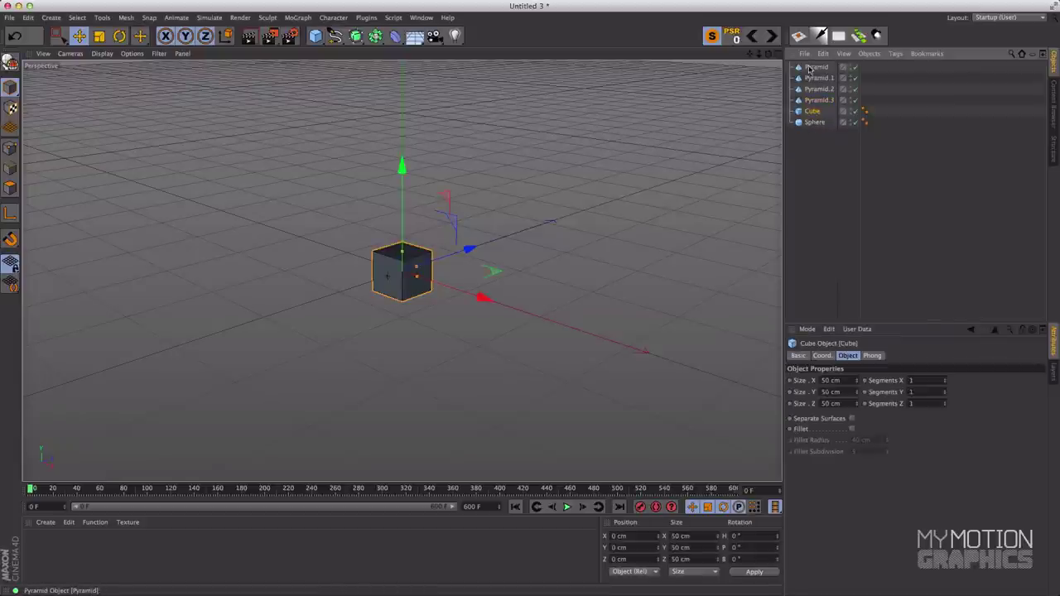
left_click_drag(808, 124, 801, 184, "ctrl")
left_click(813, 156)
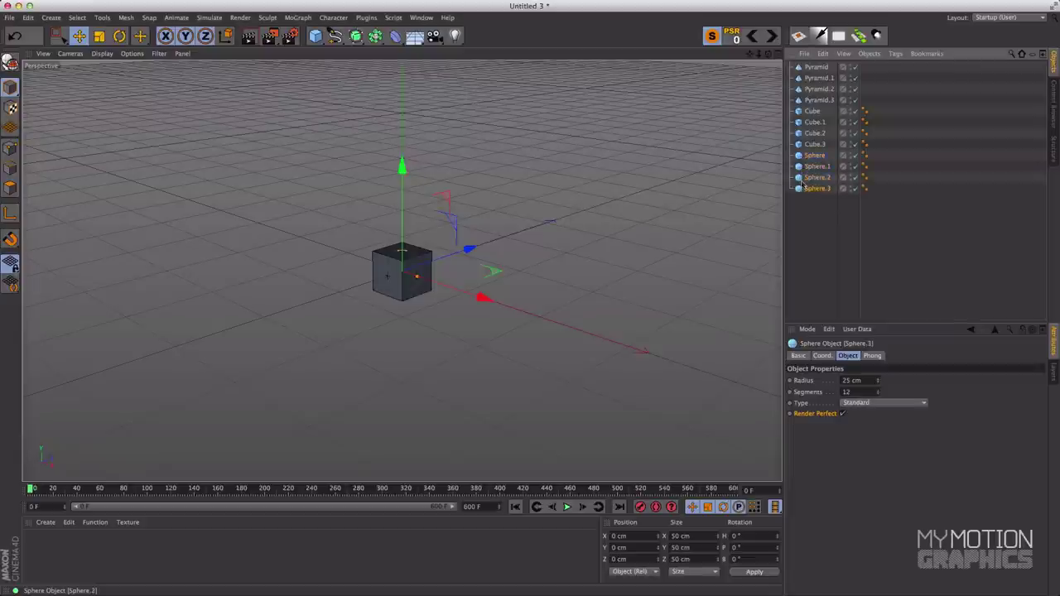
left_click(814, 123)
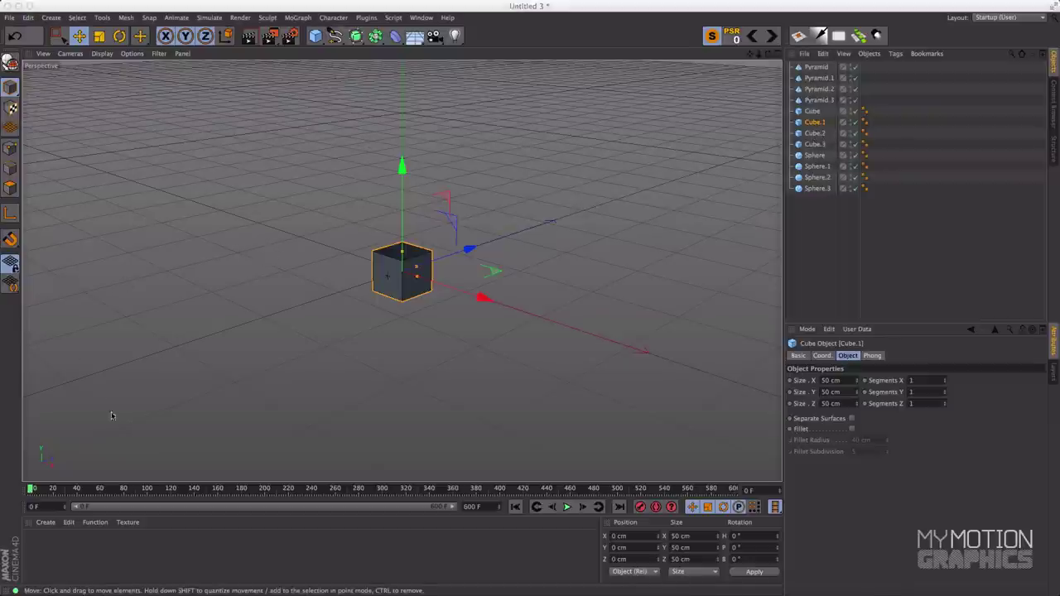
double_click(111, 552)
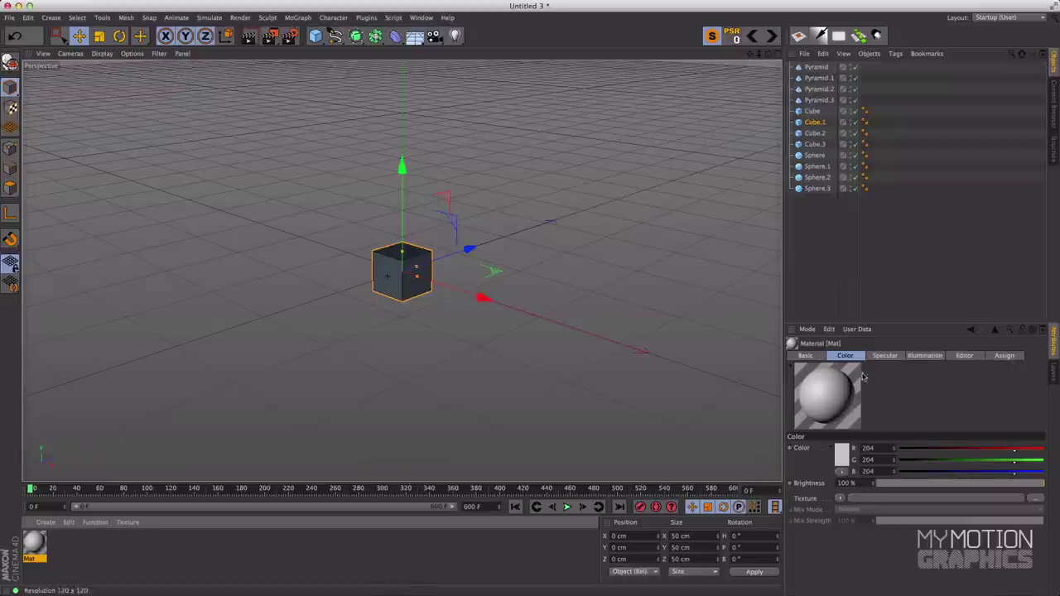
Enlarge the material panel and rename the new material to 1.
left_click_drag(861, 323, 877, 244)
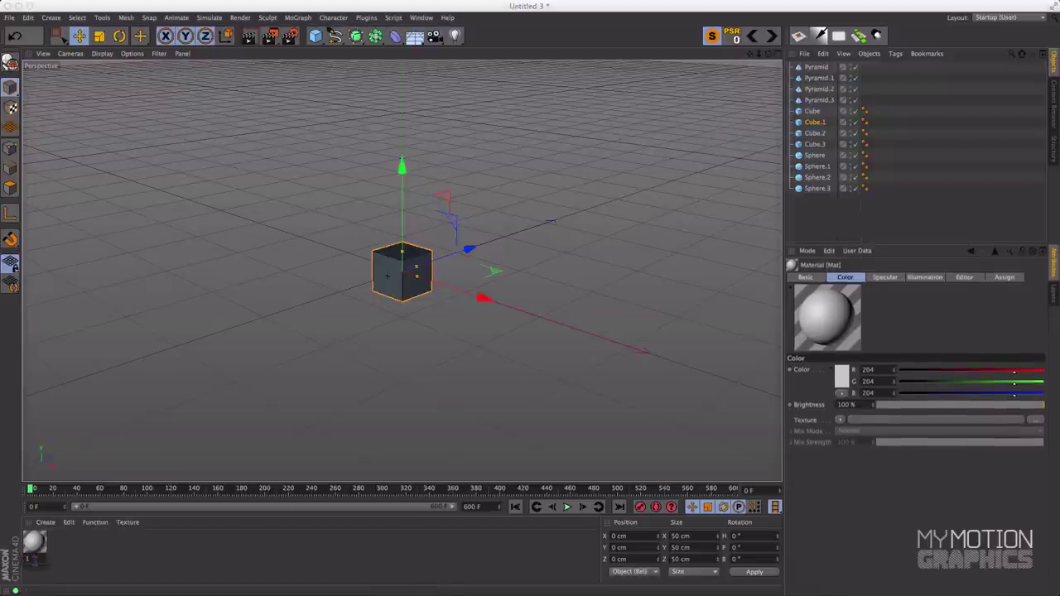
double_click(35, 559)
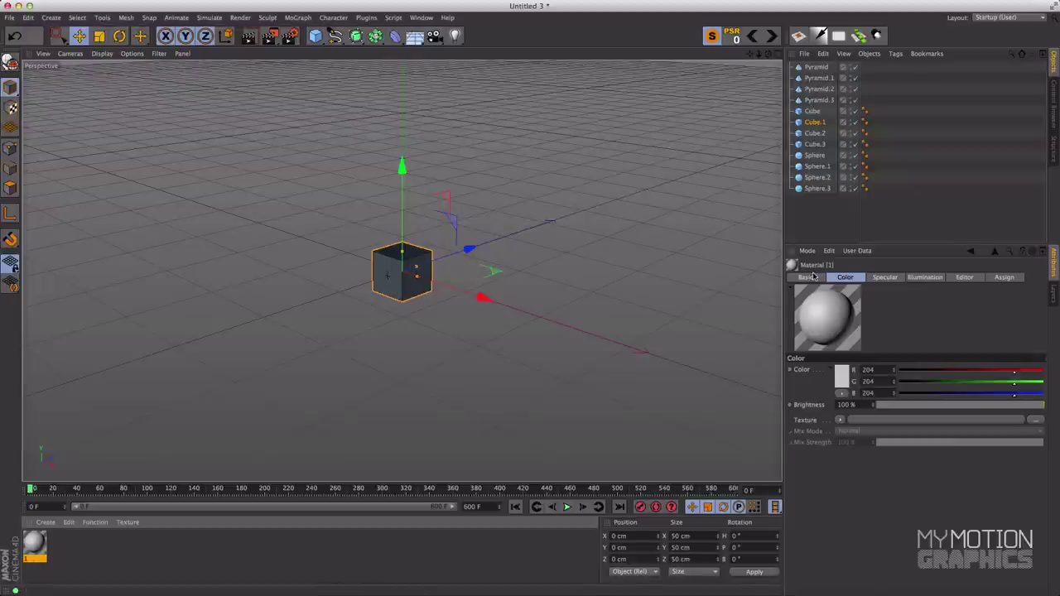
left_click(841, 375)
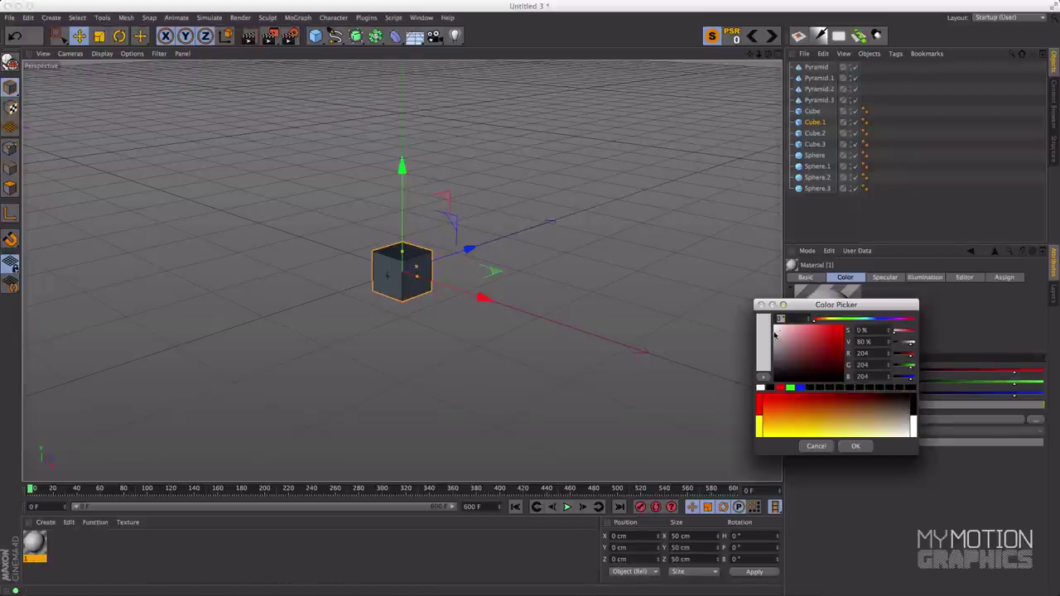
left_click(854, 447)
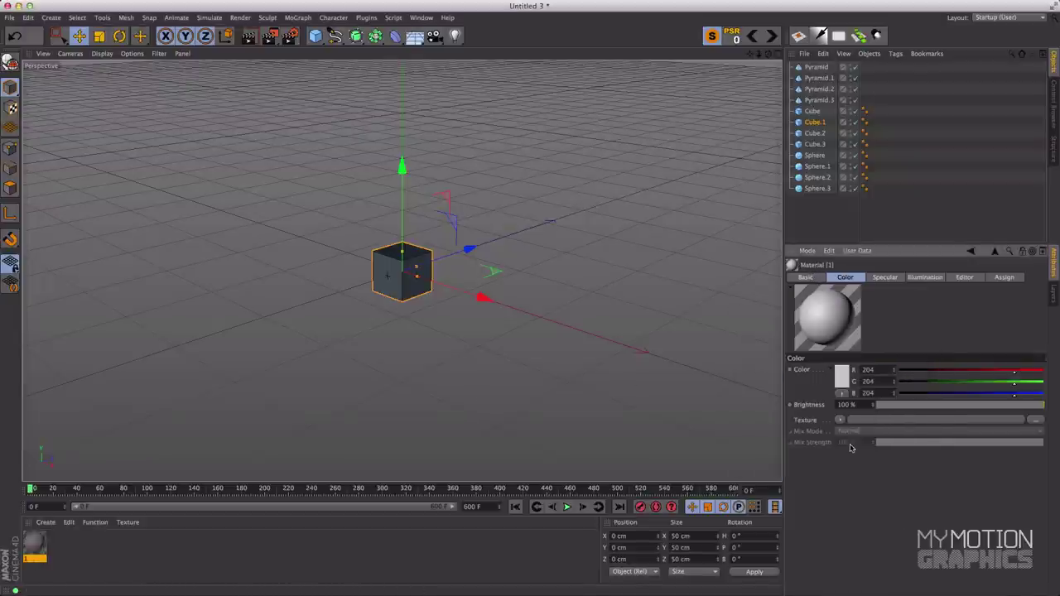
Enable Specular on material 1 with about 58% width and 9% height.
left_click(807, 277)
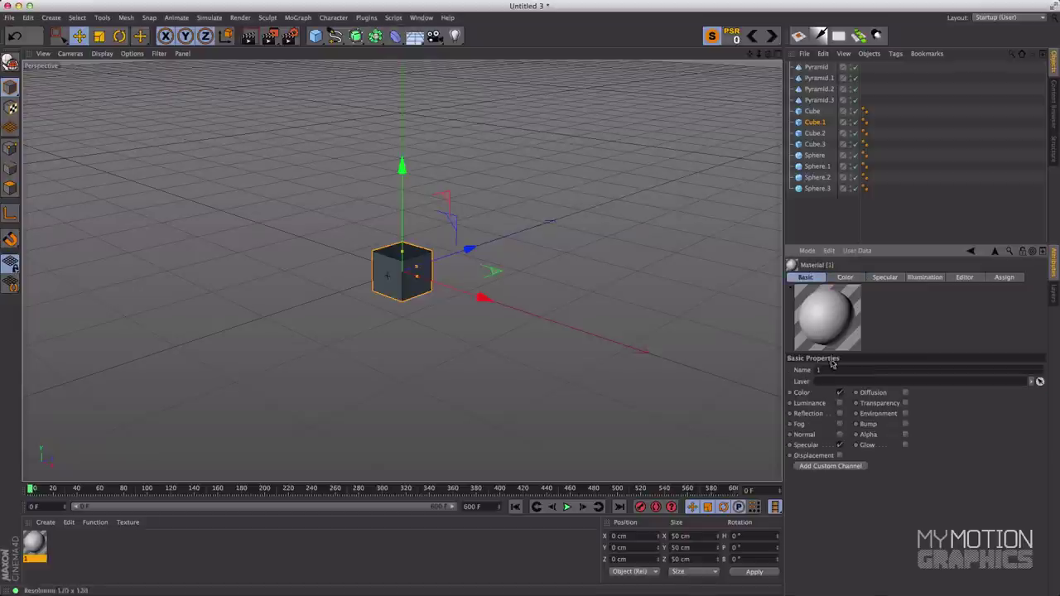
left_click(885, 277)
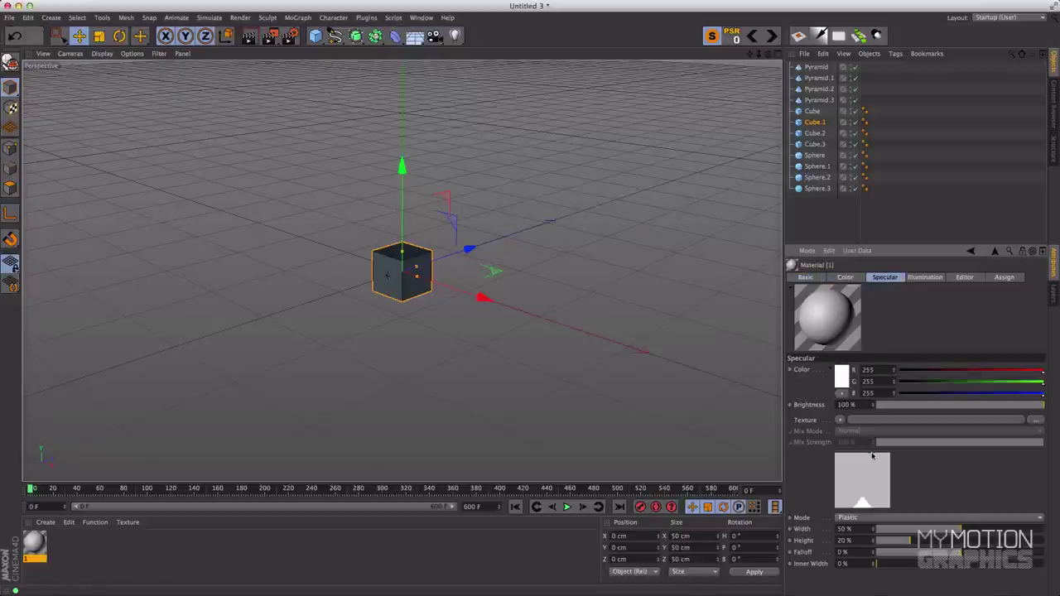
left_click_drag(908, 542, 986, 529)
left_click_drag(982, 530, 1008, 530)
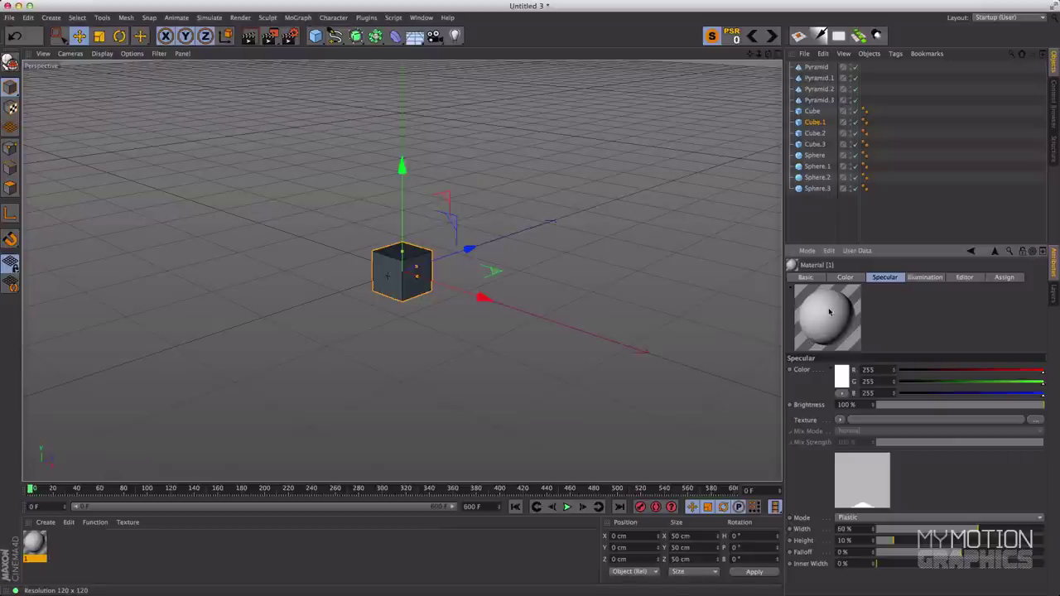
left_click_drag(892, 542, 891, 542)
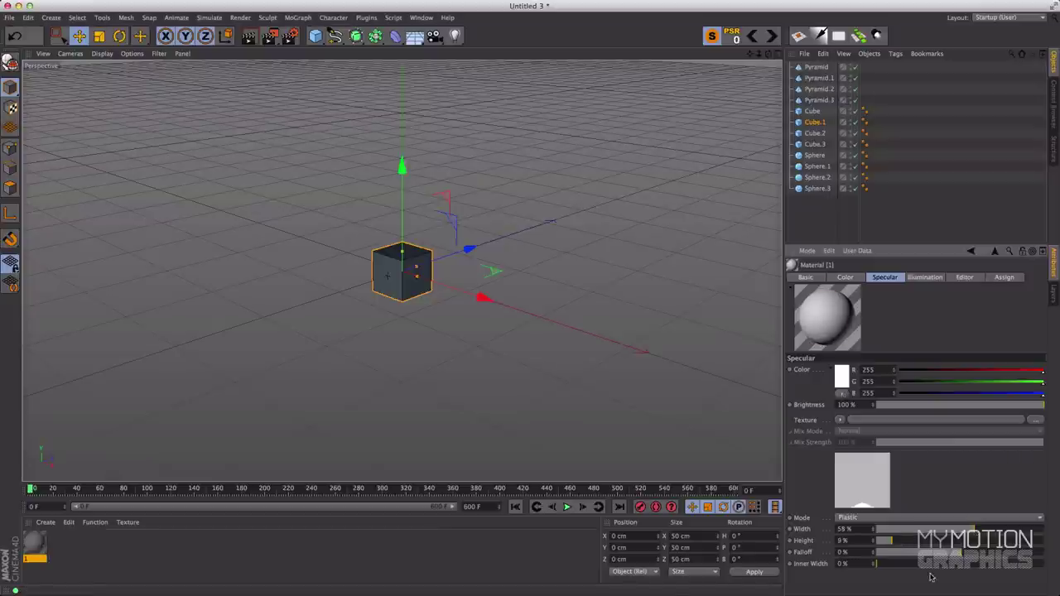
left_click(805, 276)
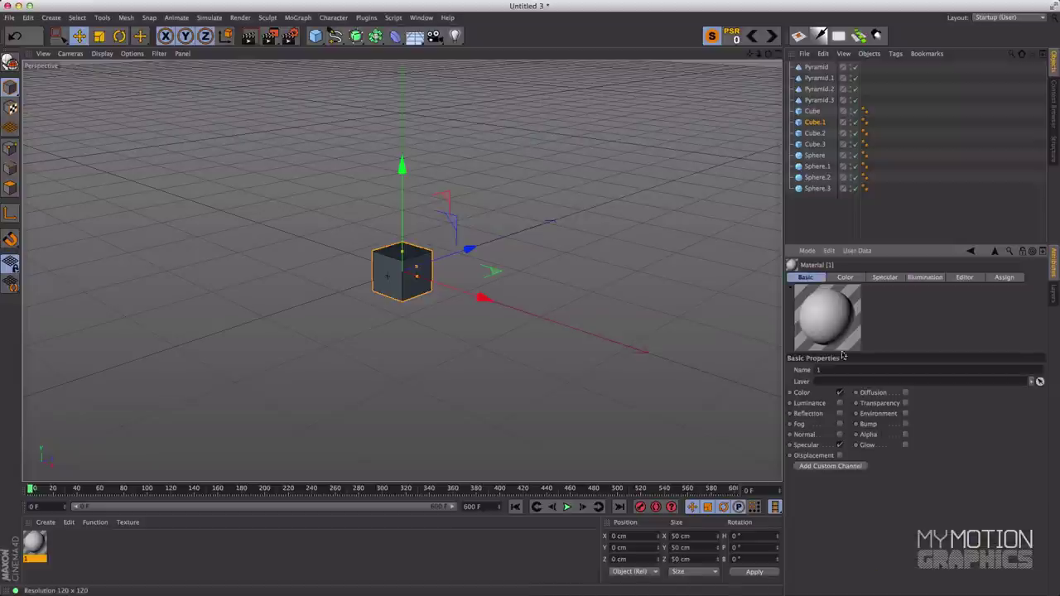
left_click(840, 444)
left_click(839, 444)
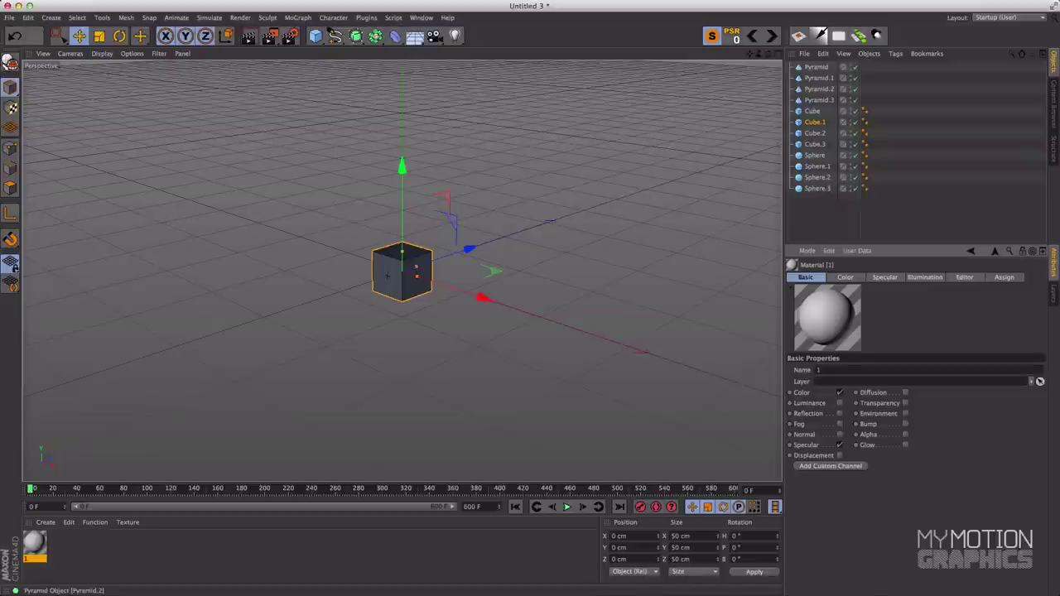
left_click(299, 18)
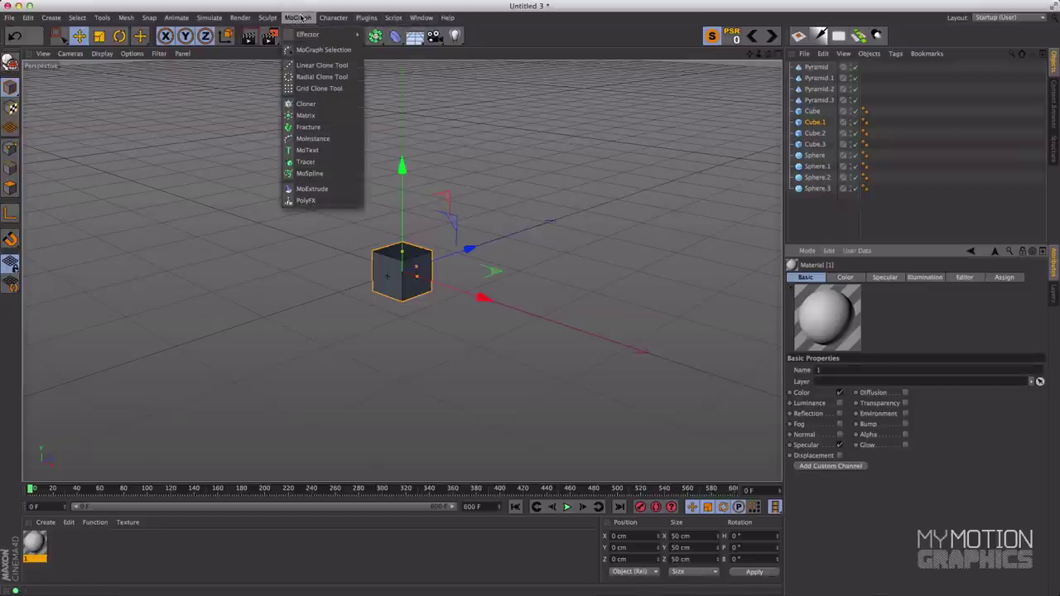
Add a Cloner and drop Pyramid through Sphere.3 inside it.
left_click(319, 108)
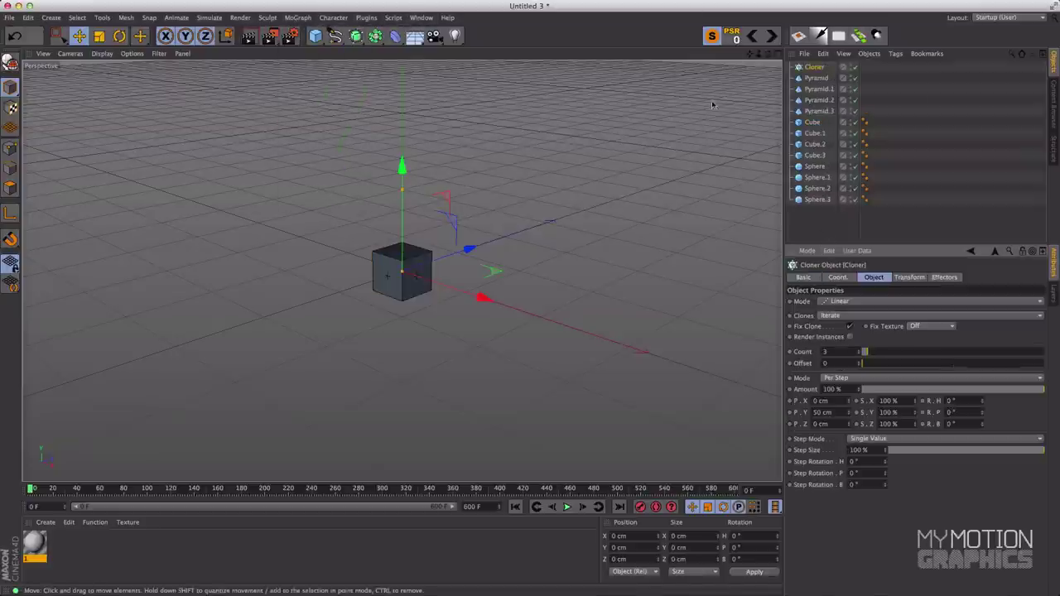
left_click(816, 77)
left_click(820, 200, "shift")
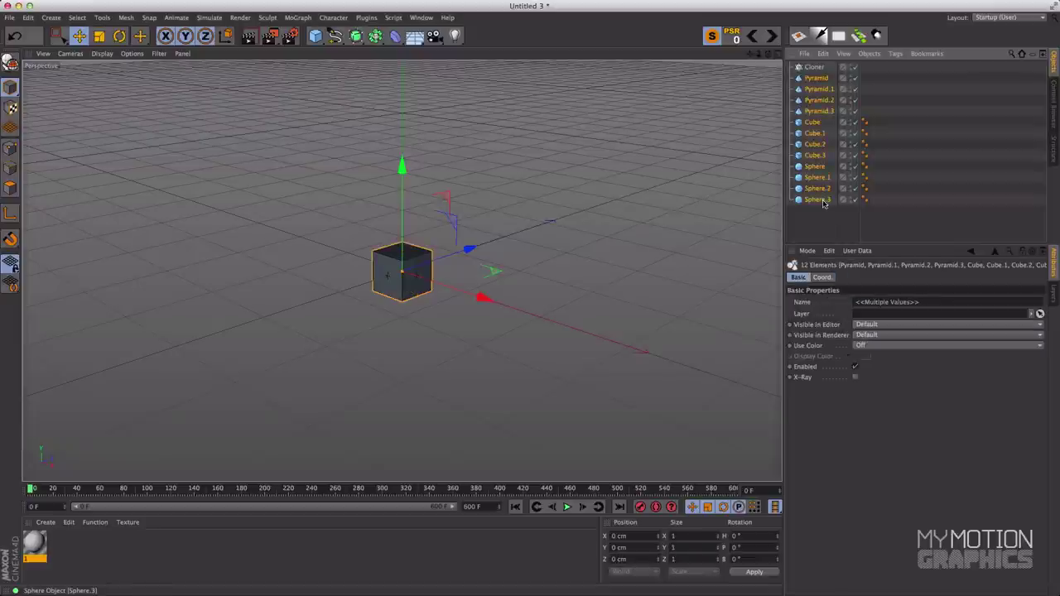
left_click_drag(820, 70, 819, 69)
left_click(818, 67)
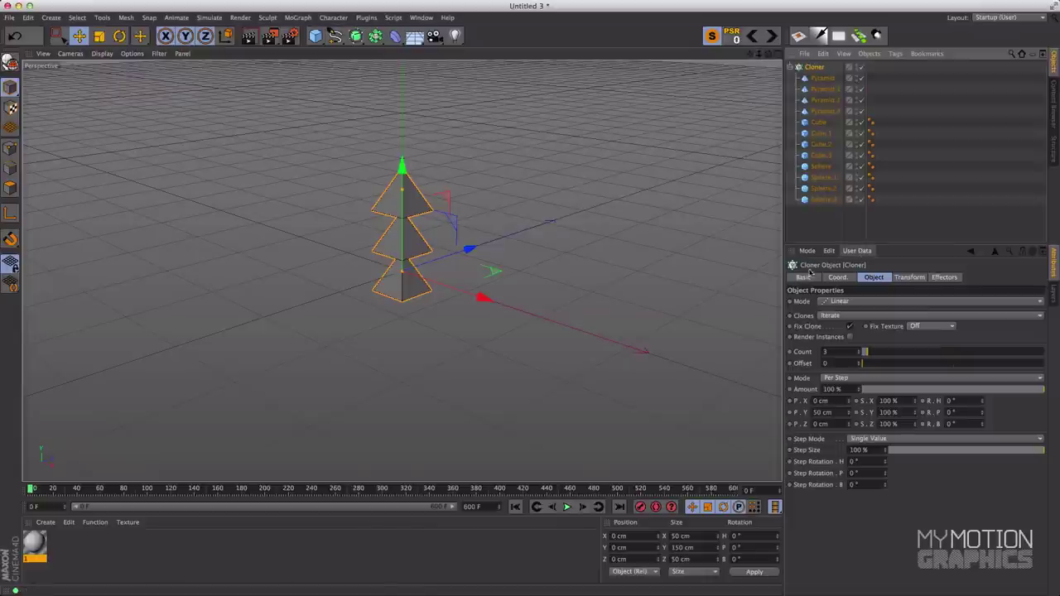
left_click(836, 301)
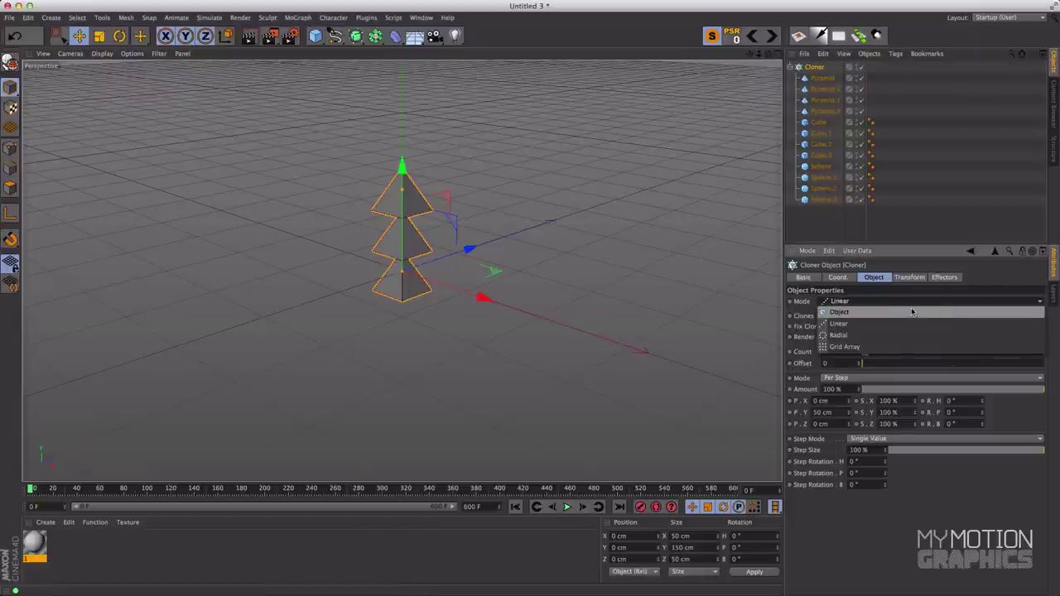
Switch the Cloner to Grid Array mode and zoom out to see the grid.
left_click(801, 303)
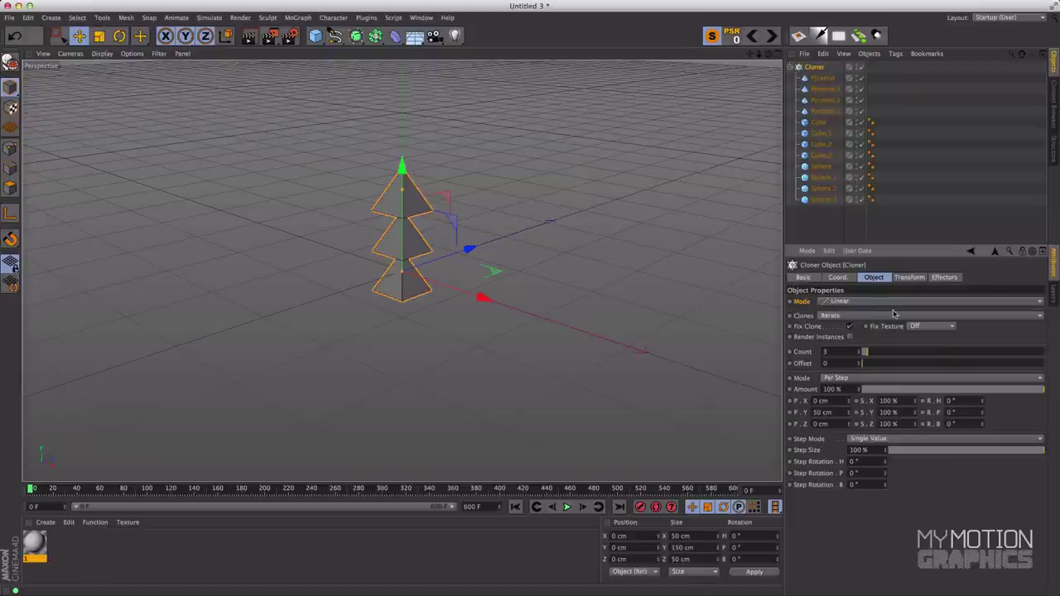
left_click(851, 303)
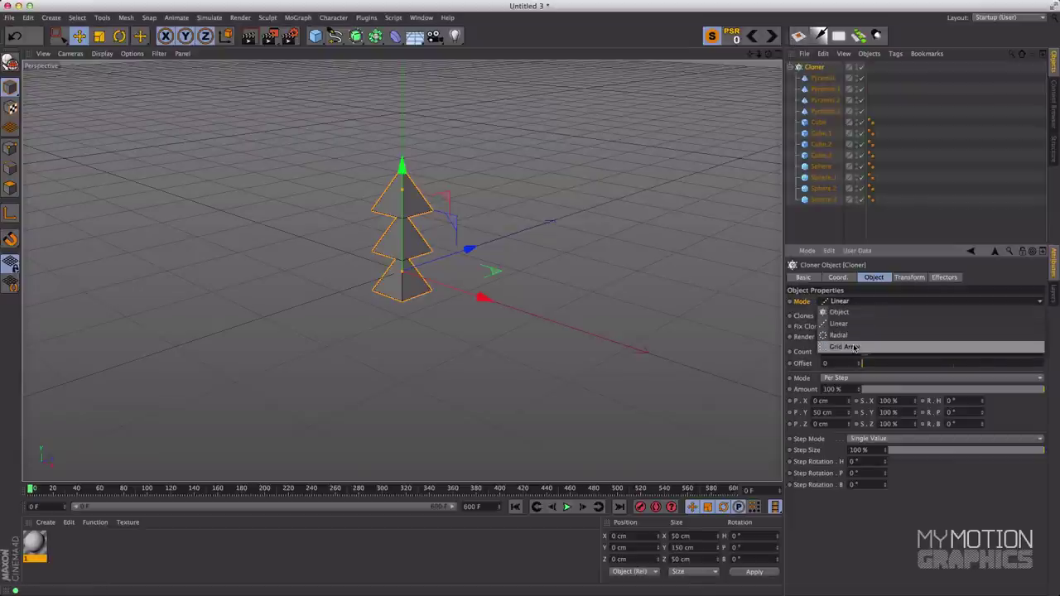
left_click(855, 347)
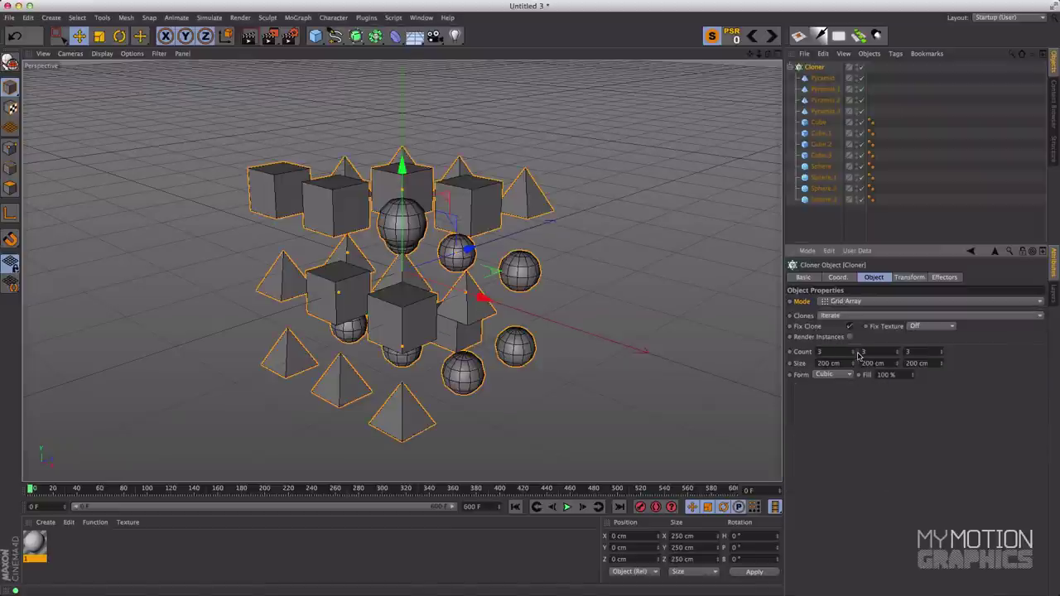
left_click_drag(759, 54, 774, 65)
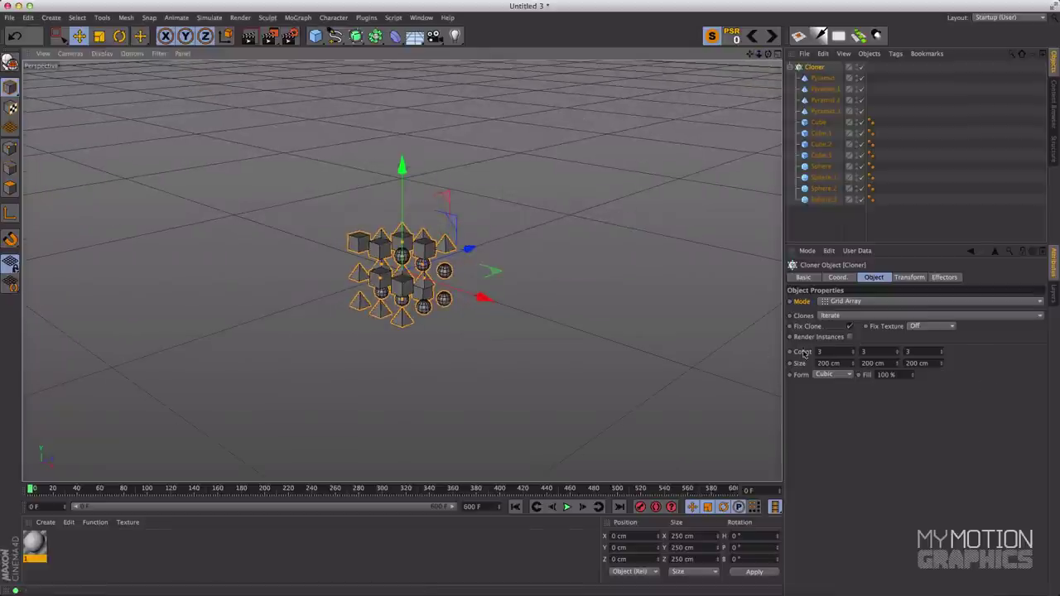
Set the grid count to 7 per axis and widen the grid size to about 399 × 373 × 360 cm.
left_click(867, 351)
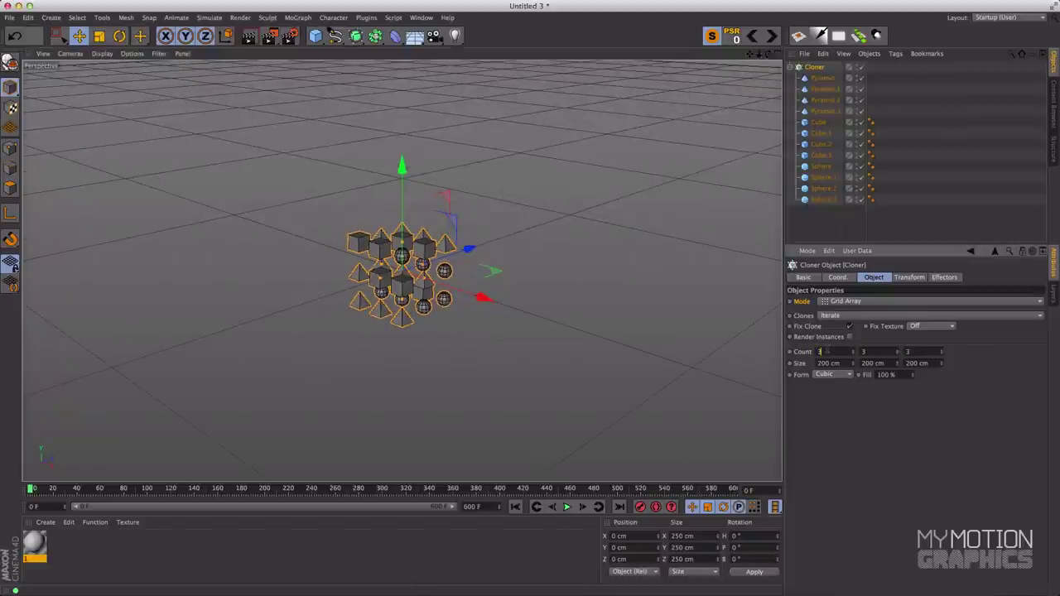
type("77")
key("Tab")
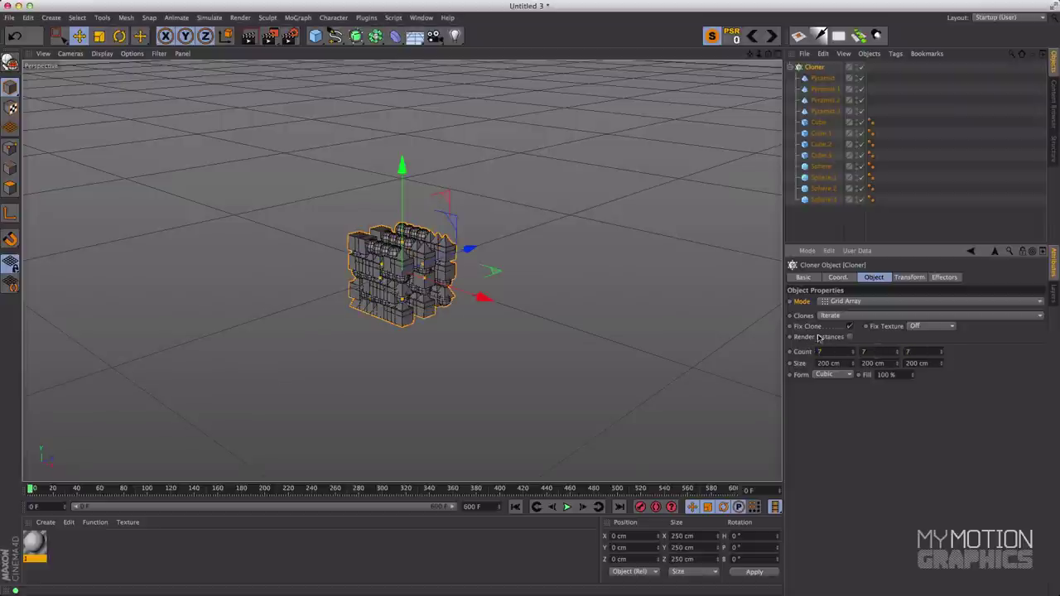
mouse_move(853, 363)
left_mouse_down()
mouse_move(903, 343)
mouse_move(912, 366)
mouse_move(936, 368)
mouse_move(943, 358)
mouse_move(938, 367)
left_mouse_up()
mouse_move(306, 362)
left_mouse_down("alt")
mouse_move(365, 300)
mouse_move(377, 323)
mouse_move(403, 245)
mouse_move(420, 320)
mouse_move(313, 286)
mouse_move(277, 219)
mouse_move(300, 271)
mouse_move(599, 260)
mouse_move(737, 337)
mouse_move(546, 355)
mouse_move(597, 343)
mouse_move(571, 339)
left_mouse_up("alt")
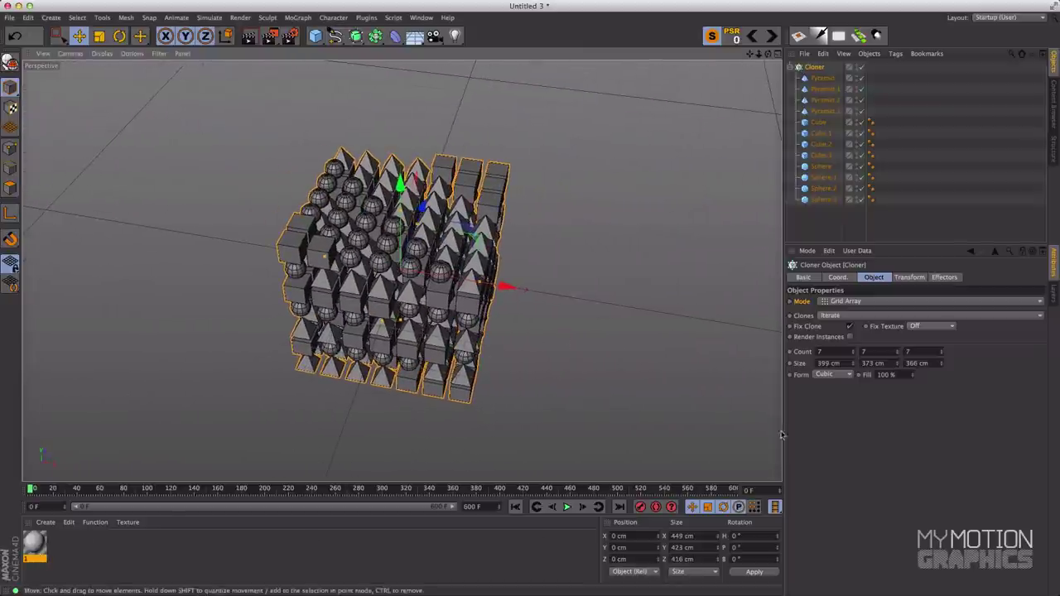
Duplicate the grey material 1 and name the copy 2.
left_click(35, 544)
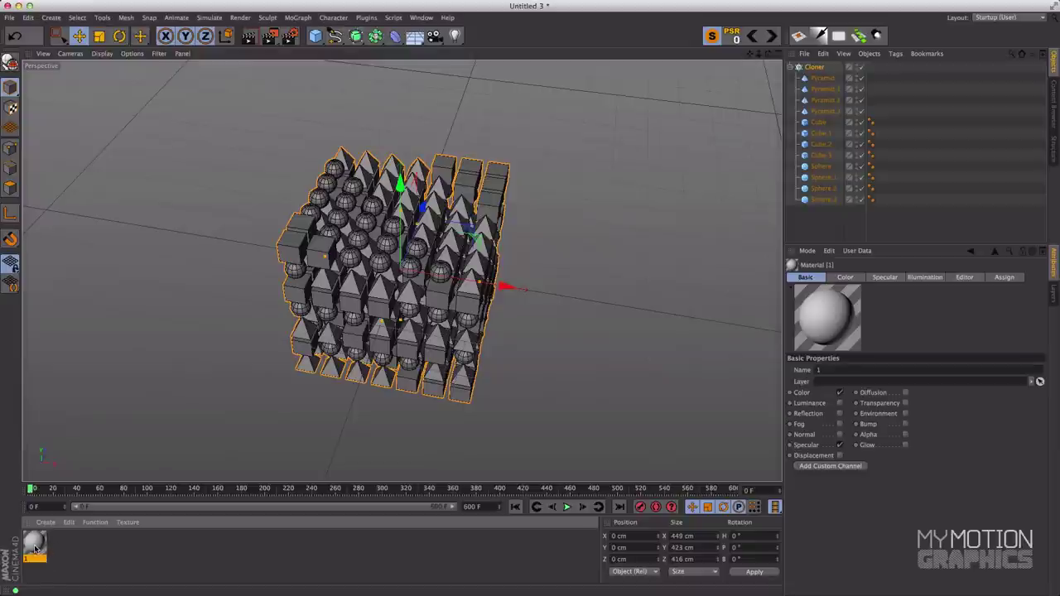
left_click_drag(35, 548, 67, 552)
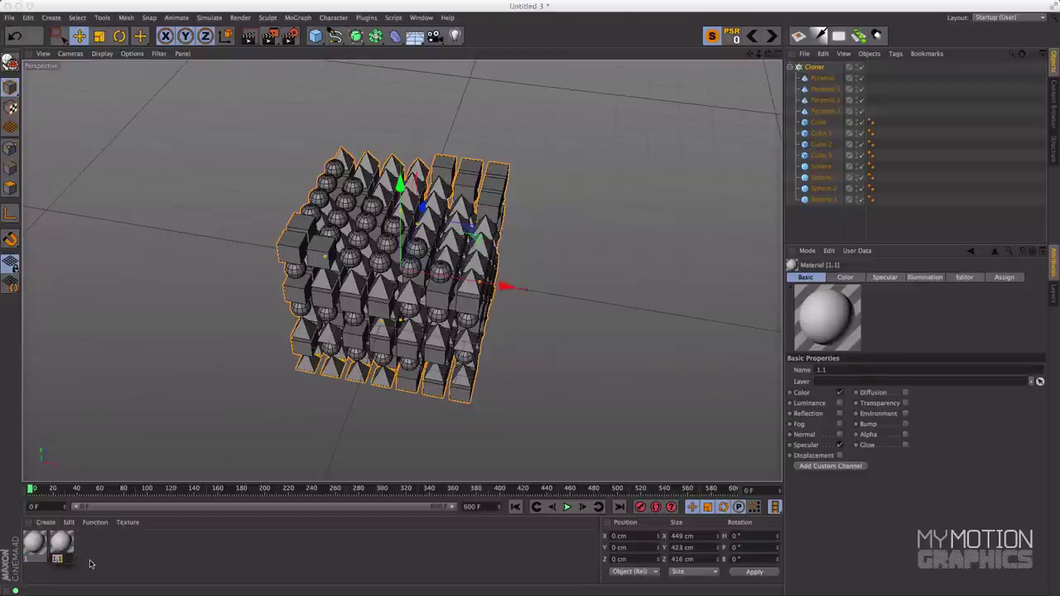
type("2")
key("Return")
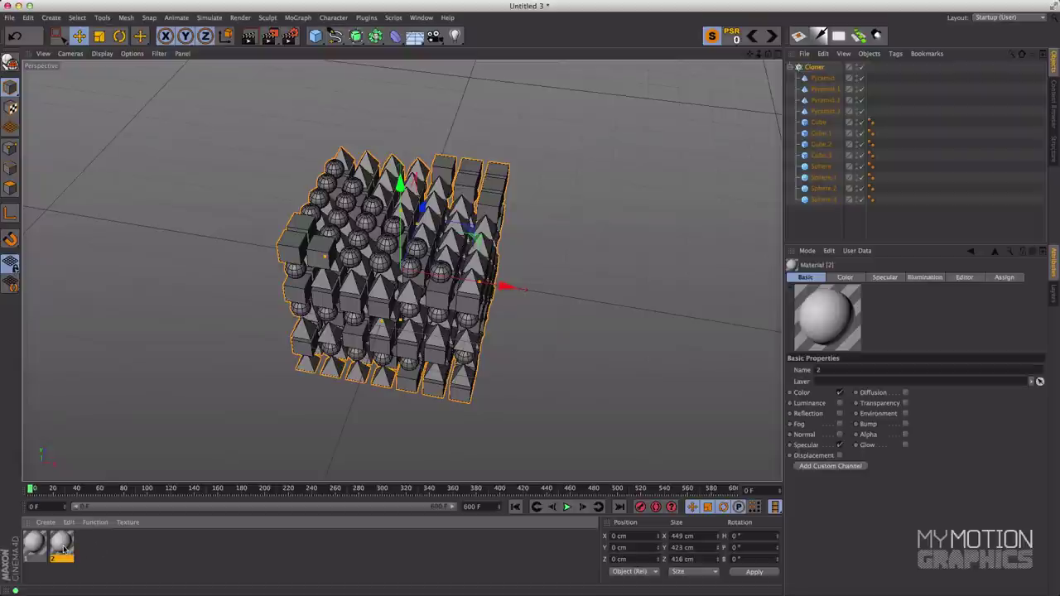
Colour material 2 pink (R 208, G 157, B 210) and duplicate it as material 3.
left_click_drag(828, 245, 828, 222)
left_click(850, 256)
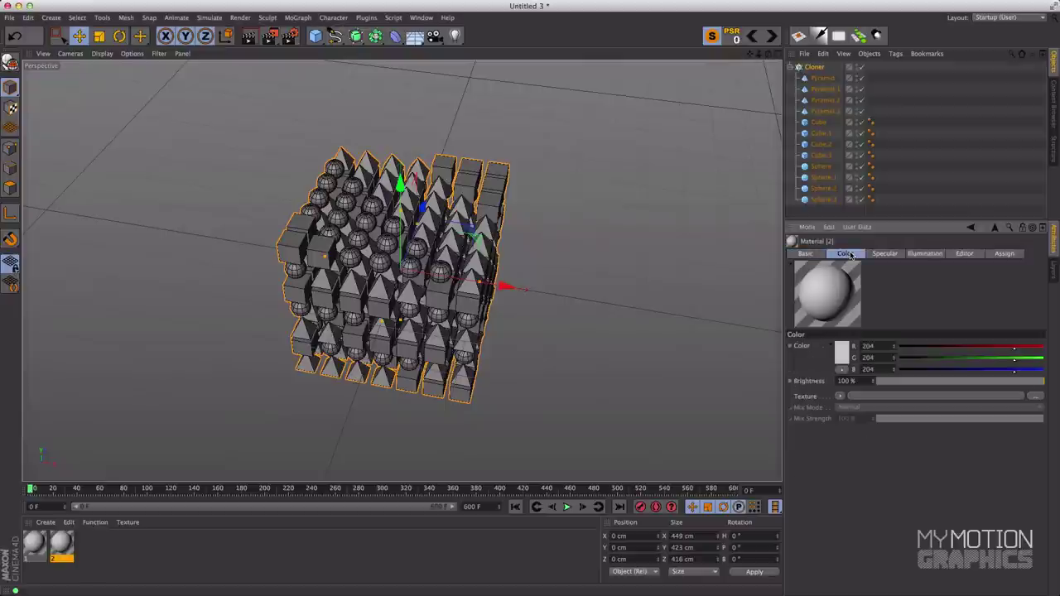
left_click(841, 353)
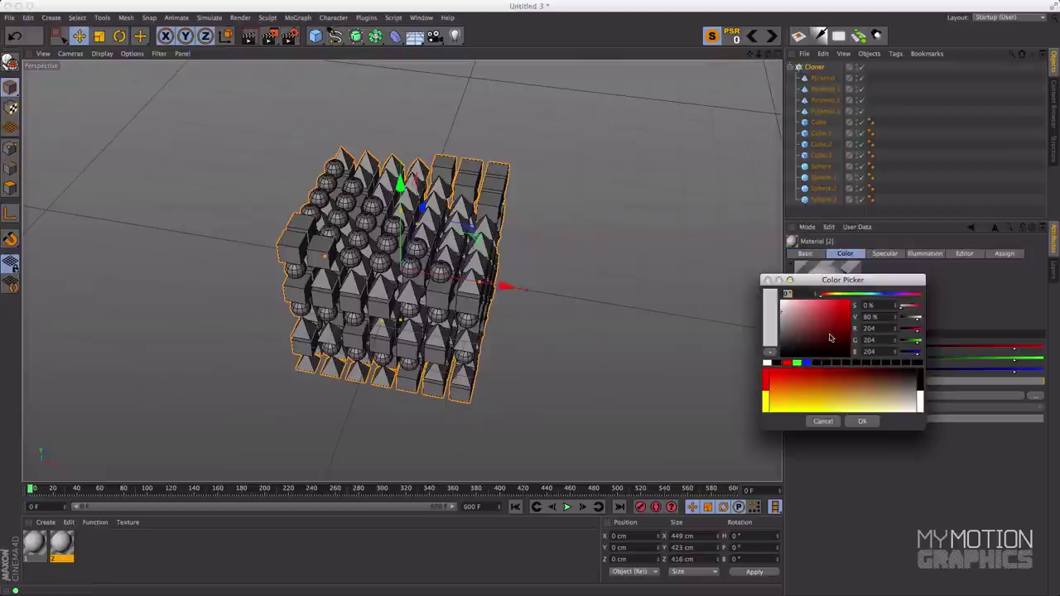
left_click(906, 295)
left_click_drag(818, 323, 806, 312)
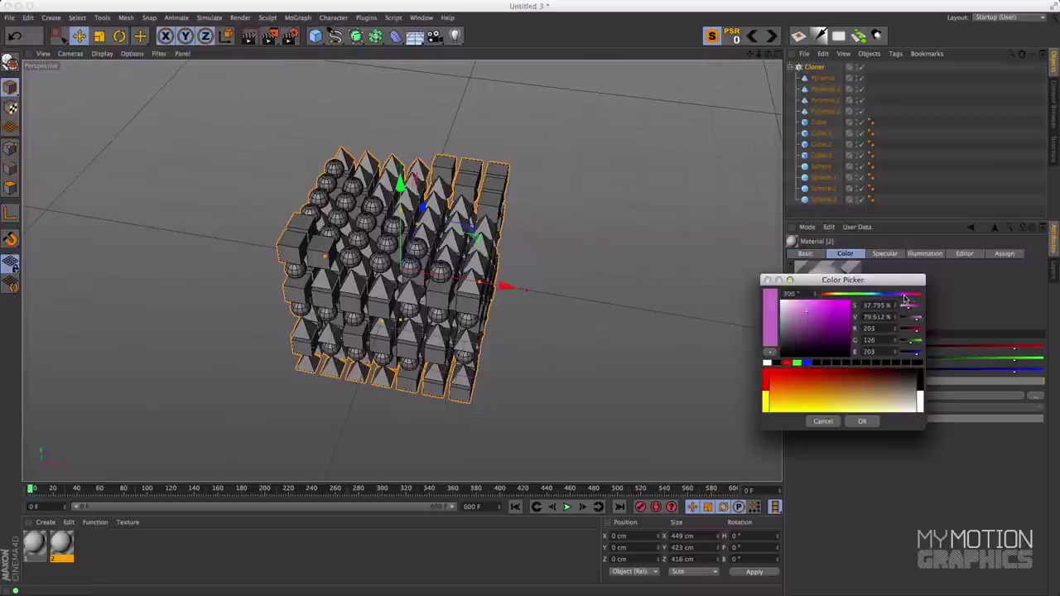
left_click(905, 295)
left_click_drag(813, 314, 799, 313)
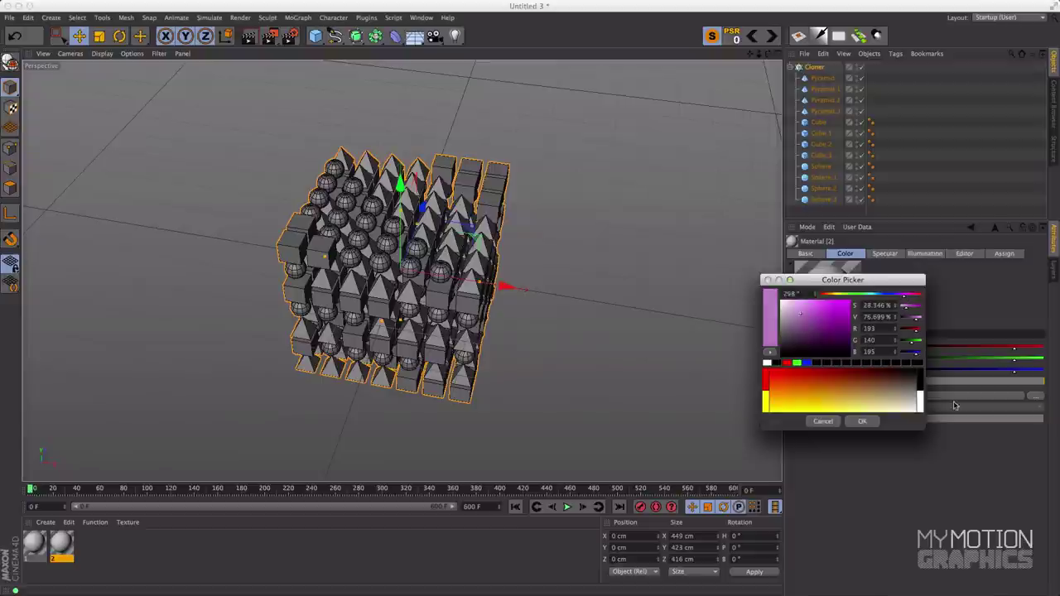
left_click(863, 421)
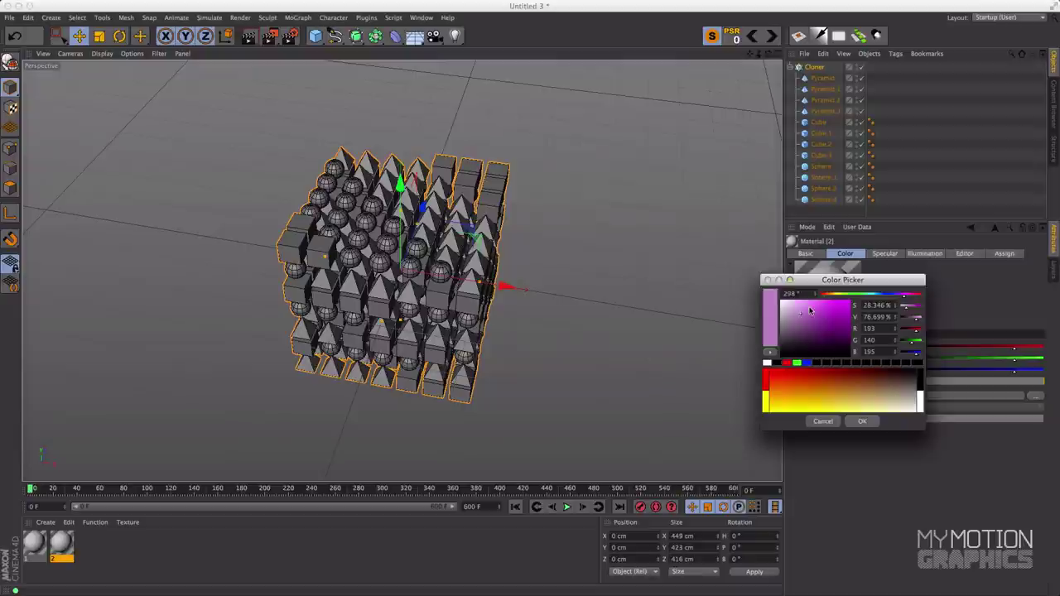
left_click_drag(804, 315, 800, 315)
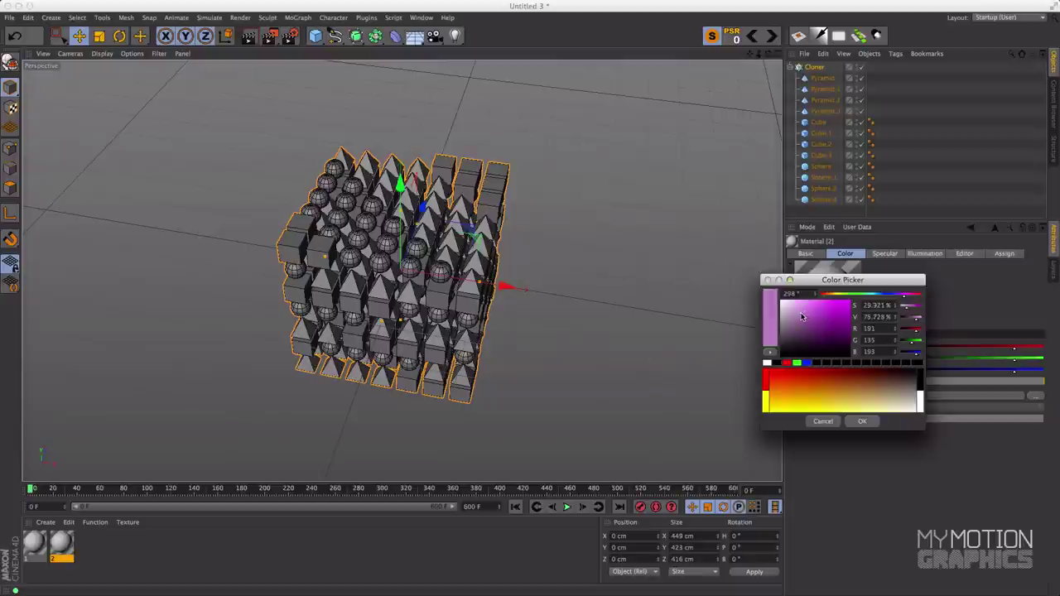
left_click(862, 422)
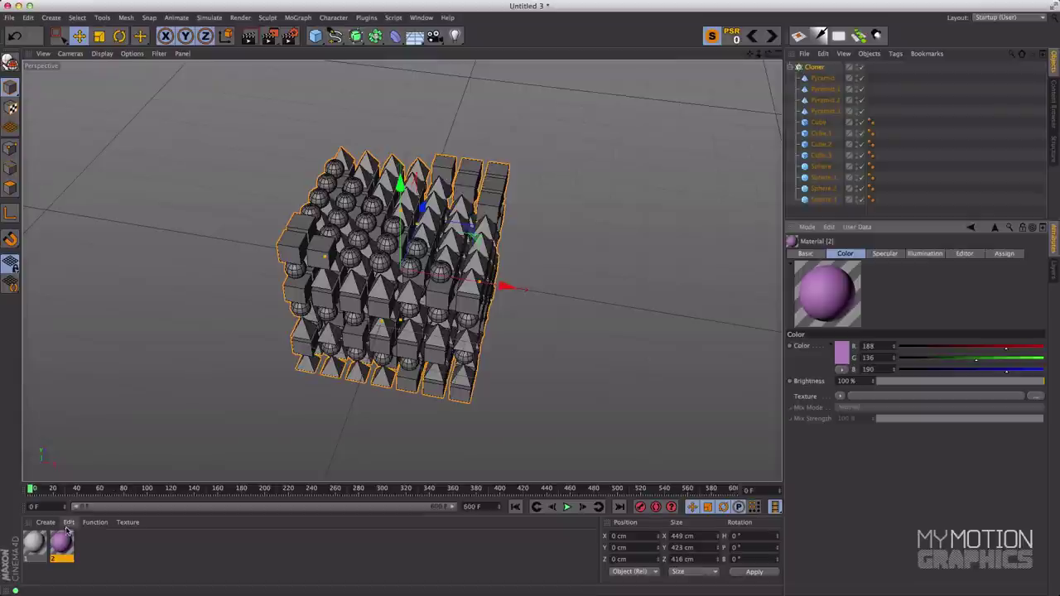
left_click(848, 363)
left_click_drag(811, 322, 802, 321)
left_click(865, 428)
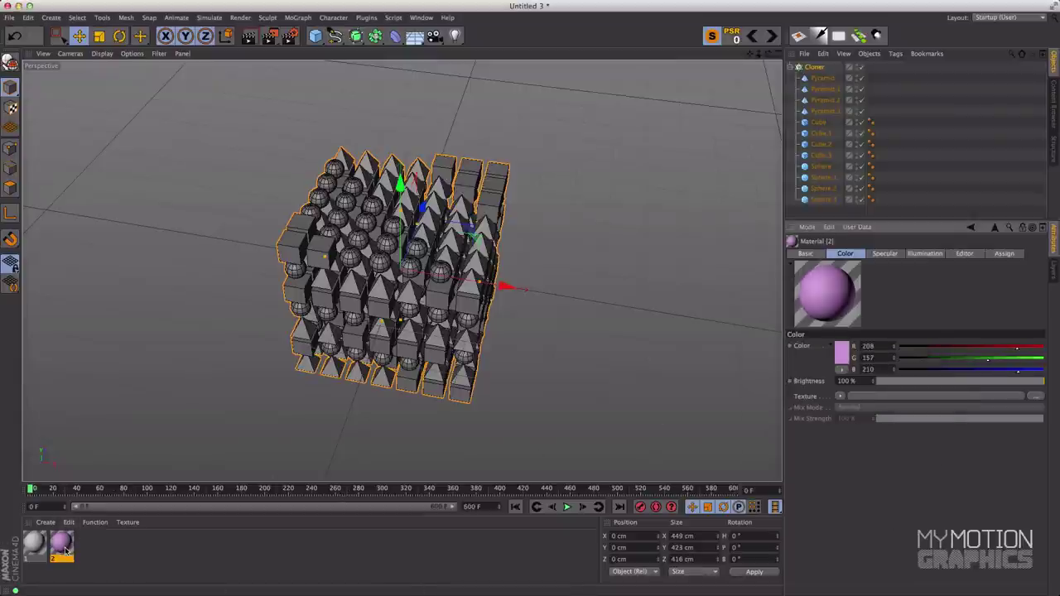
left_click_drag(57, 547, 94, 552, "ctrl")
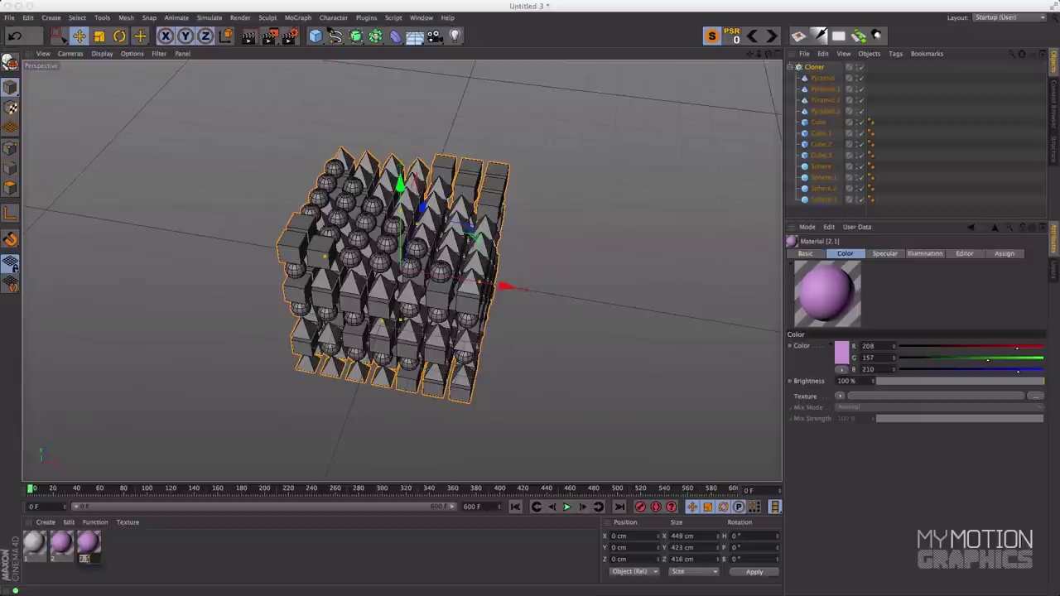
Change material 3's colour to light blue.
left_click(842, 357)
left_click_drag(888, 300, 878, 300)
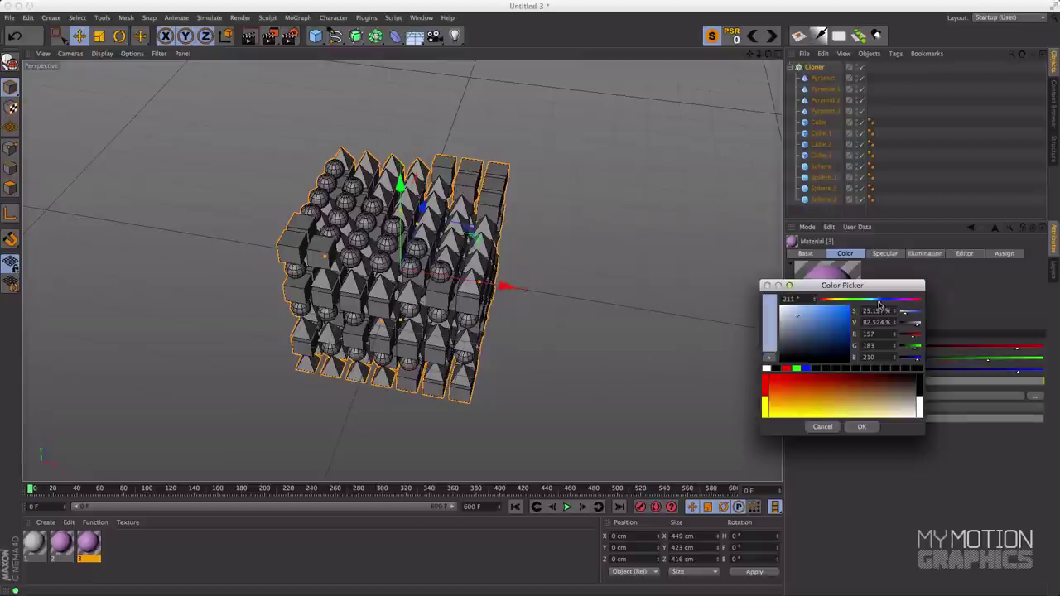
left_click_drag(808, 316, 802, 319)
left_click(861, 427)
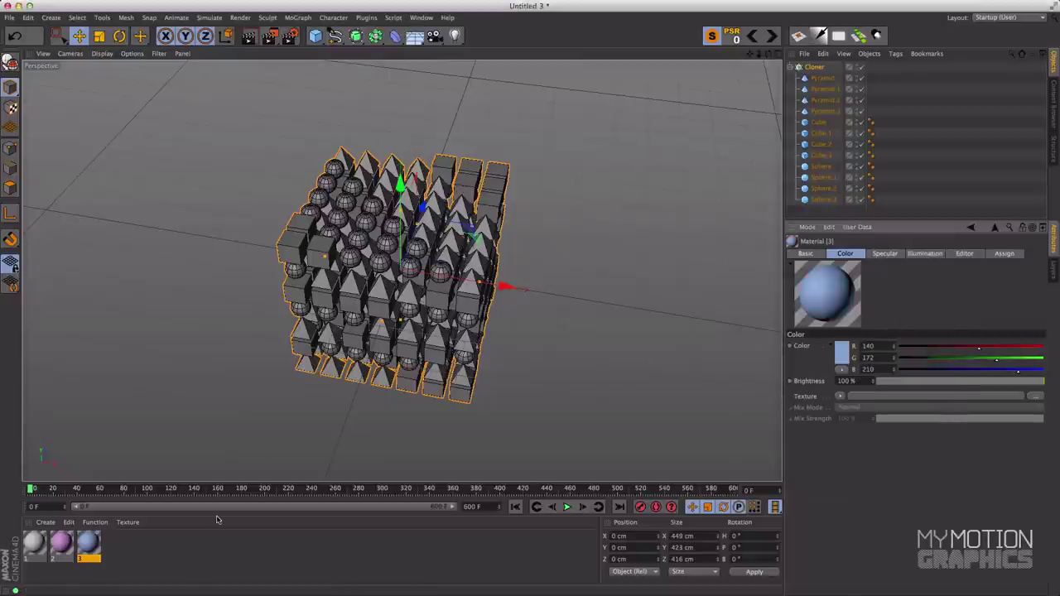
Duplicate it as a green material 4 (R 140, G 210, B 150); apply material 1 to Pyramid.
left_click_drag(91, 547, 124, 553, "ctrl")
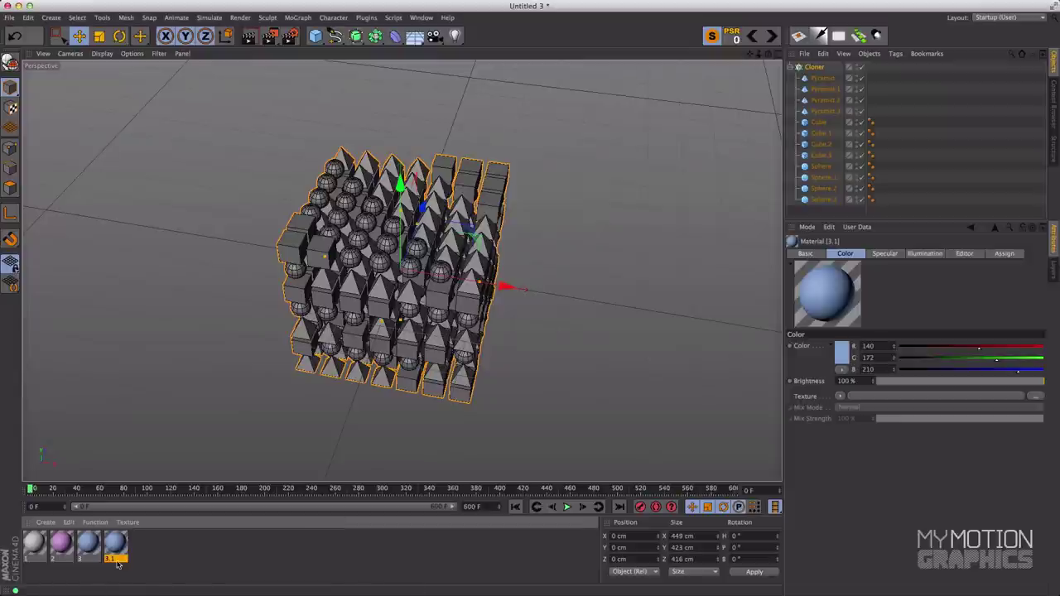
double_click(115, 559)
type("4")
key("Return")
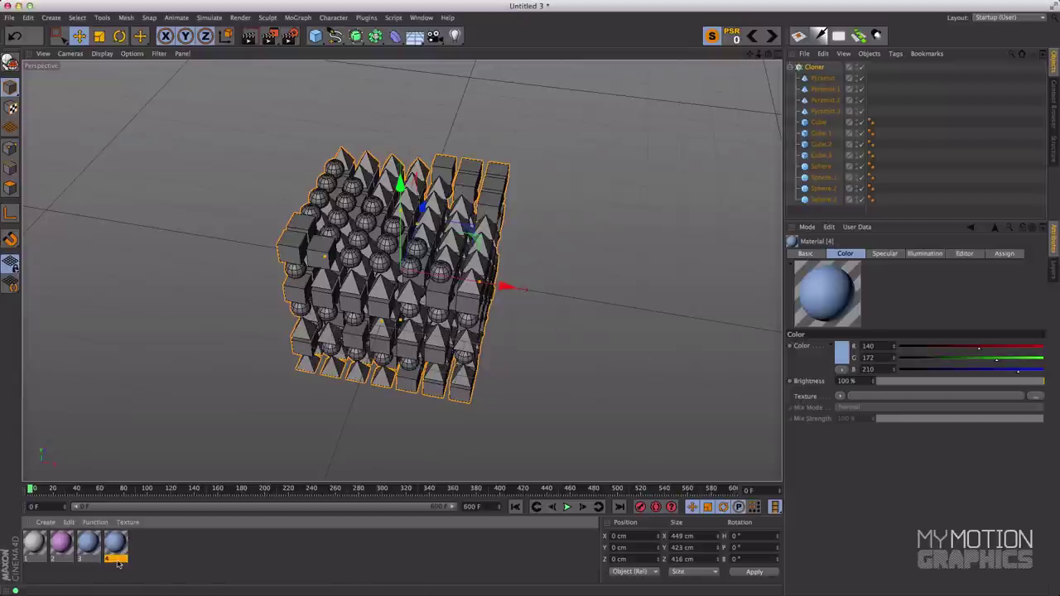
left_click(839, 359)
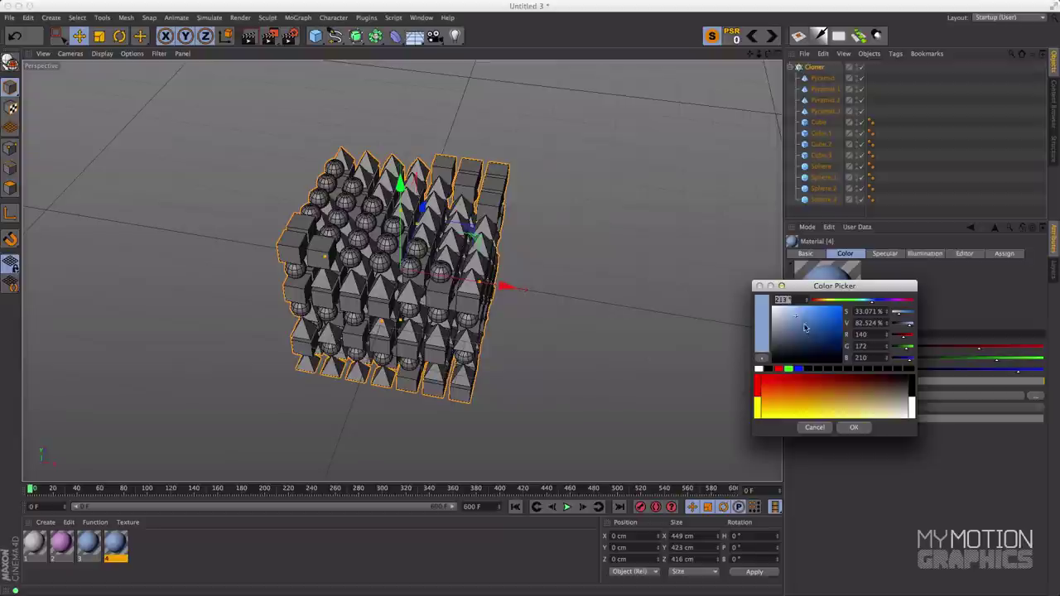
left_click_drag(871, 304, 847, 307)
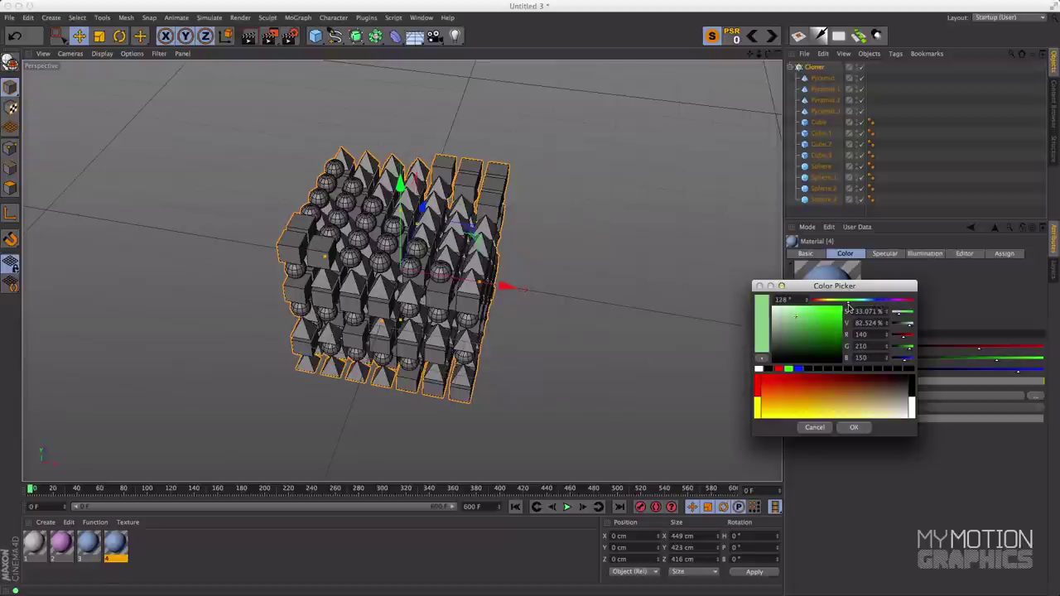
left_click(856, 428)
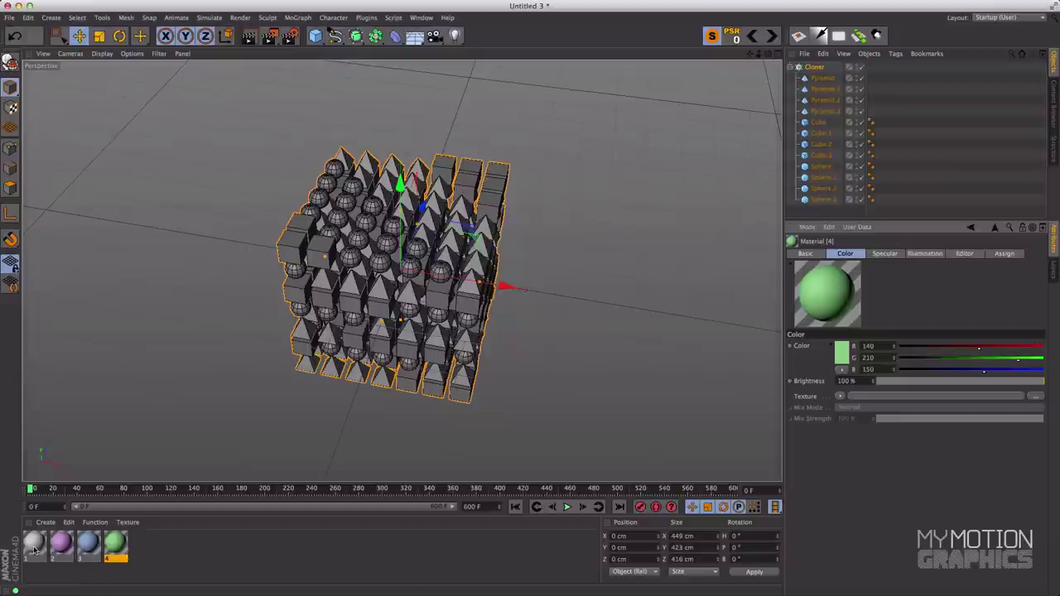
left_click_drag(35, 551, 824, 79)
Apply the pink, blue and green materials to Pyramid.1, Pyramid.2 and Pyramid.3.
left_click_drag(58, 553, 820, 96)
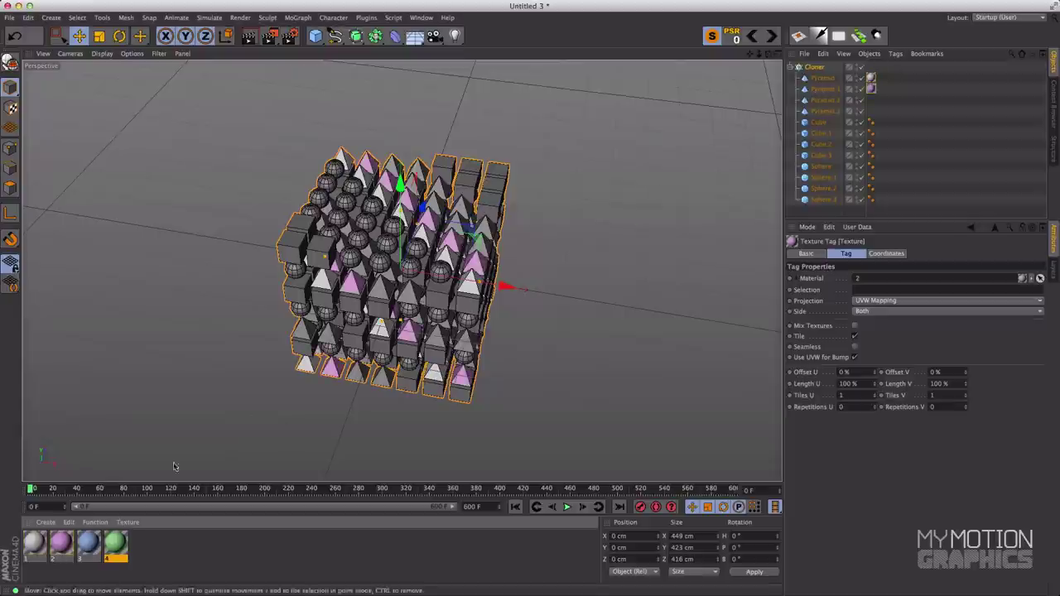
left_click_drag(88, 543, 824, 101)
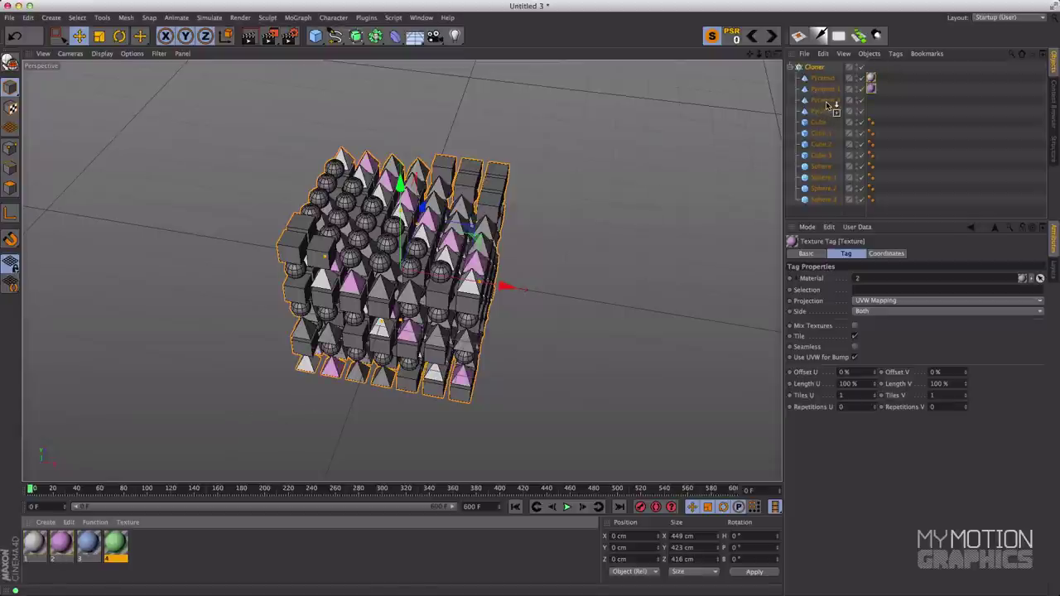
left_click_drag(621, 341, 825, 113)
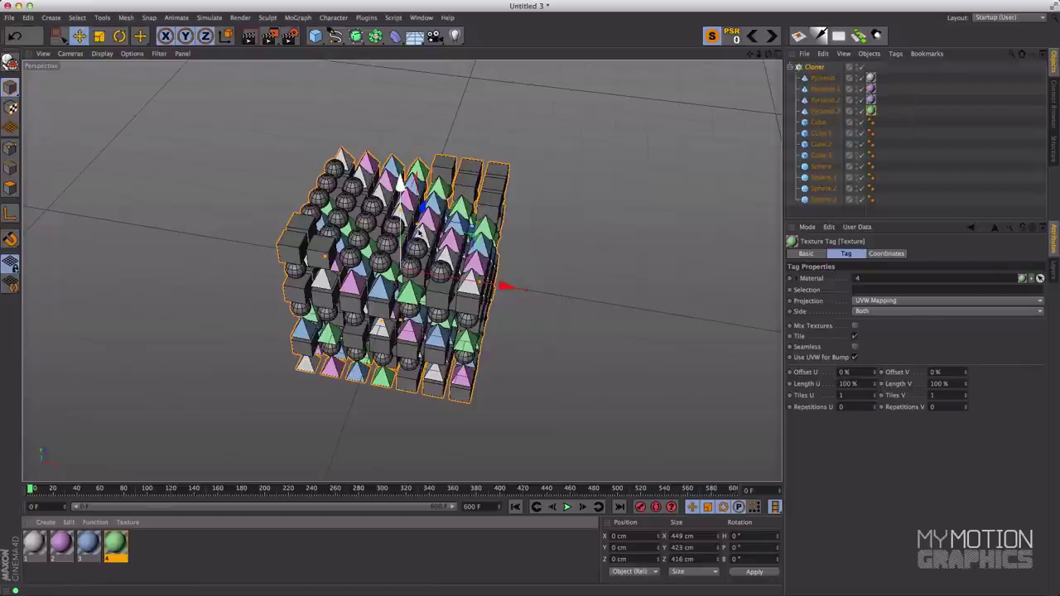
left_click(823, 113)
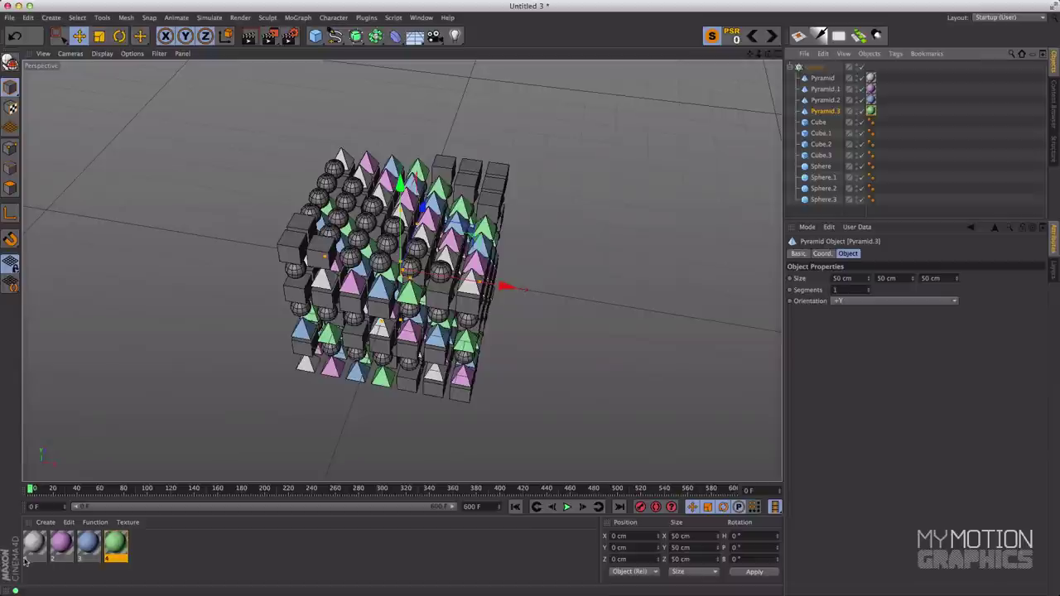
Give Cube grey, Cube.1 pink, Cube.2 blue and Cube.3 green material tags, removing a wrong tag.
left_click_drag(819, 125, 818, 123)
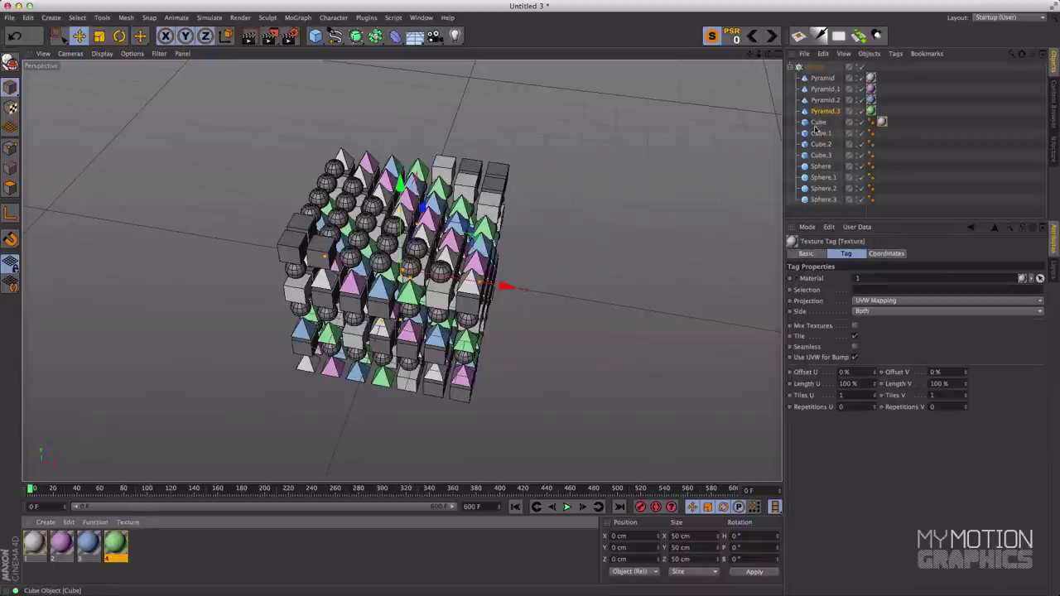
left_click_drag(62, 539, 820, 135)
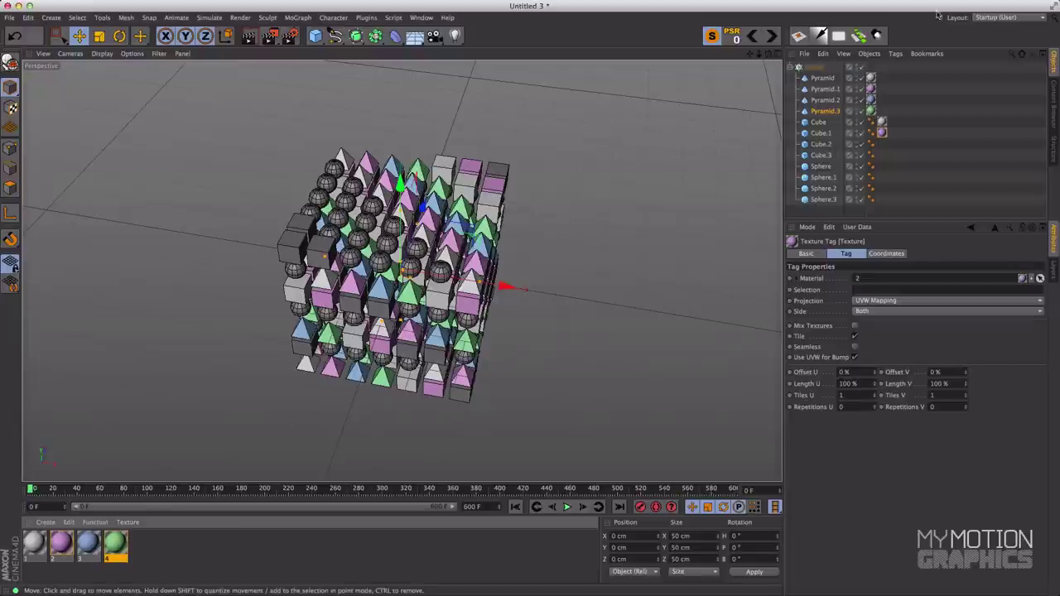
left_click(871, 101)
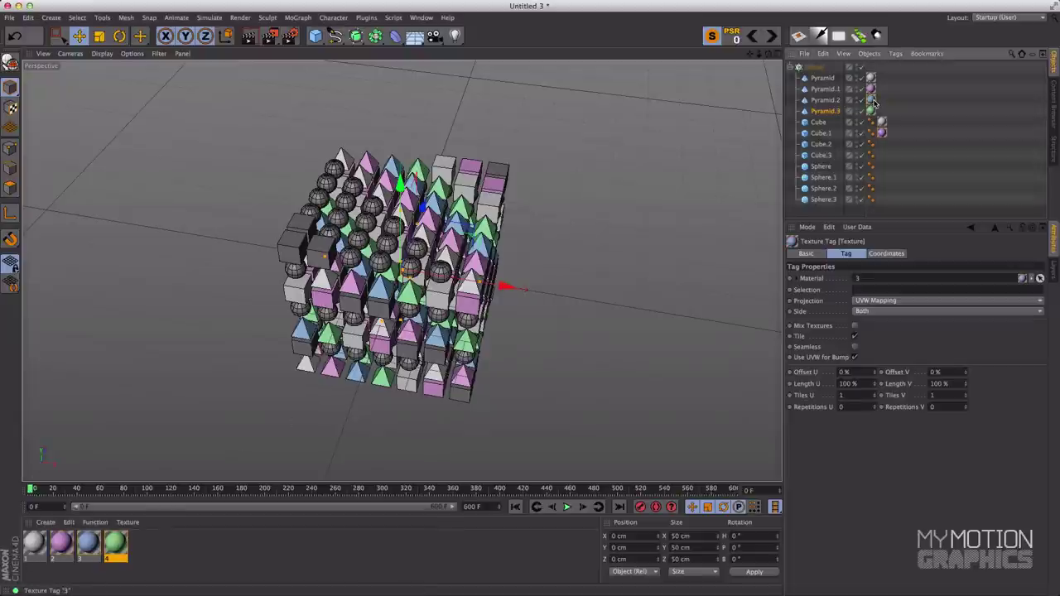
left_click_drag(871, 101, 884, 162)
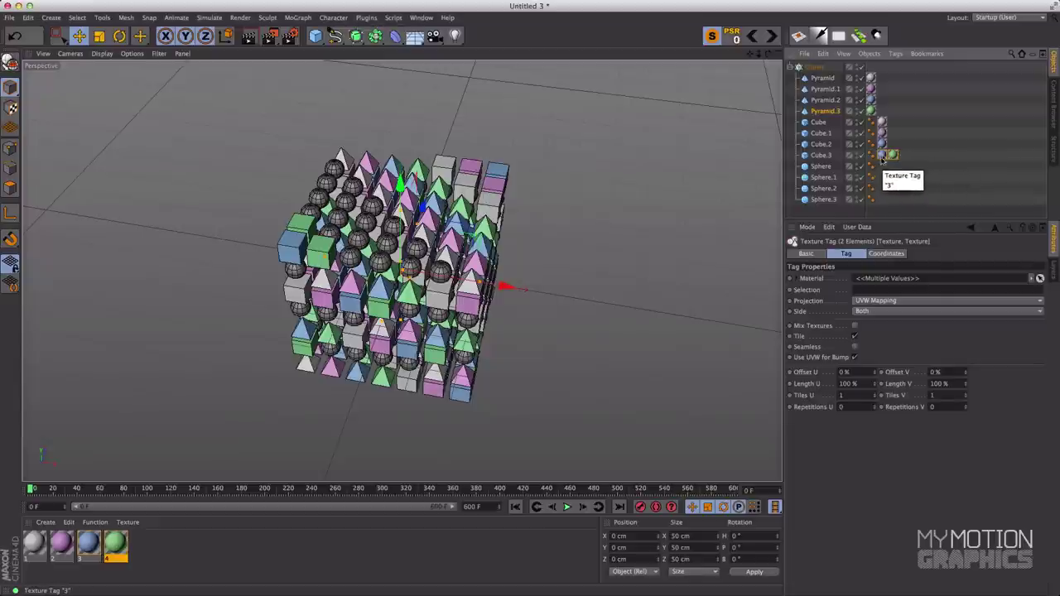
key("Delete")
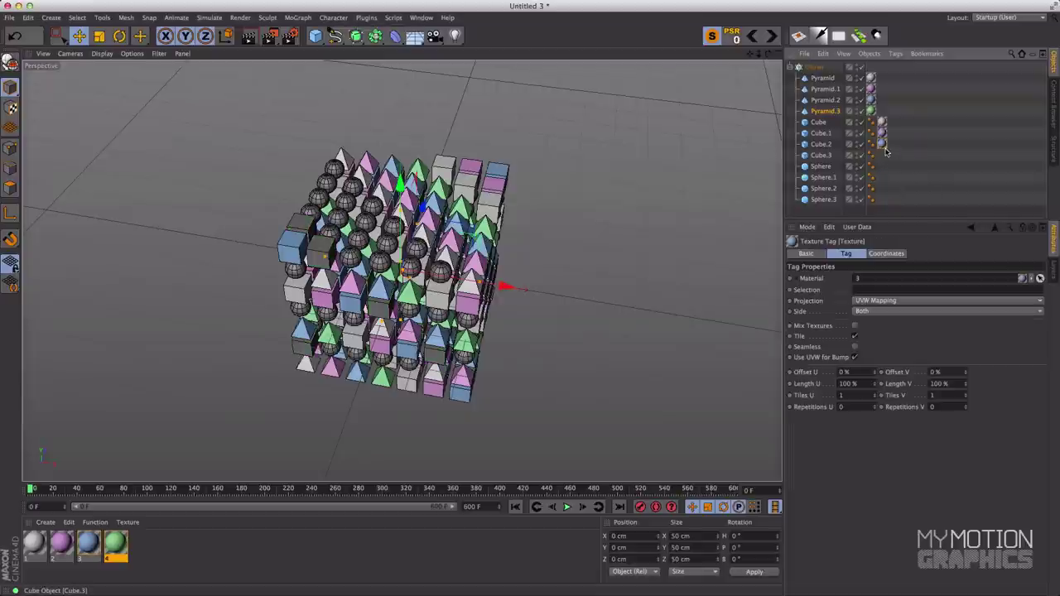
left_click(872, 111)
left_click_drag(872, 111, 881, 155, "ctrl")
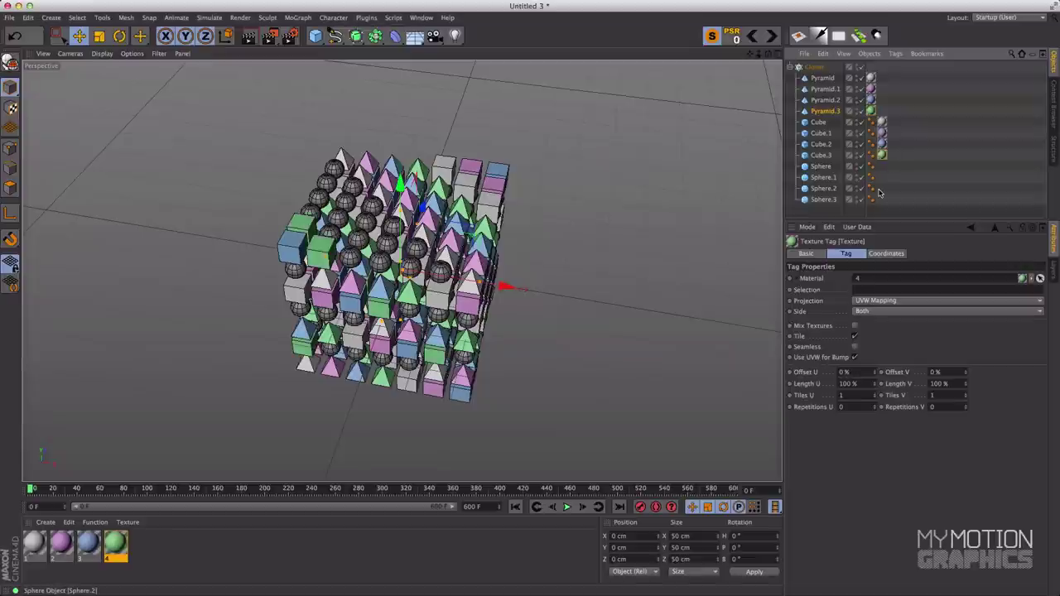
Copy the grey material tag onto Sphere and orbit to check the coloured clone grid.
left_click(881, 121)
left_click_drag(885, 122, 882, 199, "ctrl")
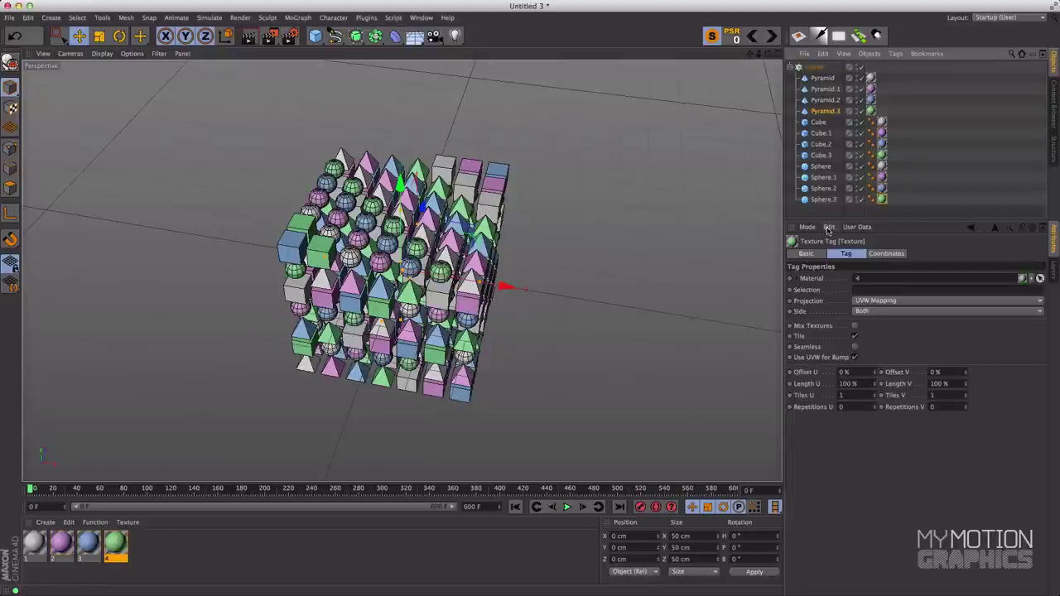
left_click_drag(672, 213, 555, 107, "alt")
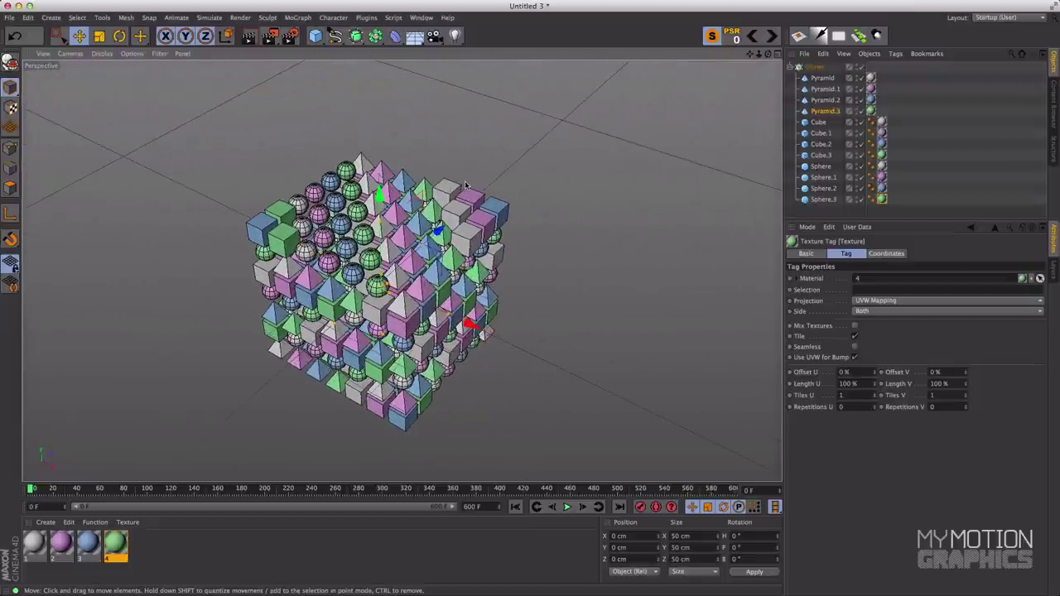
left_click(816, 67)
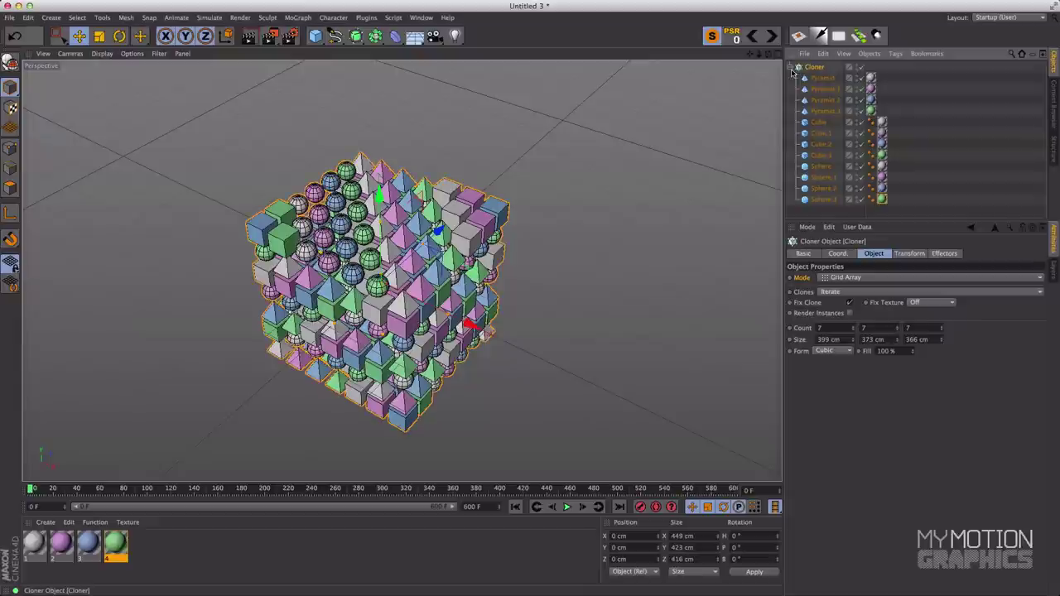
Collapse the Cloner and add a Rigid Body simulation tag to it.
left_click(793, 67)
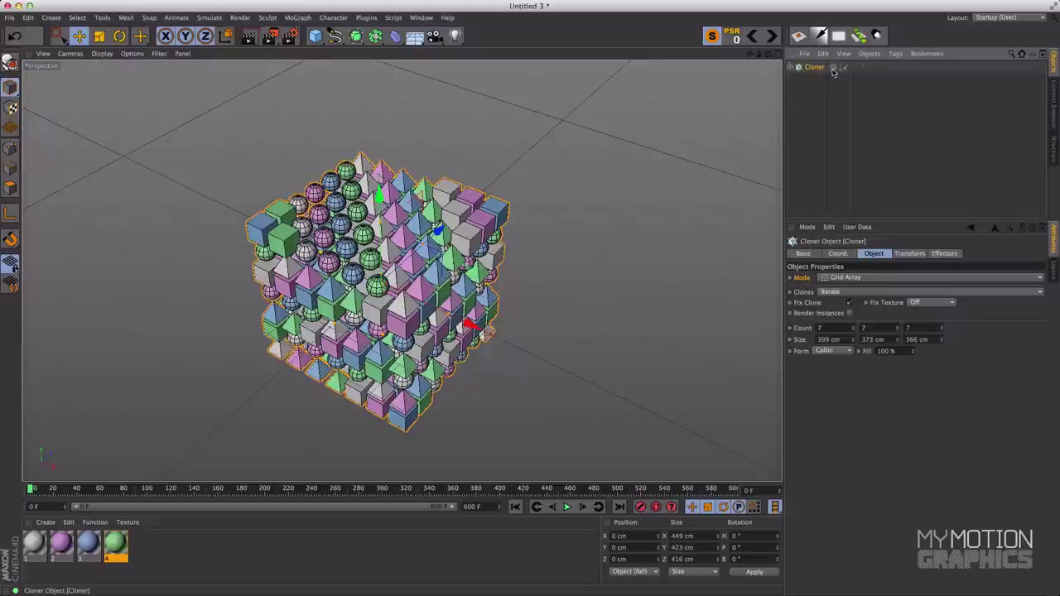
left_click(898, 54)
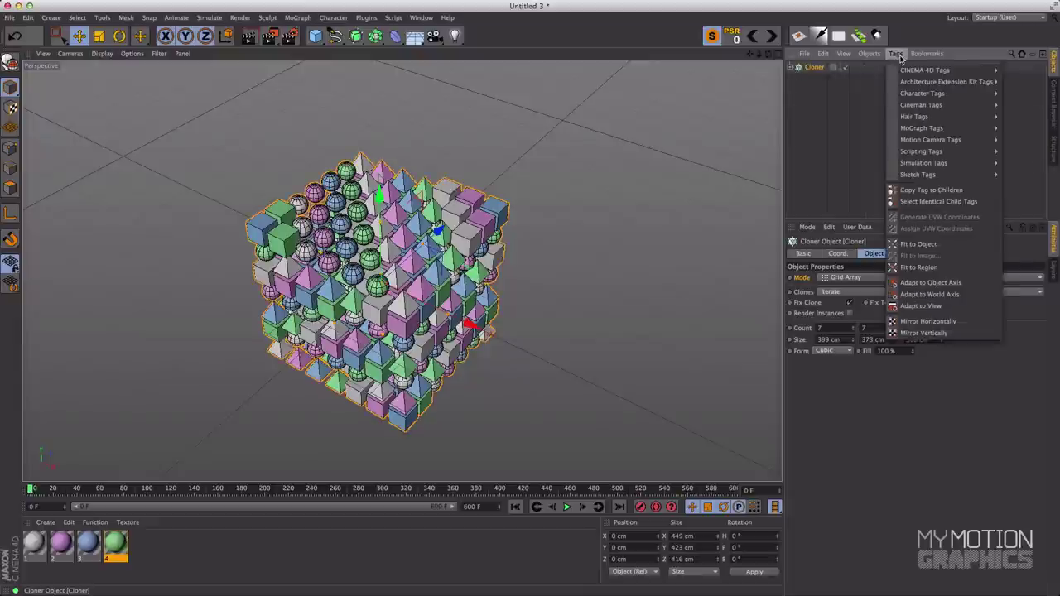
mouse_move(909, 72)
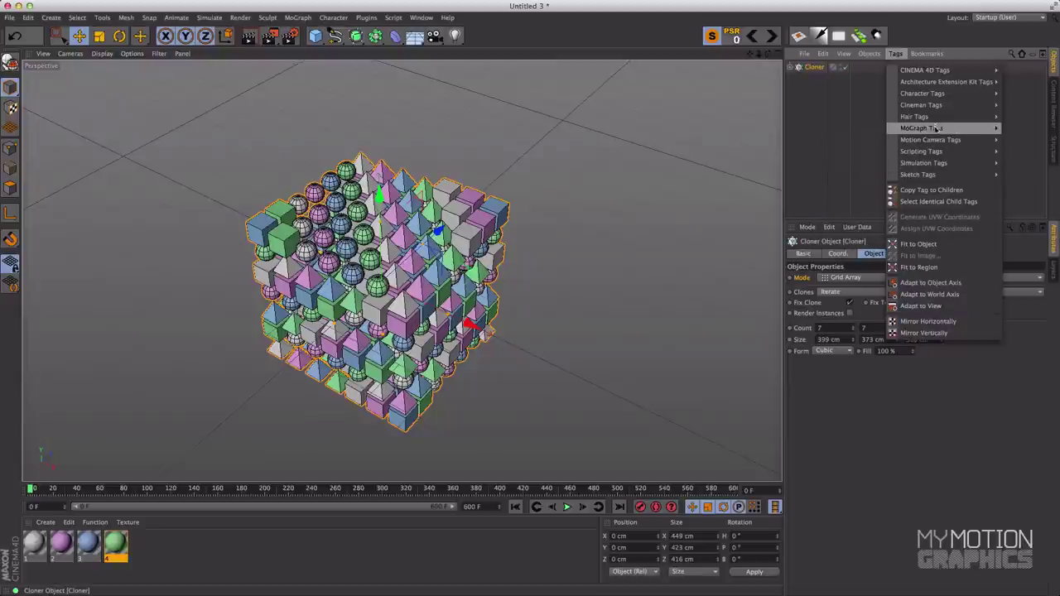
mouse_move(928, 165)
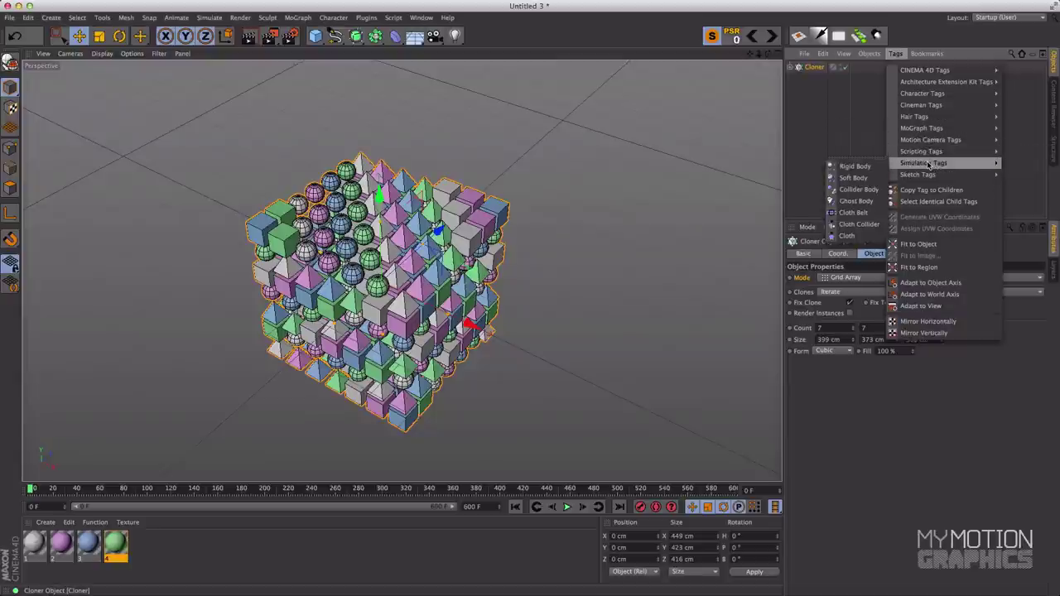
left_click(855, 167)
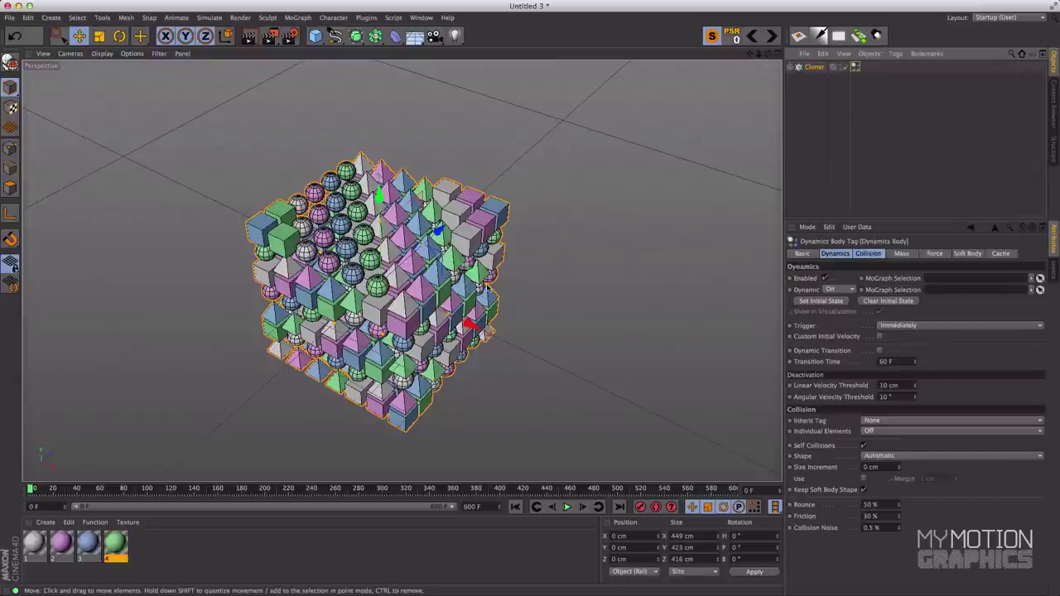
left_click_drag(488, 288, 590, 221, "alt")
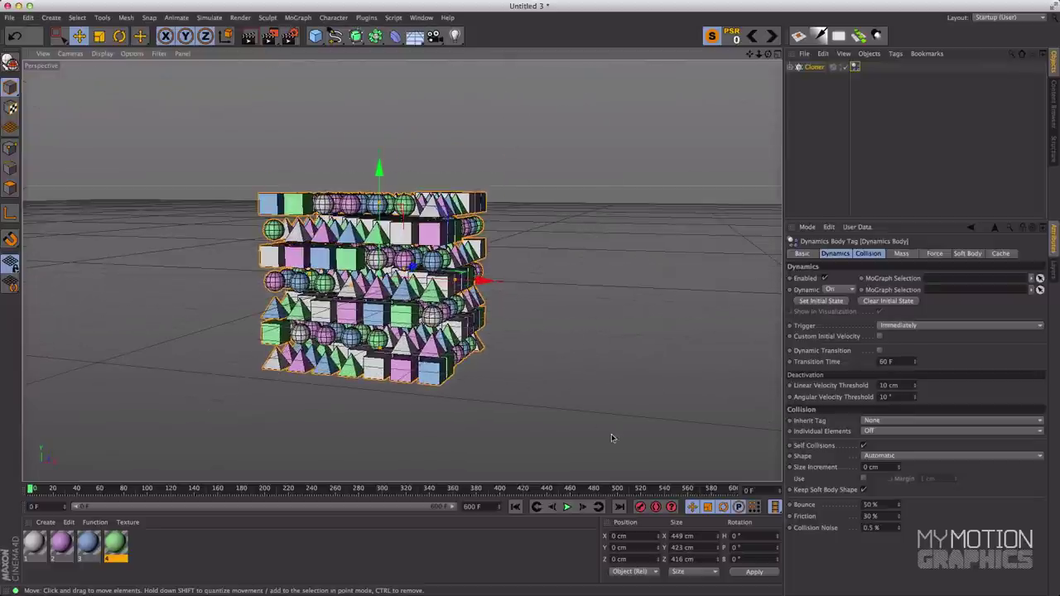
Play and rewind to preview the clones falling, then frame the cloner in view.
left_click(567, 507)
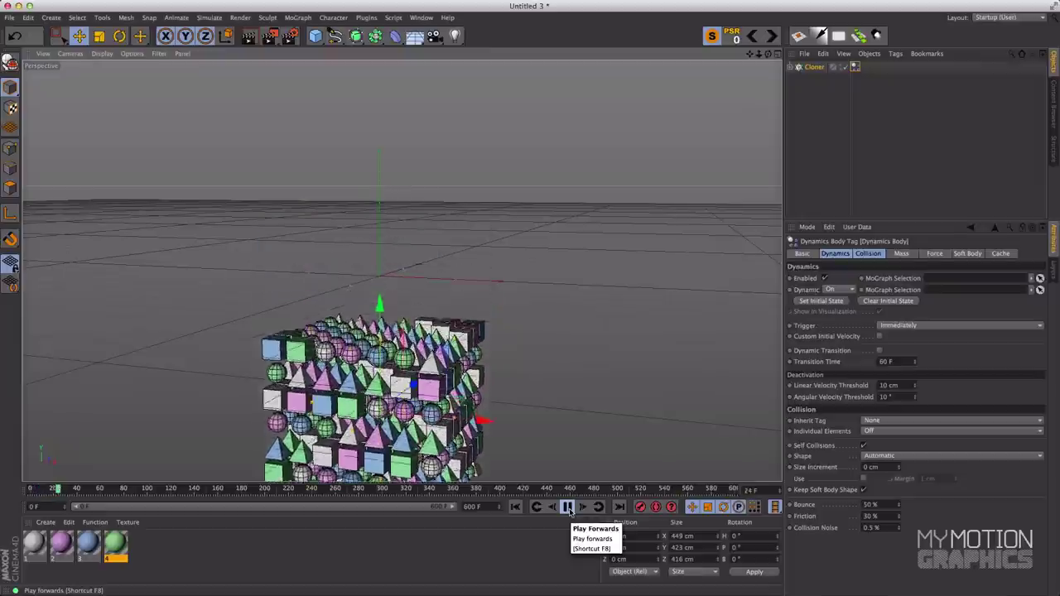
left_click(515, 507)
left_click_drag(464, 331, 553, 379, "alt")
left_click_drag(509, 167, 383, 9, "alt")
key("o")
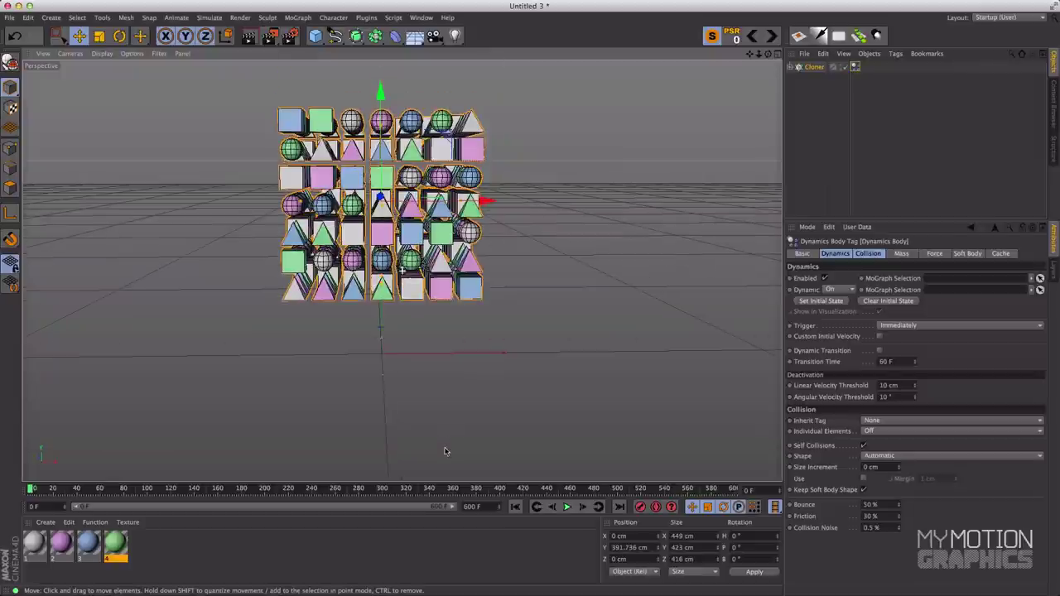
left_click_drag(613, 207, 398, 92, "alt")
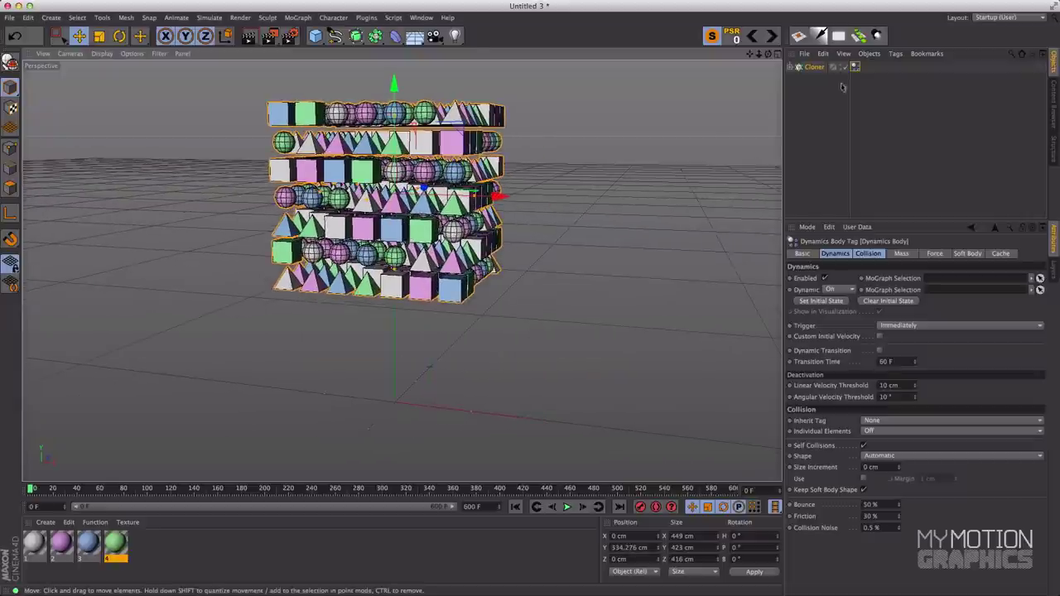
Raise the Cloner to Y 641.242 cm and replay the fall to check it.
left_click(791, 67)
left_click(825, 100)
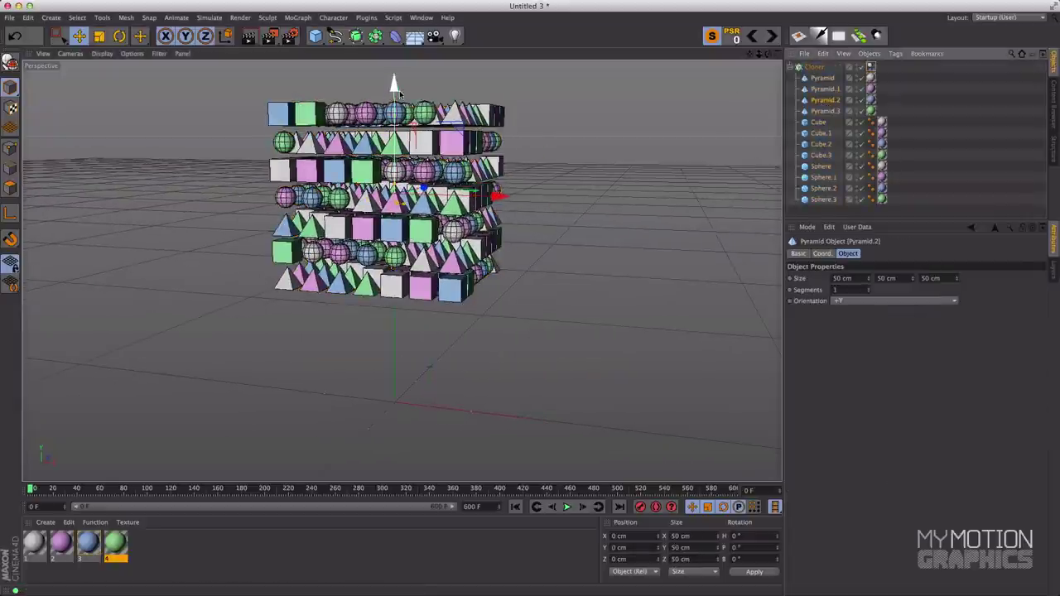
left_click(815, 67)
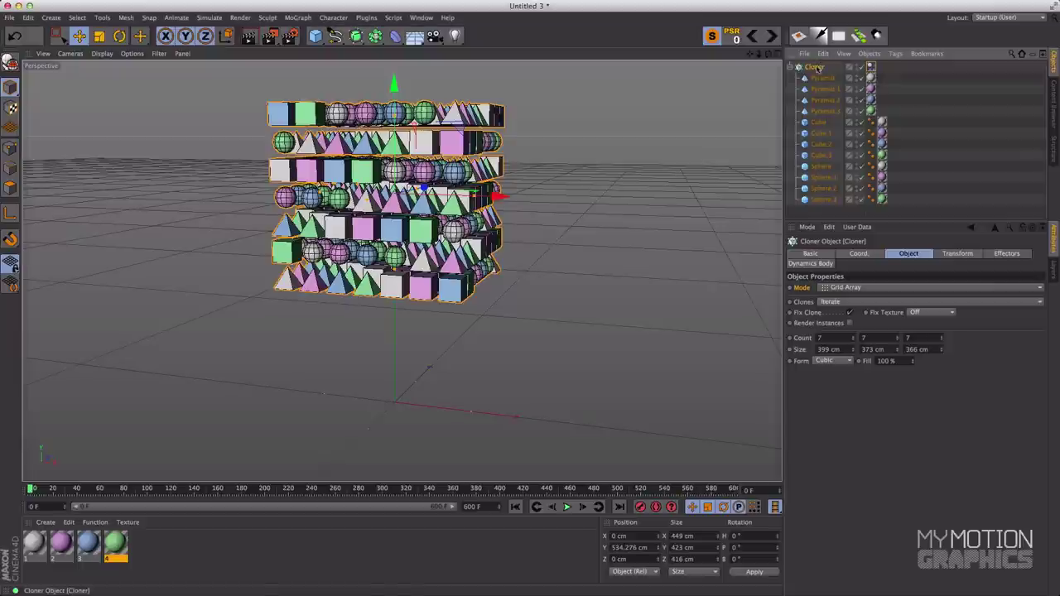
key("o")
left_click_drag(395, 109, 500, 279)
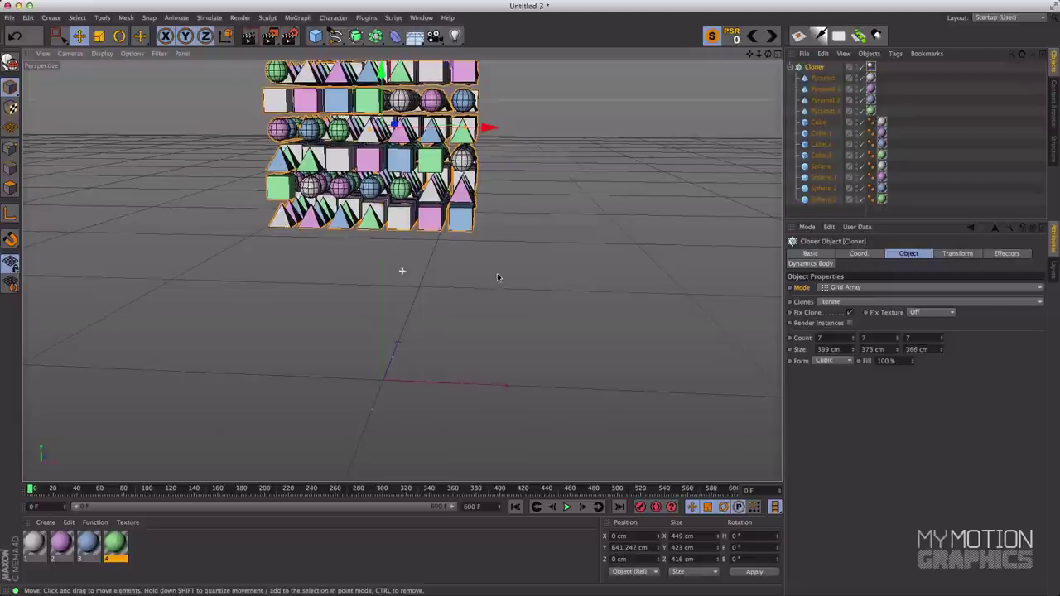
left_click(567, 507)
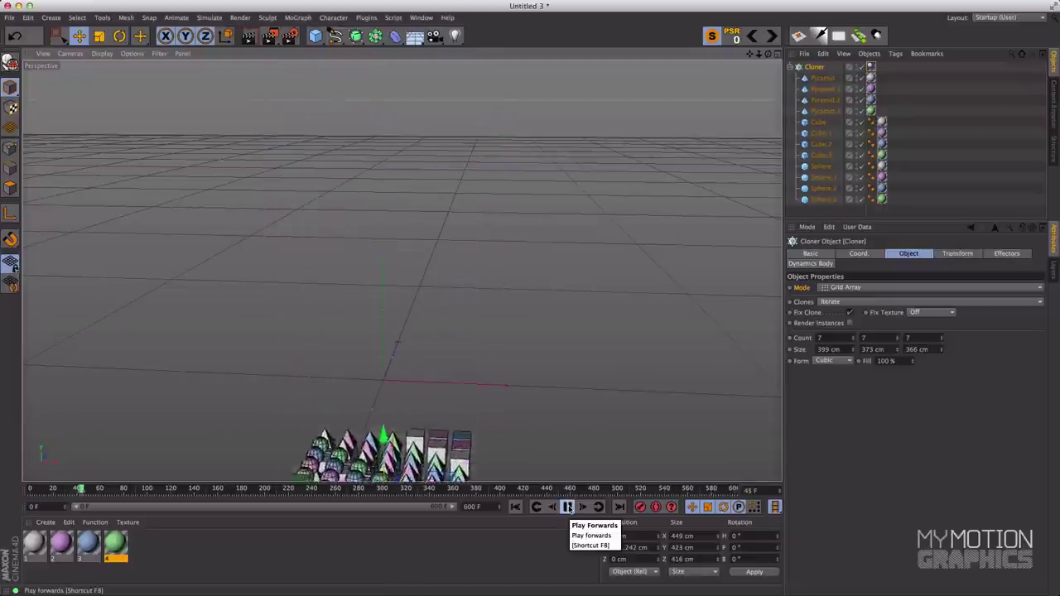
left_click(567, 507)
left_click(514, 507)
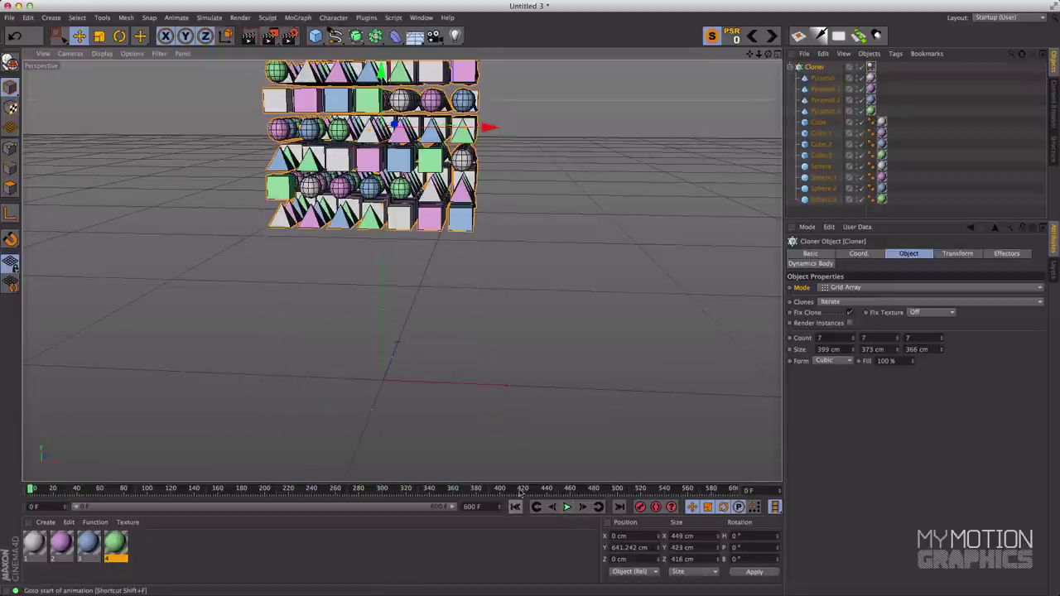
mouse_move(562, 282)
left_mouse_down("alt")
mouse_move(484, 254)
mouse_move(501, 252)
left_mouse_up("alt")
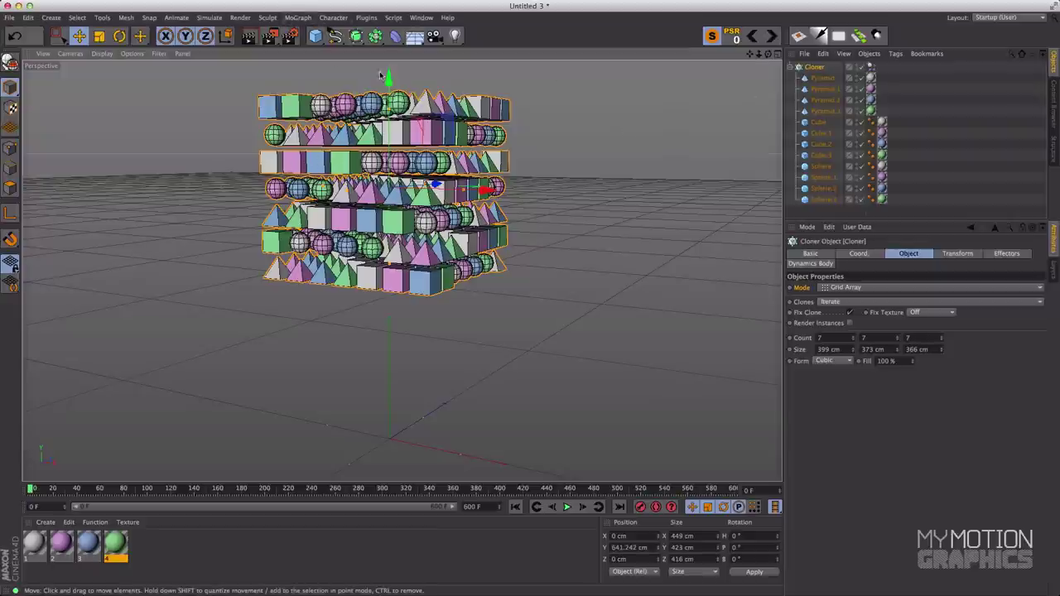
left_click(299, 22)
mouse_move(302, 38)
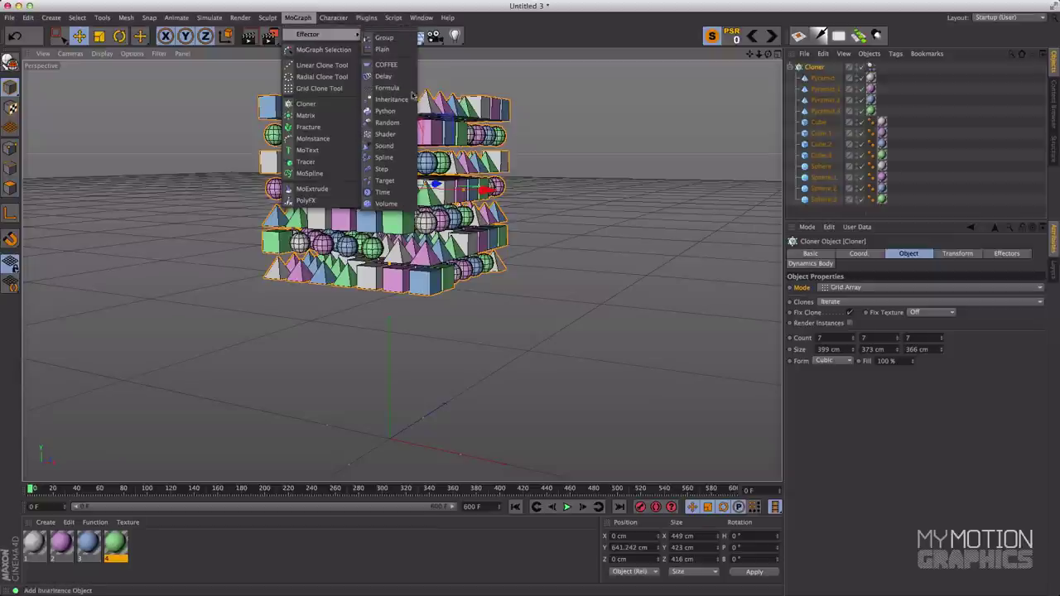
Add a Random effector to the cloner and uncheck its Position randomisation.
left_click(386, 122)
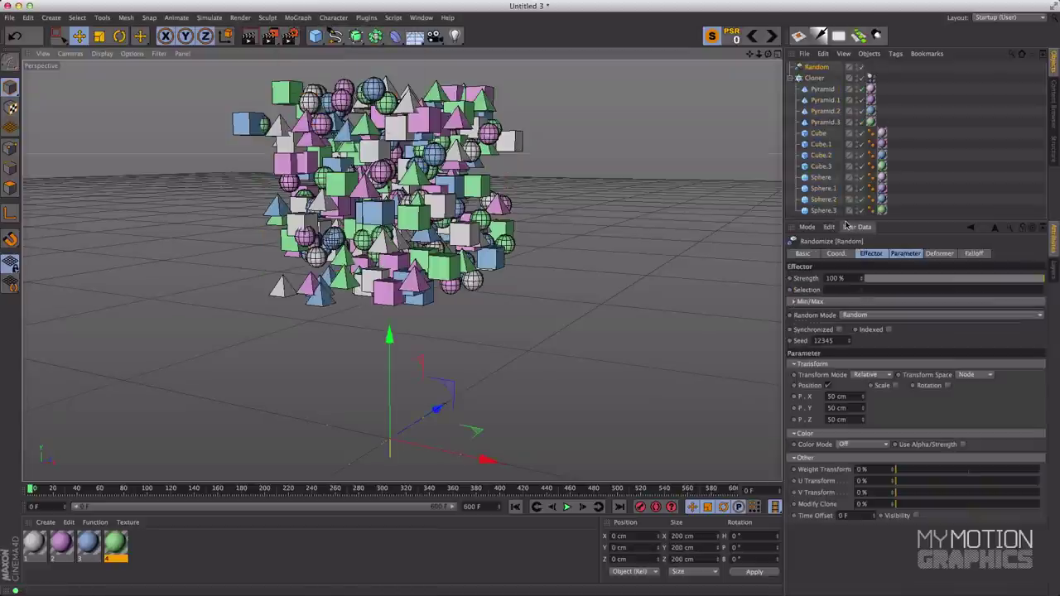
left_click_drag(845, 219, 845, 192)
left_click_drag(693, 177, 370, 184, "alt")
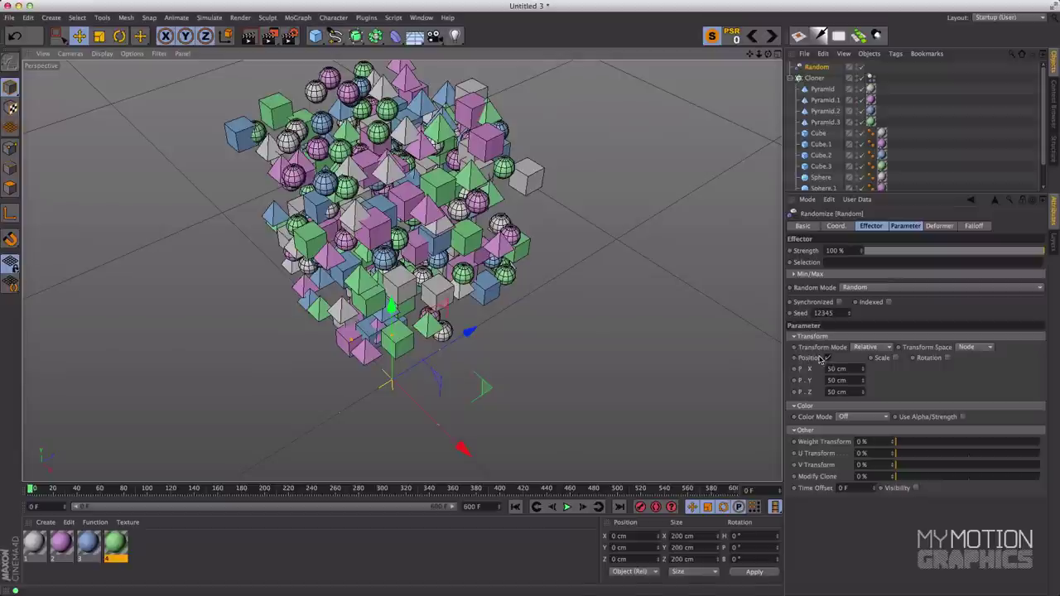
mouse_move(678, 313)
left_mouse_down("alt")
mouse_move(582, 272)
mouse_move(660, 276)
left_mouse_up("alt")
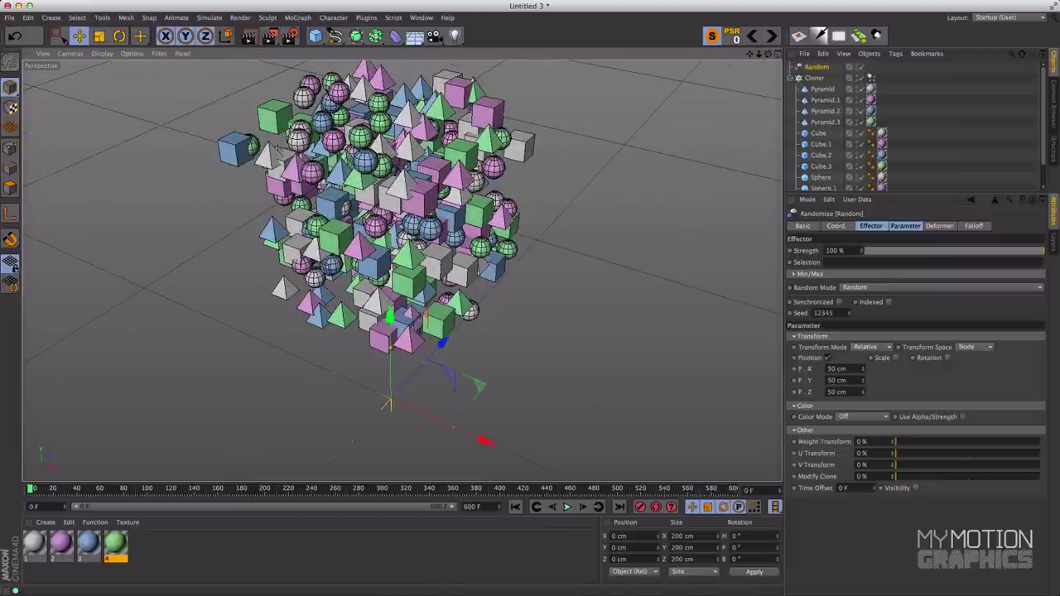
key("Return")
key("Return")
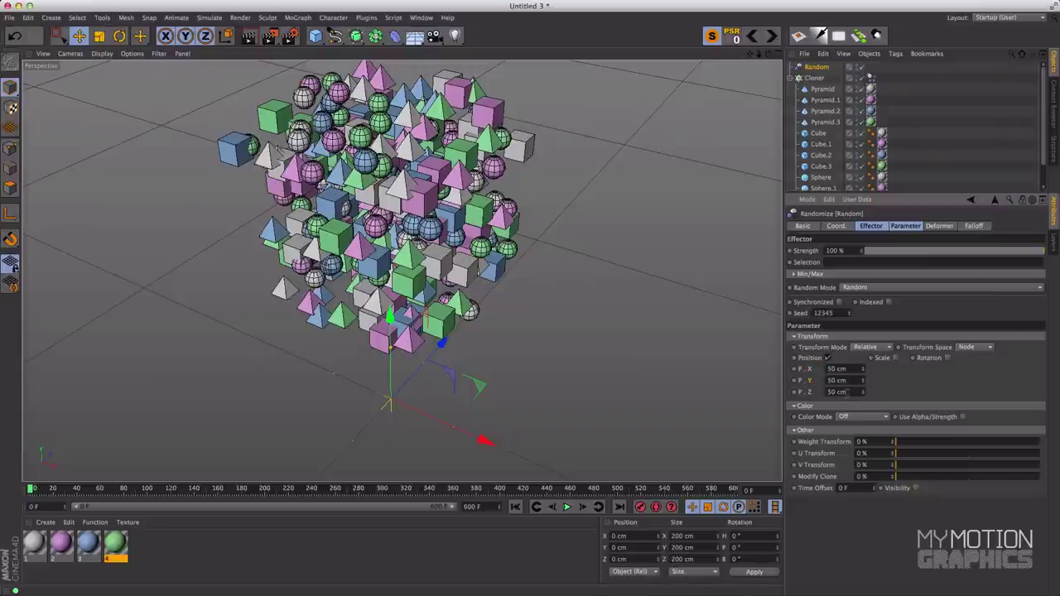
mouse_move(580, 248)
left_mouse_down("alt")
mouse_move(530, 232)
mouse_move(513, 249)
mouse_move(546, 265)
left_mouse_up("alt")
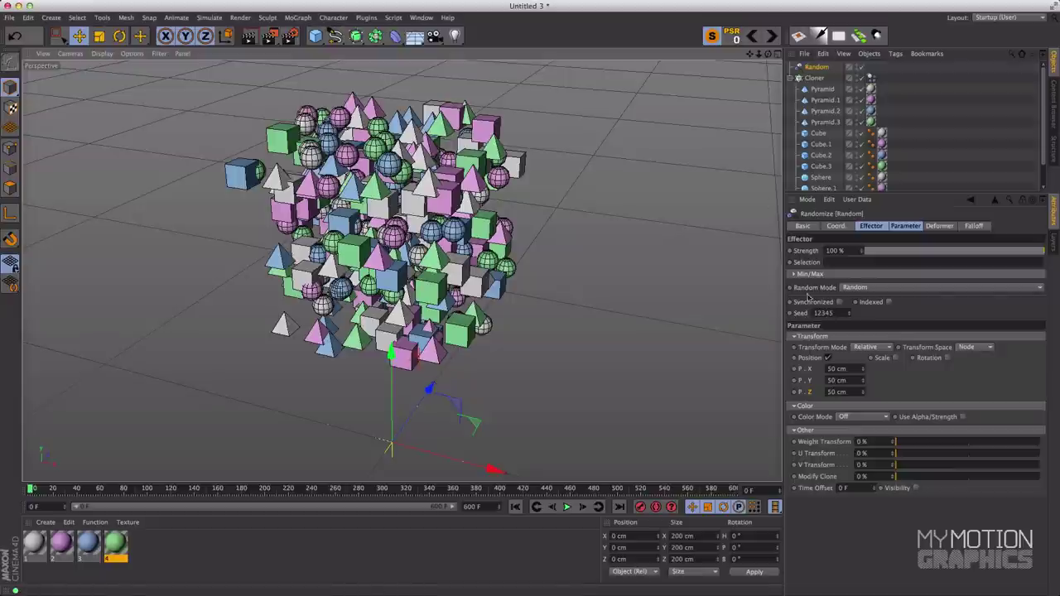
left_click(828, 358)
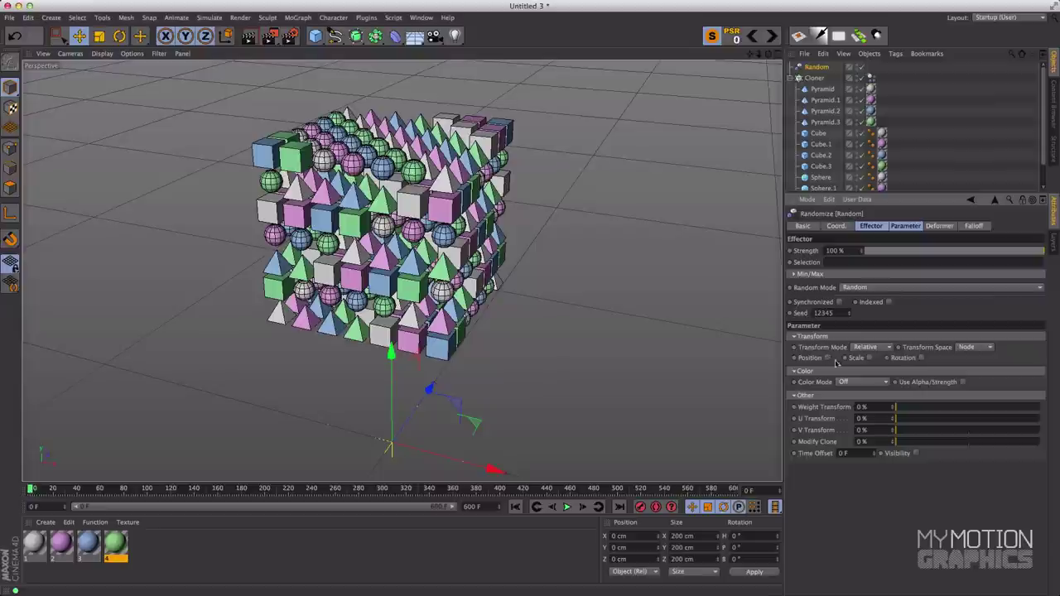
Enable uniform random scale of 0.44 on the Random effector and replay the simulation.
left_click(870, 358)
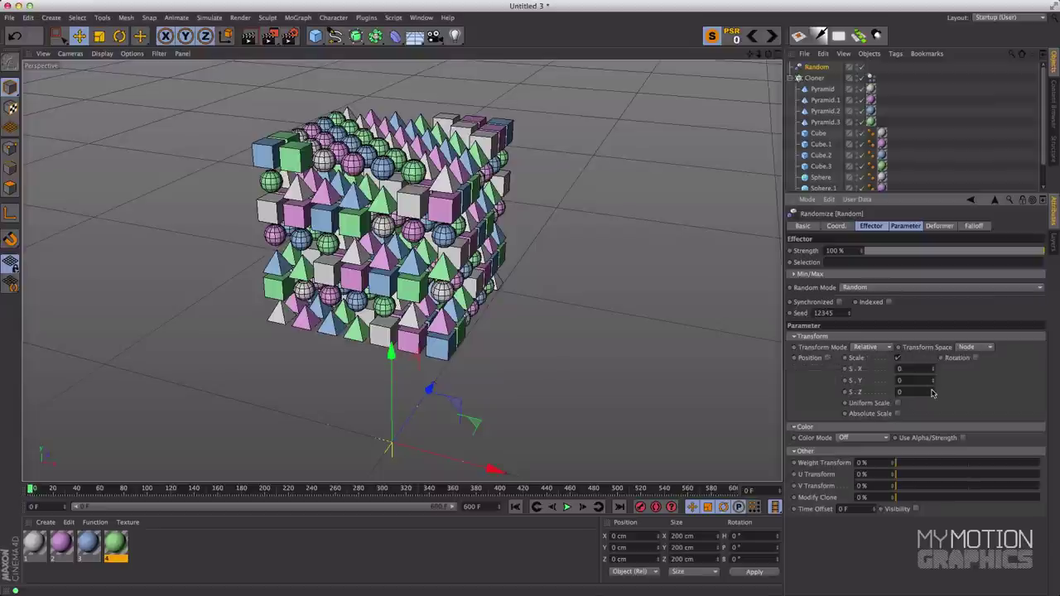
left_click(897, 403)
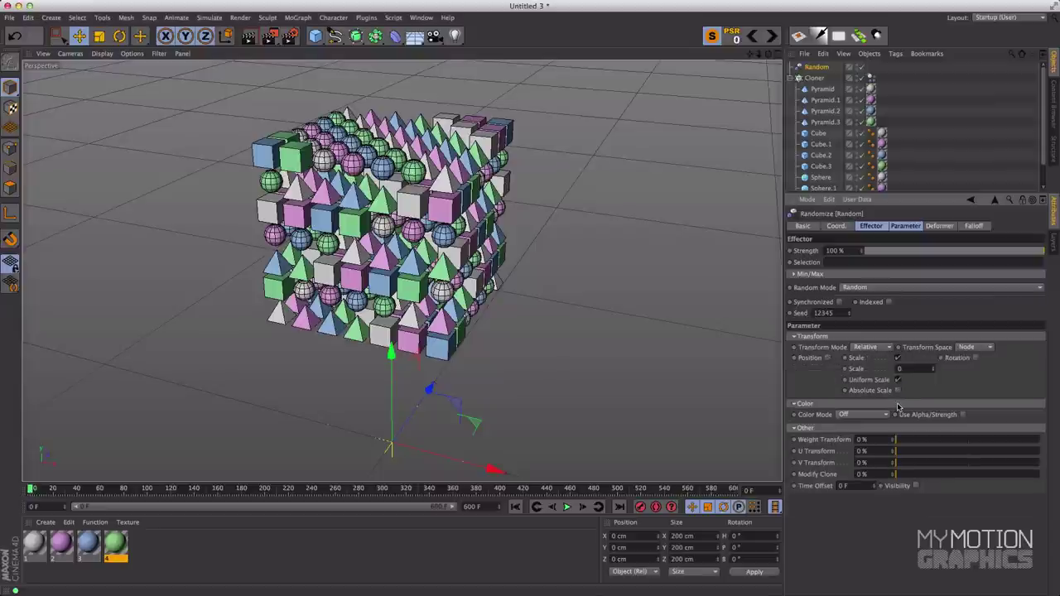
left_click_drag(933, 371, 933, 371)
left_click_drag(414, 124, 464, 133, "alt")
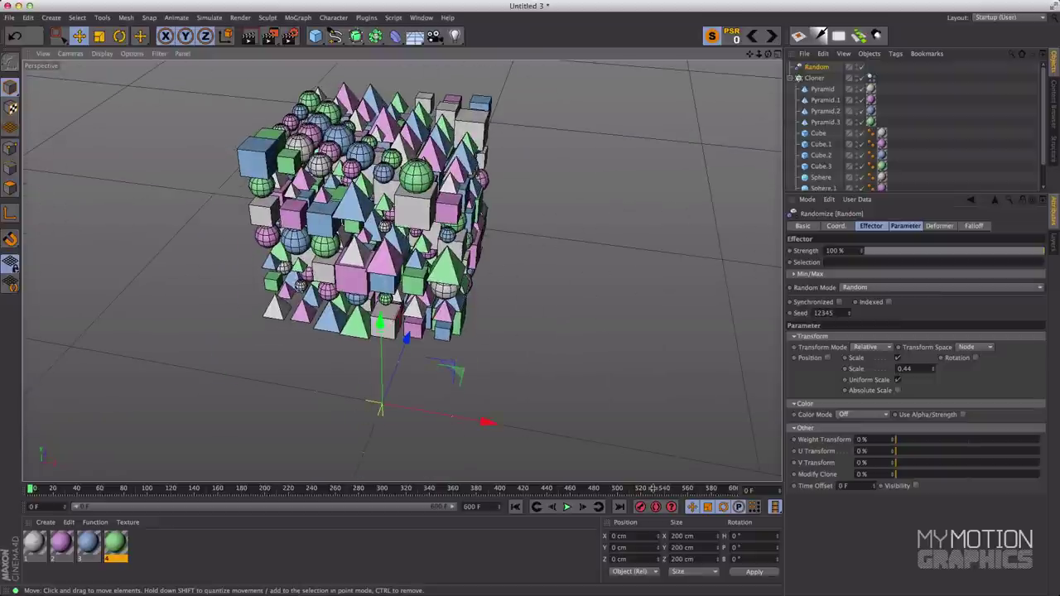
left_click(568, 507)
left_click(567, 507)
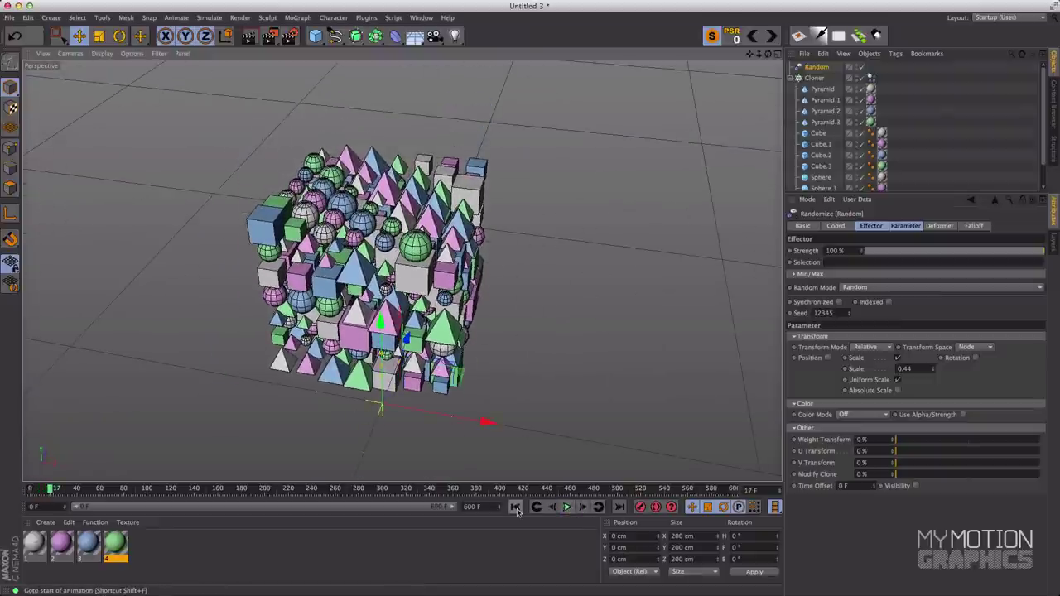
left_click_drag(507, 268, 544, 190, "alt")
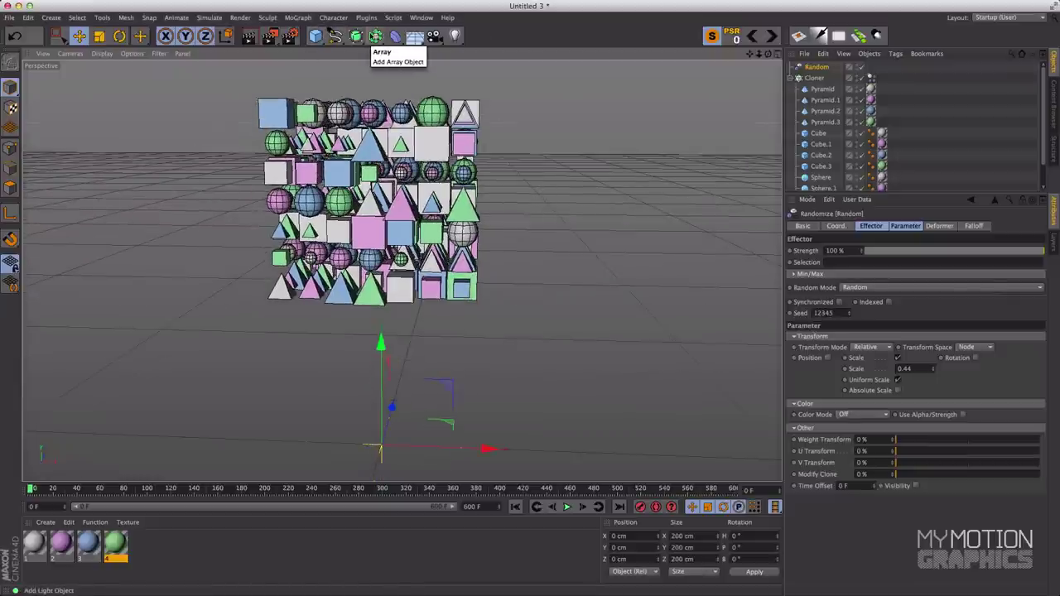
Orbit to look down on the clones and bring up the primitives flyout.
left_click(321, 38)
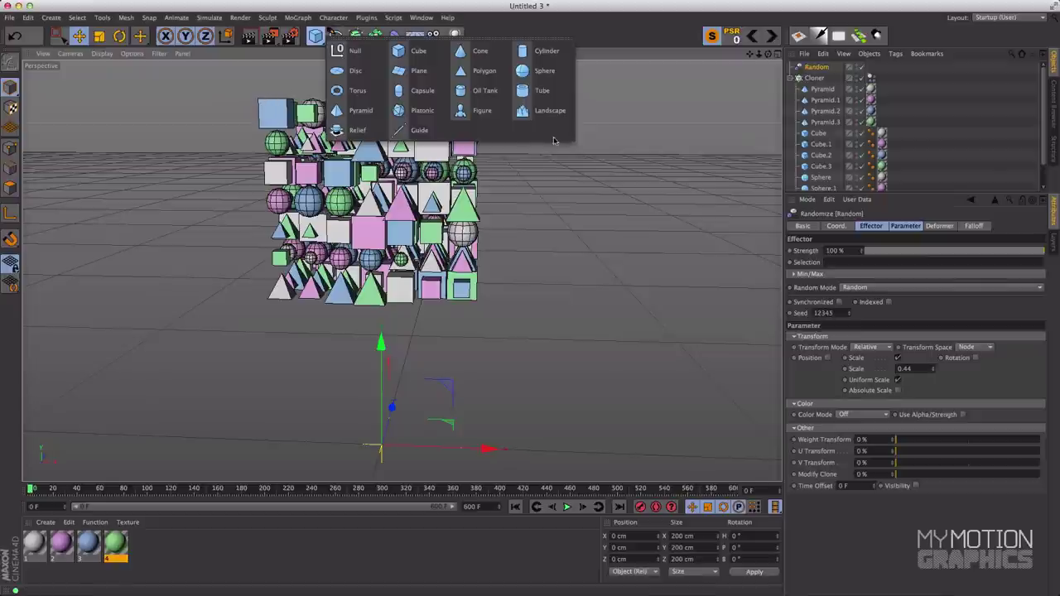
left_click(527, 194)
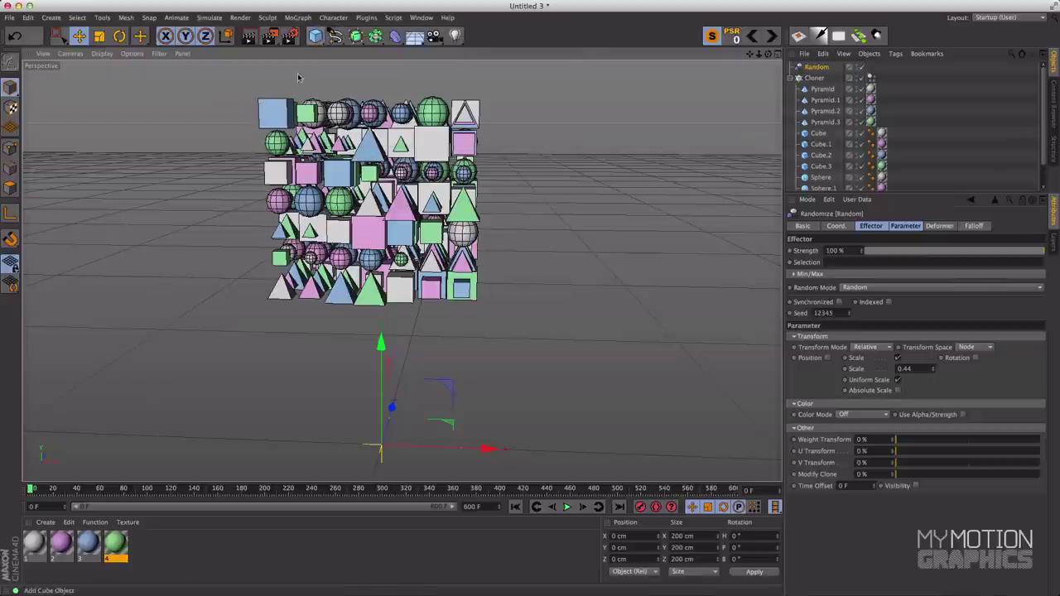
left_click_drag(625, 199, 414, 68, "alt")
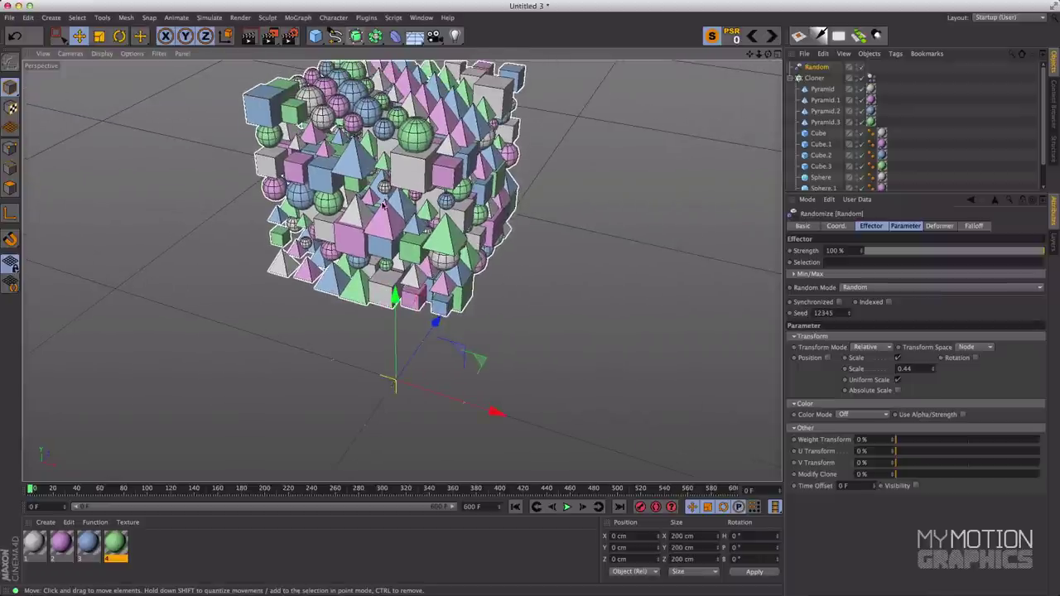
left_click(315, 35)
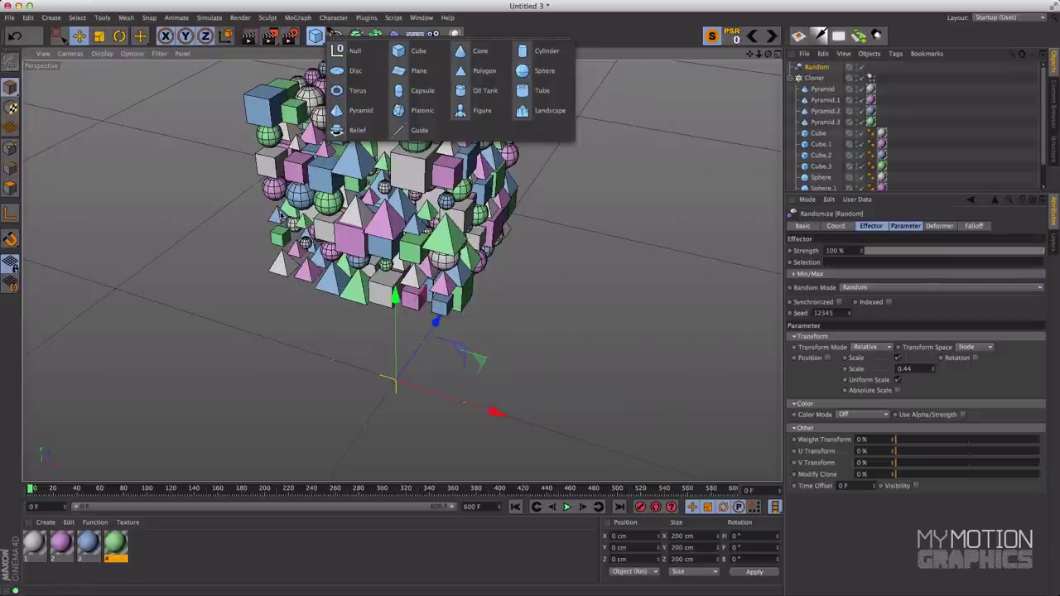
Add a Pyramid primitive at the scene origin below the clones.
left_click(368, 113)
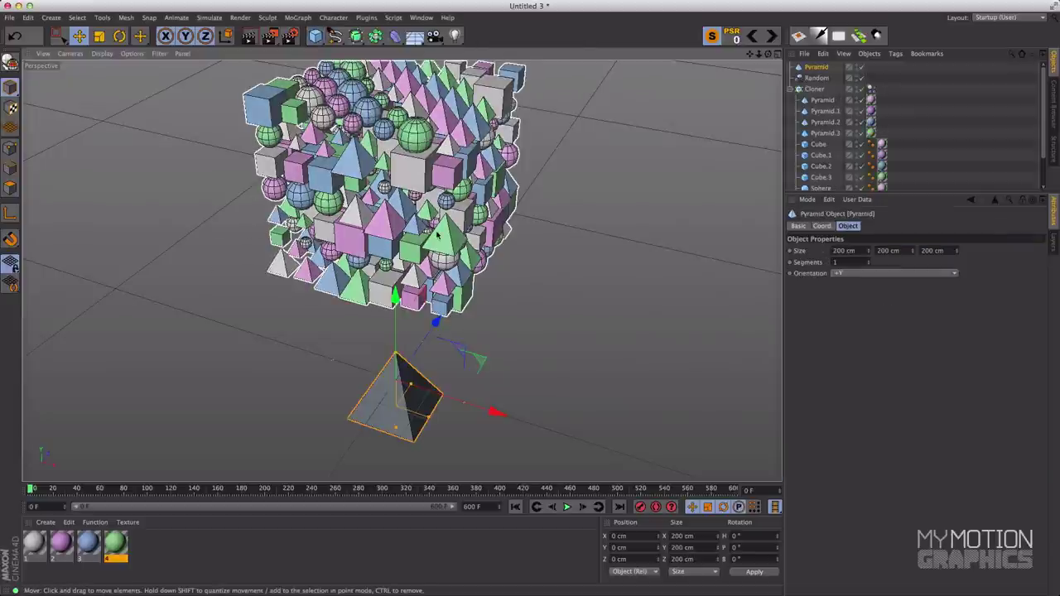
left_click_drag(379, 261, 461, 349, "alt")
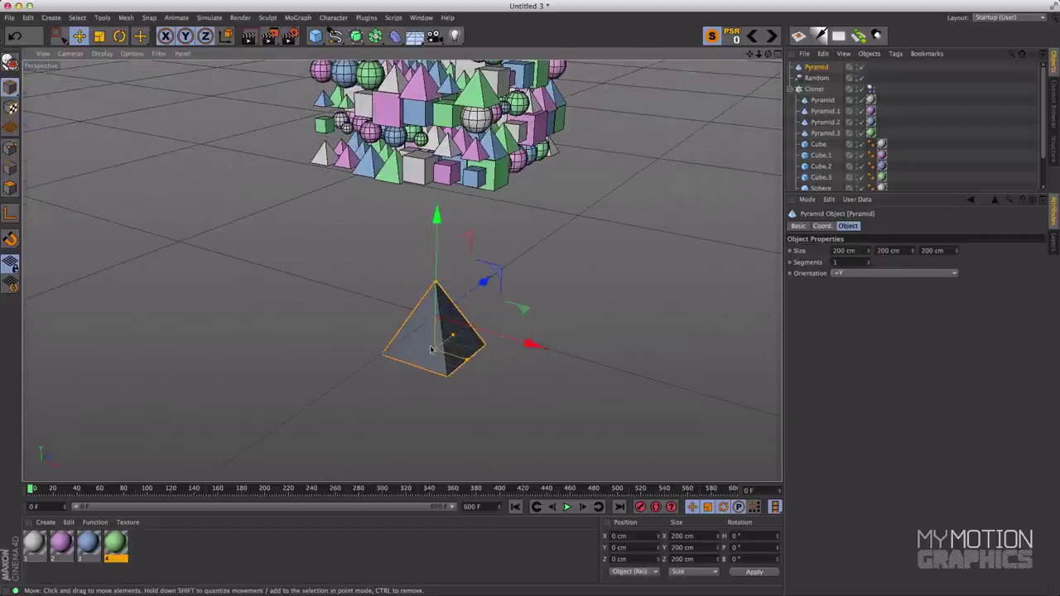
left_click_drag(437, 281, 418, 323, "alt")
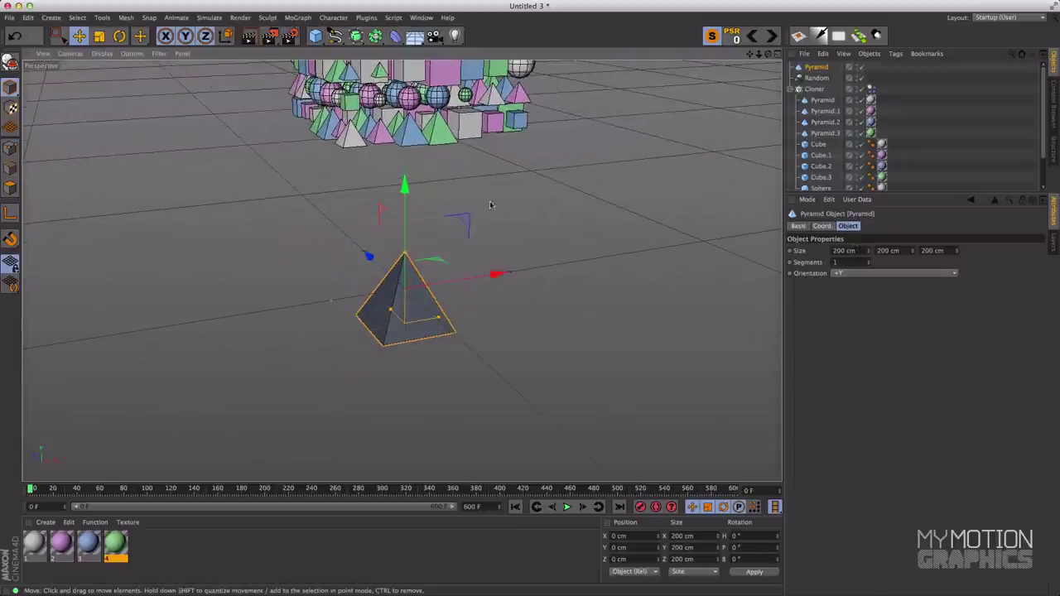
left_click_drag(493, 237, 394, 200, "alt")
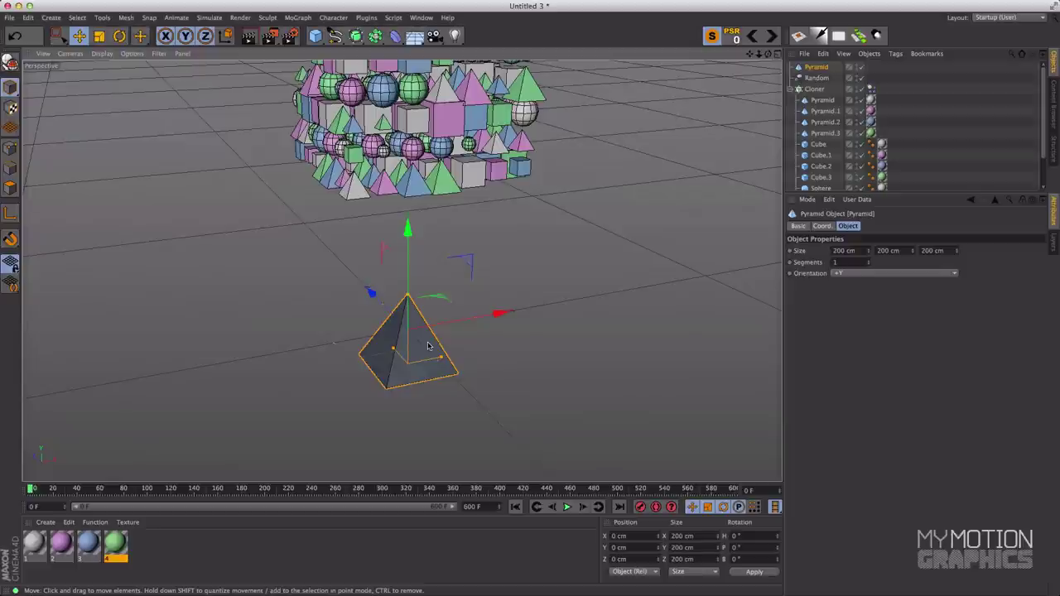
left_click_drag(452, 348, 509, 348, "alt")
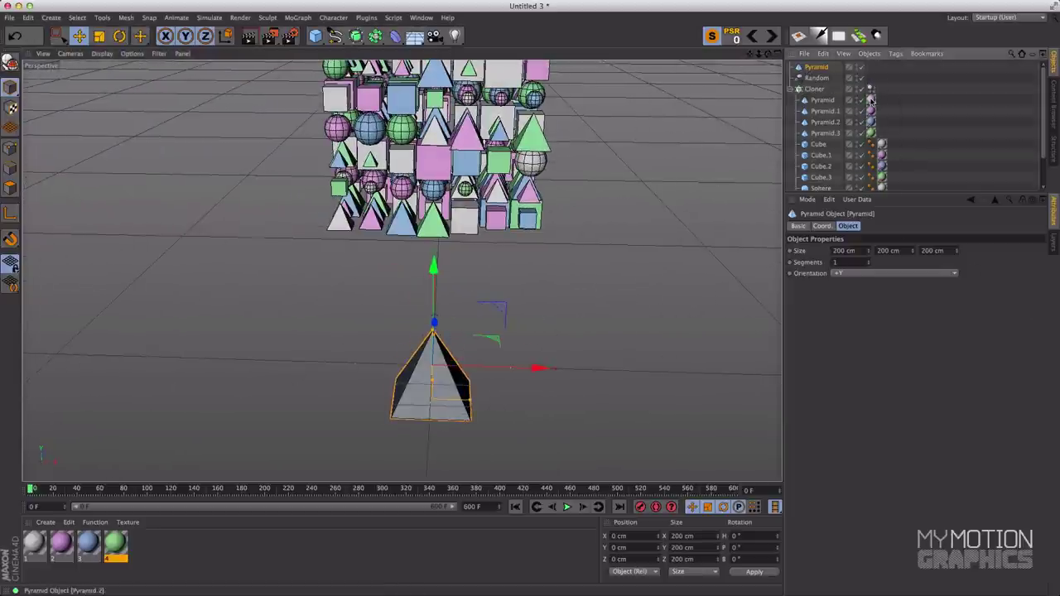
Set the pyramid's size to 100 cm on X, Y and Z.
left_click(833, 250)
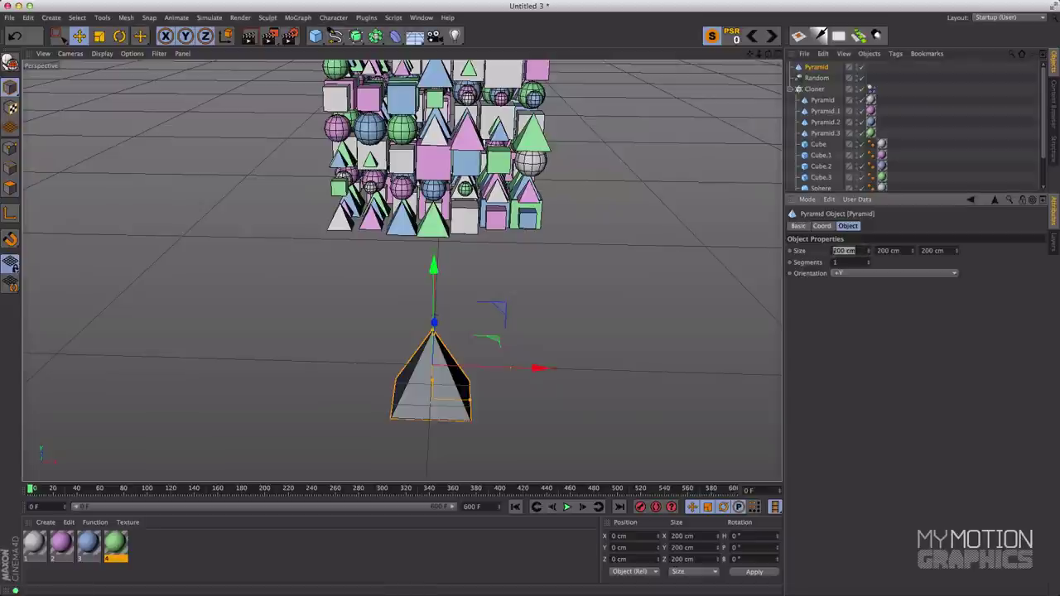
type("100")
key("Tab")
type("100")
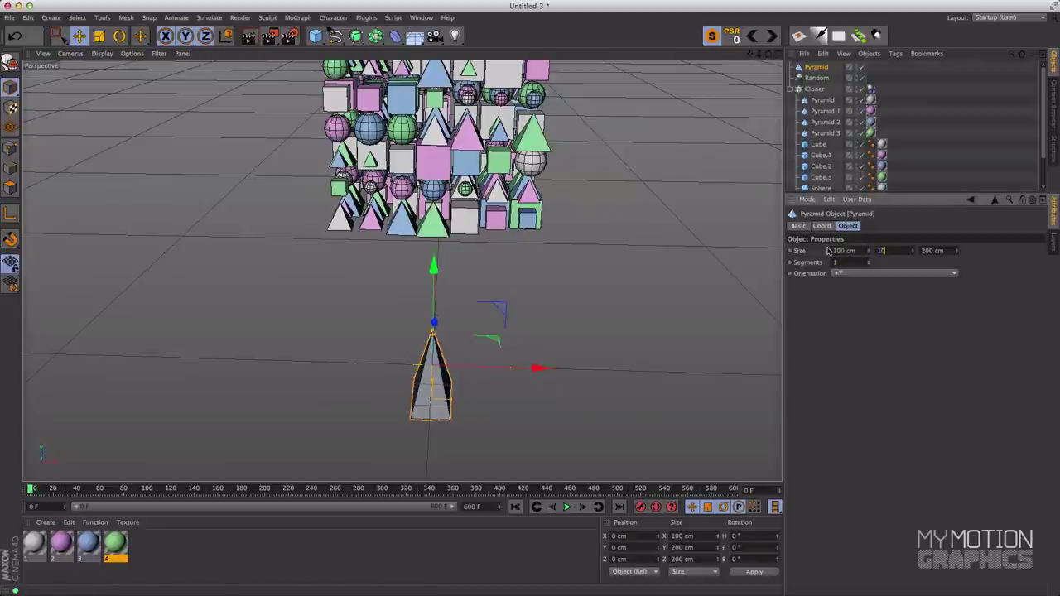
key("Tab")
type("1")
key("Return")
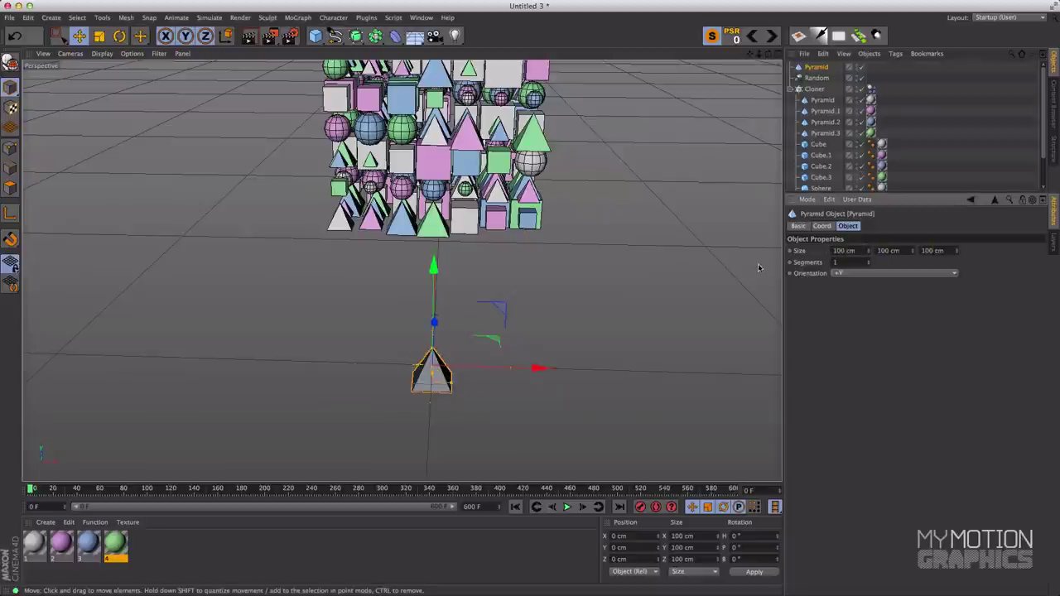
left_click_drag(763, 328, 913, 350, "alt")
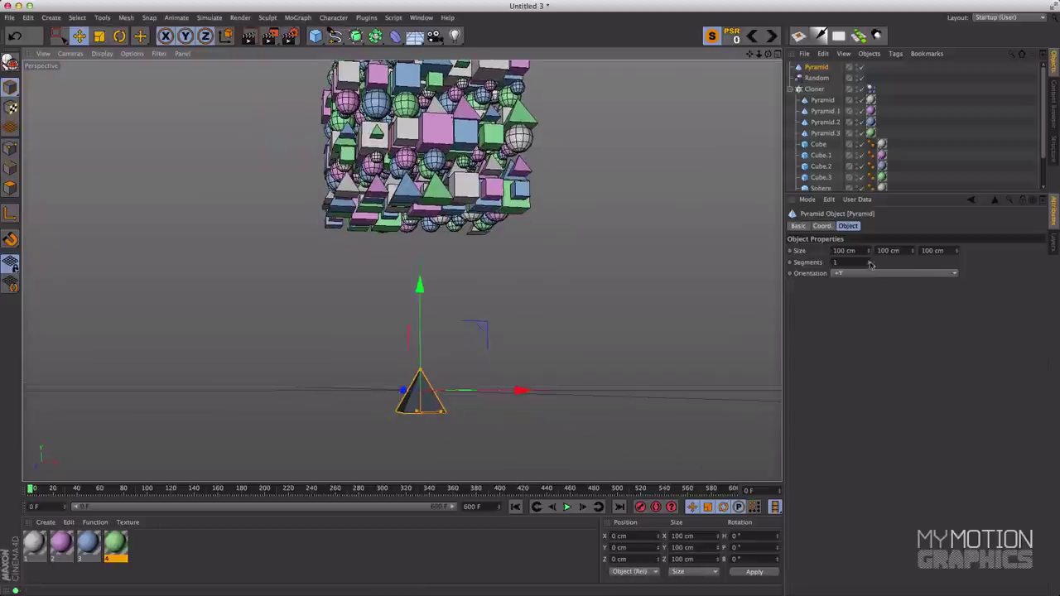
Scale the pyramid up to 141.9 cm on every axis.
left_click(99, 35)
left_click_drag(279, 295, 406, 234)
left_click_drag(539, 232, 505, 223, "alt")
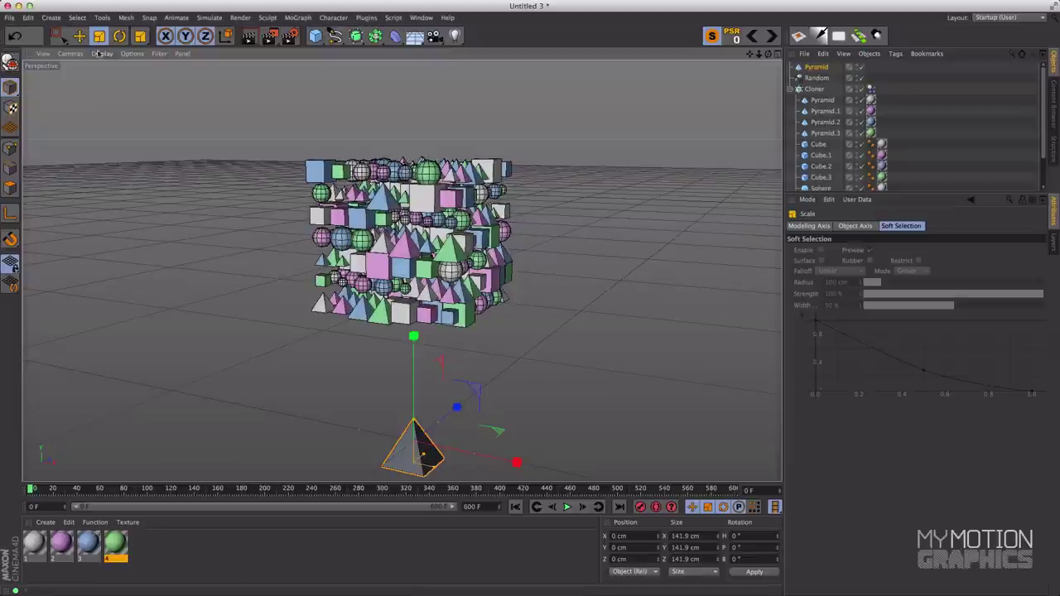
left_click(58, 37)
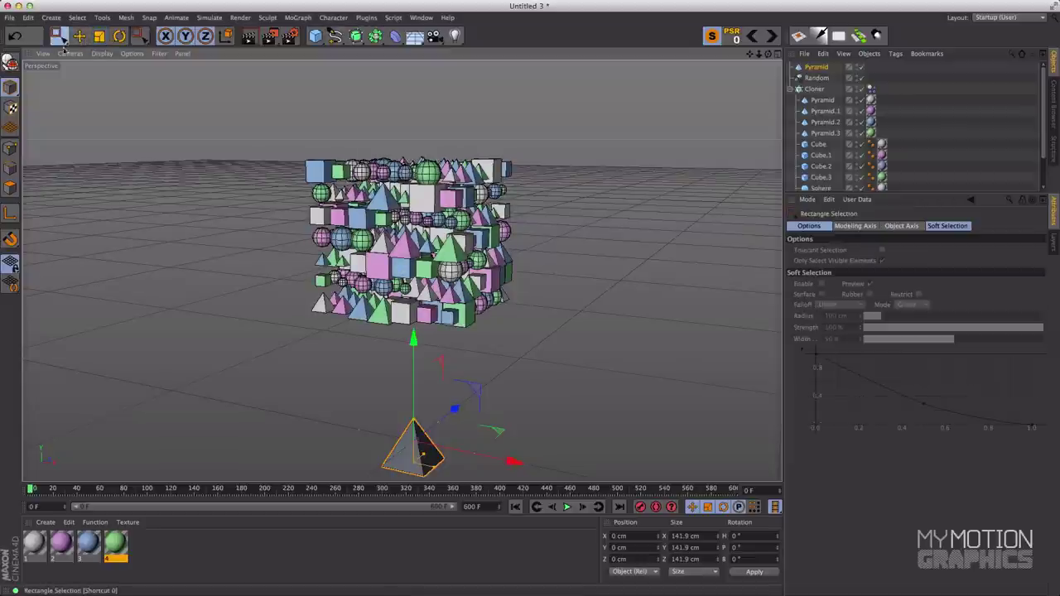
Play and rewind the simulation, then pan the view so the clones sit higher.
left_click(563, 507)
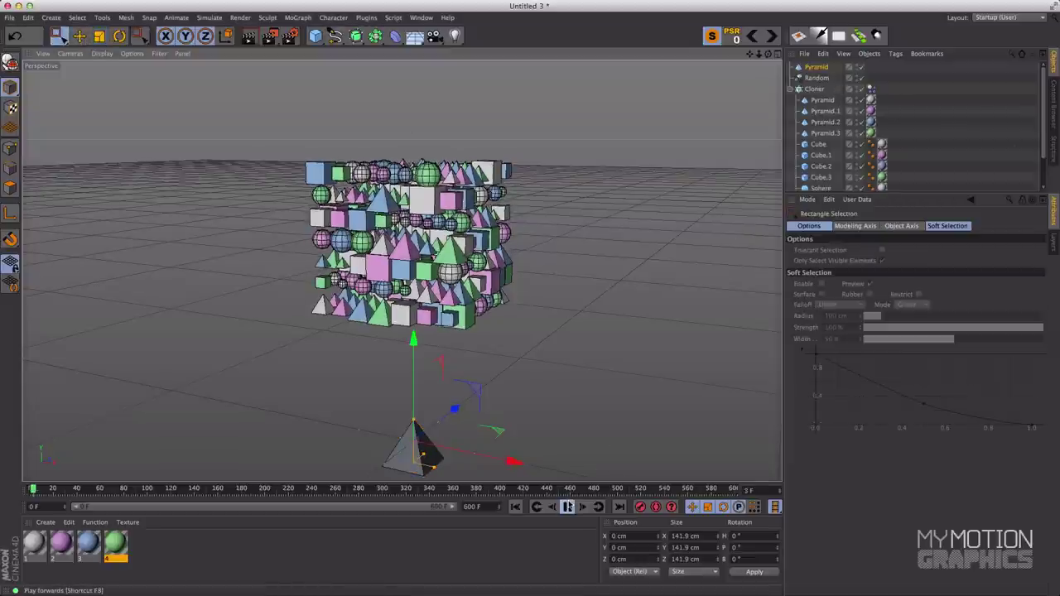
left_click(567, 507)
left_click(515, 507)
middle_click_drag(538, 378, 539, 291, "alt")
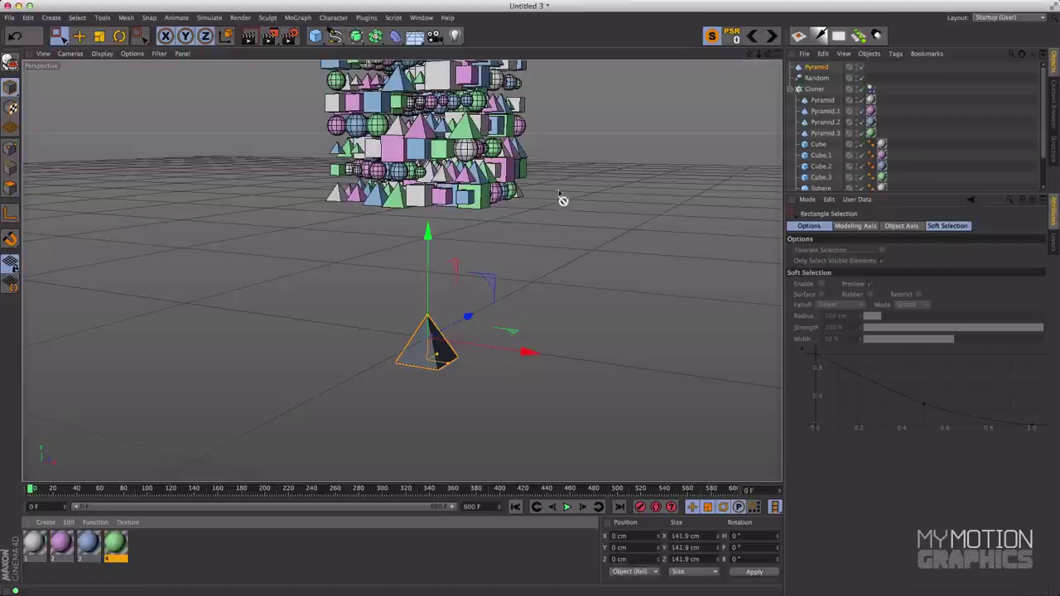
Apply material 1 to the Pyramid and render a test preview.
left_click_drag(819, 66, 819, 67)
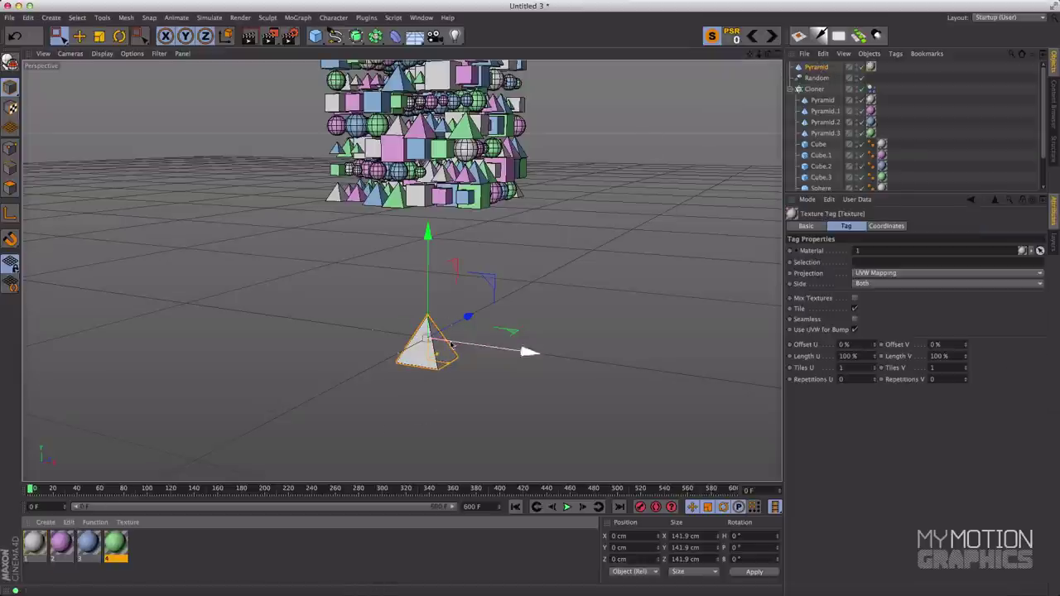
left_click(249, 35)
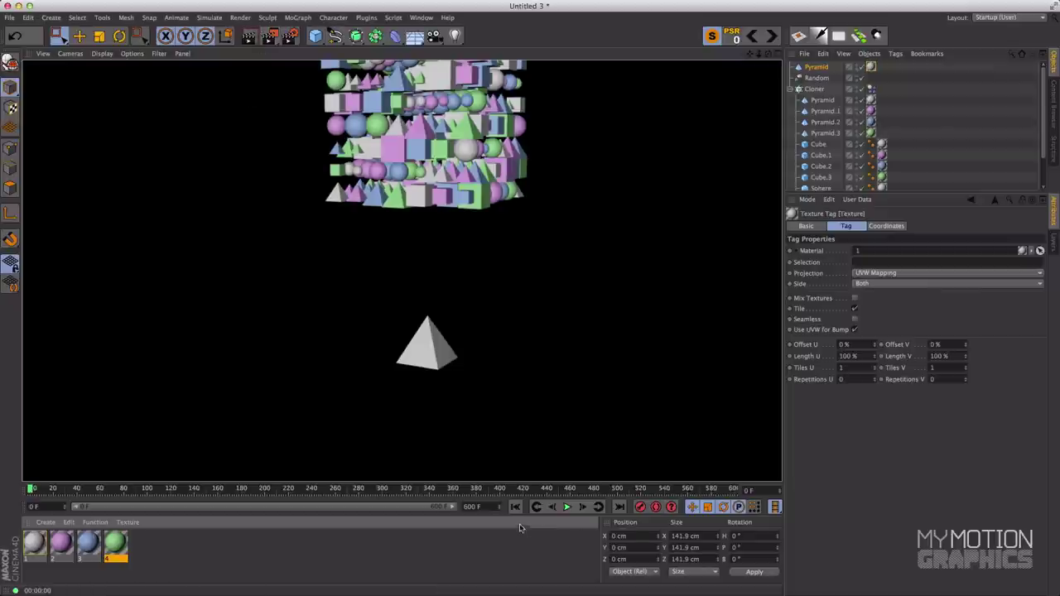
left_click(598, 508)
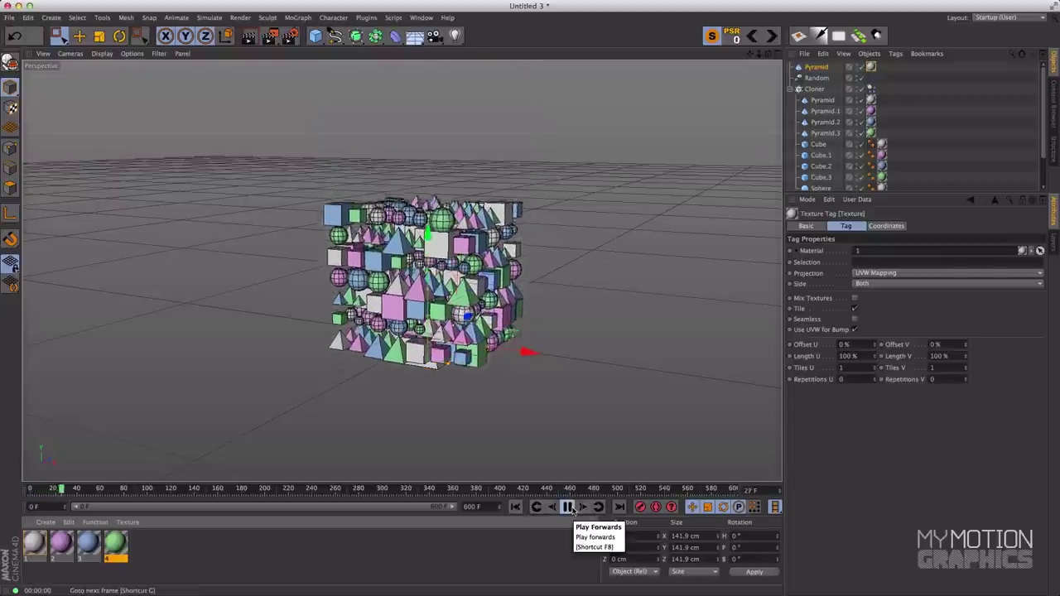
Replay and rewind the simulation, then select the Pyramid.
left_click(568, 508)
left_click(514, 507)
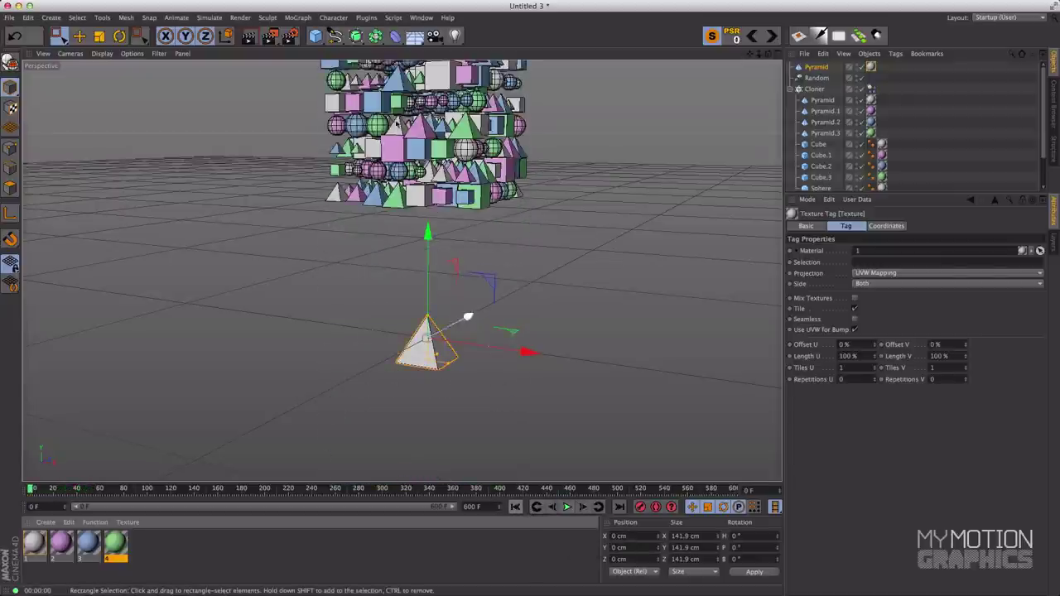
left_click(568, 506)
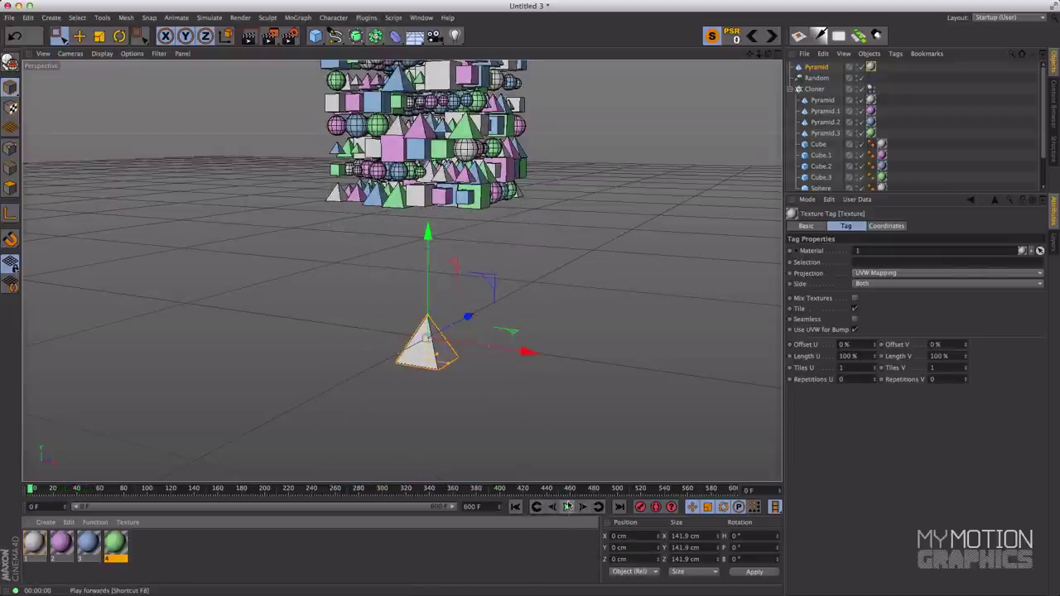
left_click(568, 507)
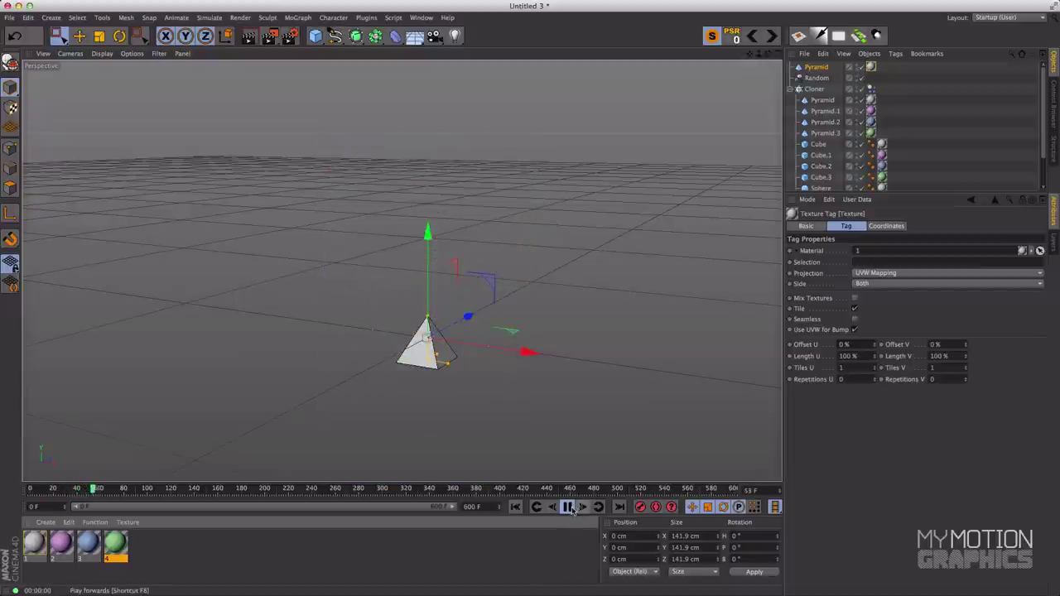
left_click(514, 507)
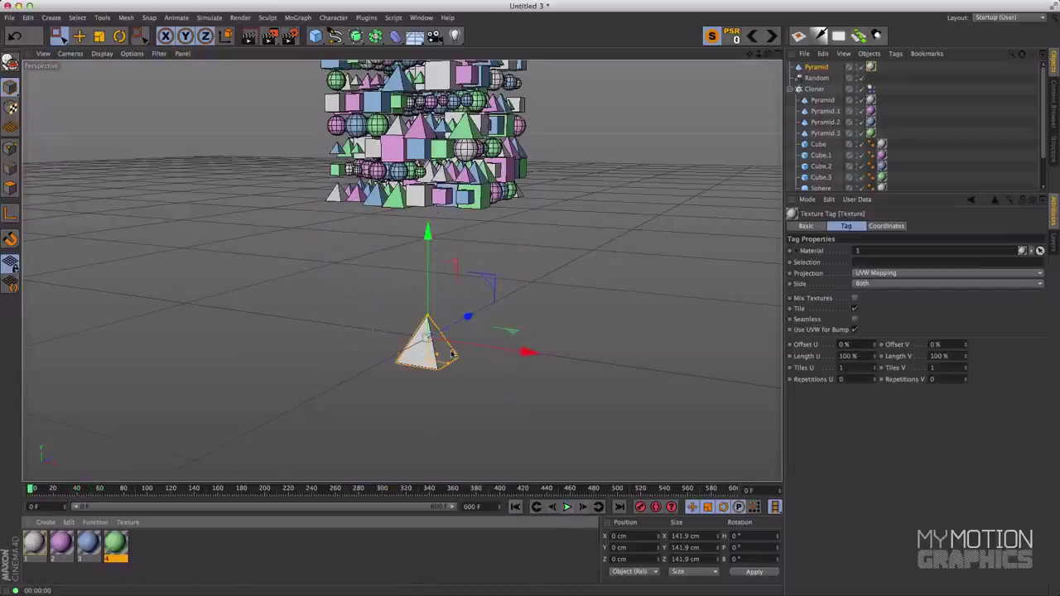
left_click(820, 67)
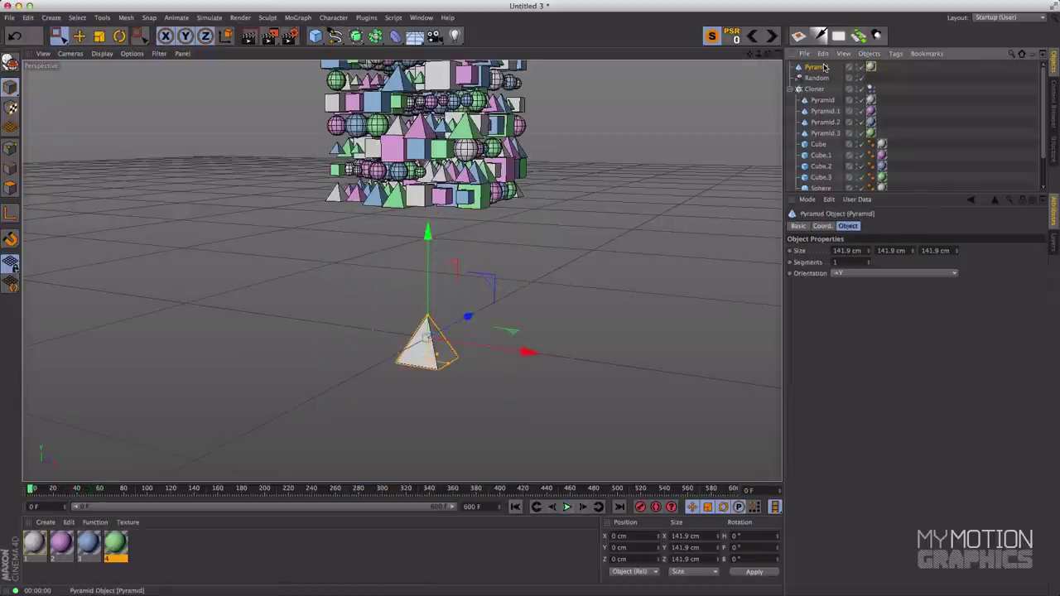
Add a Collider Body simulation tag to the Pyramid.
left_click(869, 88)
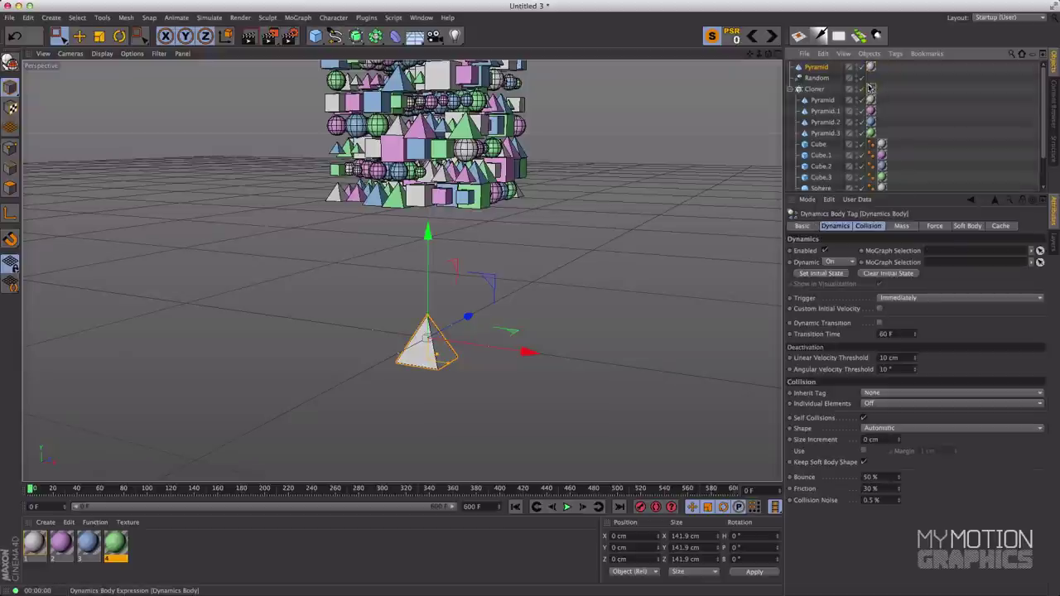
left_click(796, 89)
left_click(812, 67)
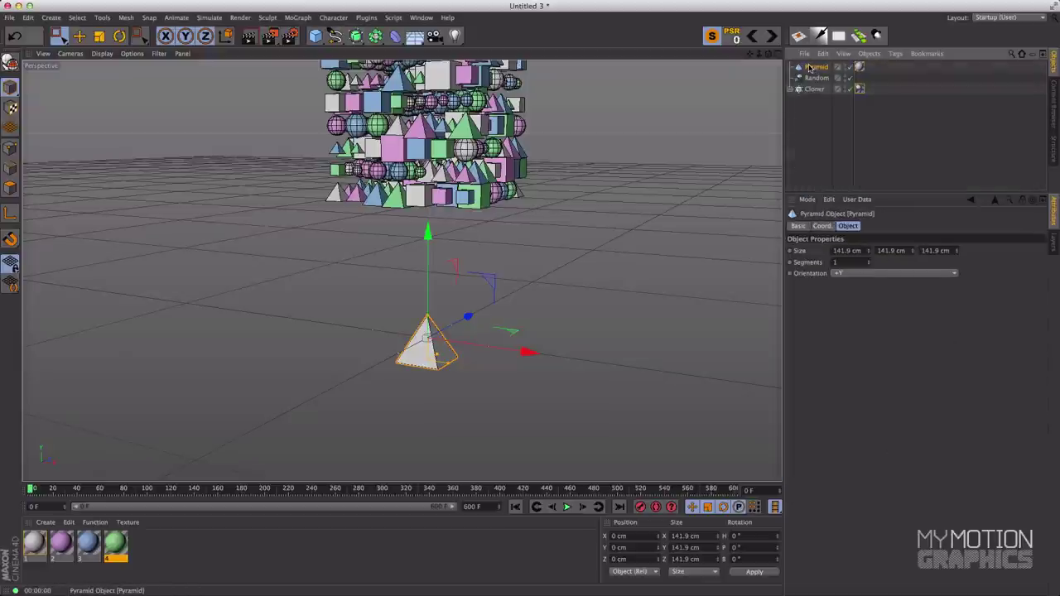
left_click(898, 53)
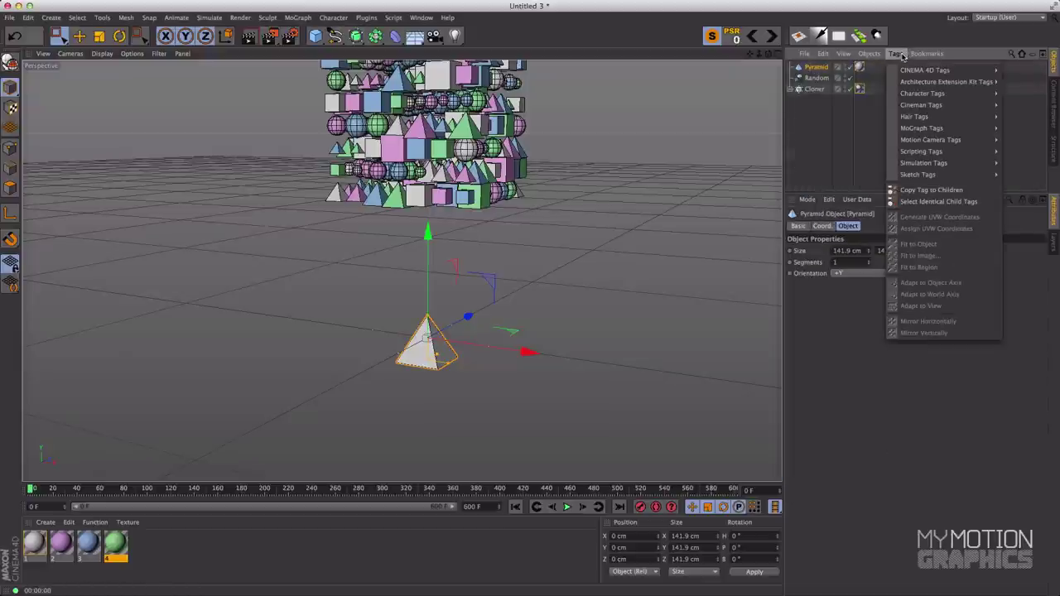
mouse_move(938, 152)
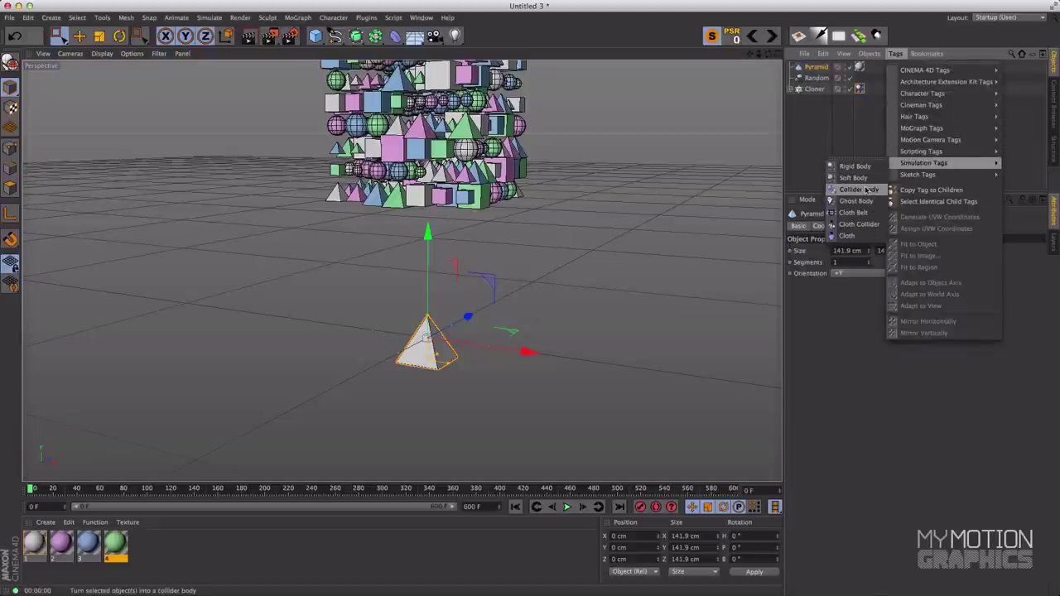
left_click(861, 189)
Play the simulation to watch the clones land on the pyramid, then rewind and pause.
left_click(571, 509)
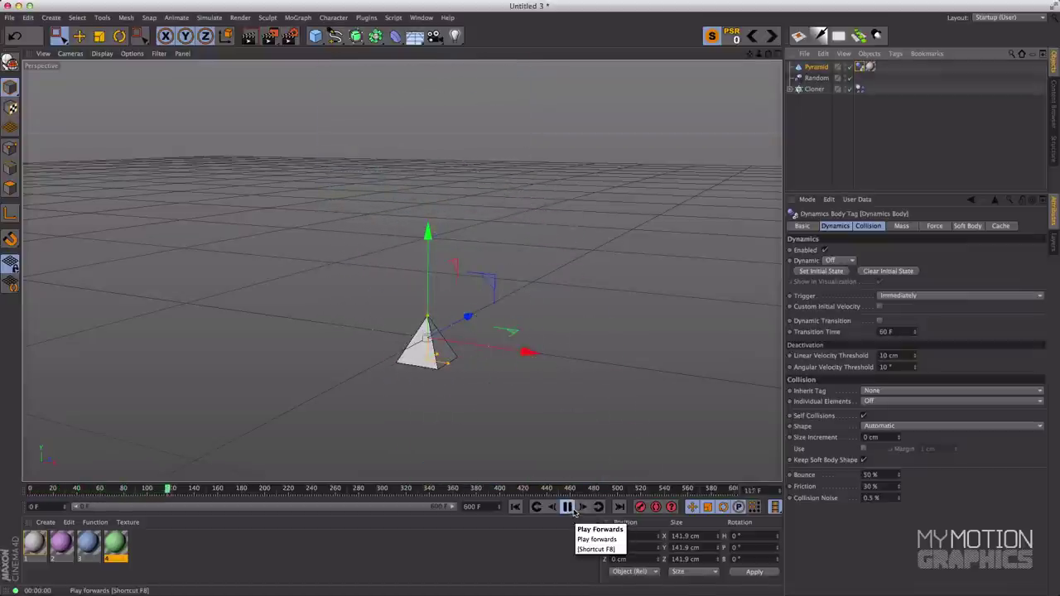
left_click_drag(586, 348, 560, 479, "alt")
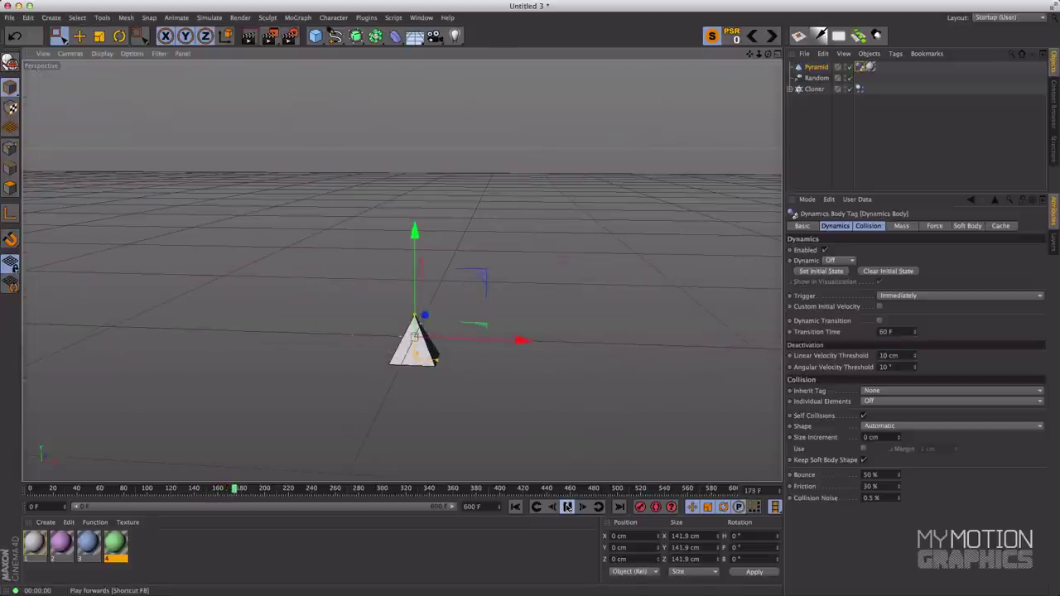
left_click(515, 507)
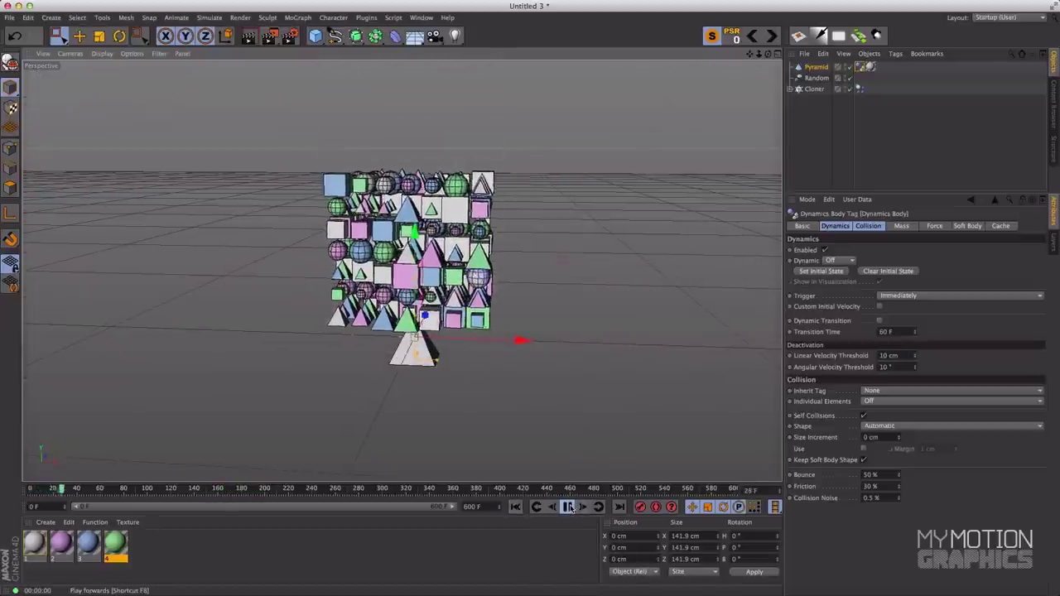
left_click(568, 507)
left_click_drag(497, 273, 439, 196, "alt")
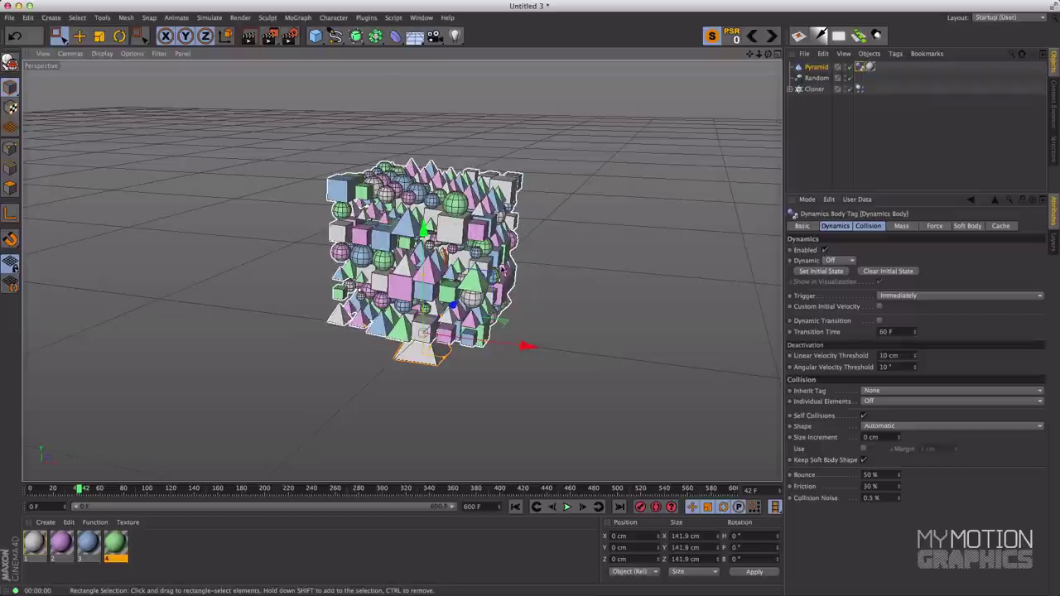
Set Individual Elements to Top Level on the Cloner's Dynamics Body tag and play the simulation.
left_click(815, 90)
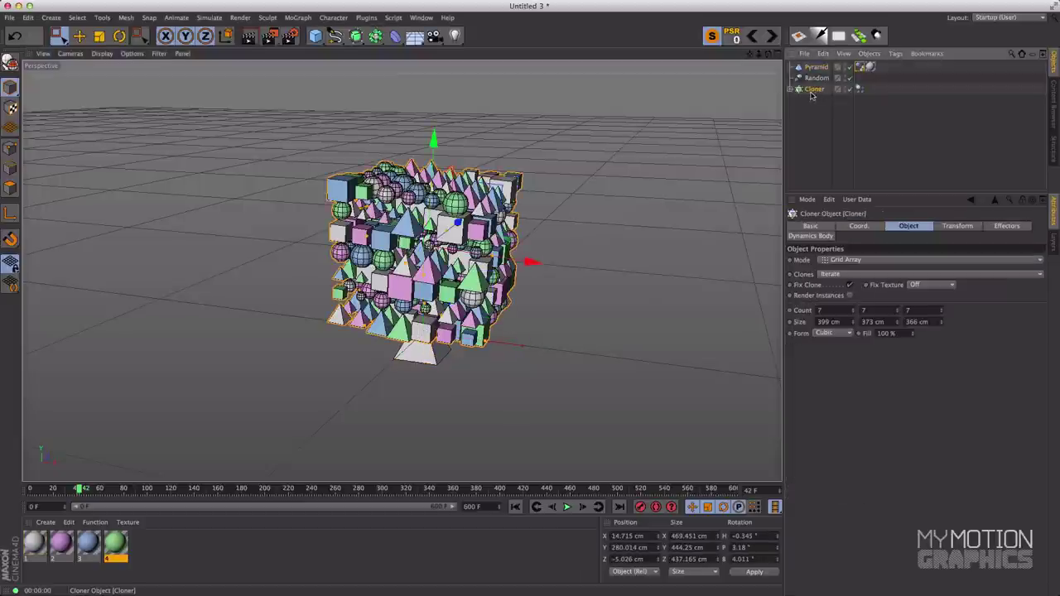
left_click(515, 507)
left_click_drag(563, 288, 601, 212, "alt")
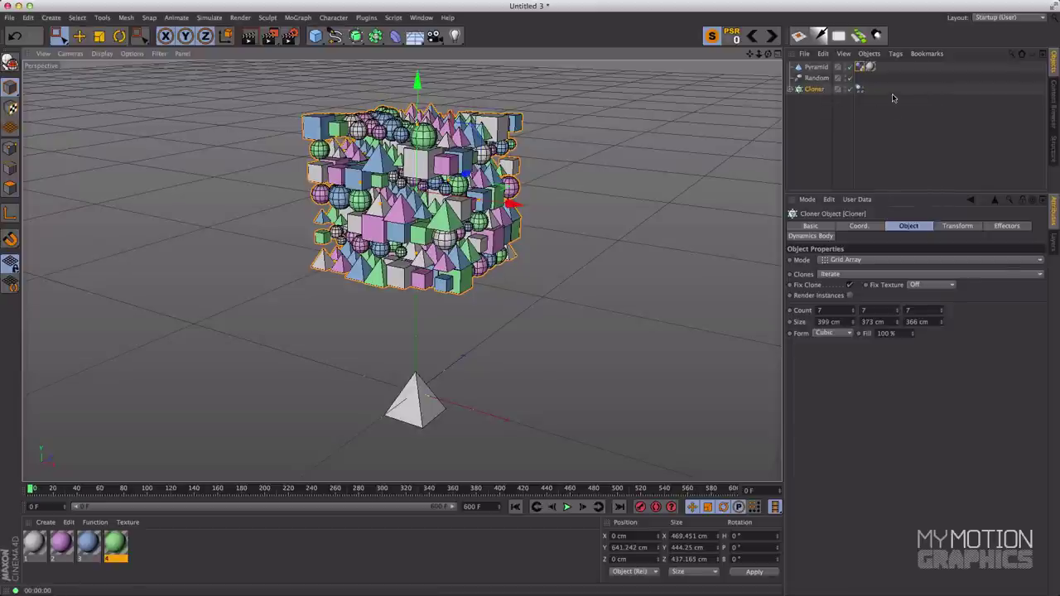
left_click(860, 89)
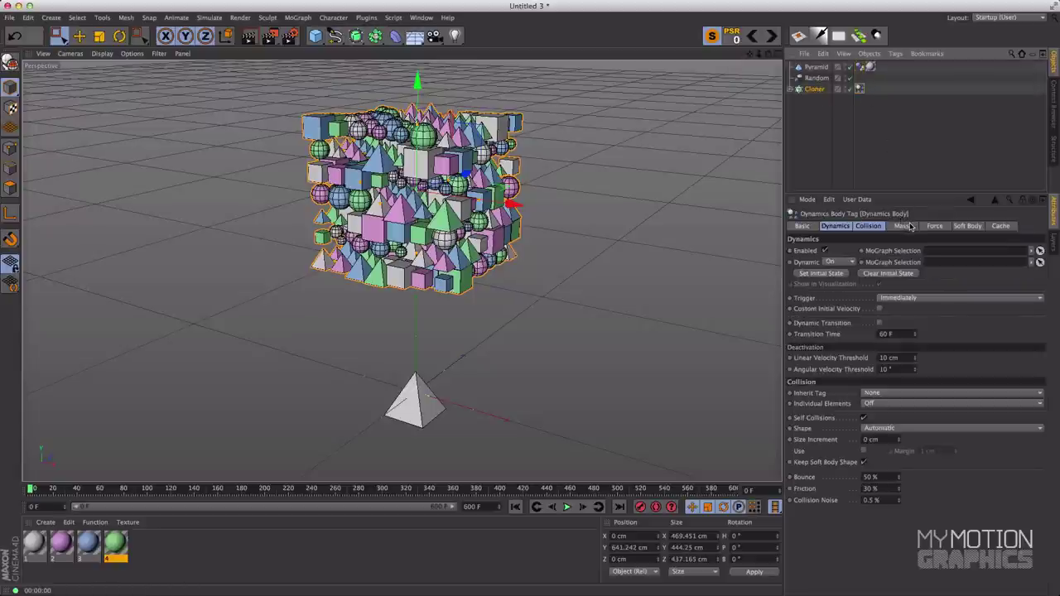
left_click(797, 406)
left_click(869, 404)
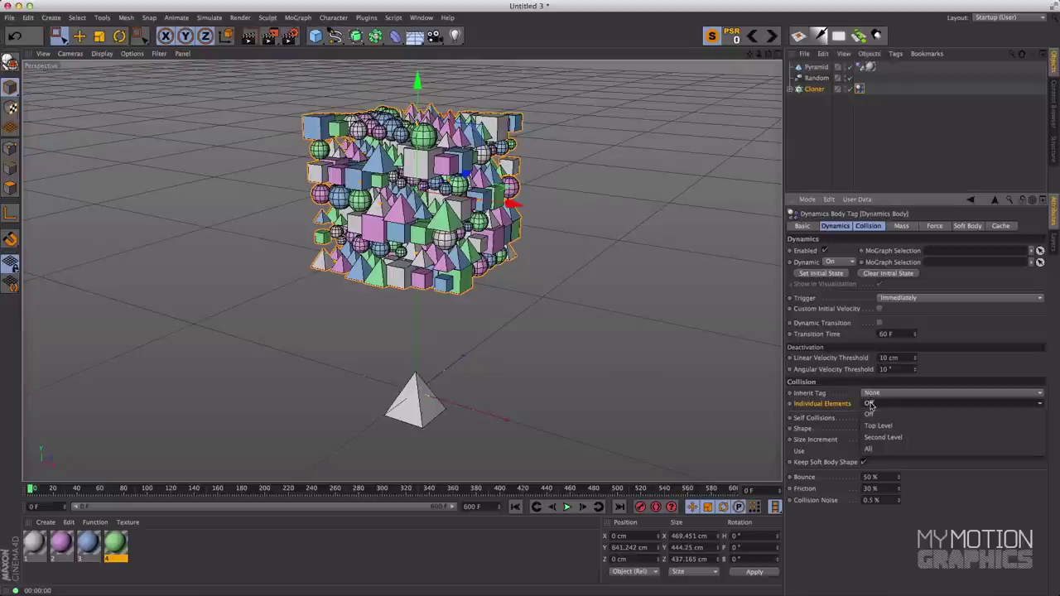
left_click(886, 424)
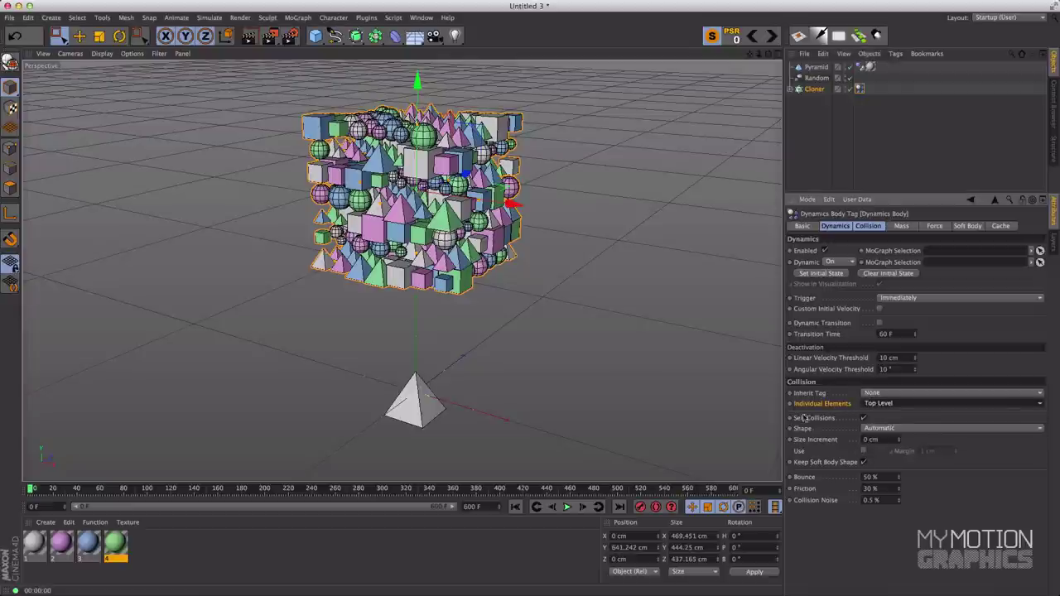
left_click(566, 507)
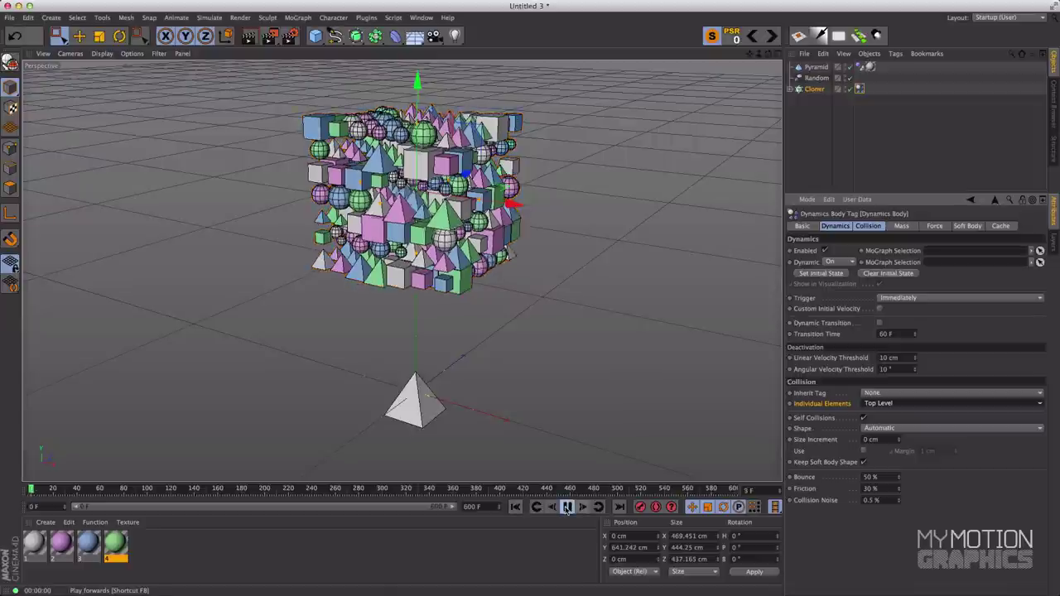
left_click_drag(579, 414, 635, 190, "alt")
key("F8")
right_click_drag(635, 189, 544, 334, "alt")
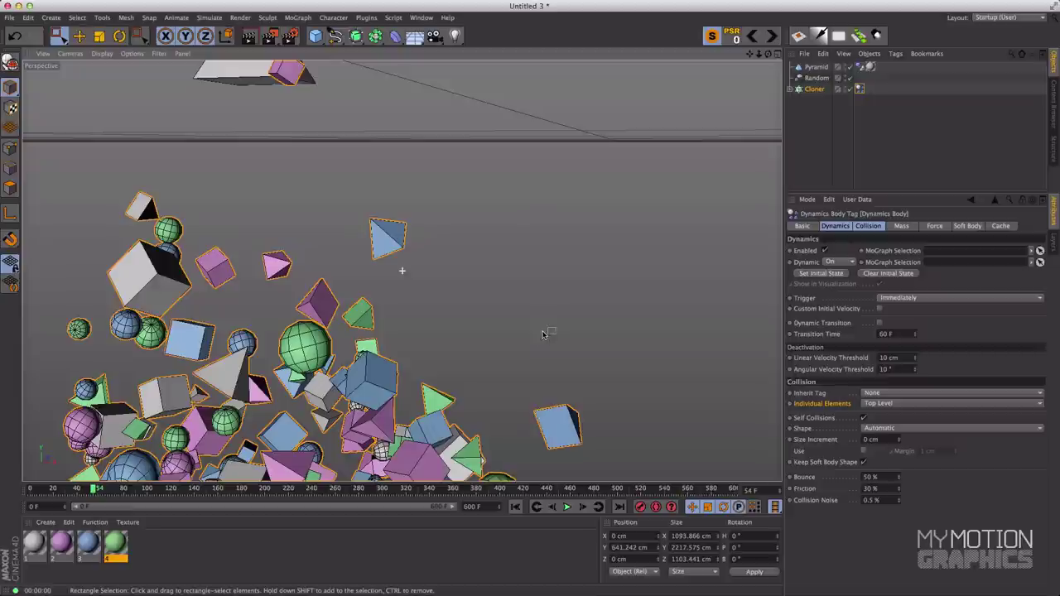
scroll(549, 339, "down", 8)
right_click_drag(549, 339, 563, 280, "alt")
scroll(563, 280, "down", 4)
left_click_drag(563, 280, 569, 403, "alt")
left_click(515, 507)
left_click_drag(548, 249, 620, 250, "alt")
scroll(548, 284, "up", 3)
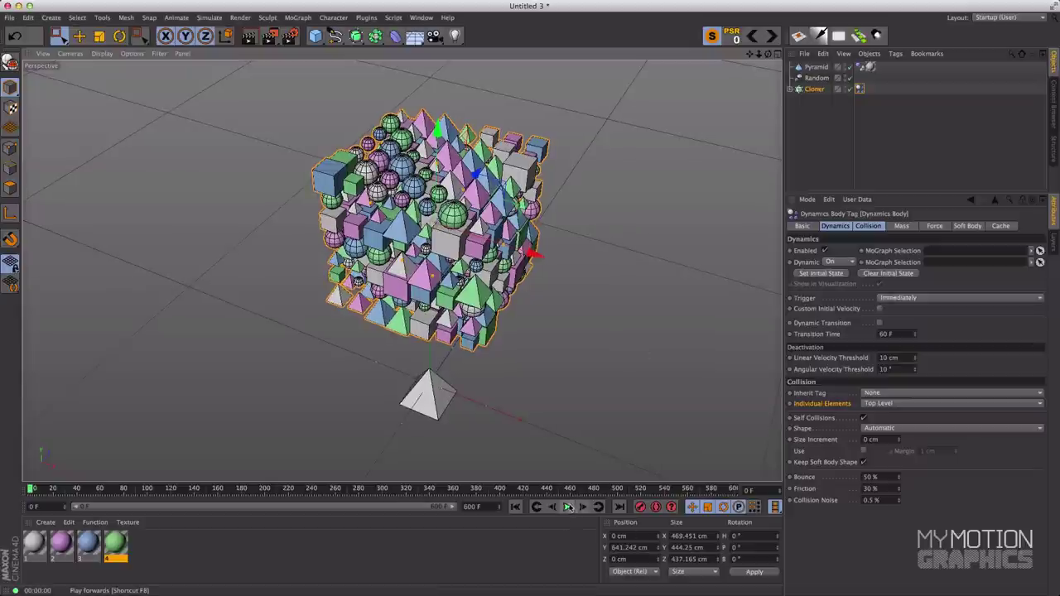
left_click(568, 507)
middle_click_drag(554, 377, 454, 277, "alt")
right_click_drag(455, 278, 600, 288, "alt")
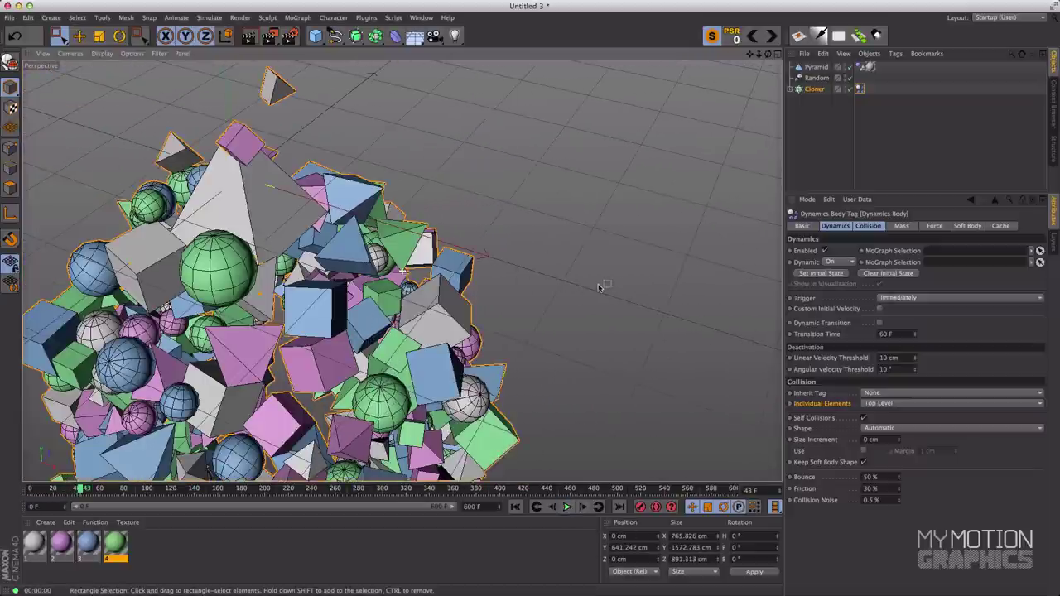
left_click_drag(600, 287, 570, 274, "alt")
scroll(564, 279, "up", 5)
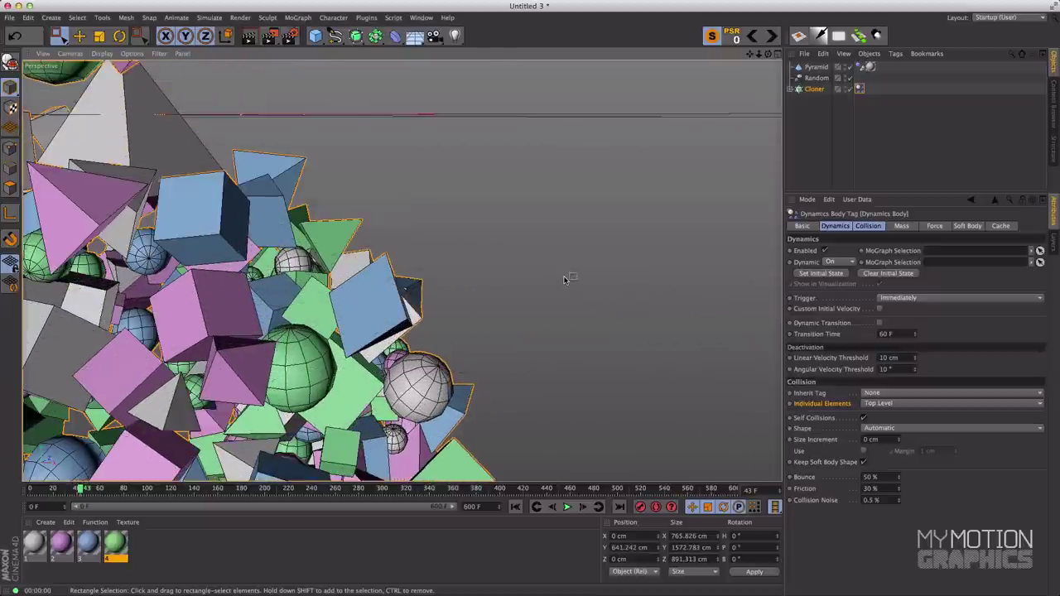
scroll(563, 279, "down", 8)
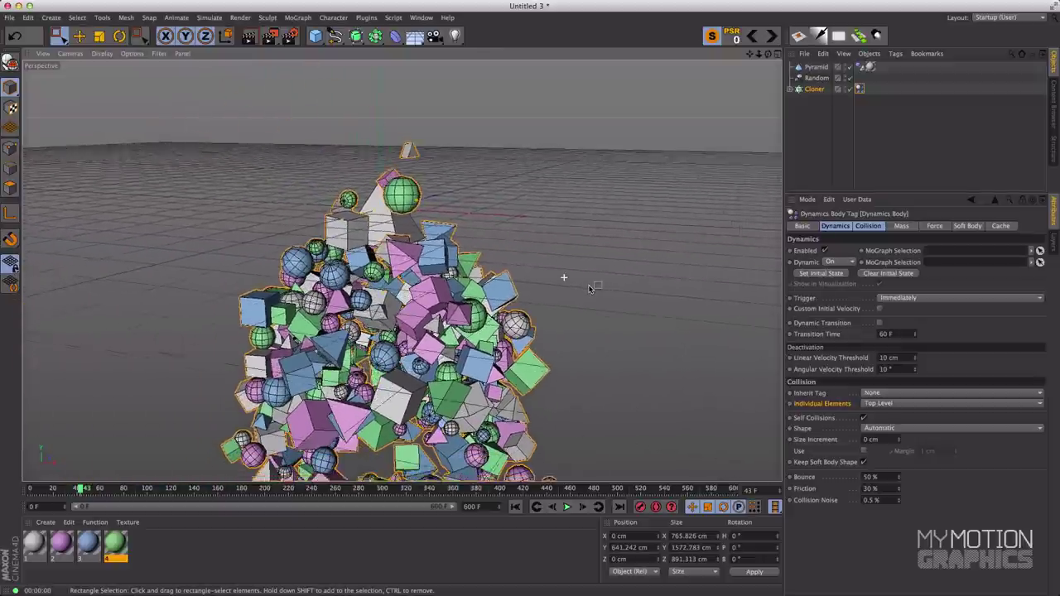
left_click(515, 506)
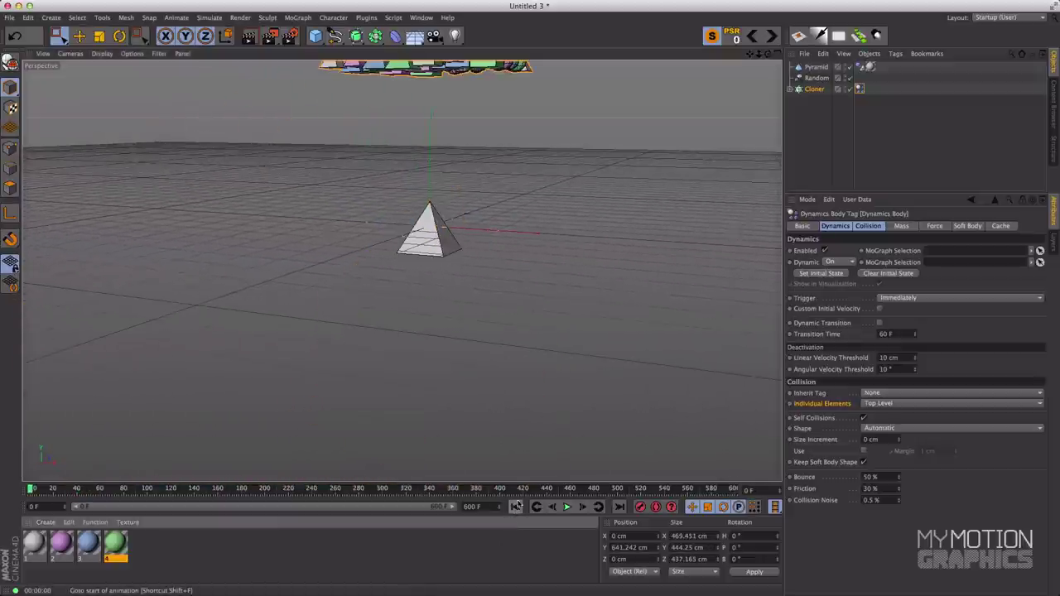
left_click_drag(578, 336, 573, 300, "alt")
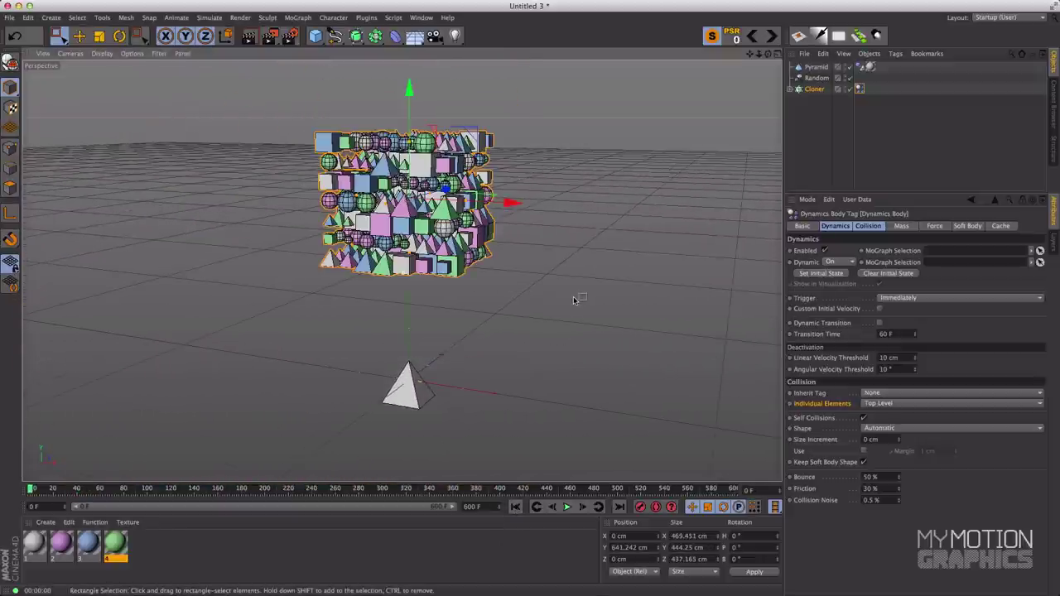
left_click_drag(590, 447, 563, 291, "alt")
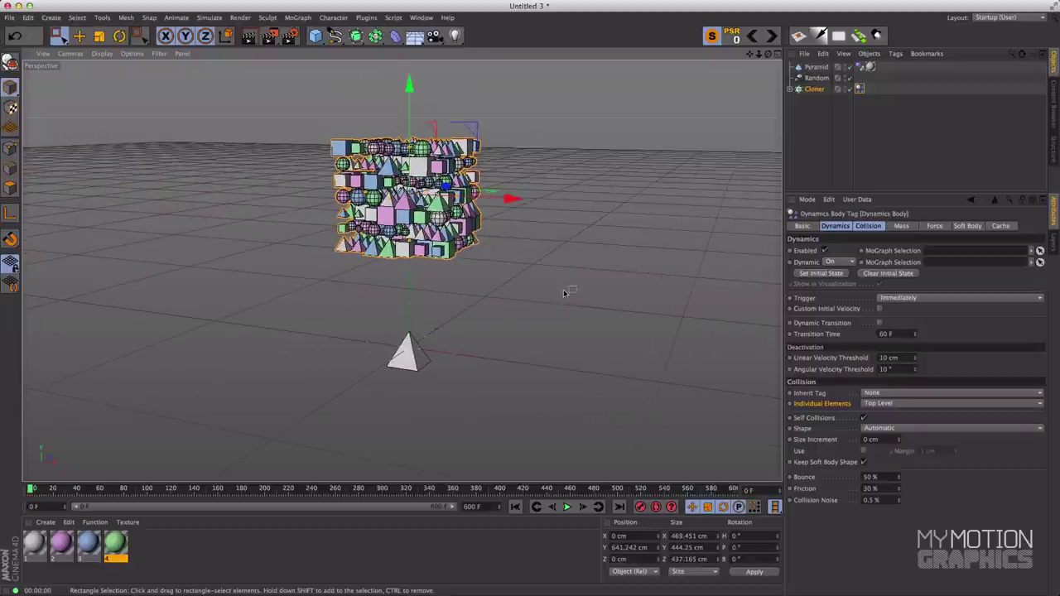
left_click(568, 507)
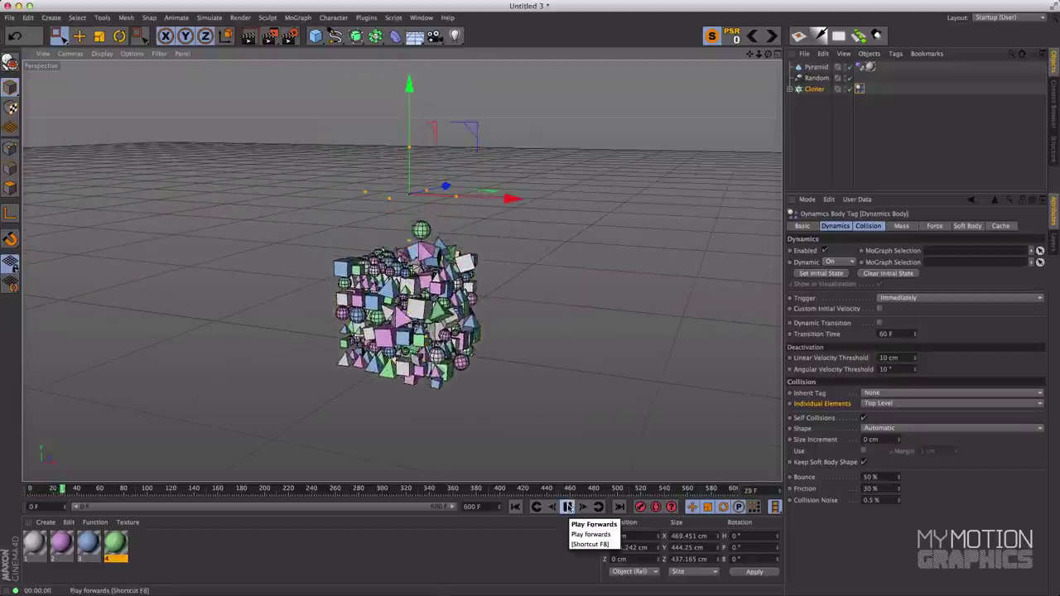
left_click(568, 508)
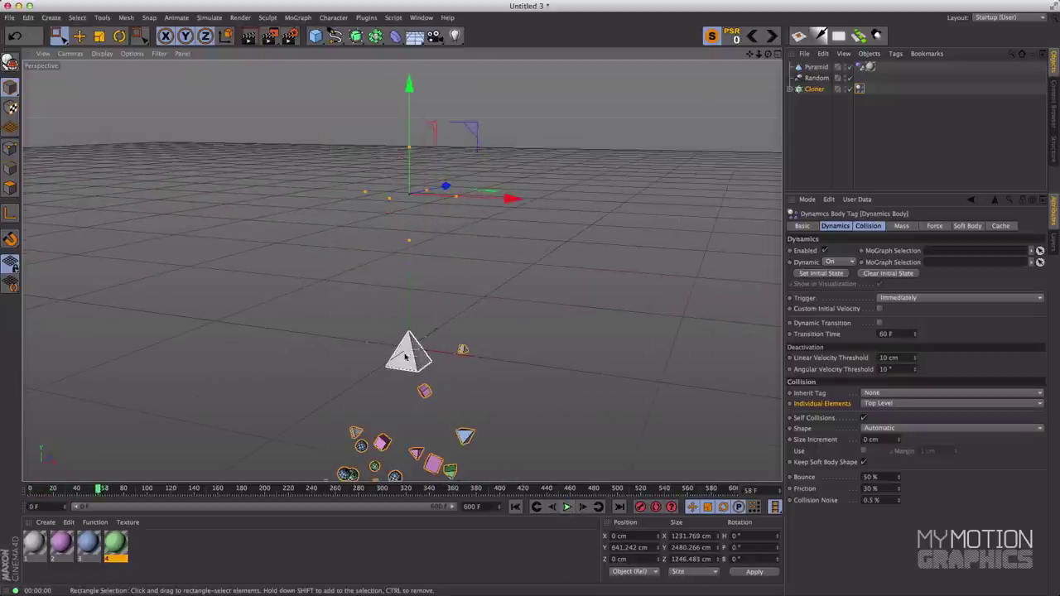
left_click(515, 506)
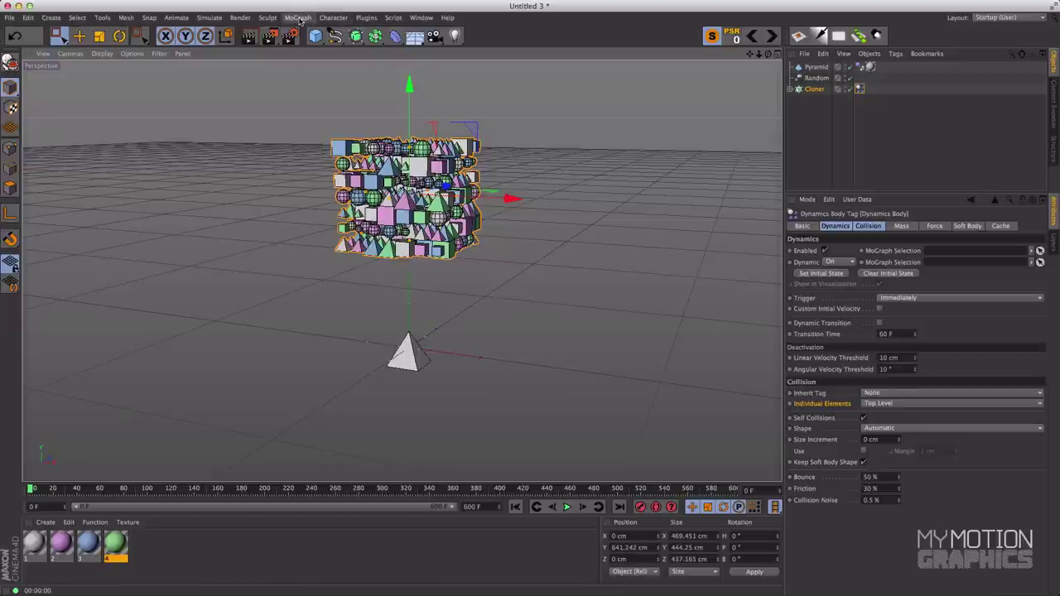
Add an Attractor from the Simulate > Particles menu, parent it under the Pyramid, and test-play the pull.
left_click(216, 18)
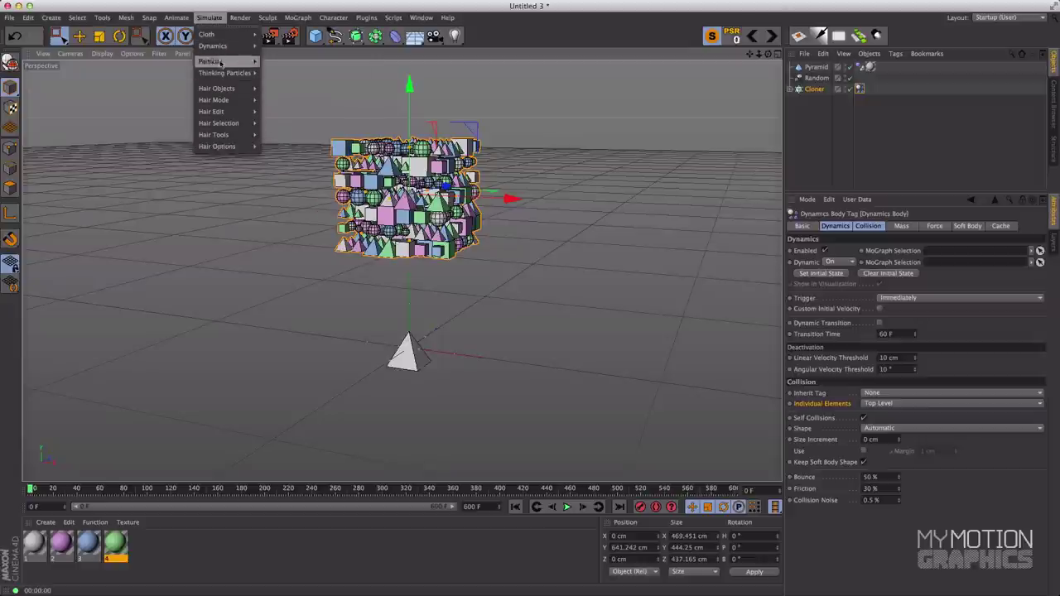
mouse_move(229, 91)
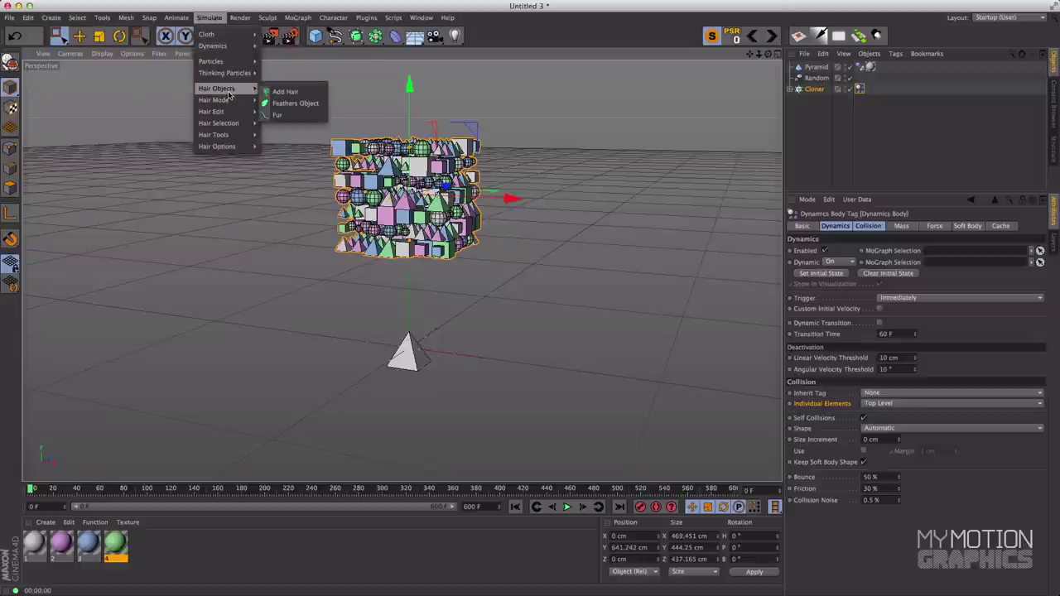
mouse_move(222, 61)
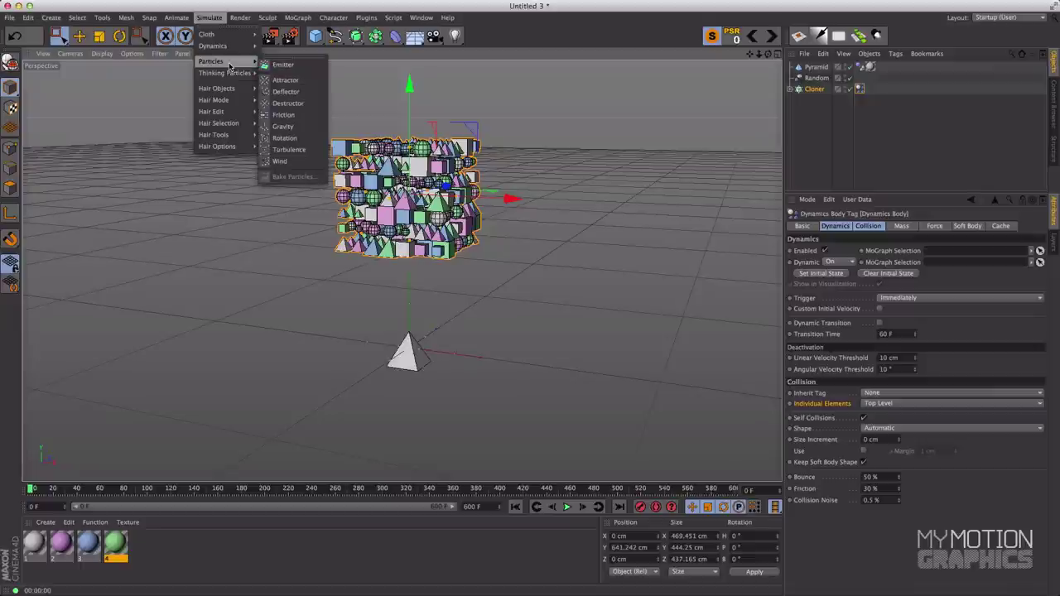
left_click(296, 79)
left_click_drag(816, 67, 817, 77)
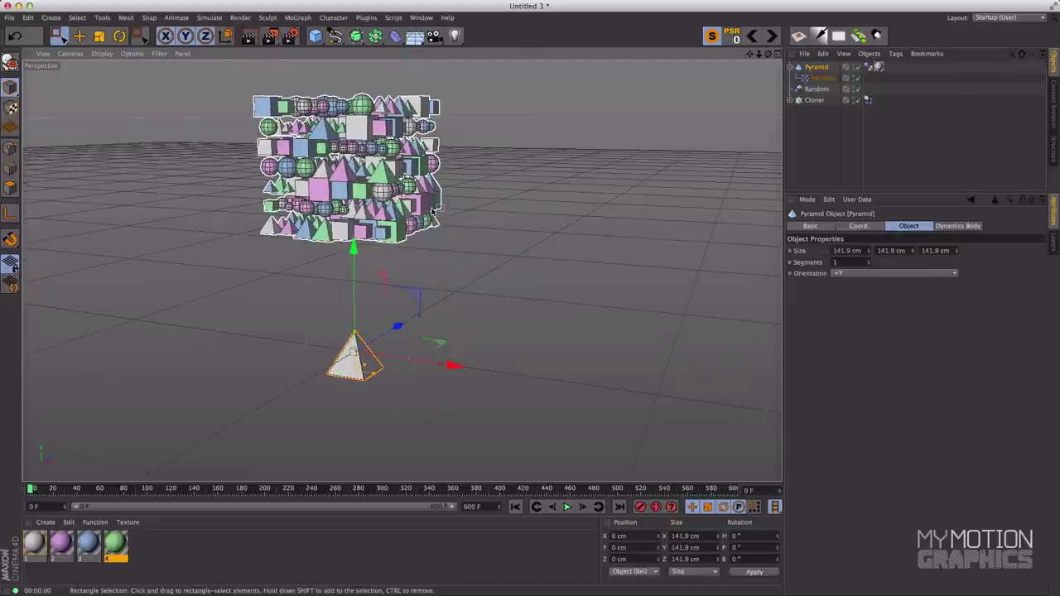
left_click(822, 77)
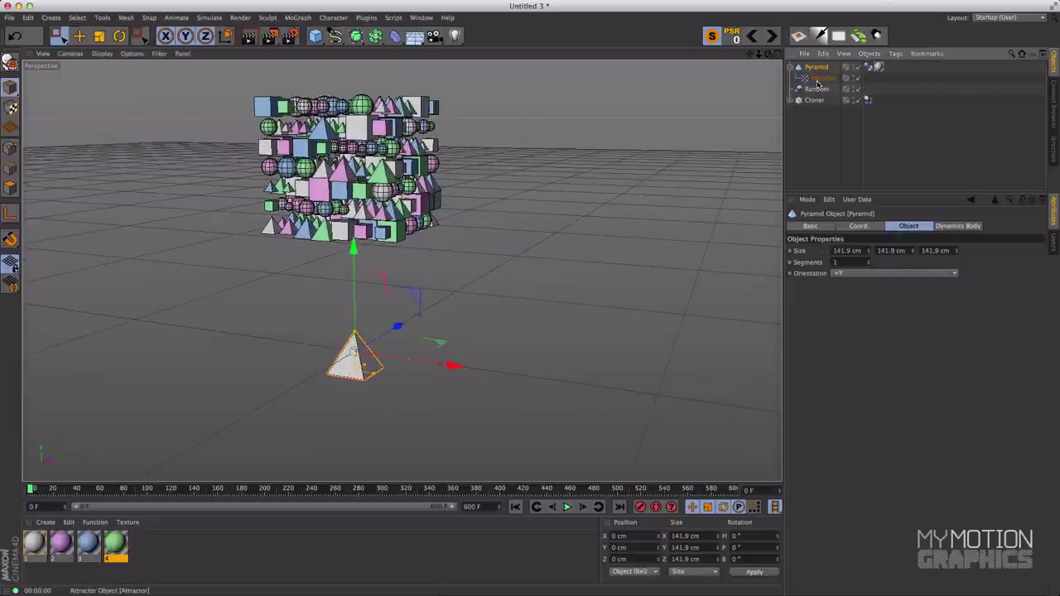
left_click(570, 507)
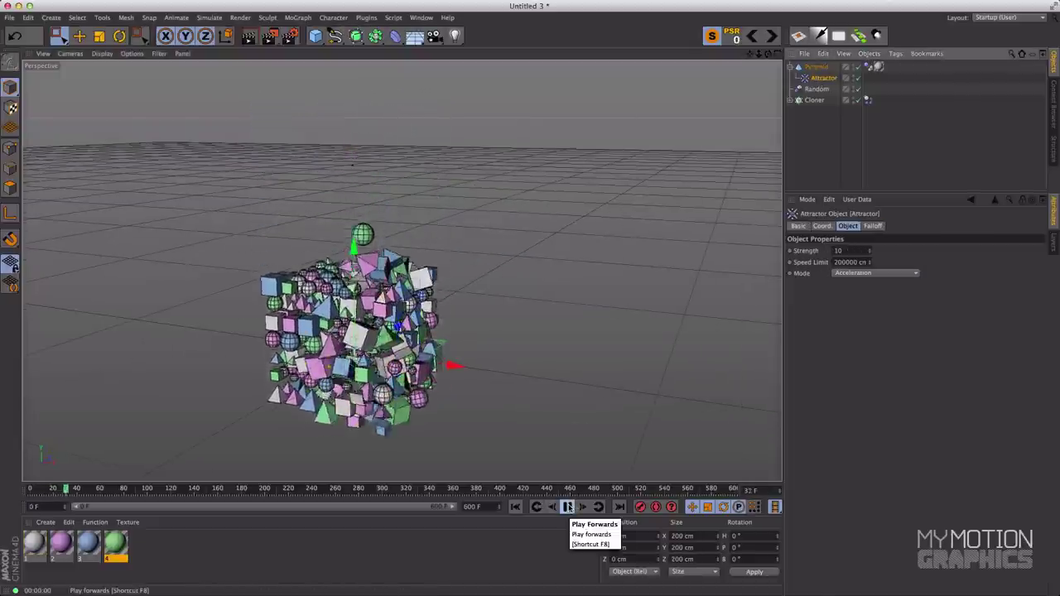
left_click(569, 508)
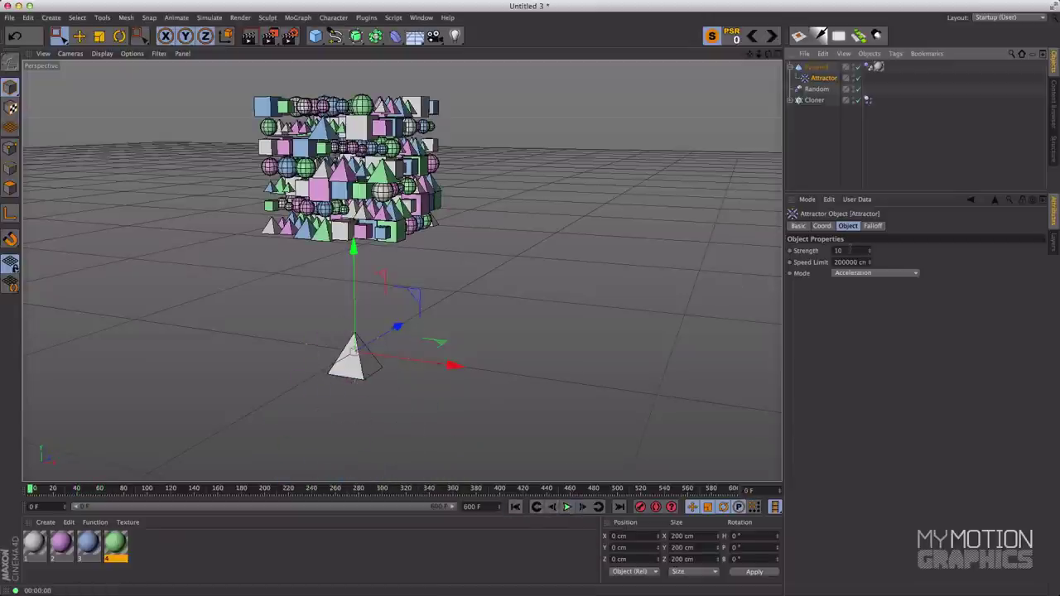
Set the Attractor's strength to 50000 and test-play the simulation, then rewind.
left_click(848, 250)
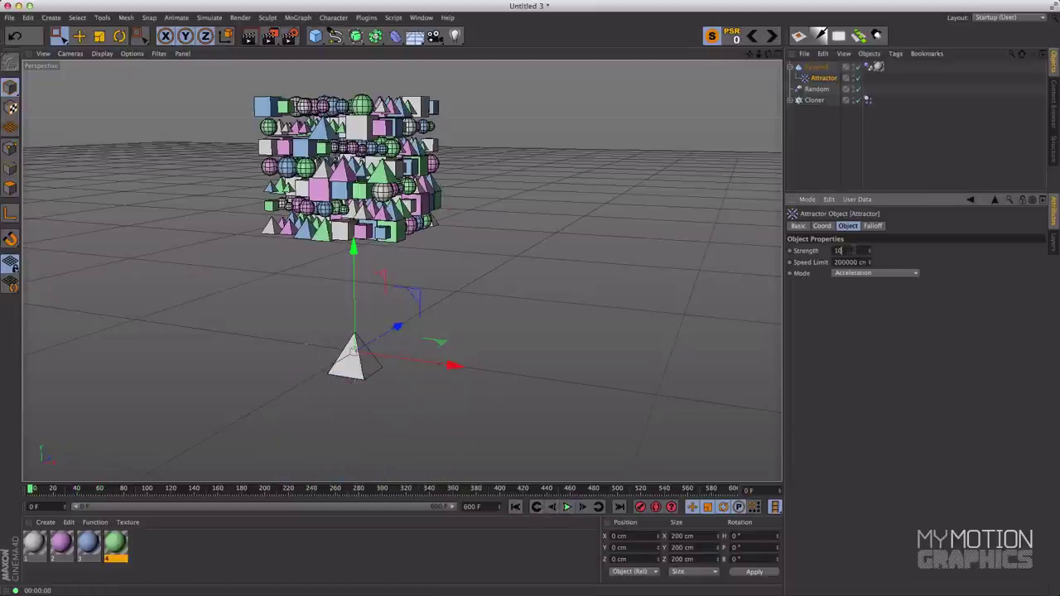
key("Return")
left_click(567, 507)
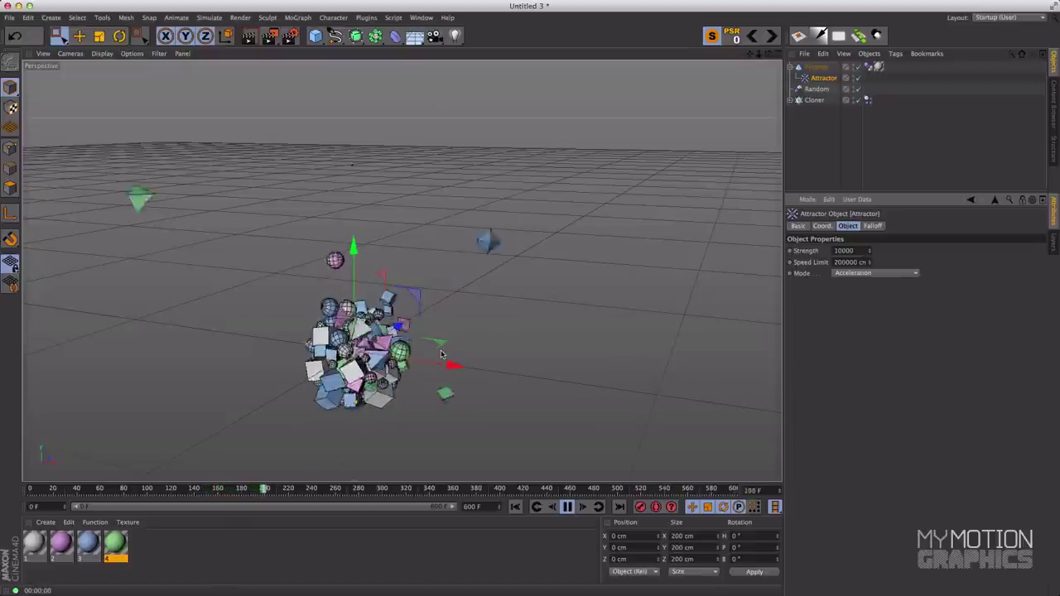
left_click(567, 507)
left_click(515, 507)
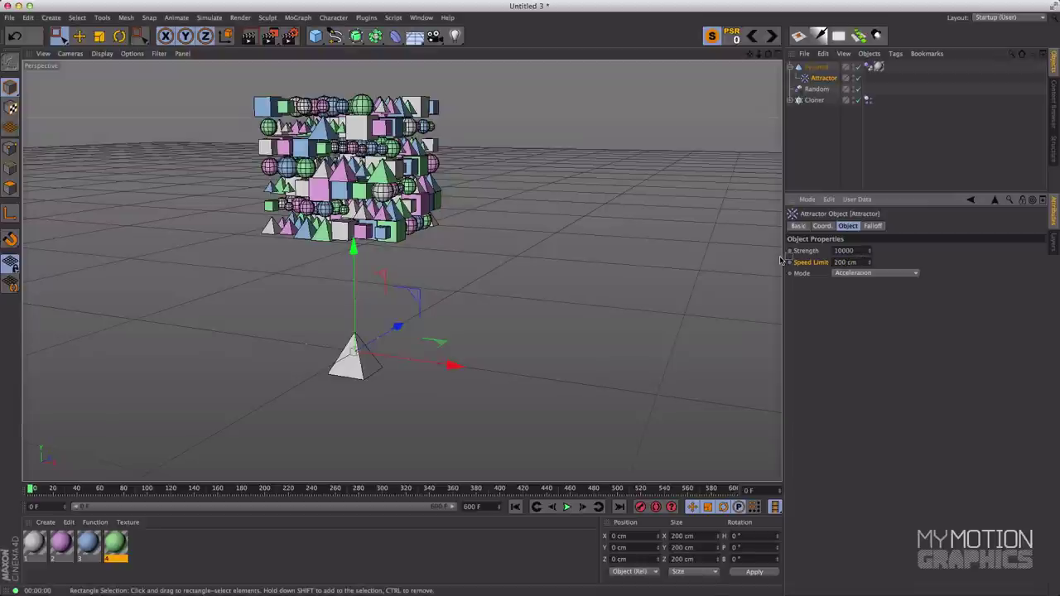
Replay the simulation while orbiting around the cloner cube to watch the clones swarm the pyramid.
left_click(568, 507)
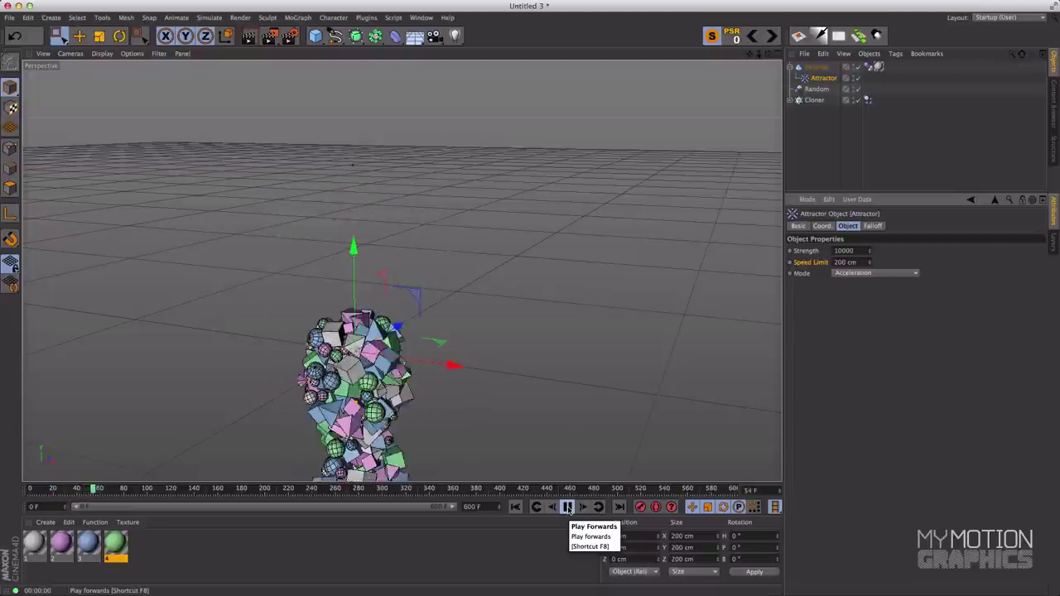
left_click_drag(421, 351, 439, 231)
left_click_drag(449, 289, 470, 335, "alt")
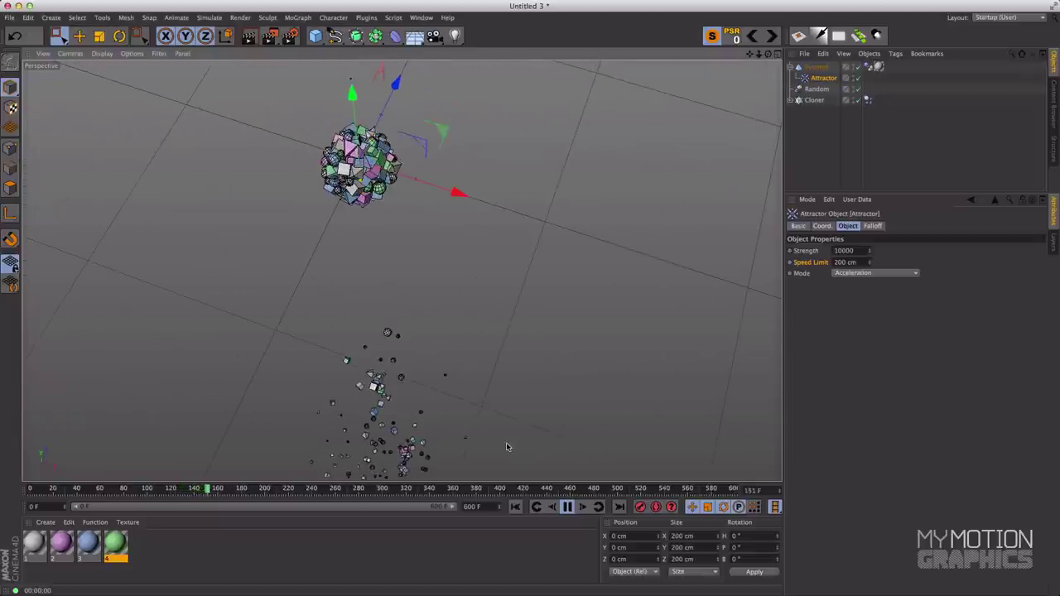
left_click(516, 507)
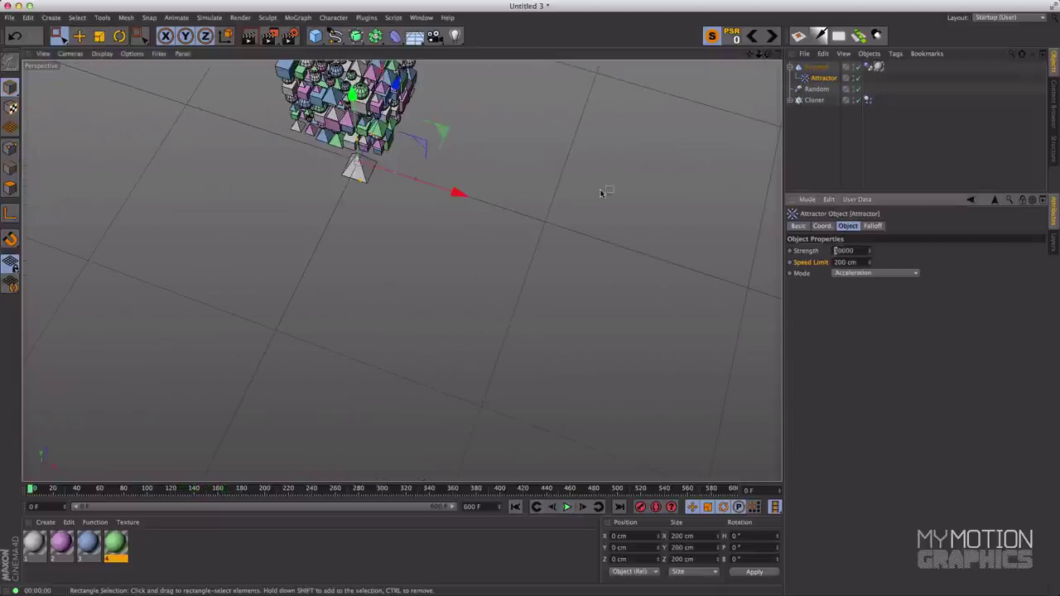
left_click_drag(600, 193, 636, 289, "alt")
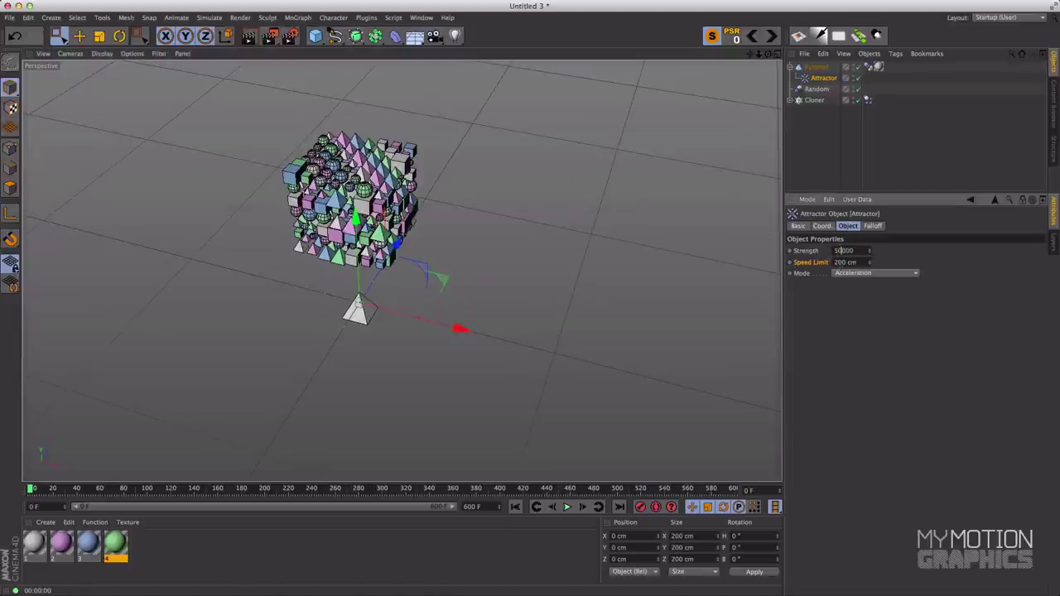
left_click_drag(629, 358, 653, 367, "alt")
left_click(567, 508)
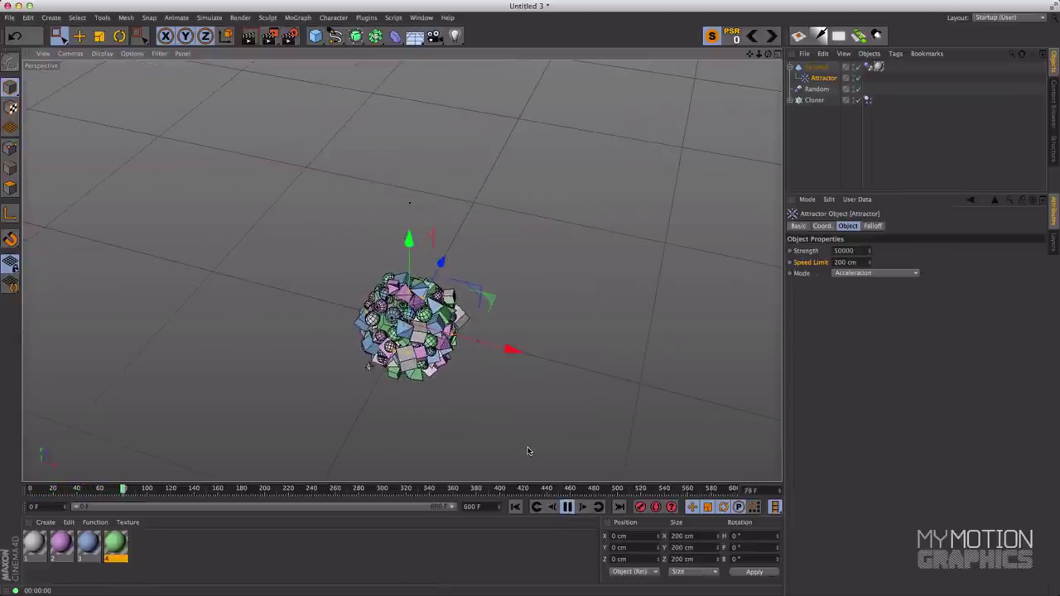
mouse_move(542, 386)
left_mouse_down("alt")
mouse_move(545, 339)
mouse_move(545, 371)
left_mouse_up("alt")
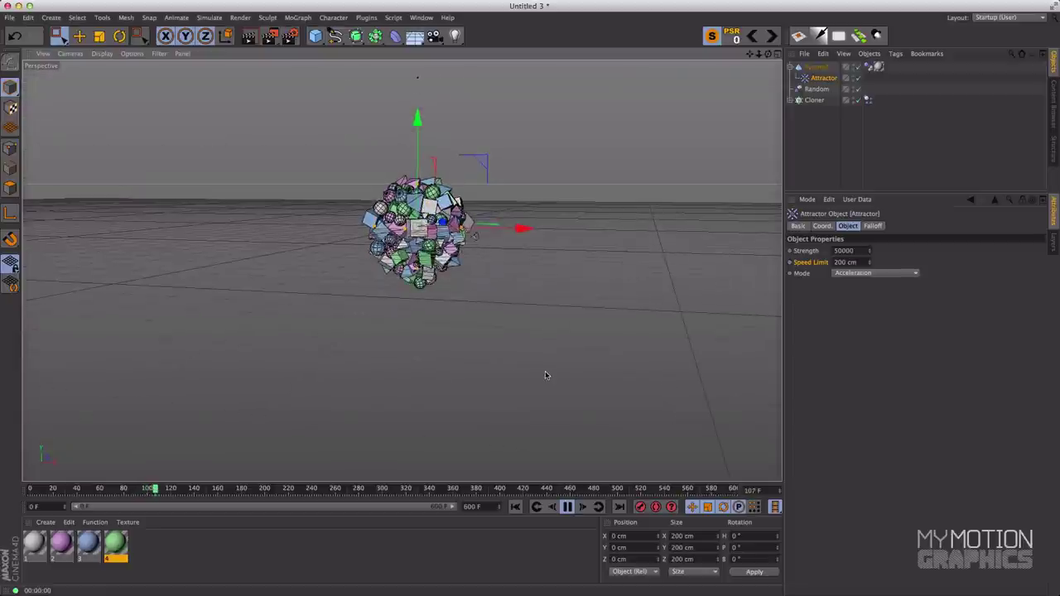
left_click(566, 507)
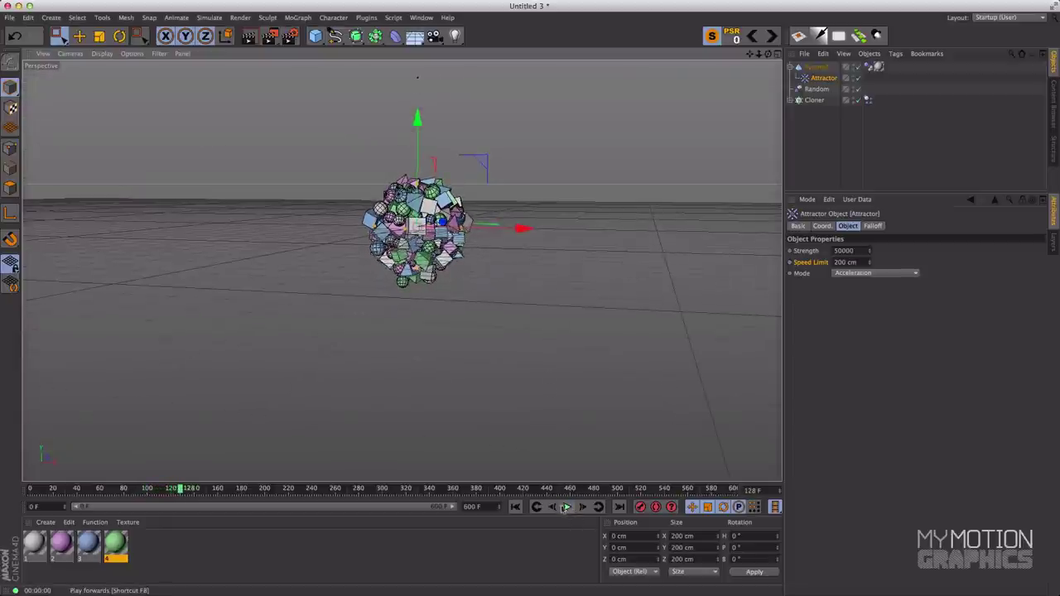
left_click(517, 506)
right_click_drag(523, 256, 524, 356, "alt")
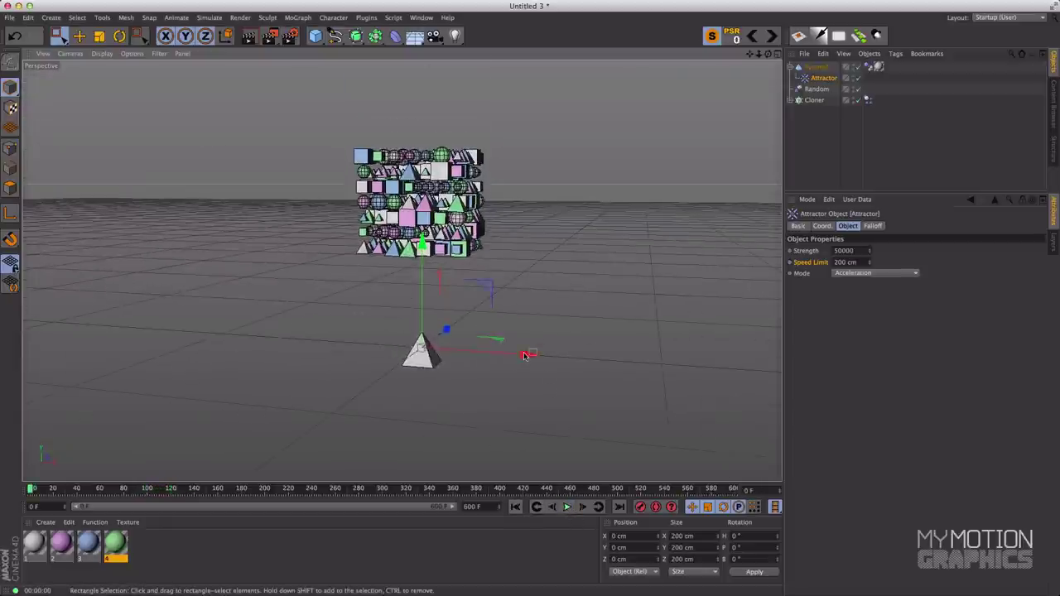
left_click_drag(553, 322, 562, 303, "alt")
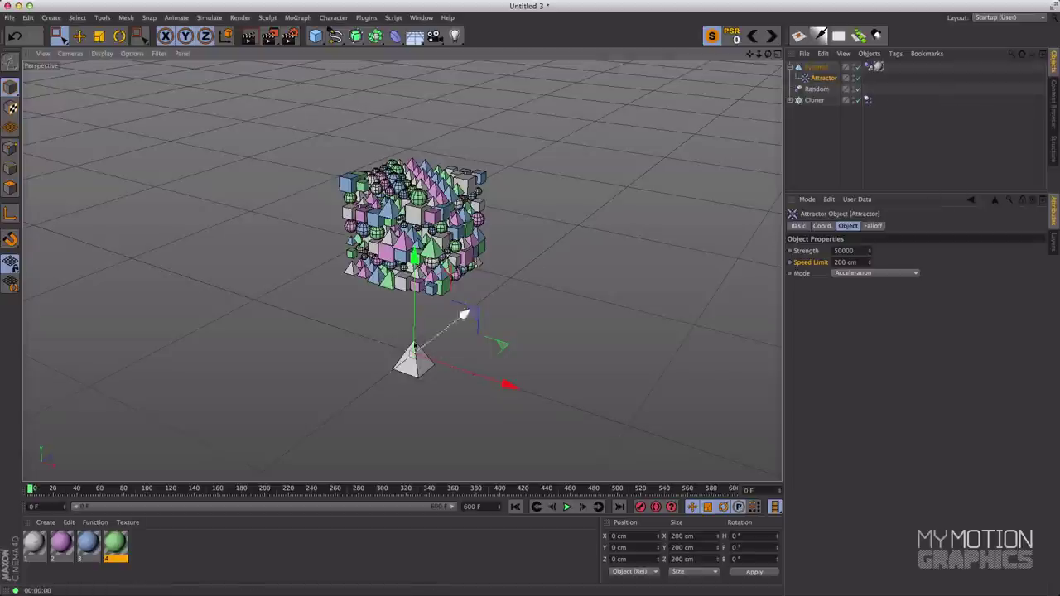
left_click(821, 71)
left_click_drag(508, 386, 316, 329)
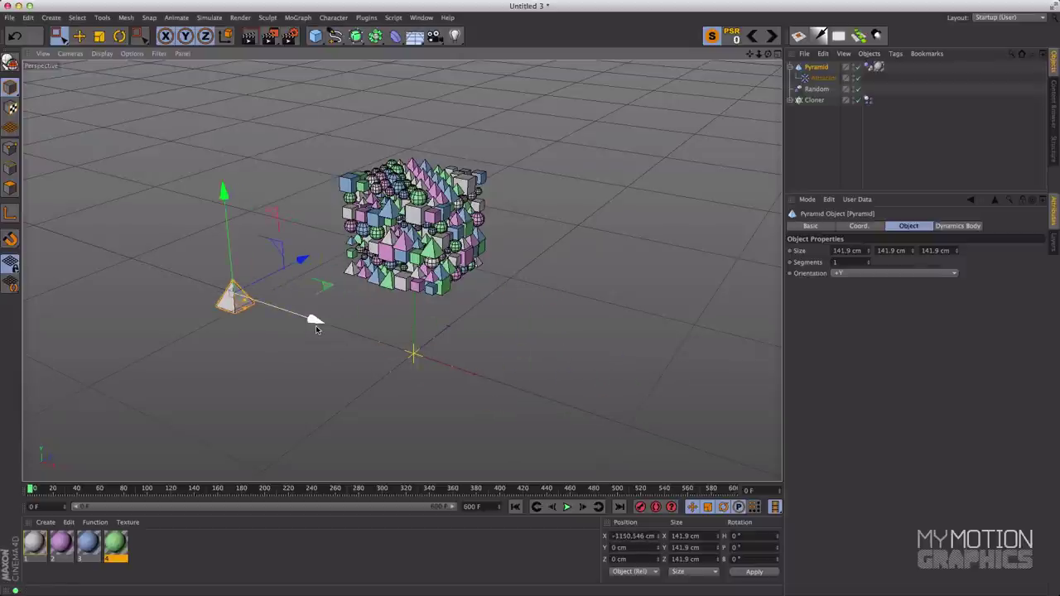
left_click(822, 78)
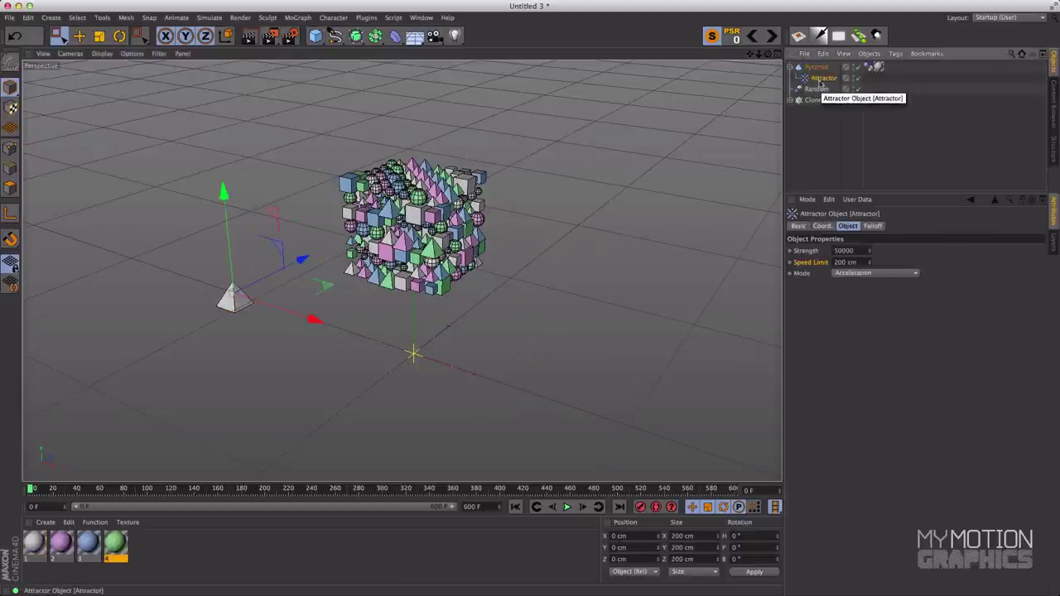
left_click(857, 66)
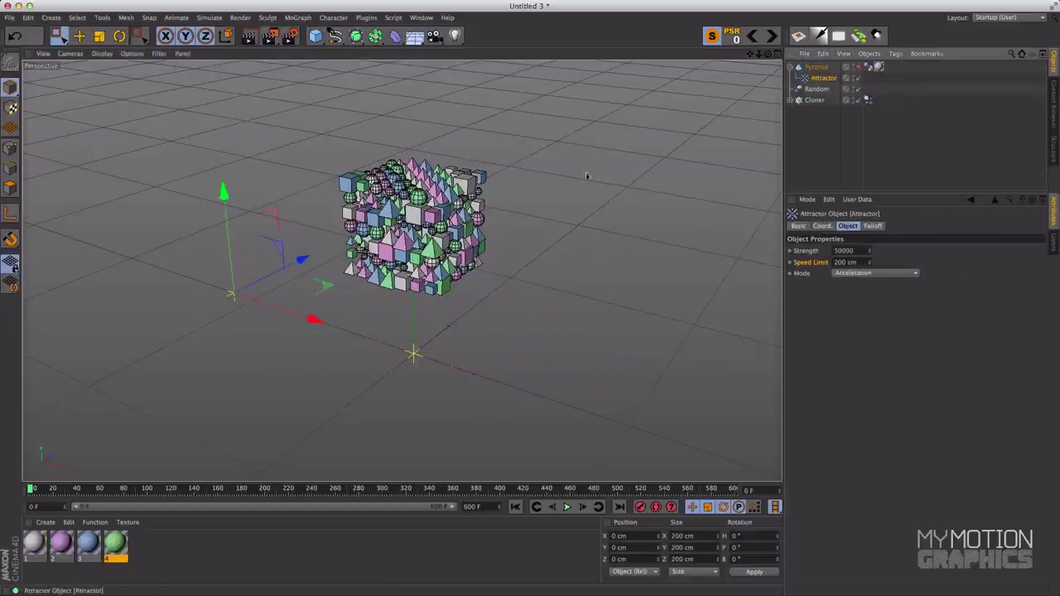
left_click(859, 68)
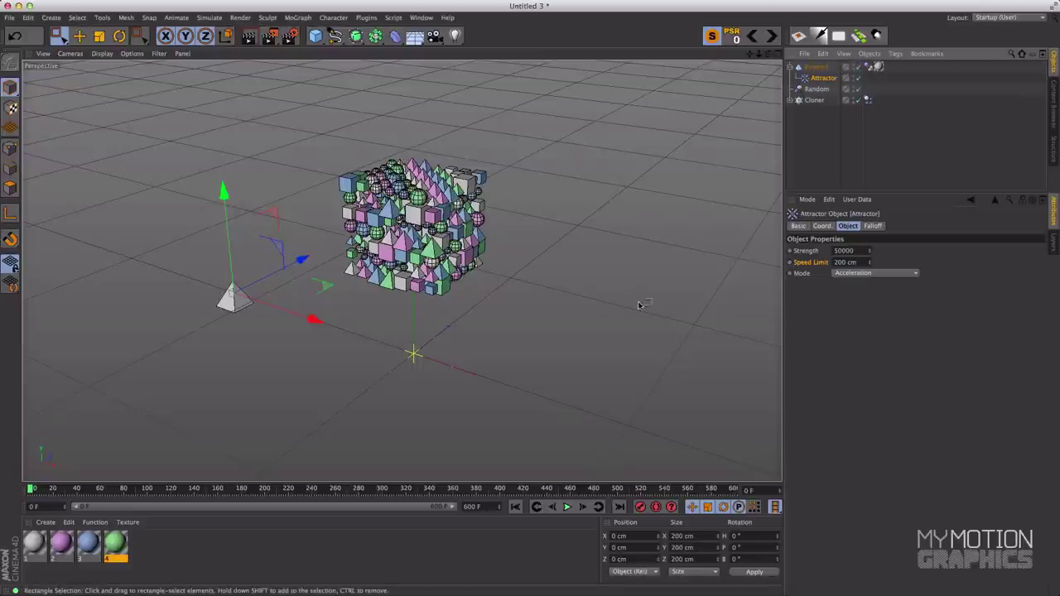
key("super+z")
key("super+shift+z")
key("super+shift+z")
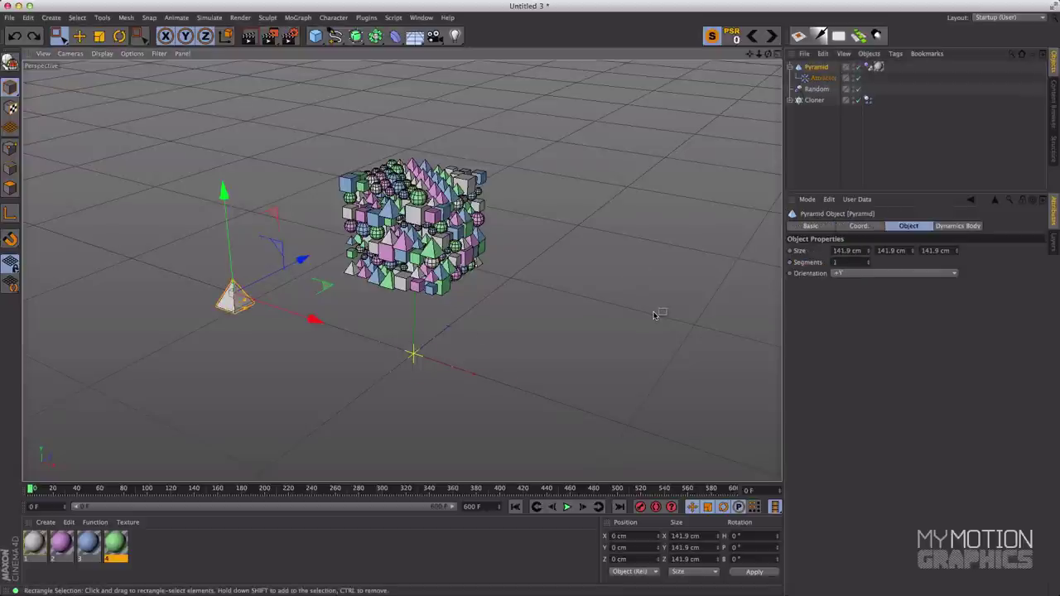
left_click_drag(685, 254, 624, 244, "alt")
left_click(824, 70)
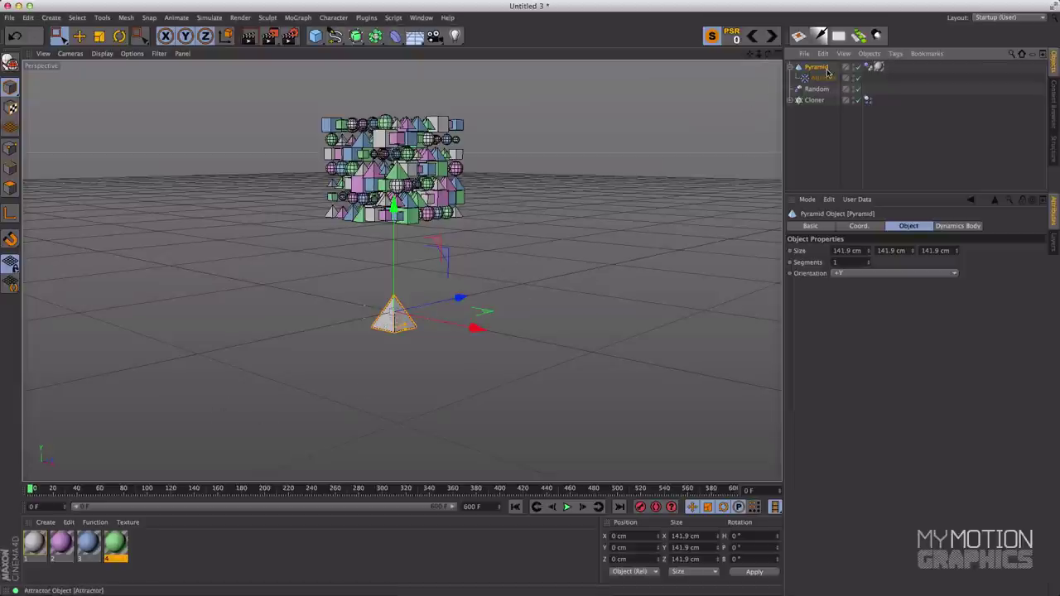
Add a CINEMA 4D Vibrate tag to the Pyramid.
left_click(895, 54)
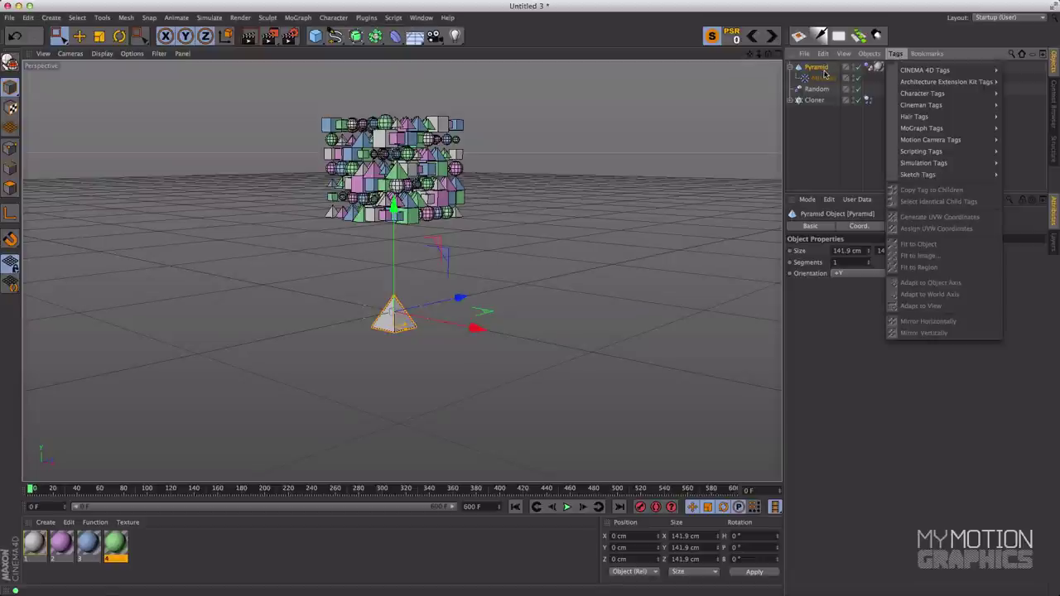
left_click(824, 74)
left_click(895, 54)
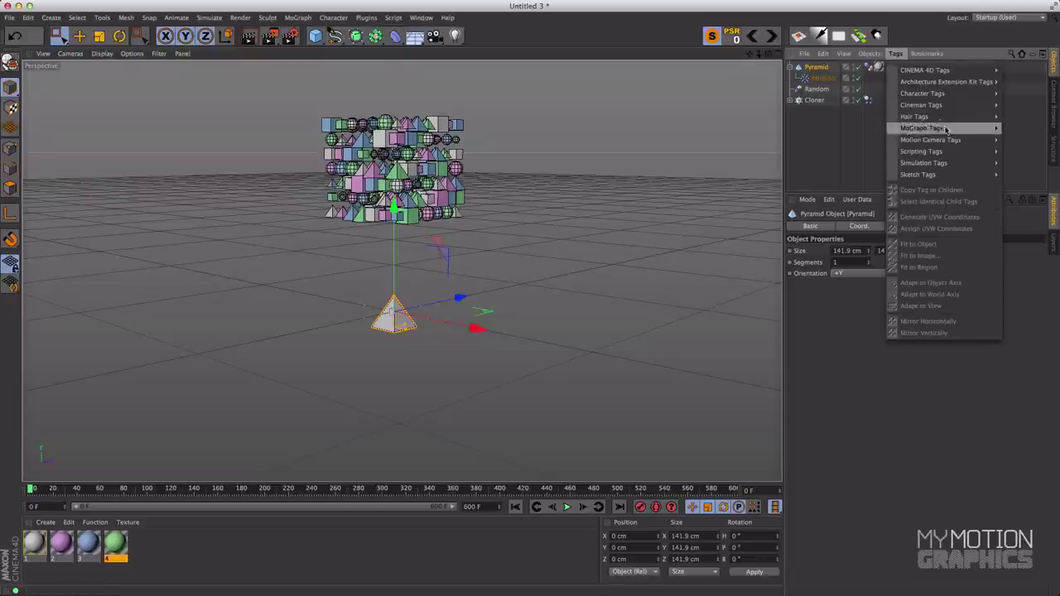
mouse_move(945, 74)
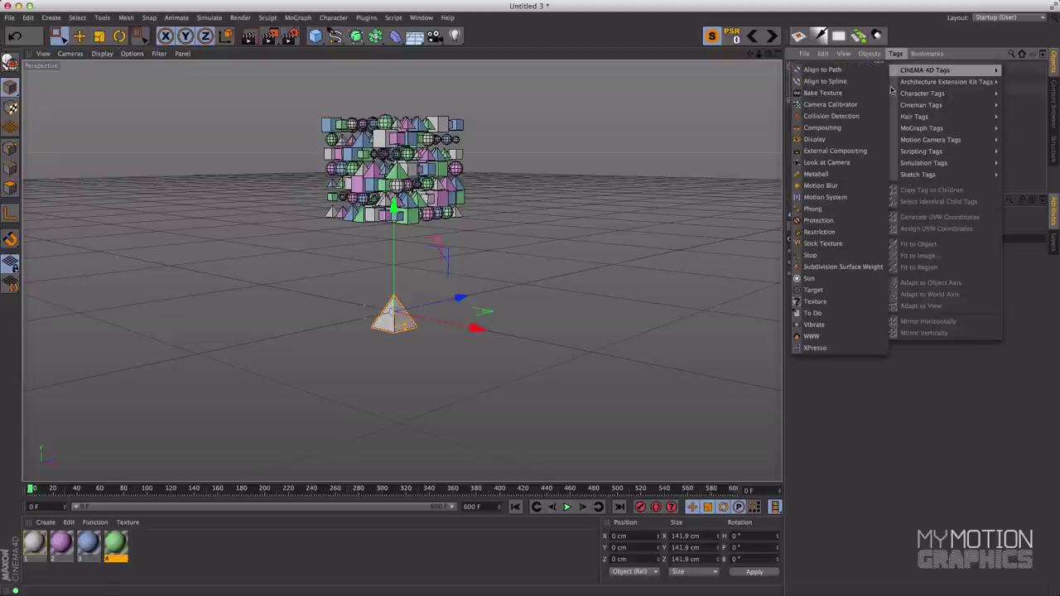
left_click(830, 324)
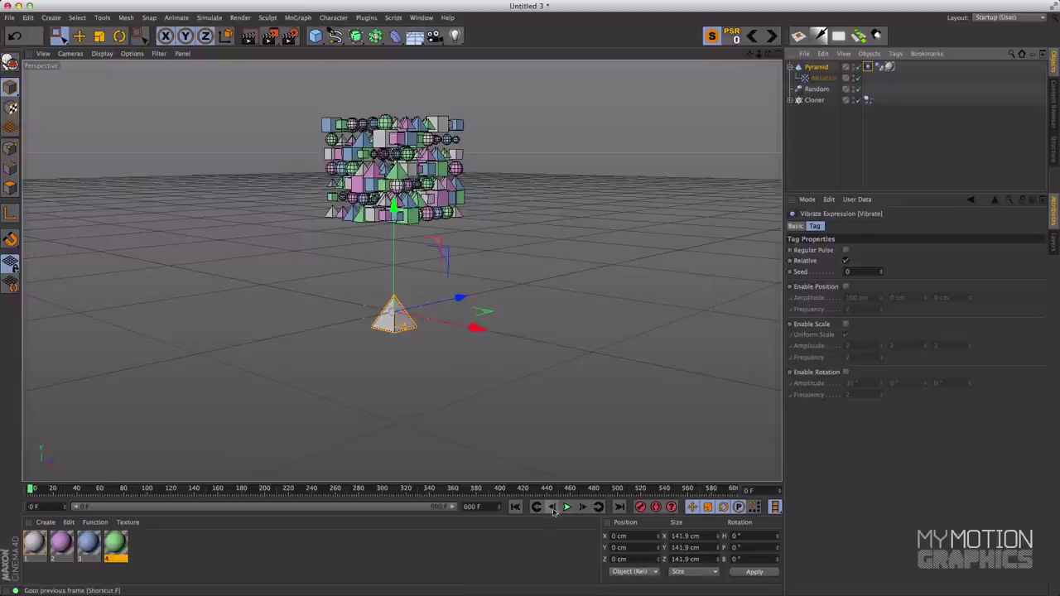
Hide the Cloner's shapes in the viewport and preview the pyramid's animation.
left_click(821, 99)
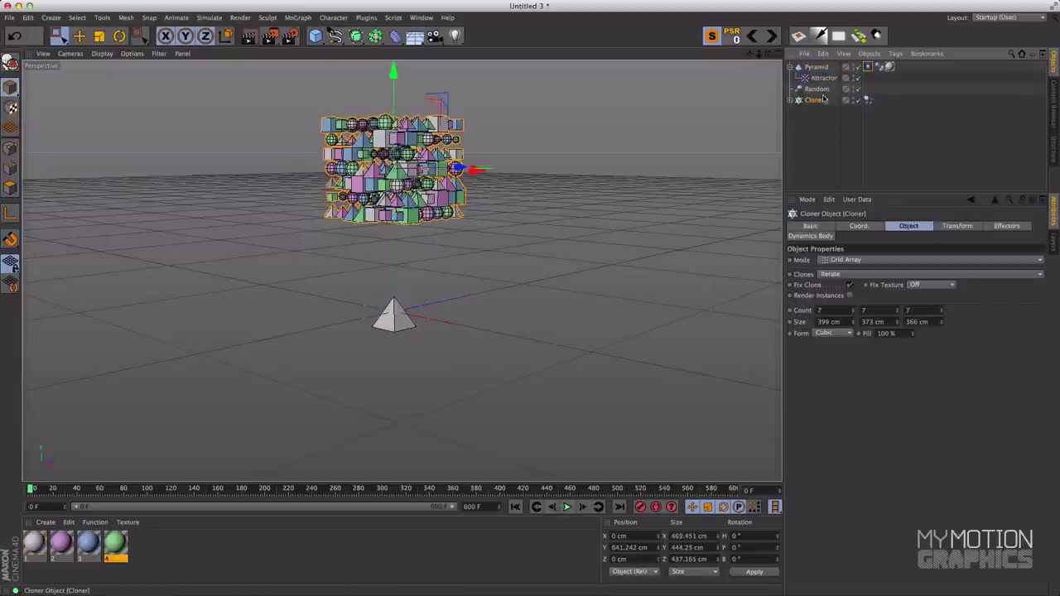
left_click(859, 99)
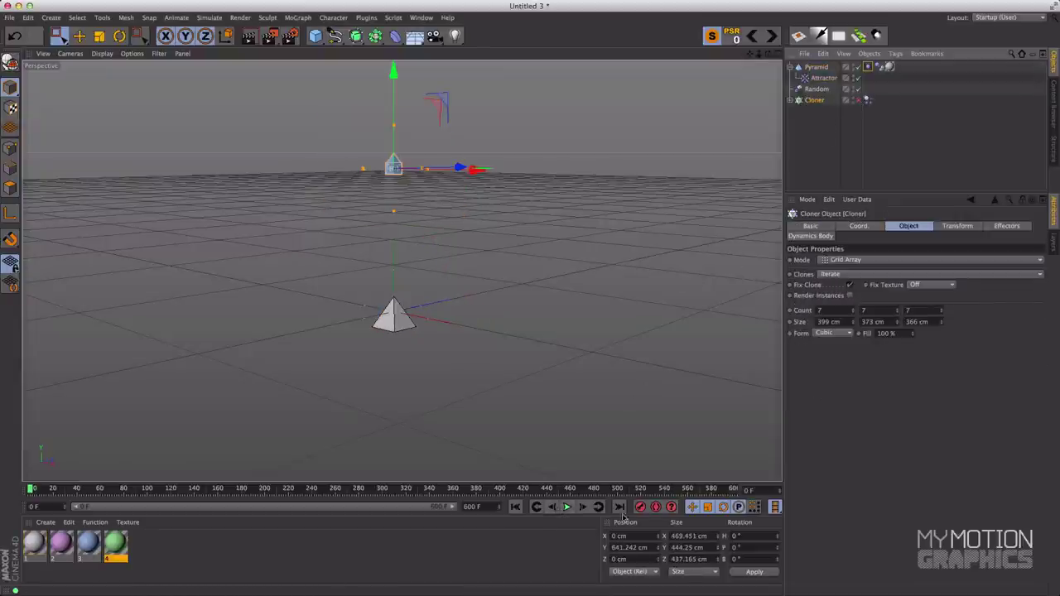
left_click(567, 508)
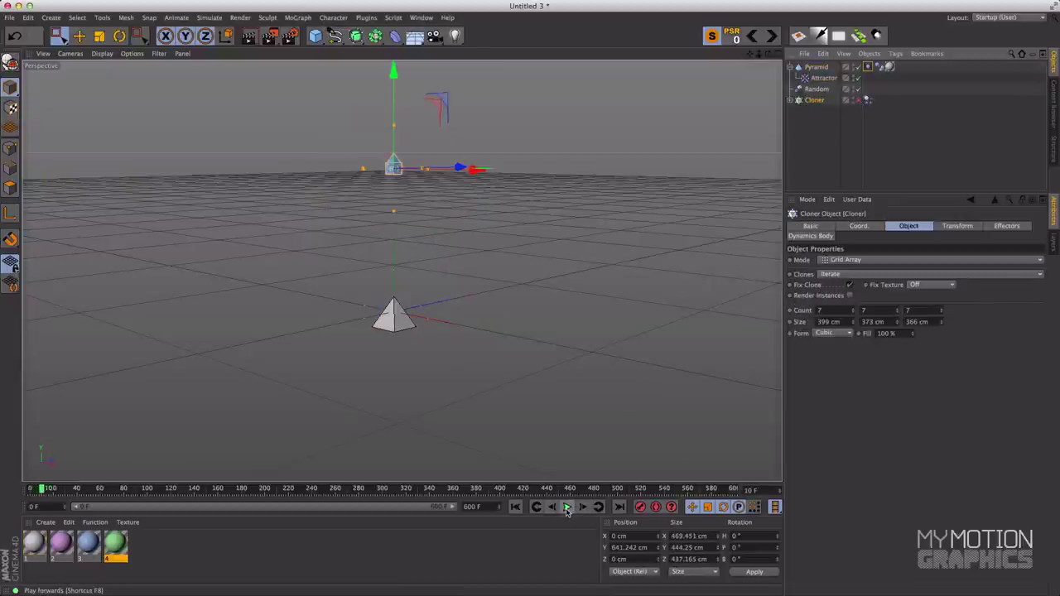
left_click(567, 507)
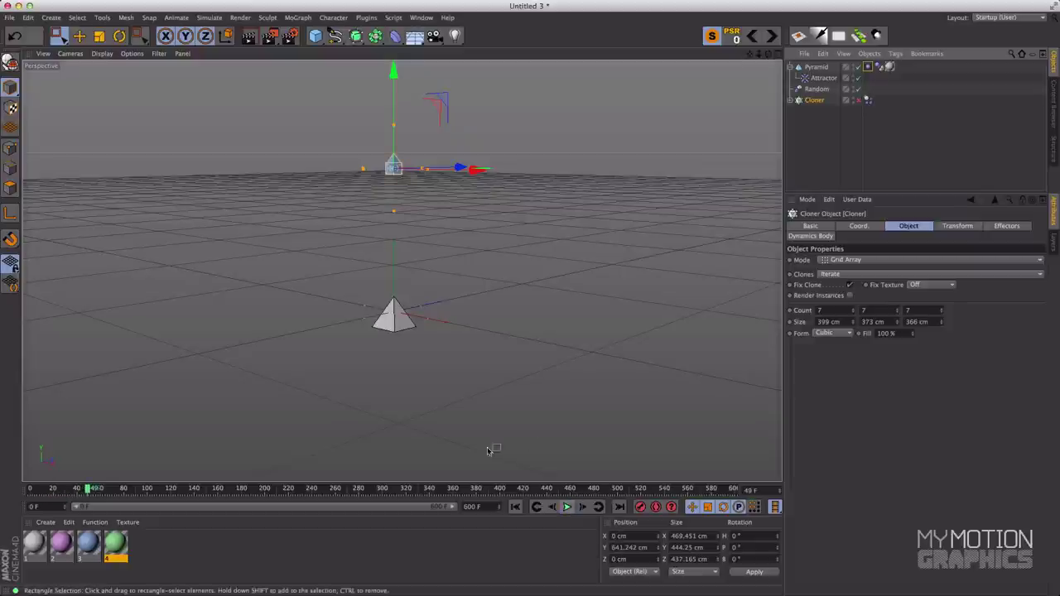
left_click(515, 507)
left_click_drag(428, 325, 571, 240, "alt")
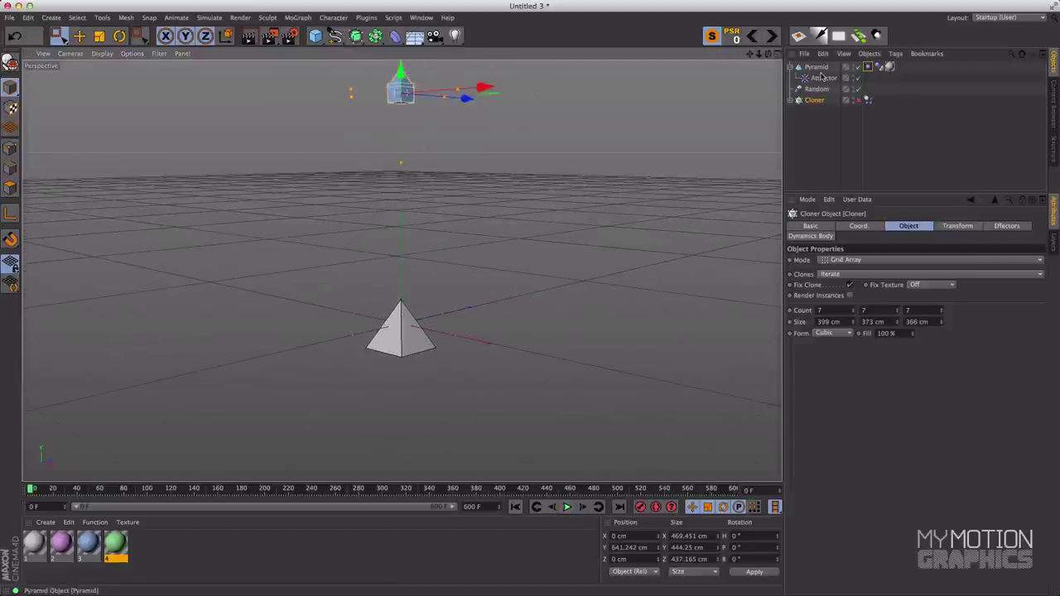
Enable position vibration on the pyramid's Vibrate tag, trying and undoing trial frequency values.
left_click(867, 67)
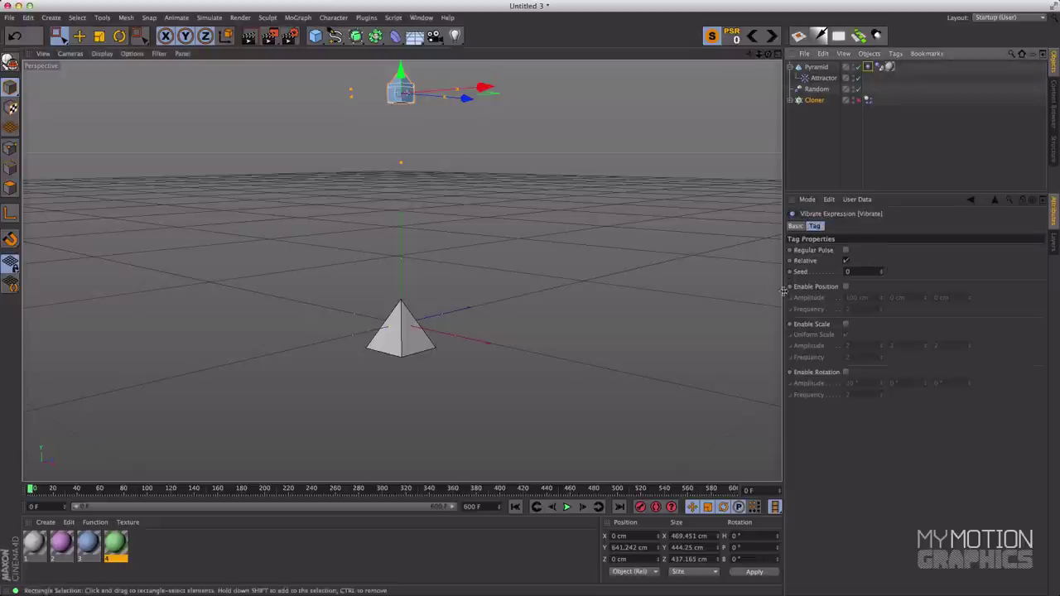
left_click(845, 287)
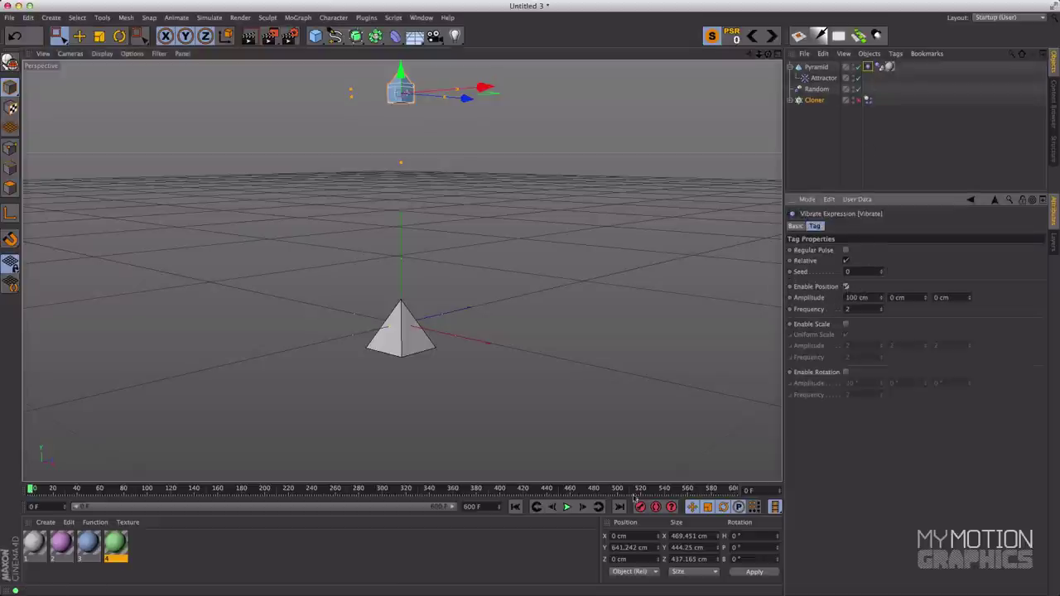
left_click(568, 508)
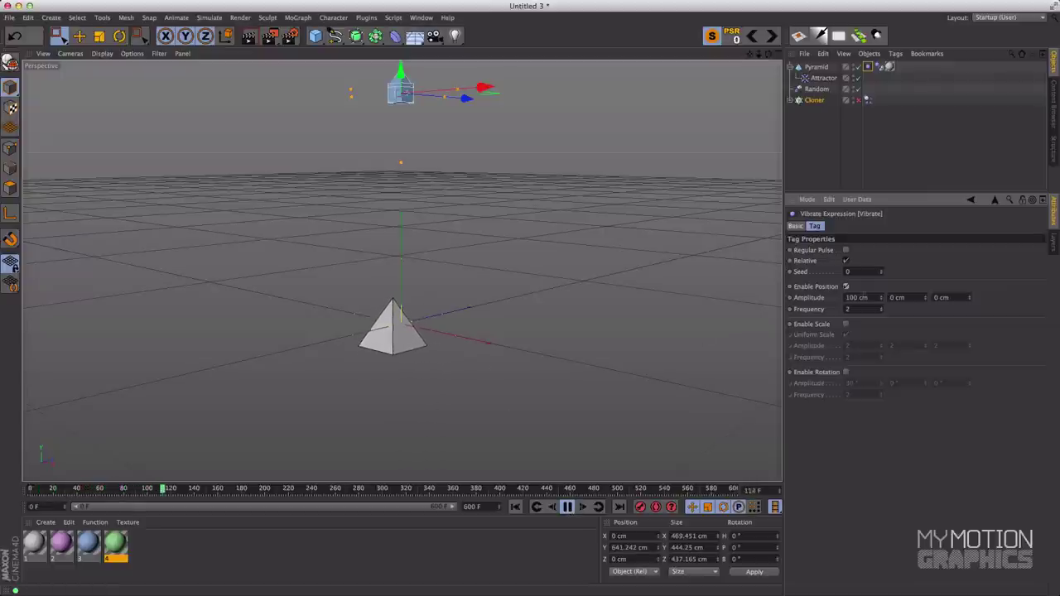
double_click(858, 297)
left_click(867, 298)
double_click(857, 298)
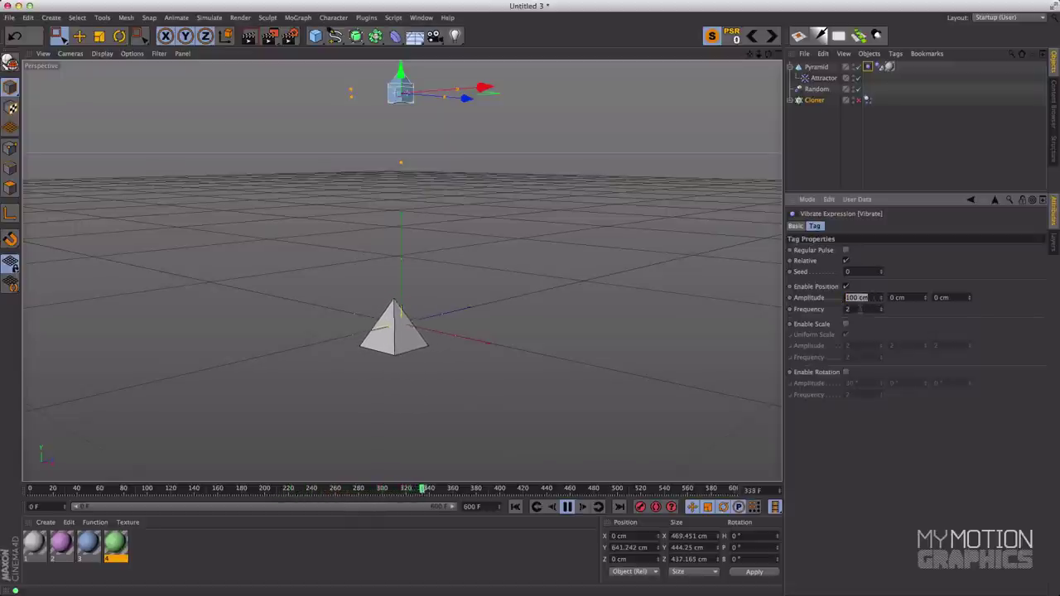
double_click(853, 309)
type("5")
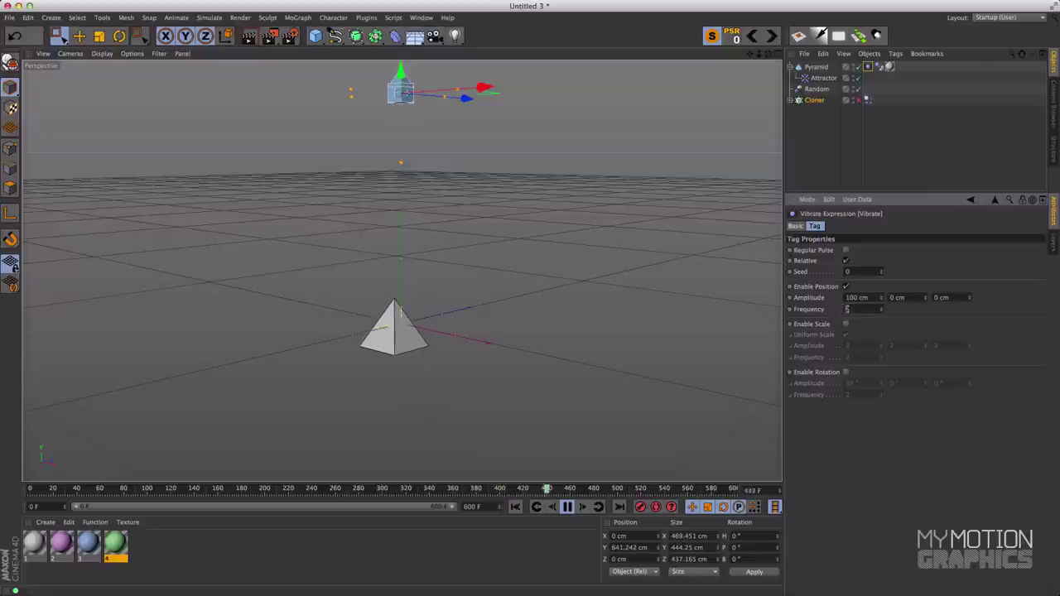
left_click_drag(881, 308, 890, 308)
key("super+z")
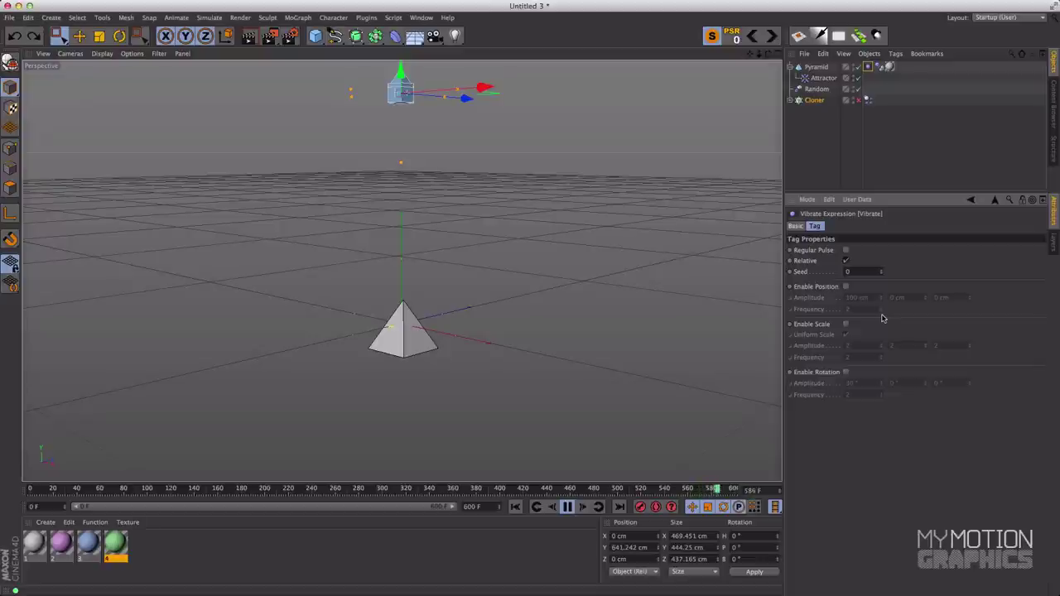
left_click(845, 287)
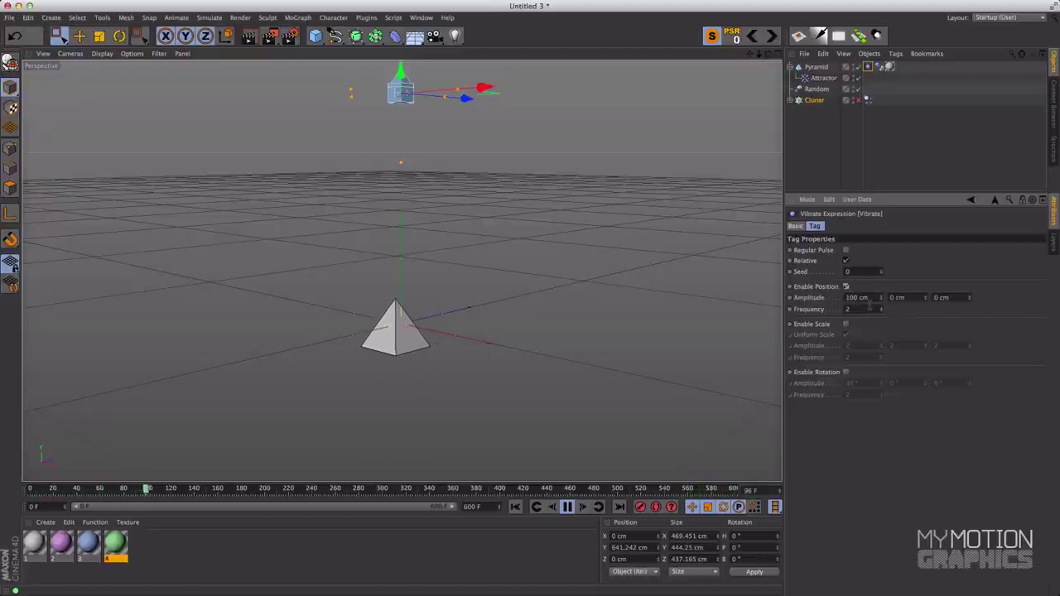
Set position amplitude to 200 cm on X, Y and Z, frequency 1, and enable scale vibration.
double_click(857, 298)
type("200")
key("Tab")
type("200")
key("Tab")
type("200")
key("Return")
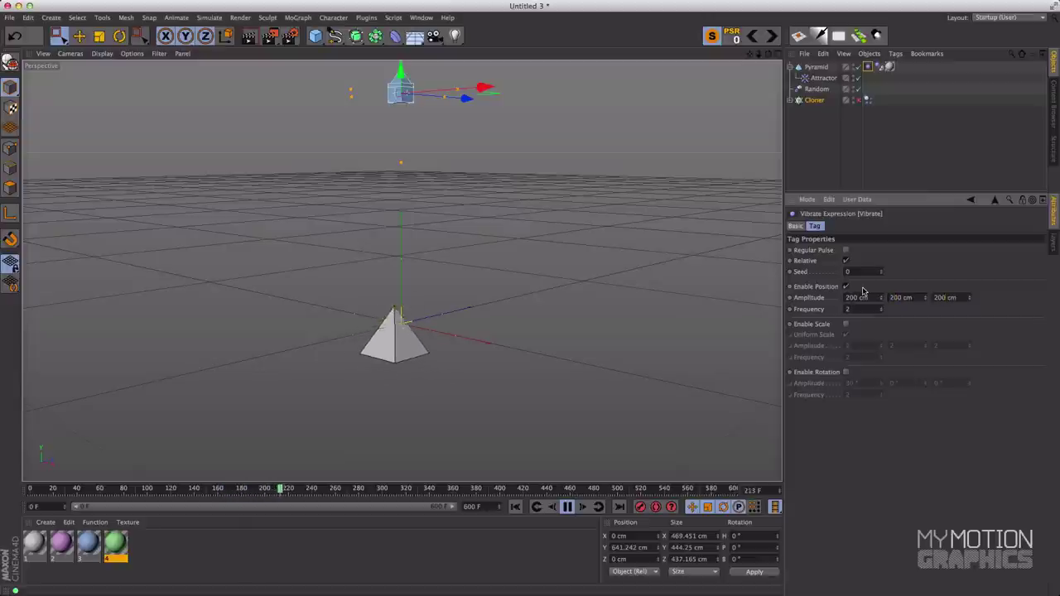
double_click(852, 309)
type("1")
key("Return")
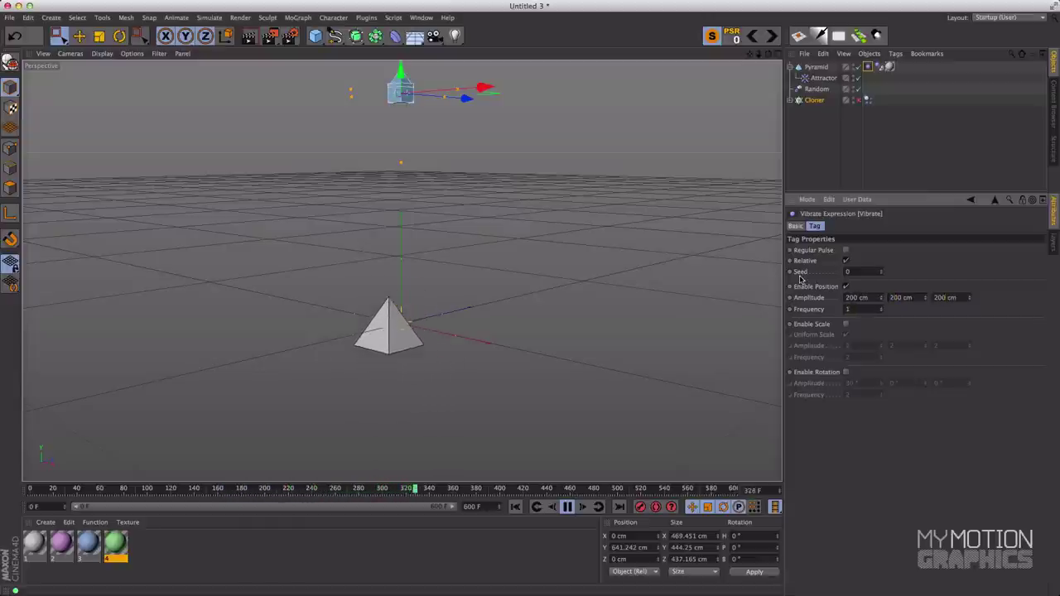
left_click(845, 323)
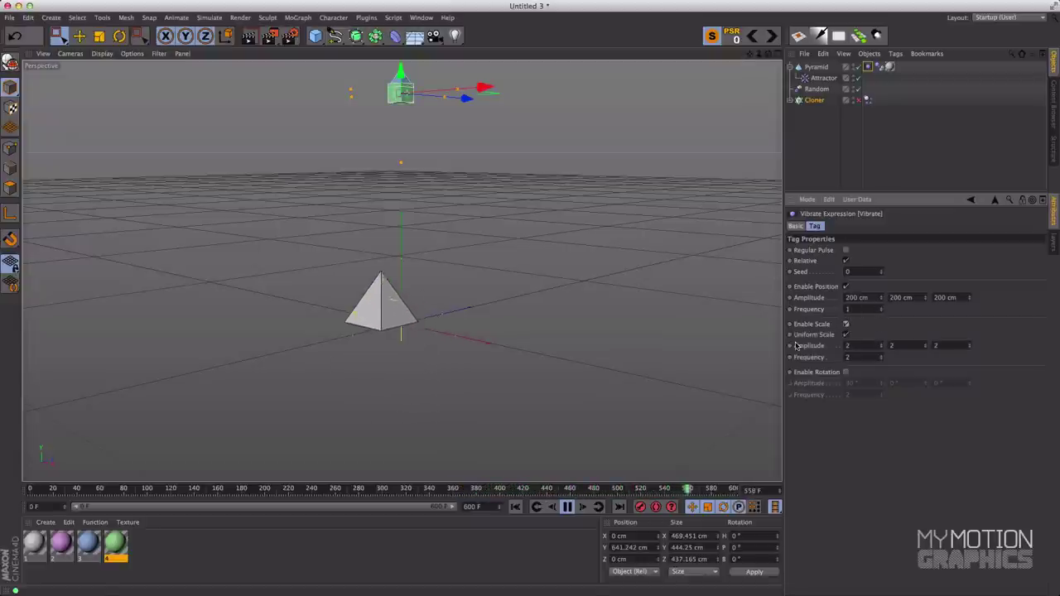
Set the Vibrate tag's scale frequency to 1 and switch on rotation vibration.
left_click(846, 335)
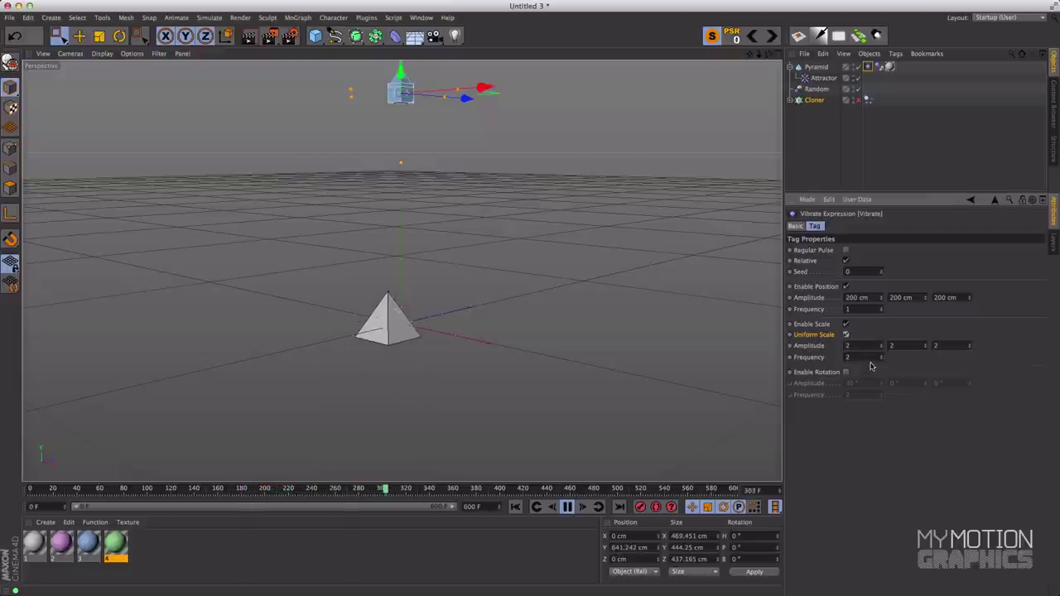
type("1")
key("Return")
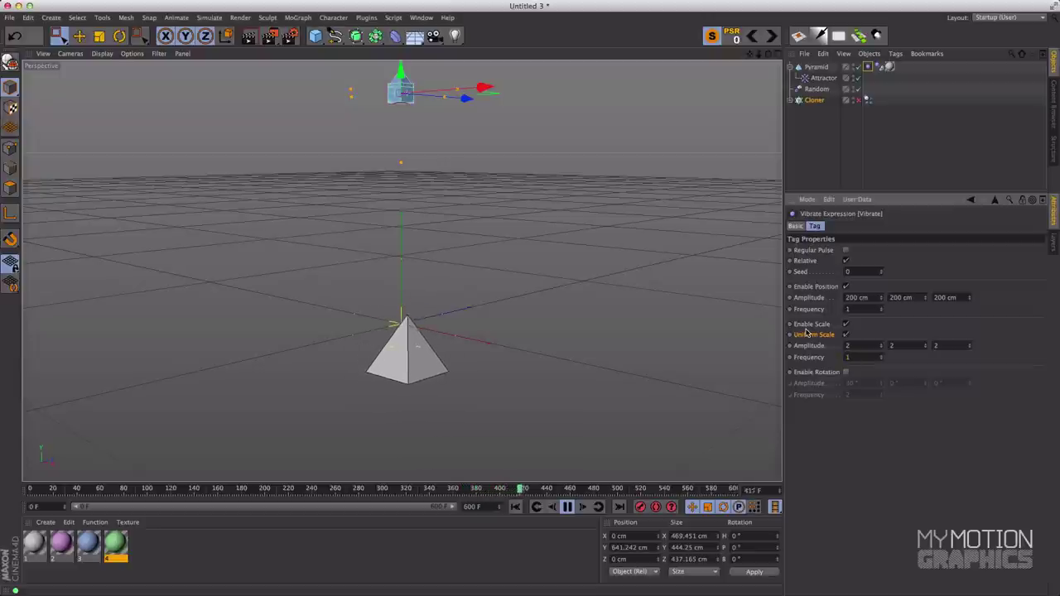
left_click(860, 356)
left_click(846, 371)
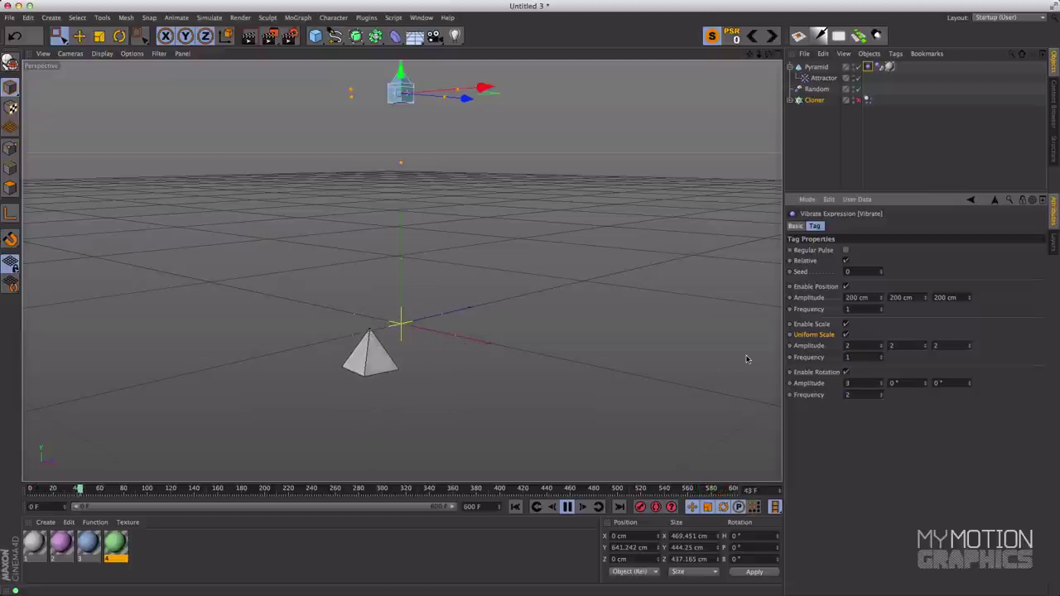
Set rotation amplitude to 360° on X, Y and Z with rotation frequency 0.5.
key("Tab")
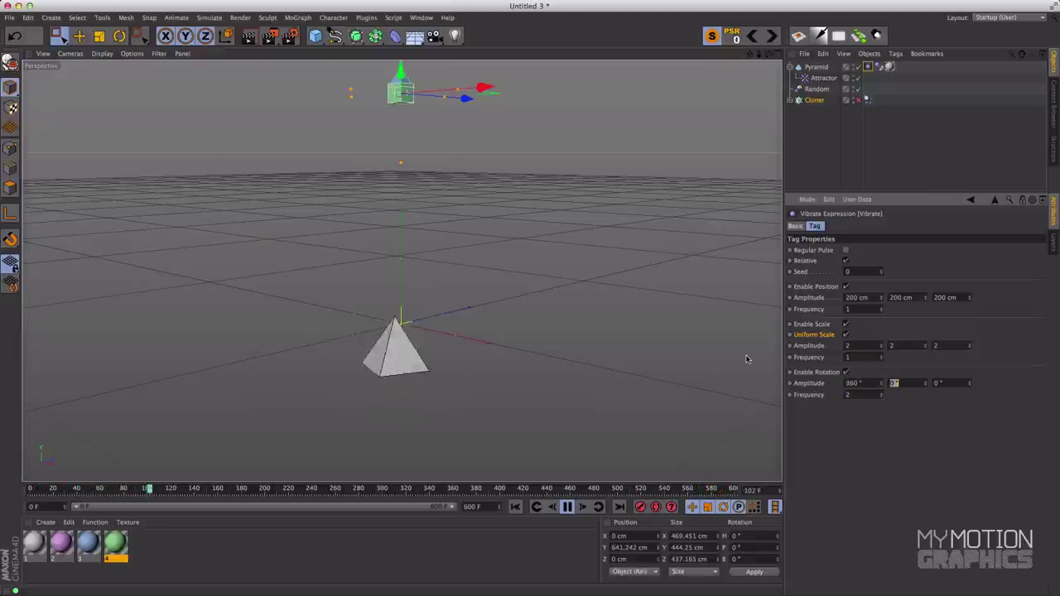
type("360")
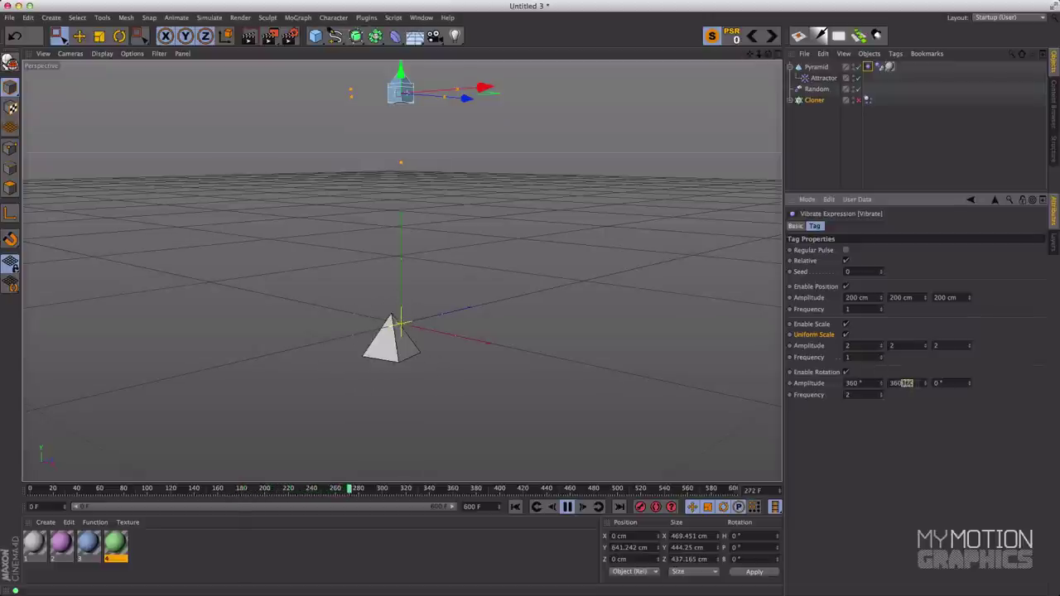
type("360")
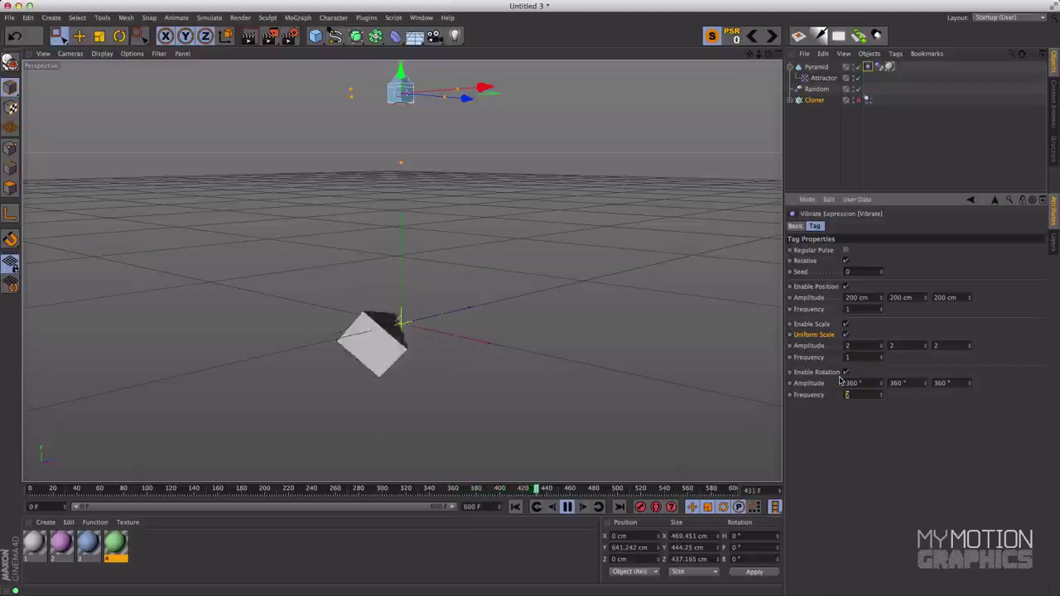
key("Return")
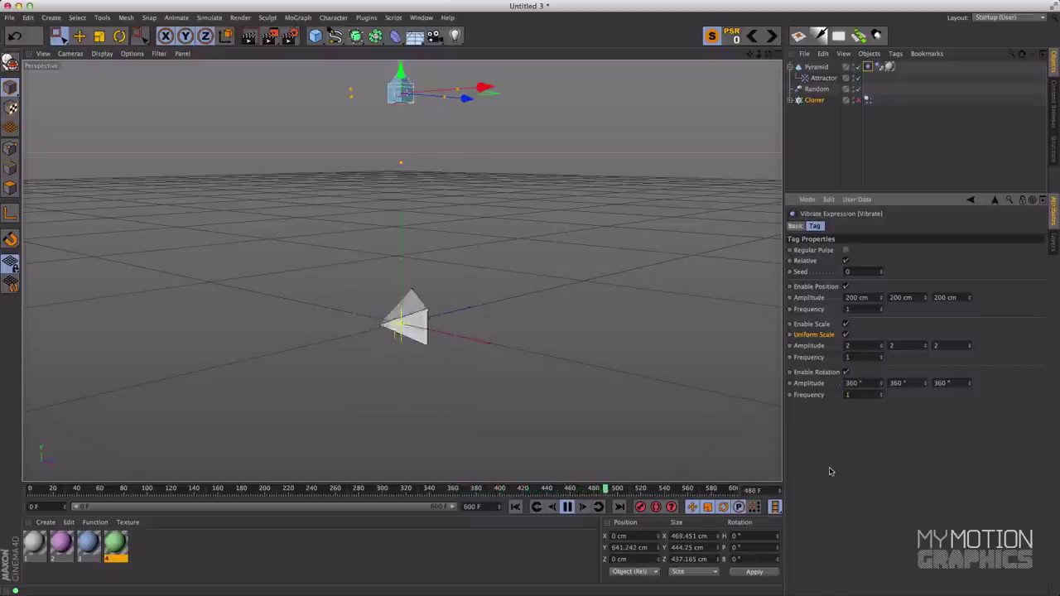
left_click(861, 394)
type("0.5")
key("Return")
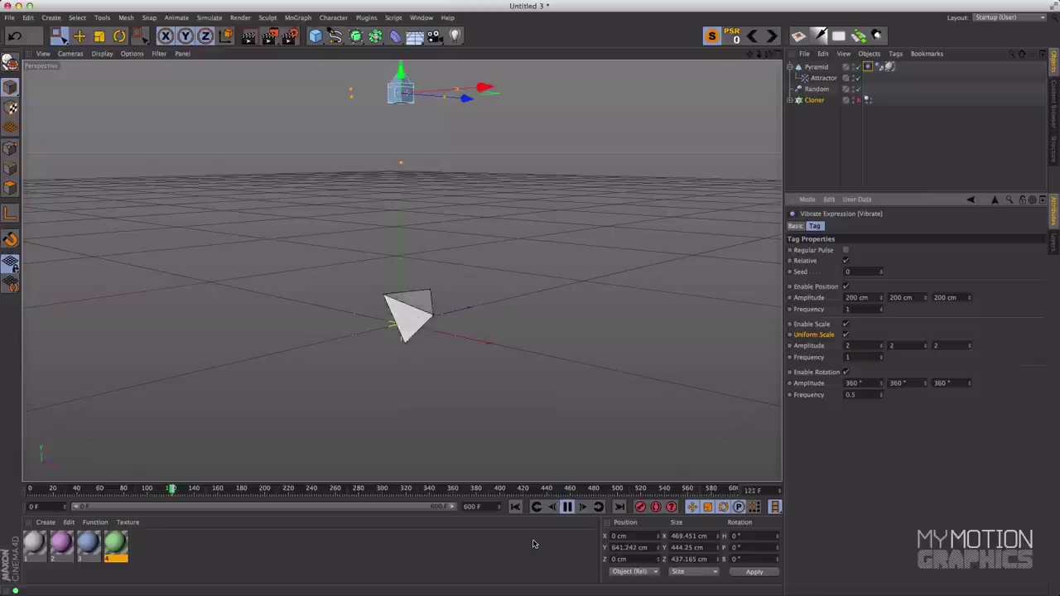
Stop and rewind the animation, and make the Cloner's shapes visible again.
left_click(567, 507)
left_click(515, 507)
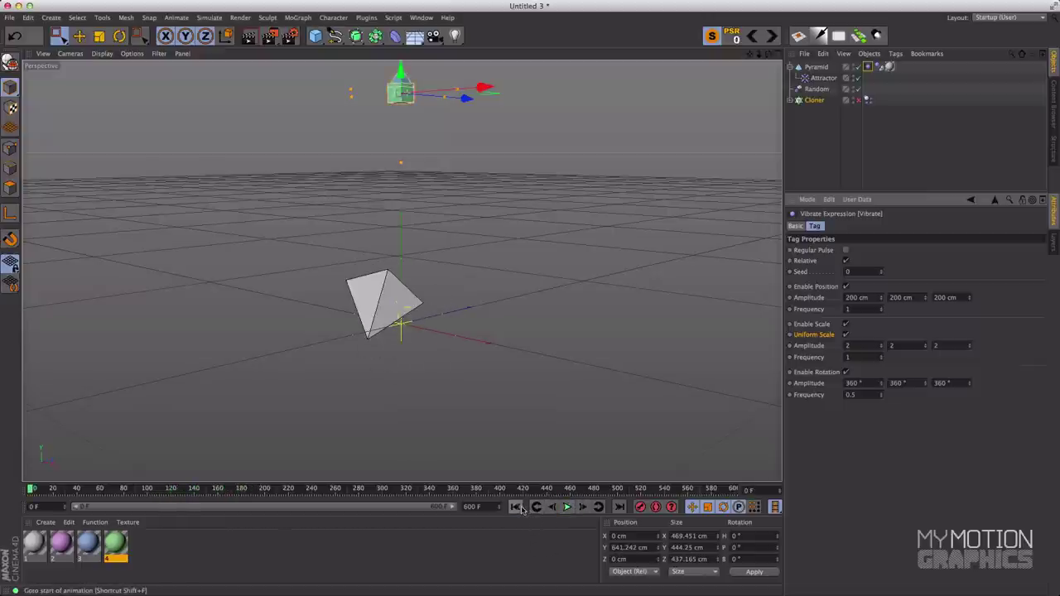
left_click(858, 99)
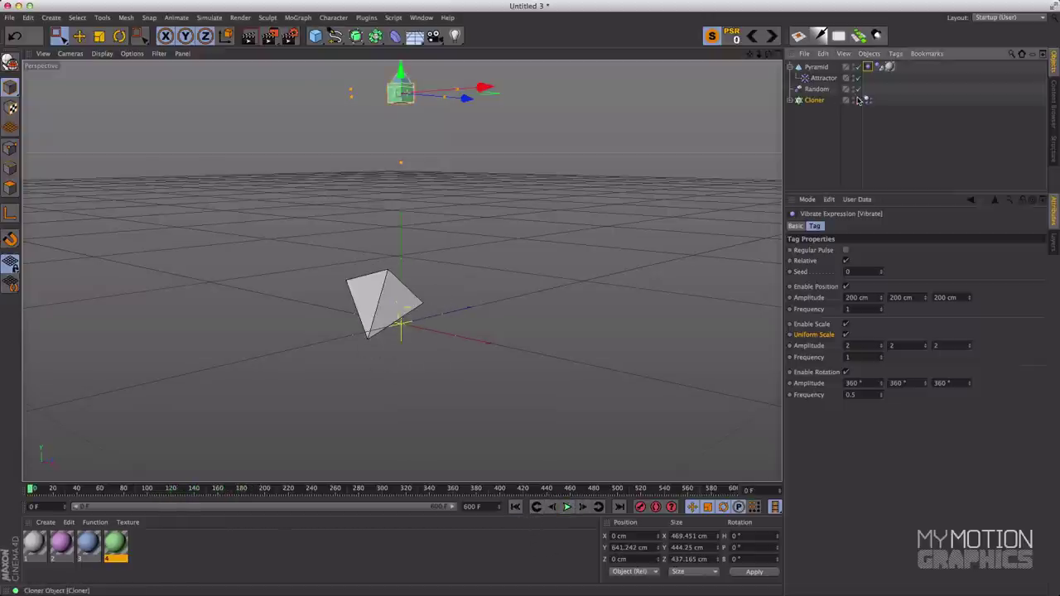
Play the dynamics simulation and pause at frame 428 with clones clustered around the pyramid.
left_click(567, 507)
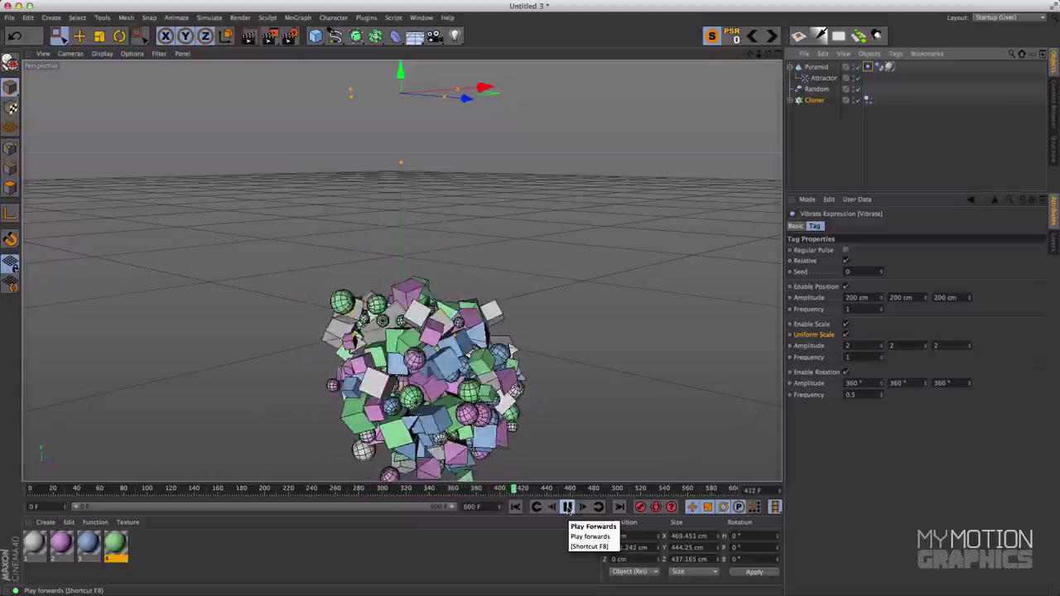
left_click(567, 508)
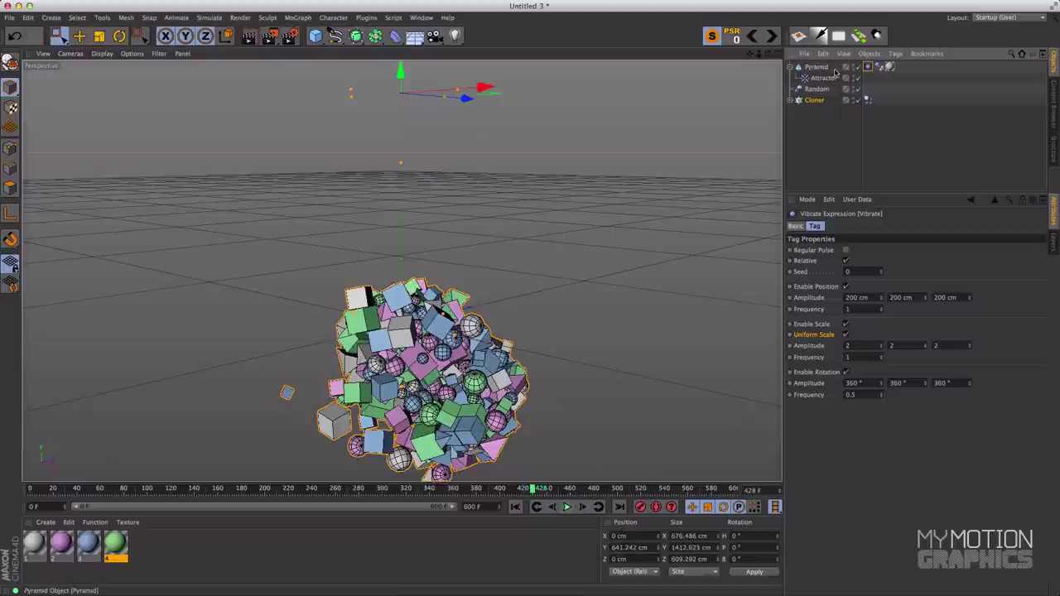
Scale the Pyramid down to about 91 cm and replay the simulation from frame 0.
left_click(815, 100)
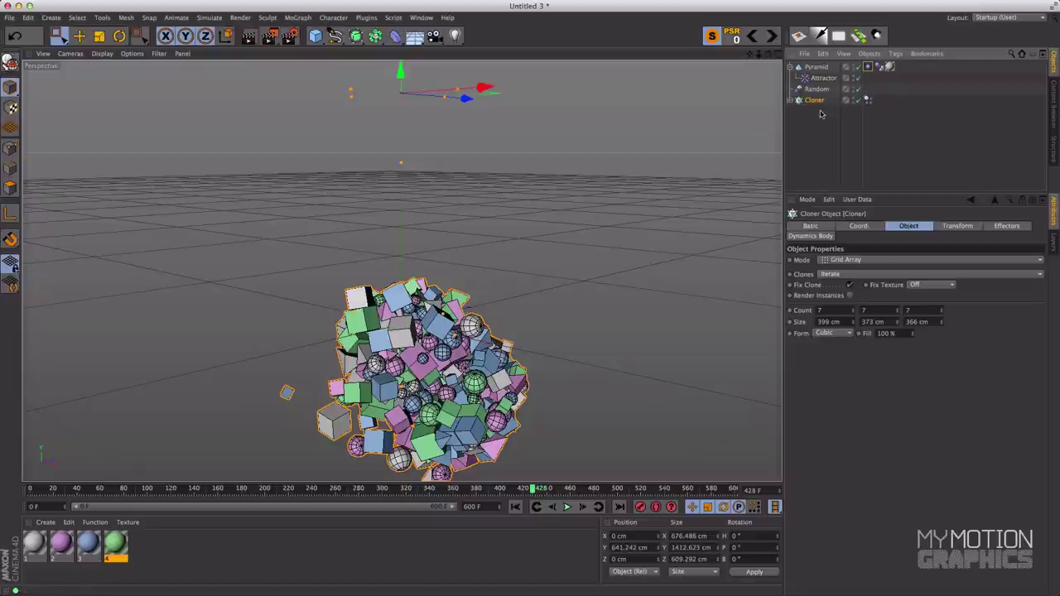
left_click(816, 68)
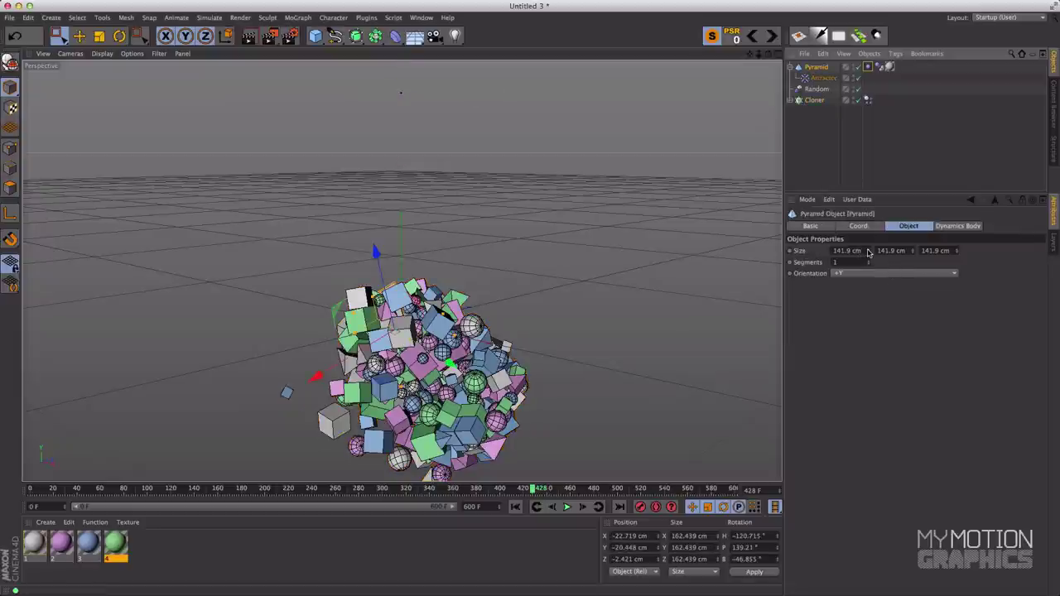
key("t")
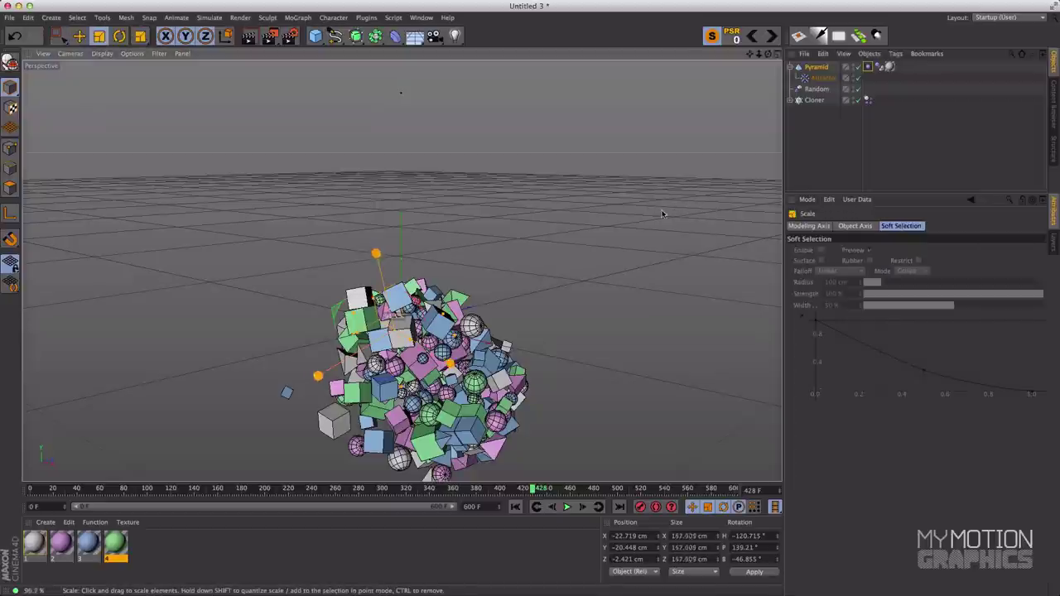
left_click_drag(664, 215, 577, 319)
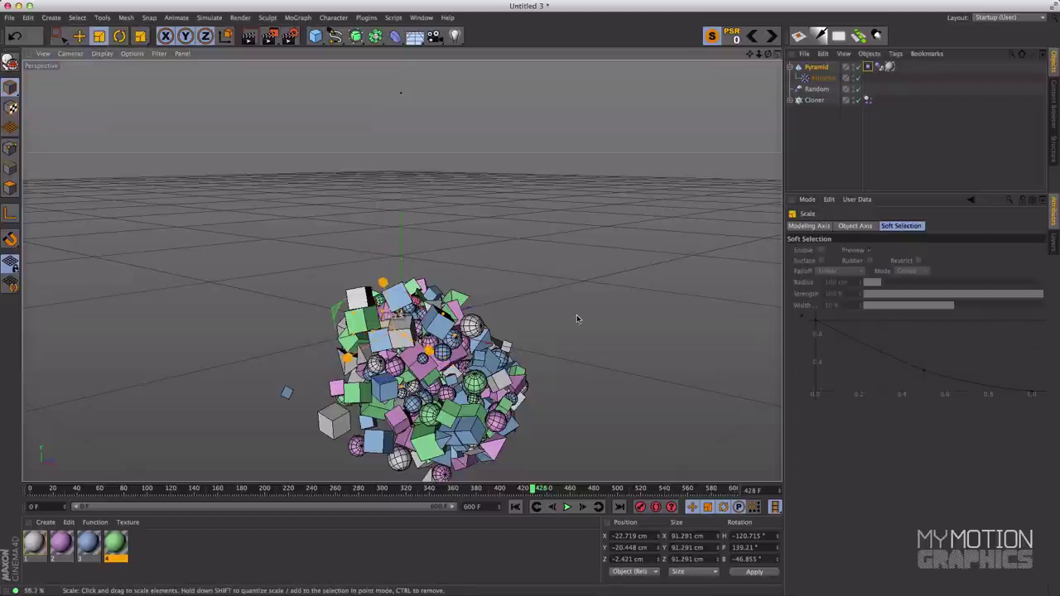
left_click(514, 507)
left_click(567, 508)
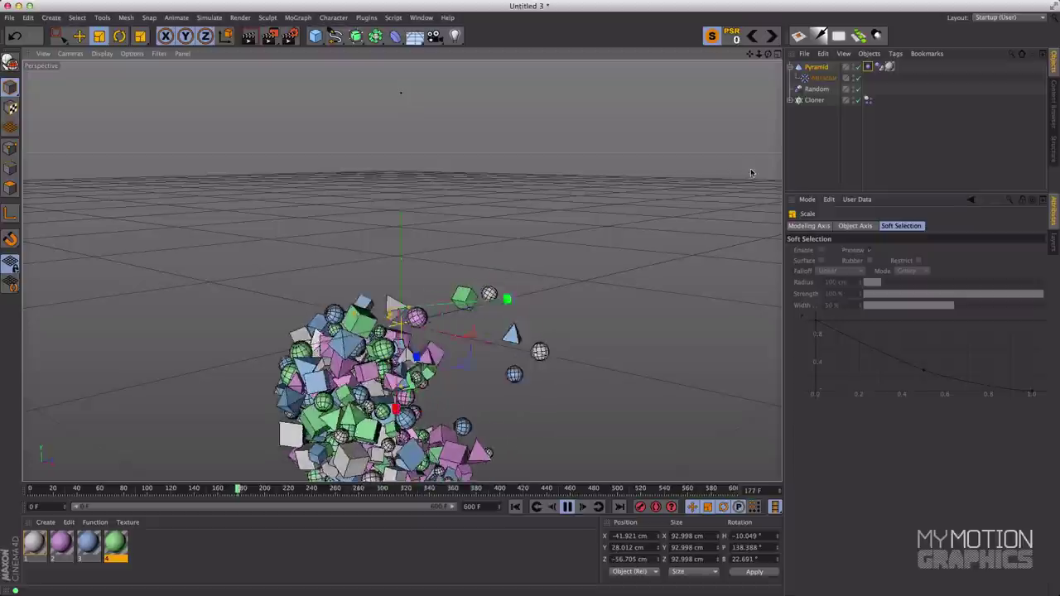
left_click(824, 77)
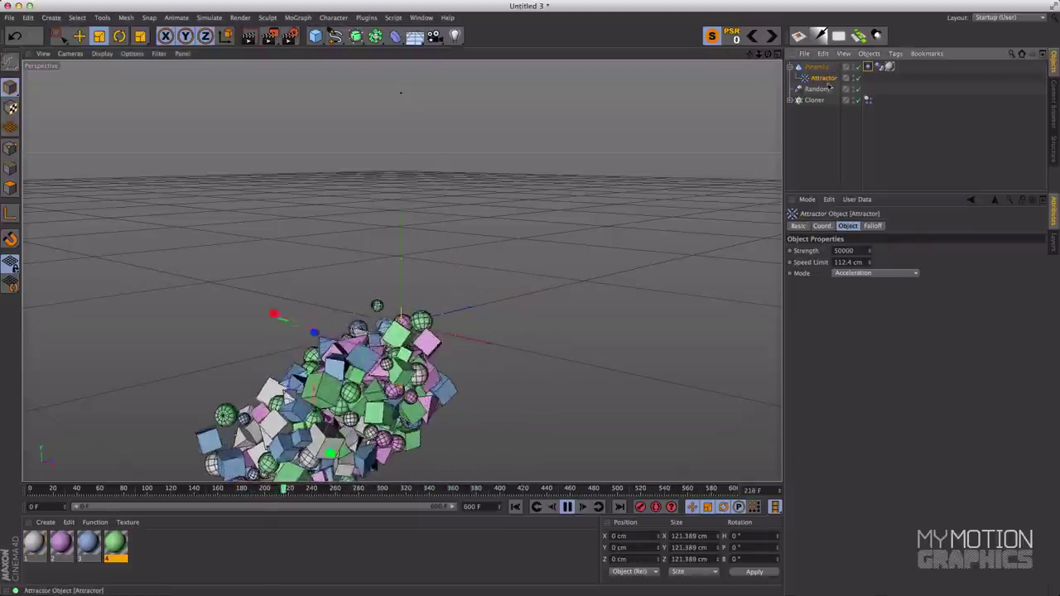
Raise the Attractor's strength to 60000 and rewind the simulation to the start.
double_click(844, 250)
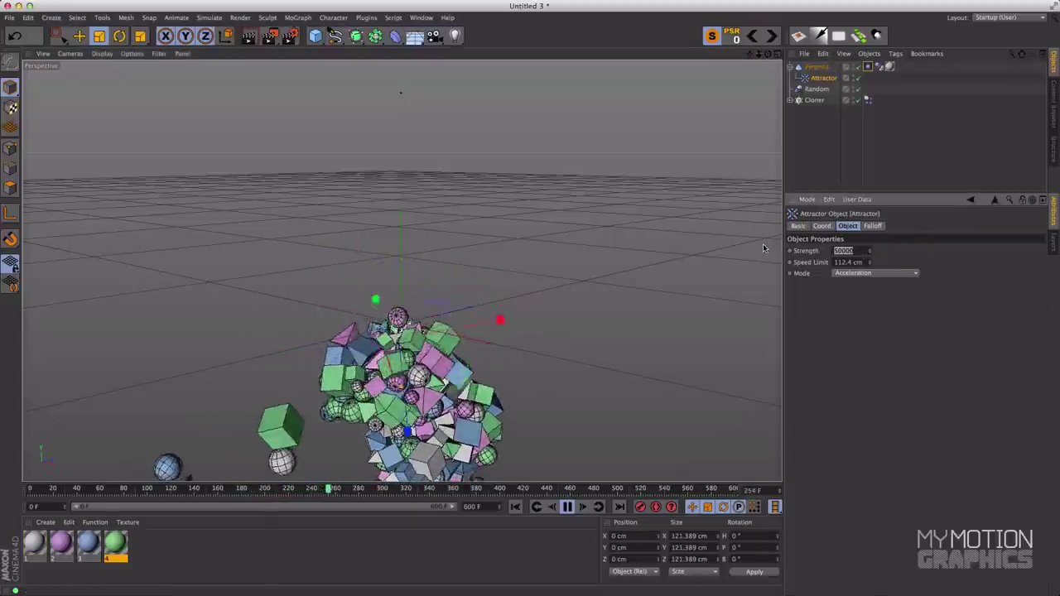
type("6000")
key("Return")
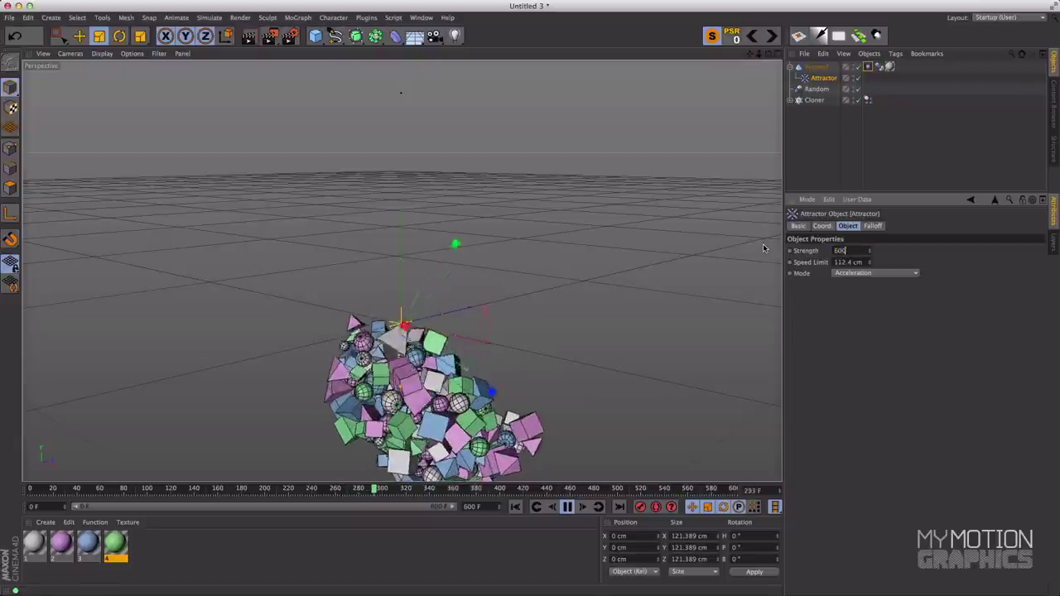
type("00")
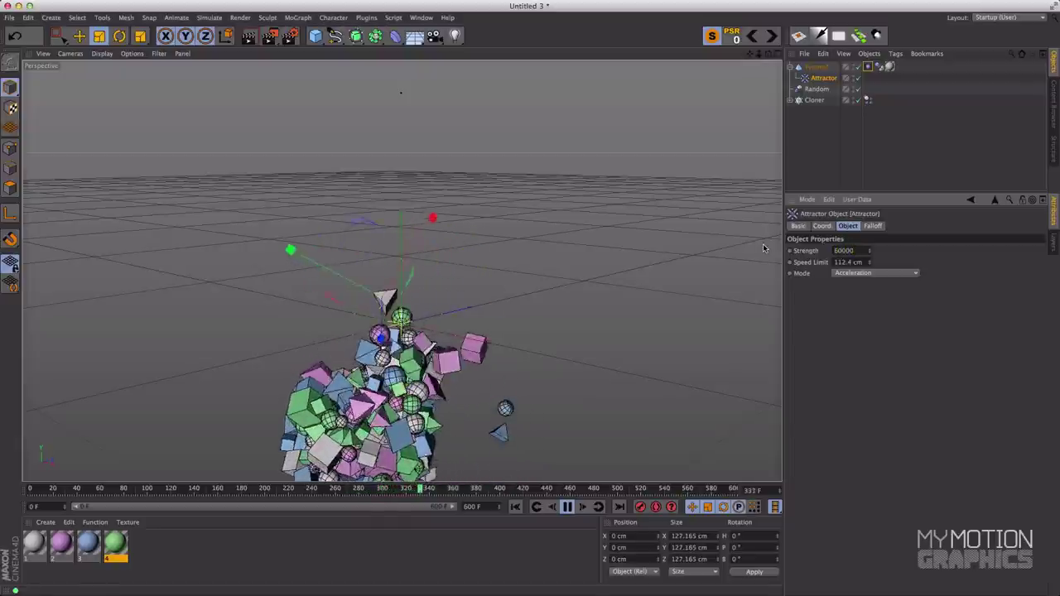
left_click(515, 506)
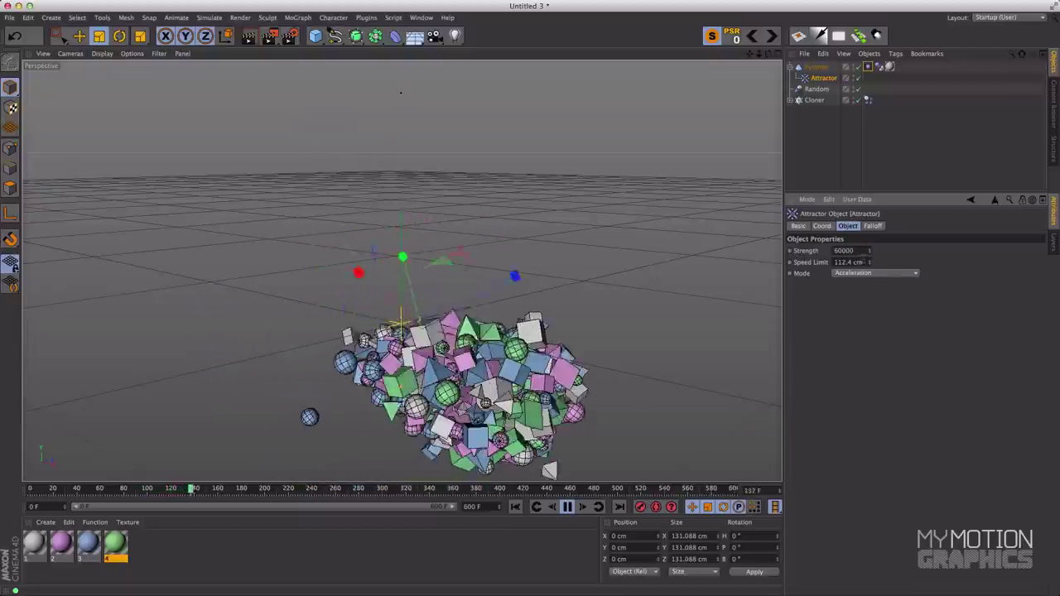
Set the Attractor's speed limit to 200 cm.
left_click(849, 262)
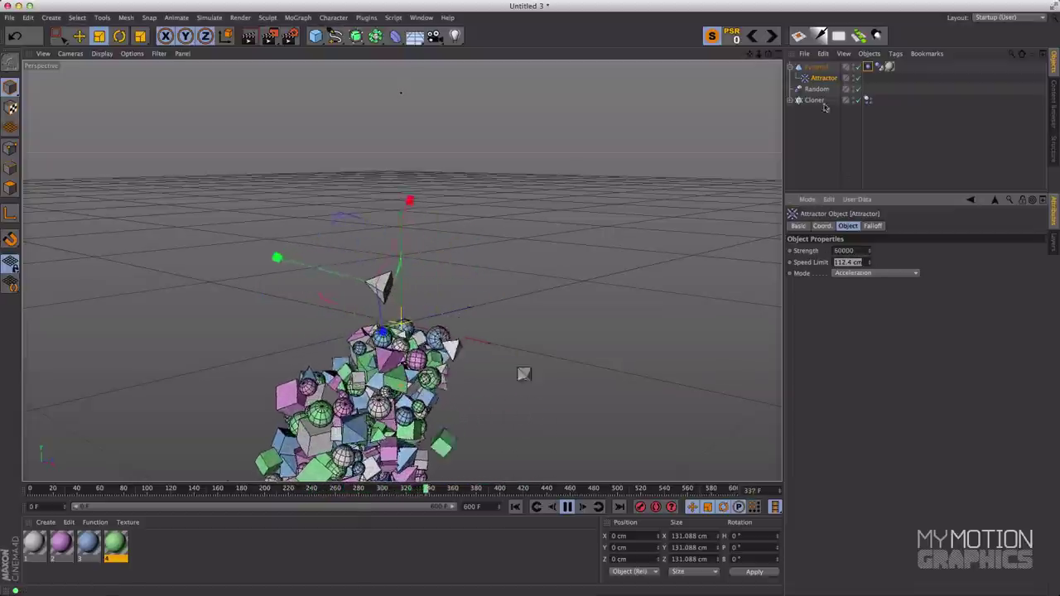
left_click(490, 412)
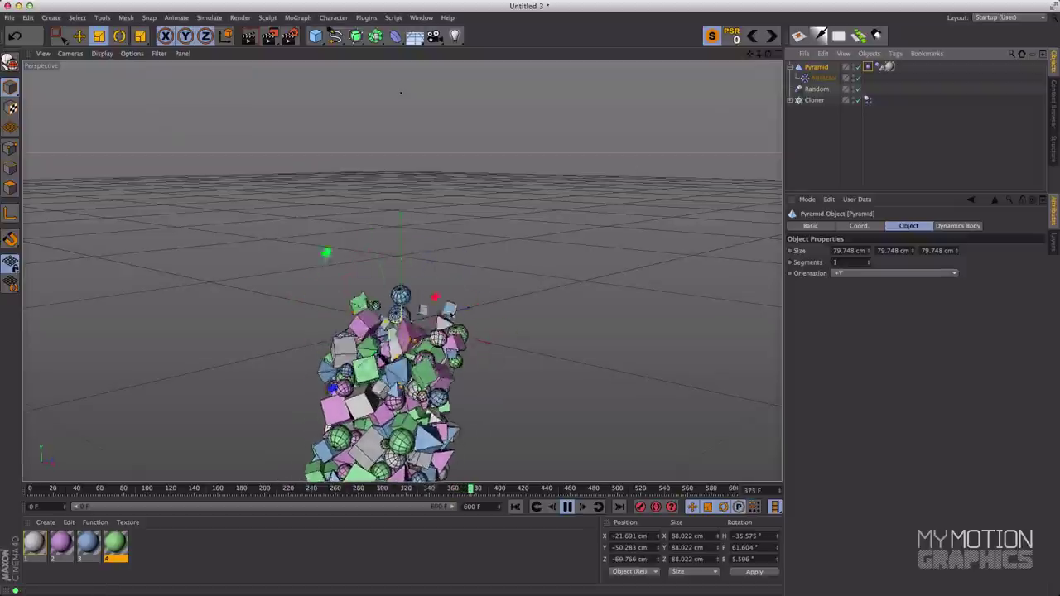
left_click(823, 77)
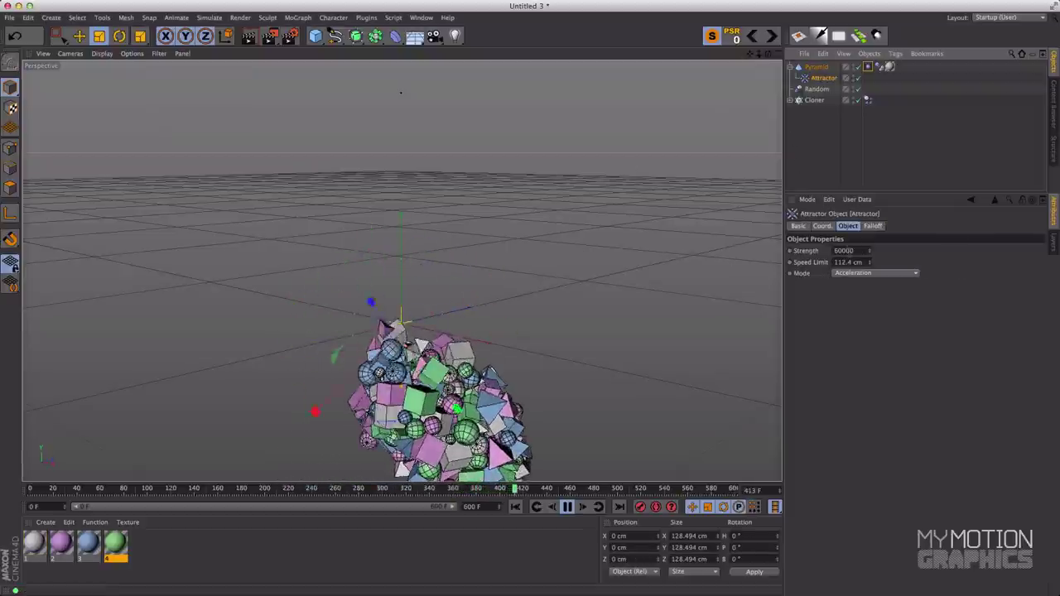
left_click(841, 261)
left_click(824, 79)
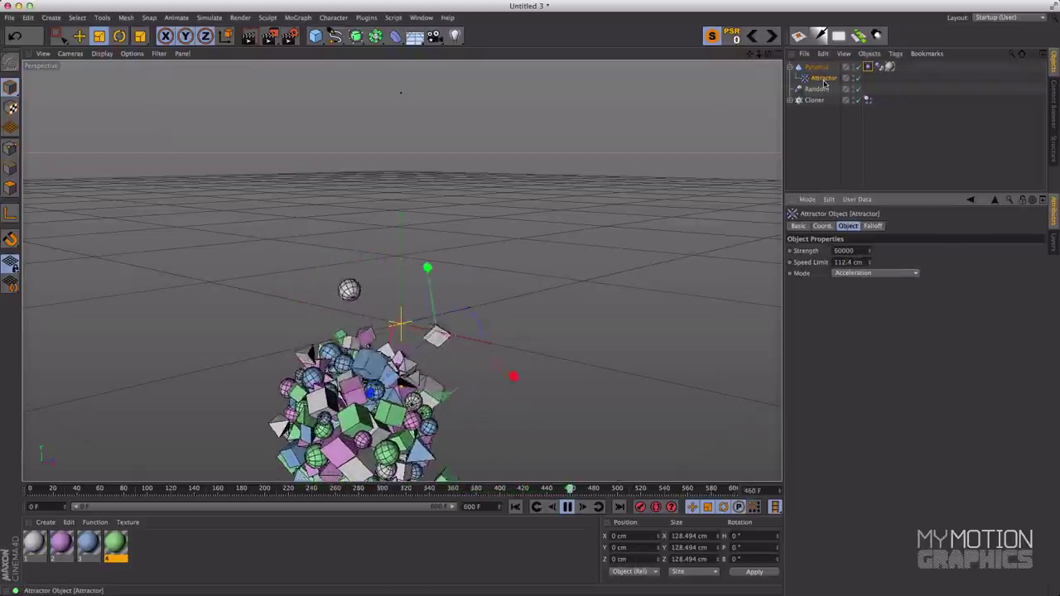
double_click(848, 262)
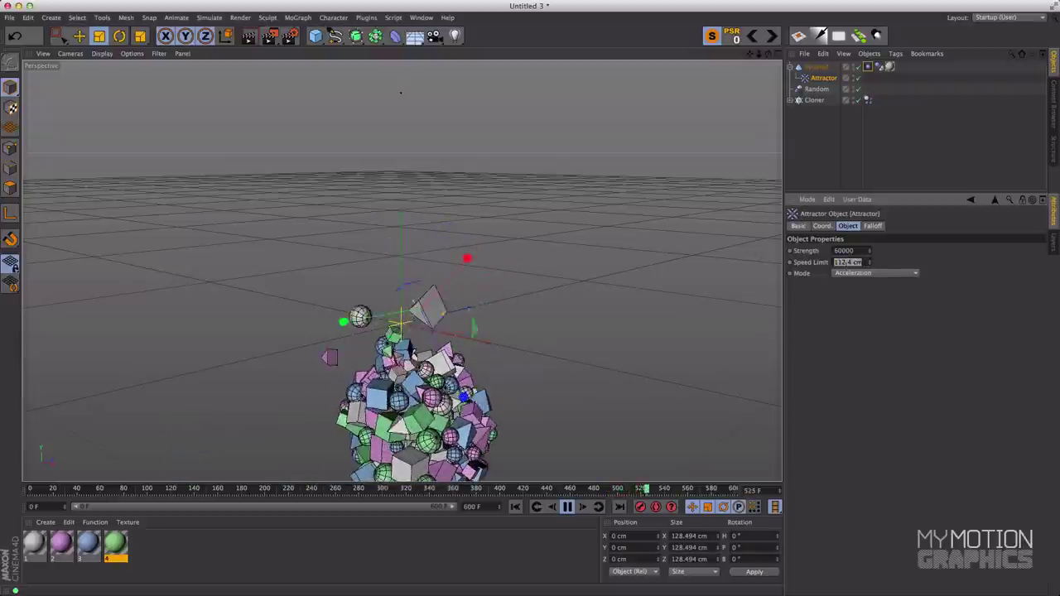
key("Return")
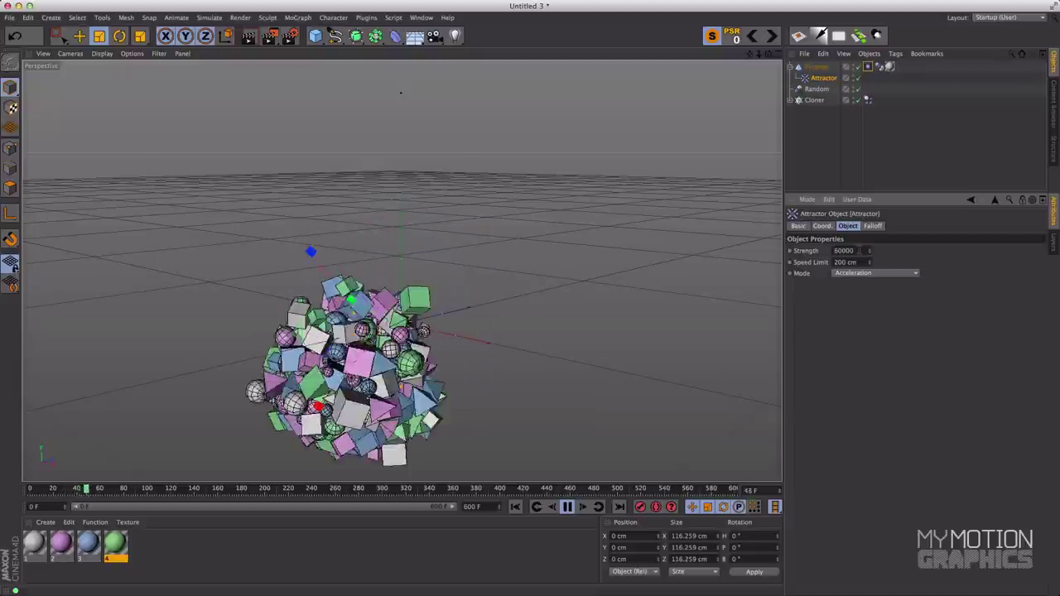
left_click(816, 67)
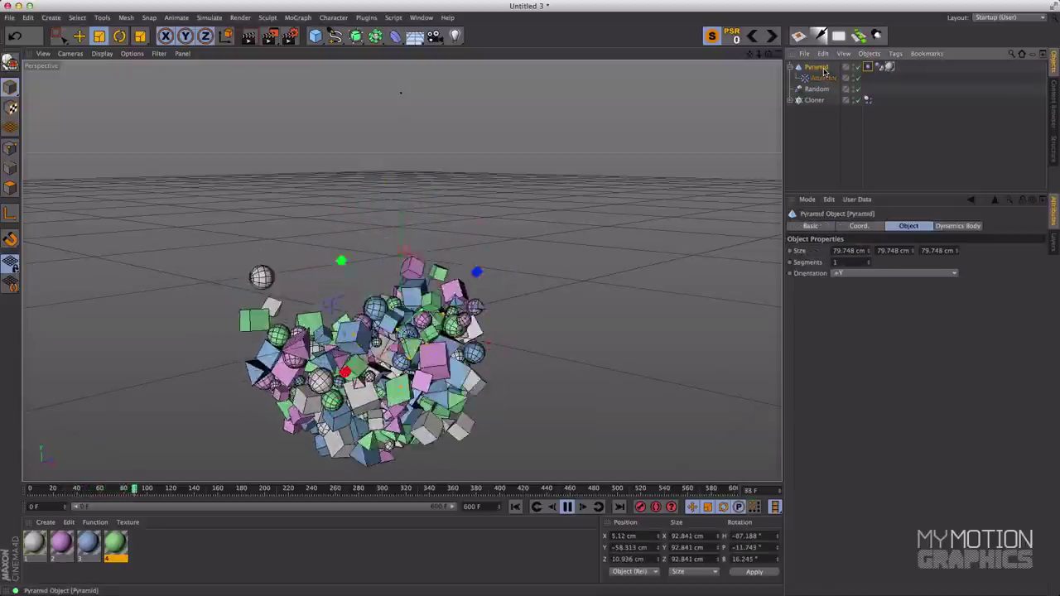
In the pyramid's Vibrate tag, set position frequency to 0.8 and rotation frequency to 0.25.
left_click(867, 66)
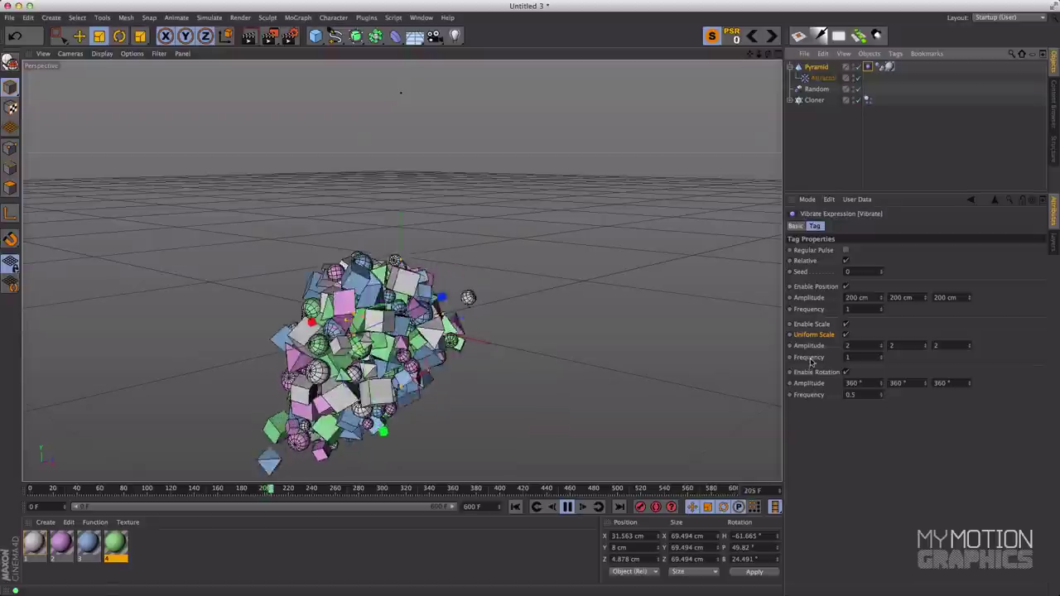
left_click(859, 309)
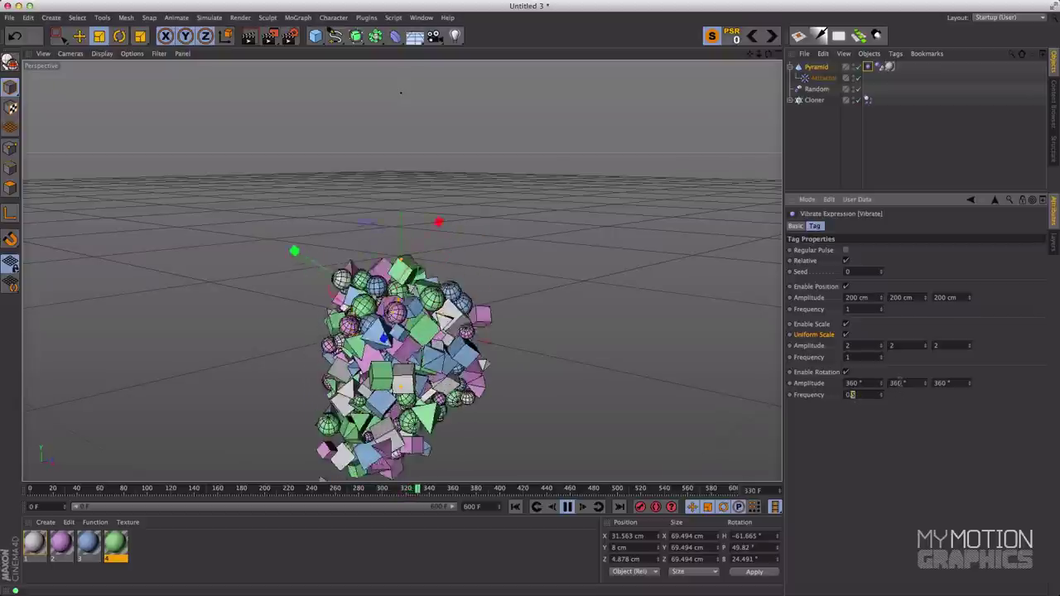
key("Return")
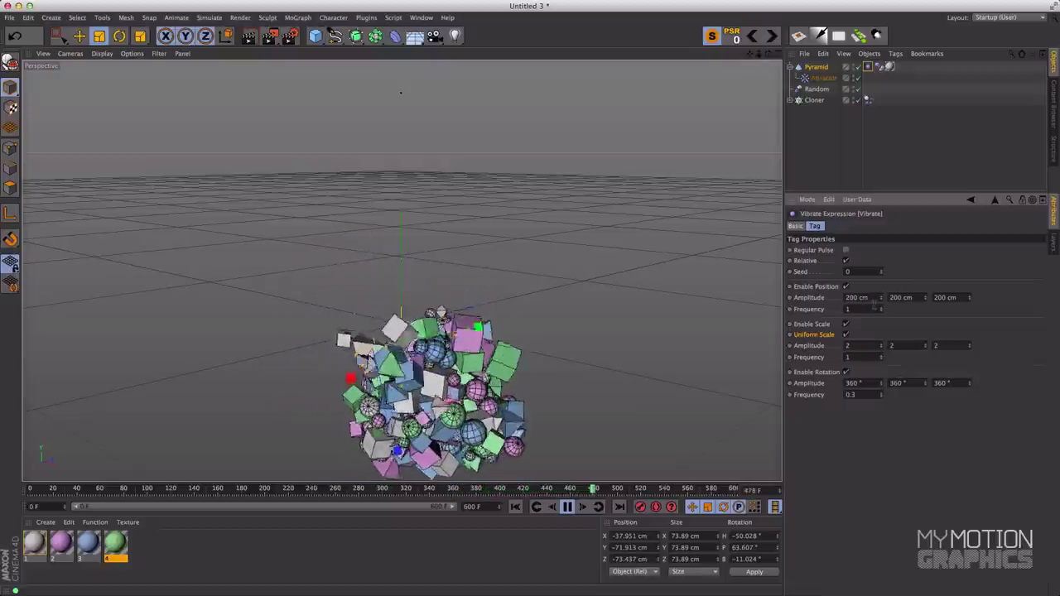
double_click(847, 309)
type("0.5")
key("Return")
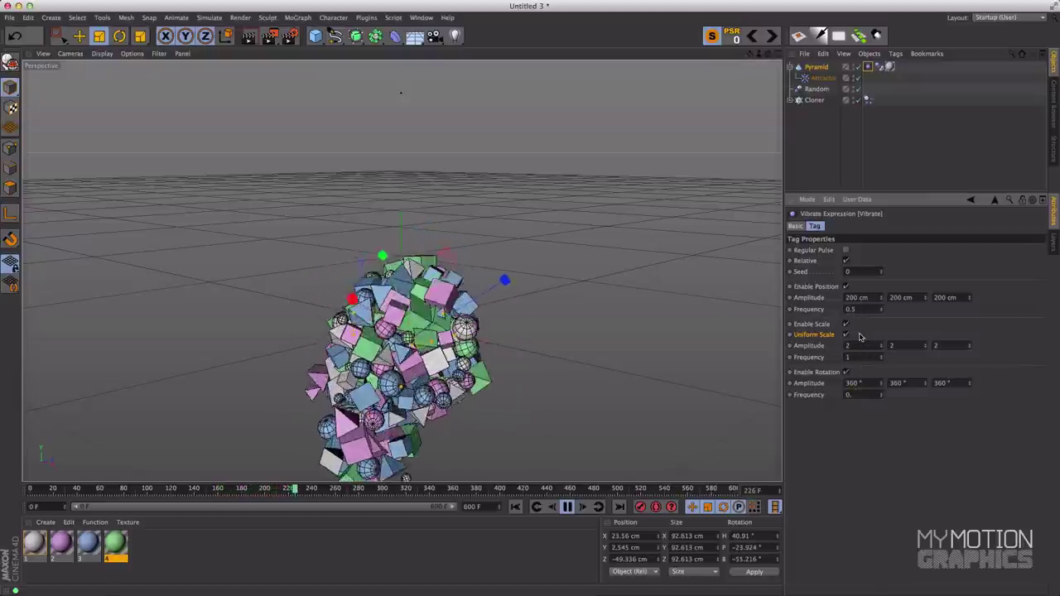
key("Return")
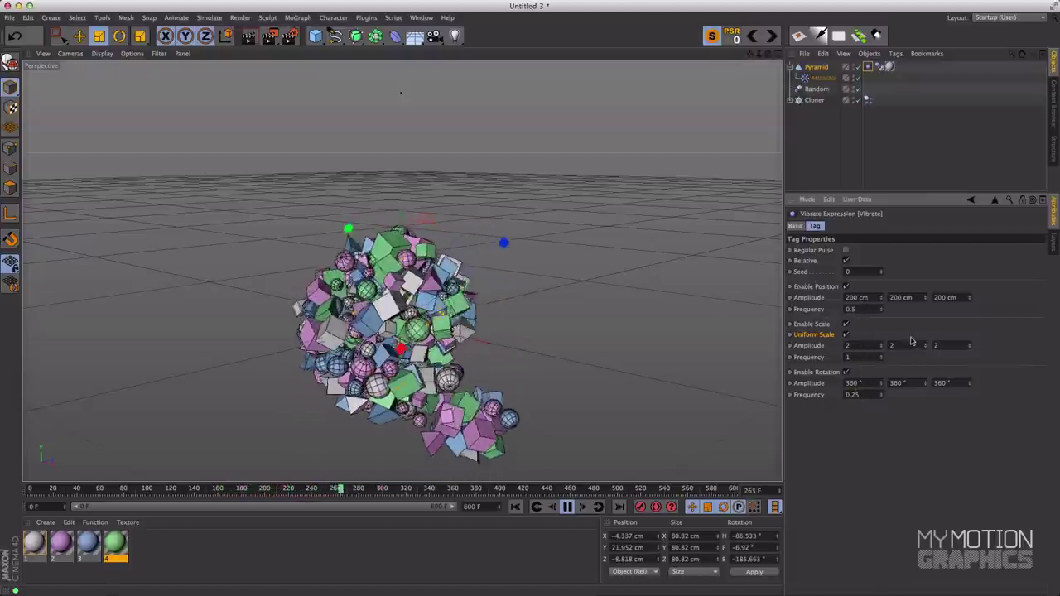
left_click(861, 309)
type("0.8")
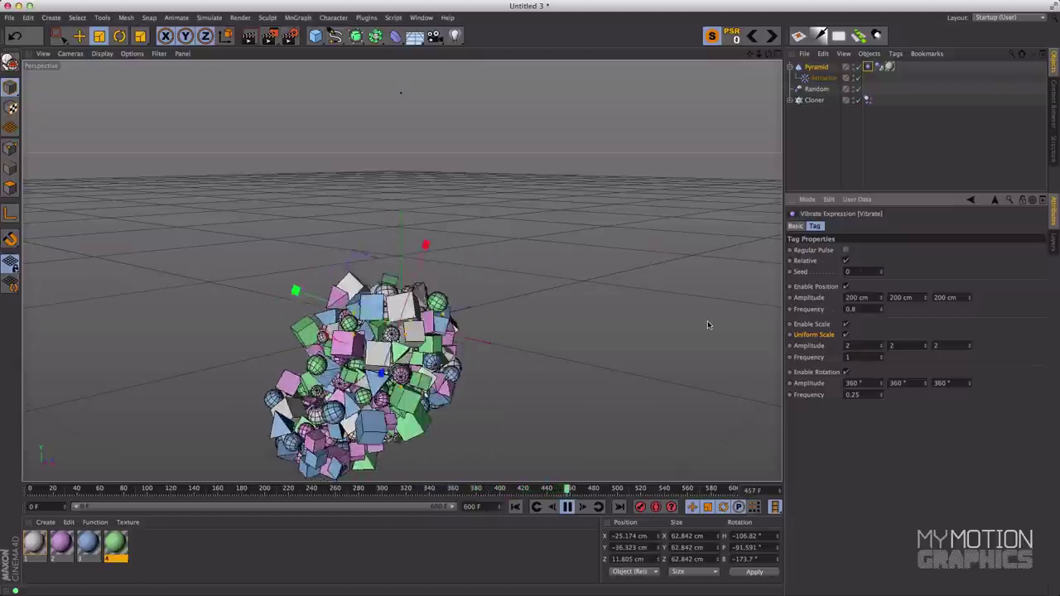
left_click(822, 78)
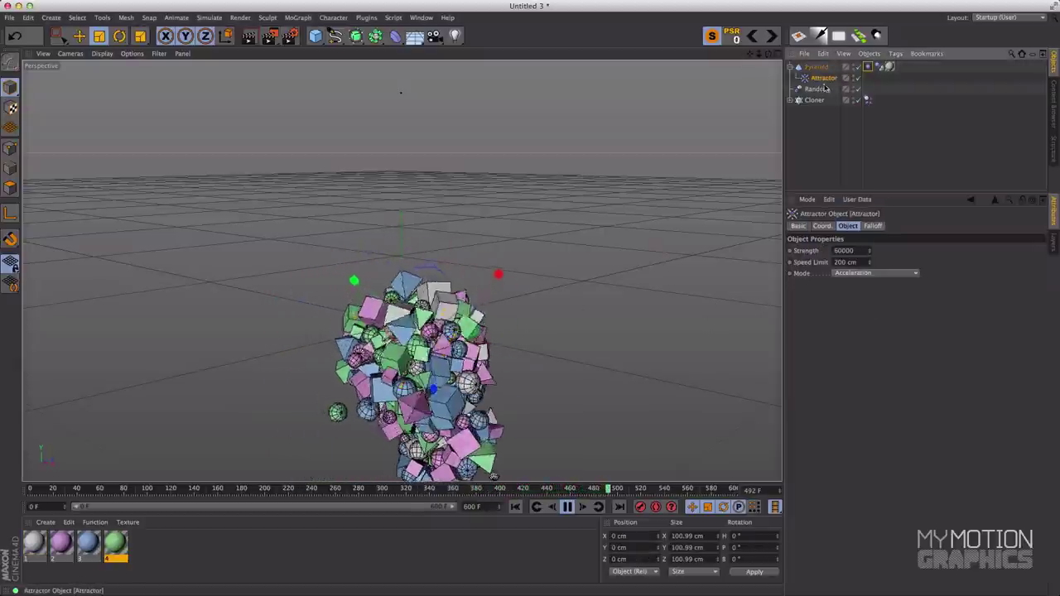
Raise the Attractor's Strength value to 80000.
left_click(845, 251)
type("60000")
key("Return")
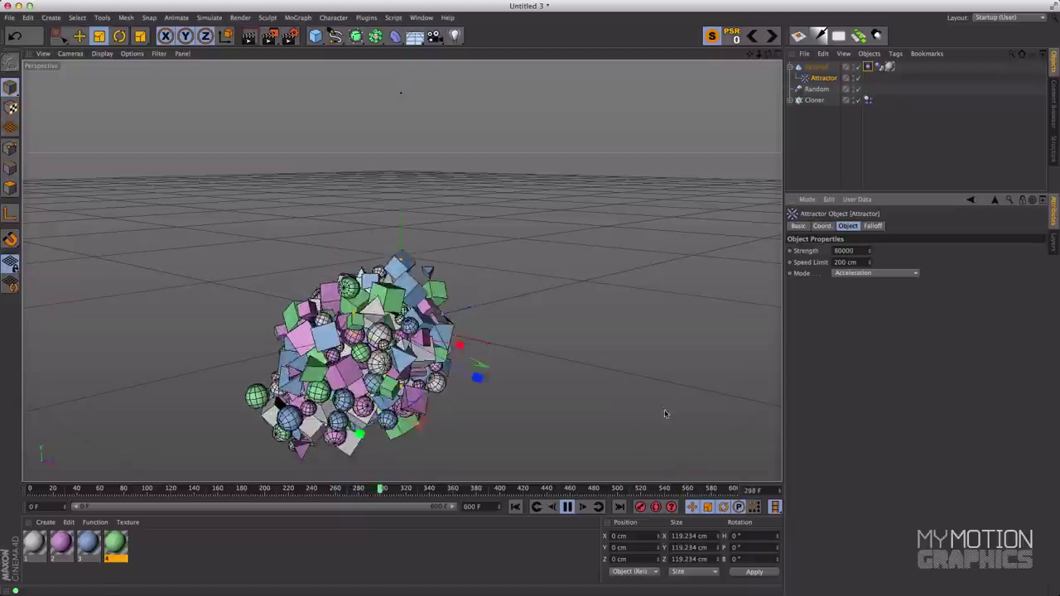
left_click(867, 67)
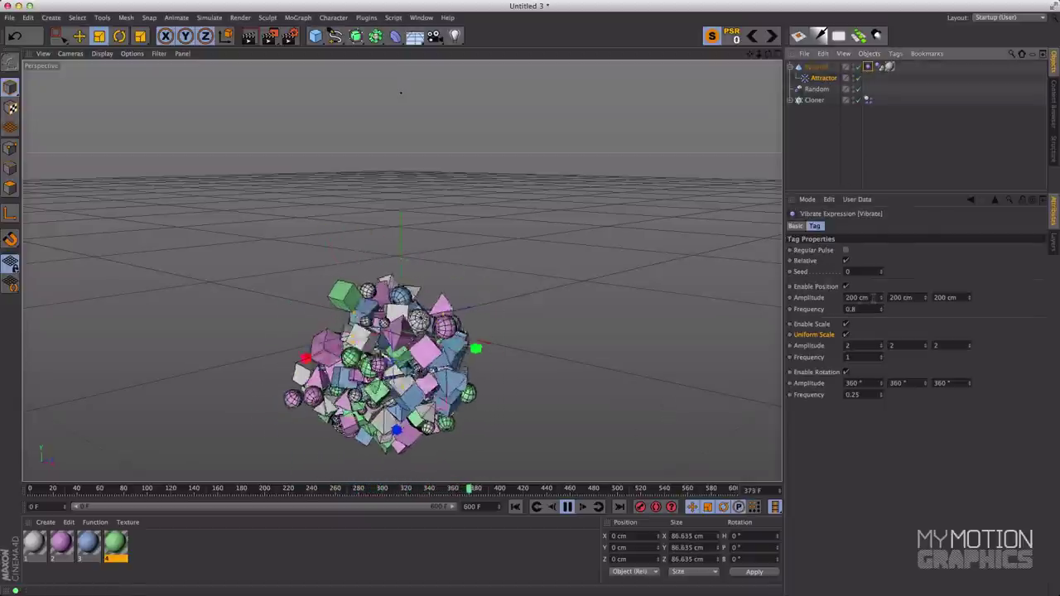
Set the Vibrate tag's X and Y position amplitude to 400 cm.
left_click(857, 298)
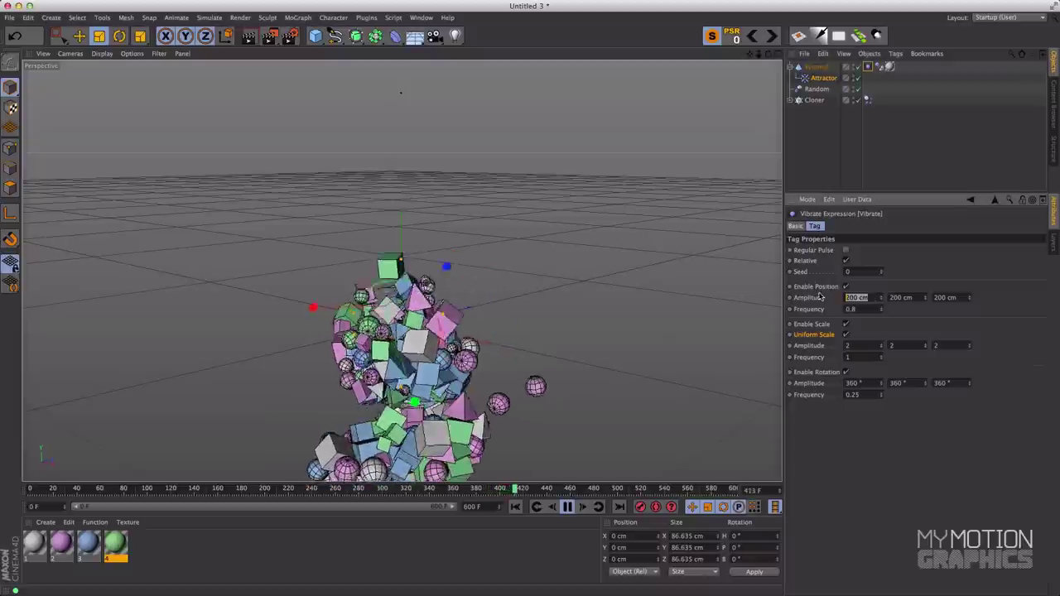
type("400")
key("Tab")
type("4")
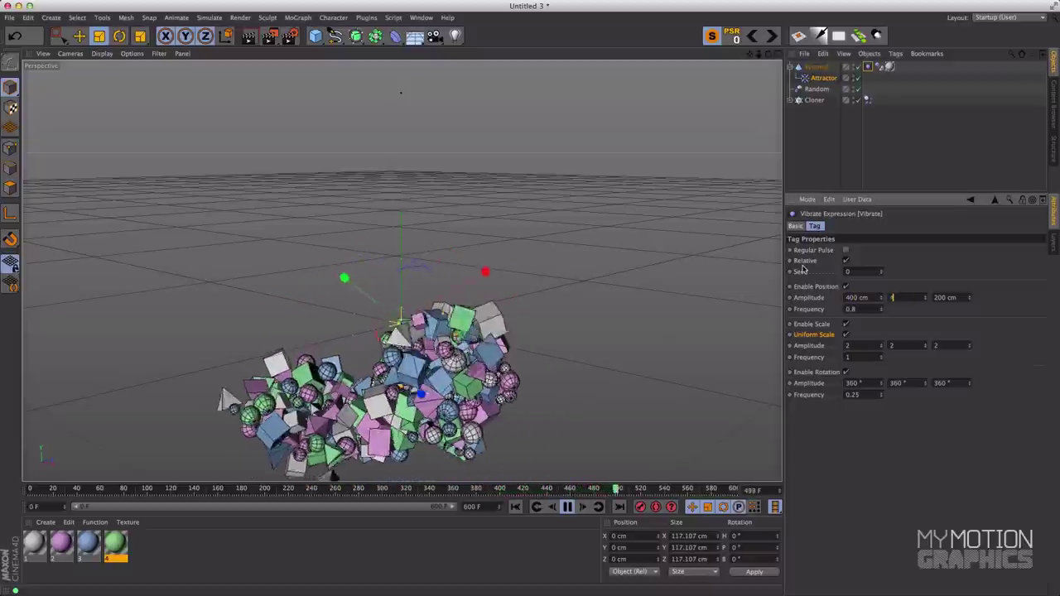
type("00")
key("Tab")
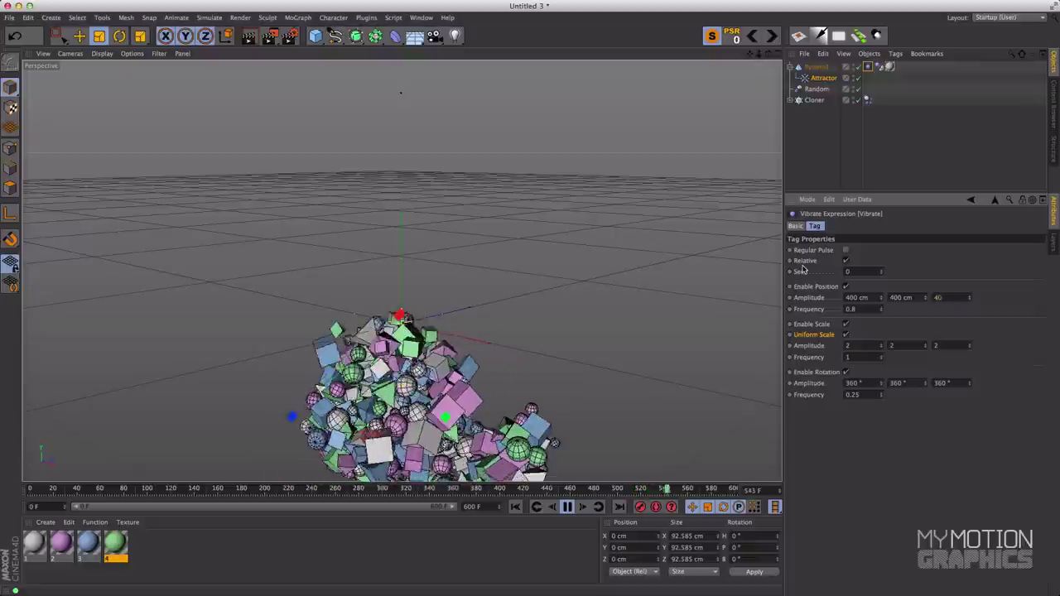
key("0")
Review the attractor's coordinates and object settings, then go back to the pyramid's Vibrate tag.
left_click(824, 77)
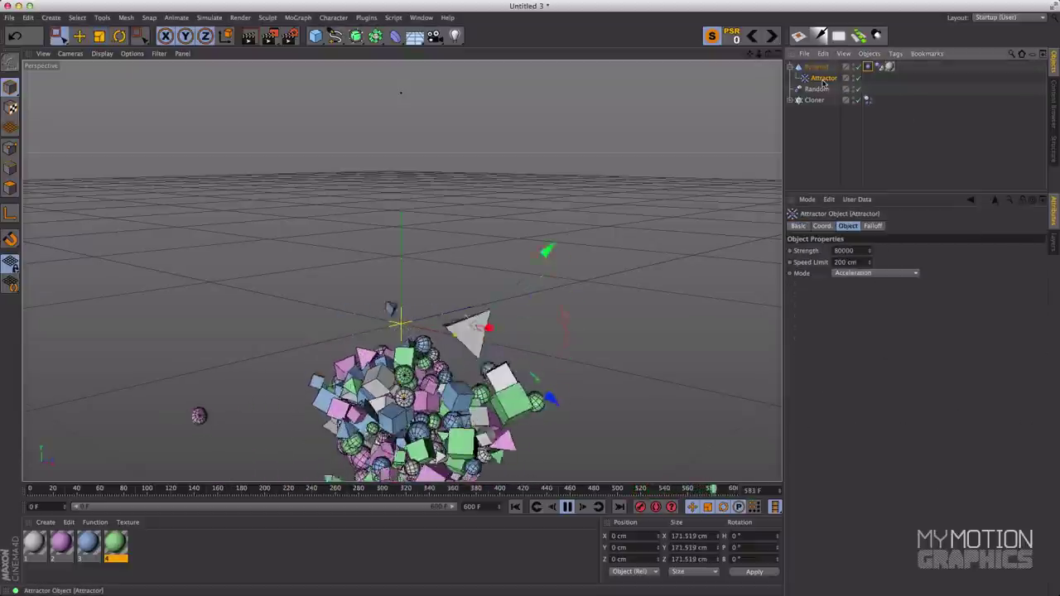
left_click(831, 226, "shift")
left_click(847, 226)
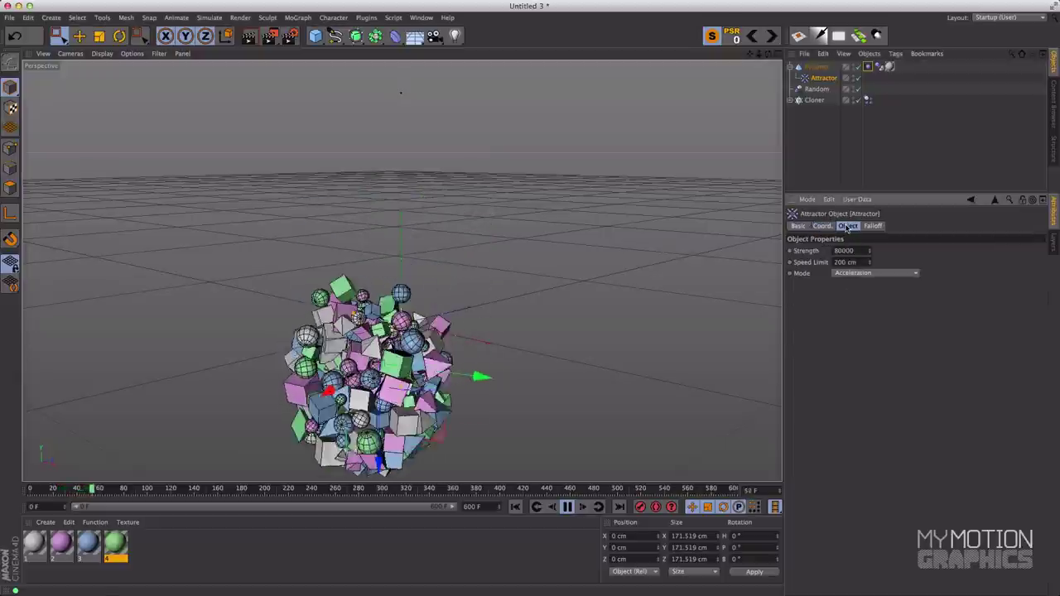
left_click(867, 100)
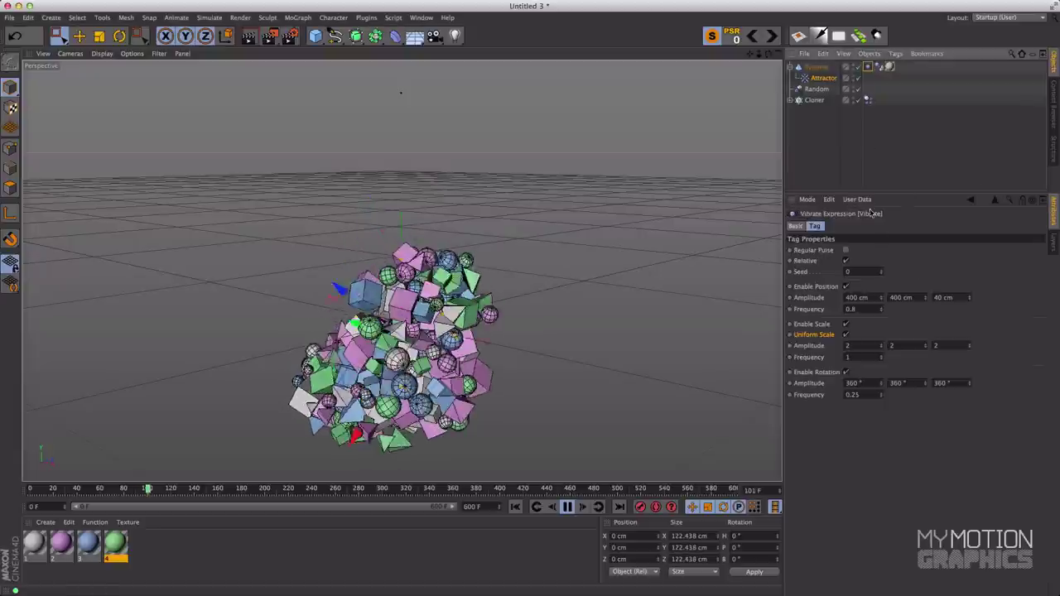
Set Z position amplitude to 400 cm and frequency to 0.5, then replay from frame 0.
double_click(943, 298)
type("400")
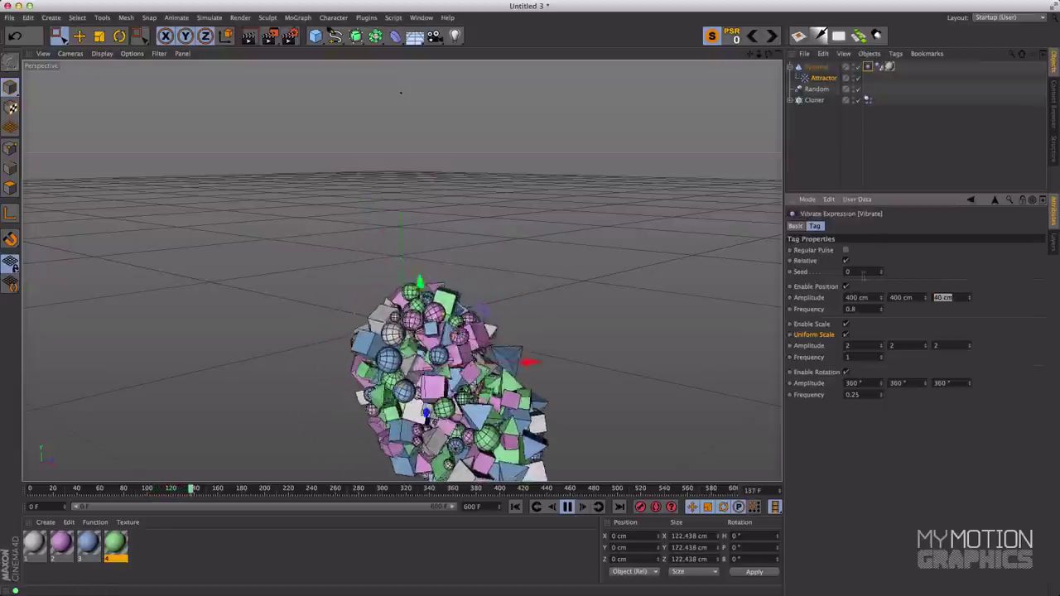
key("Return")
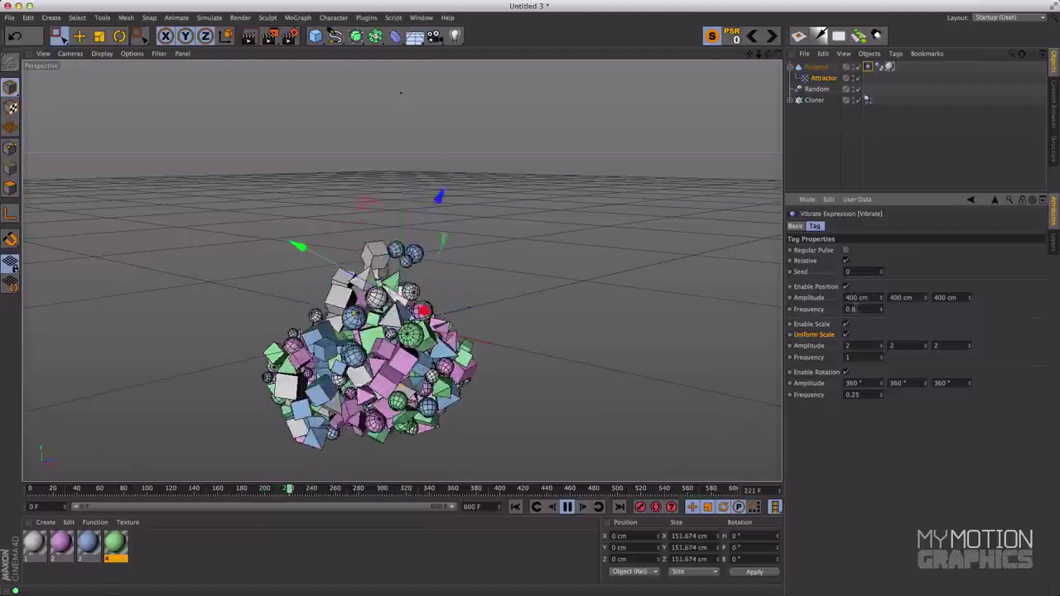
double_click(853, 309)
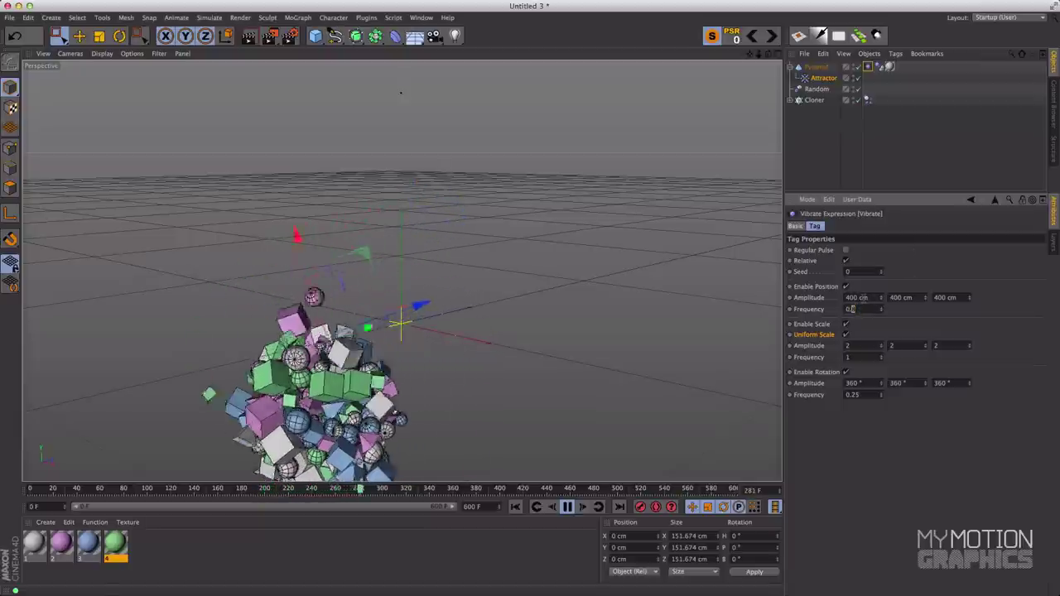
type("0.5")
key("Return")
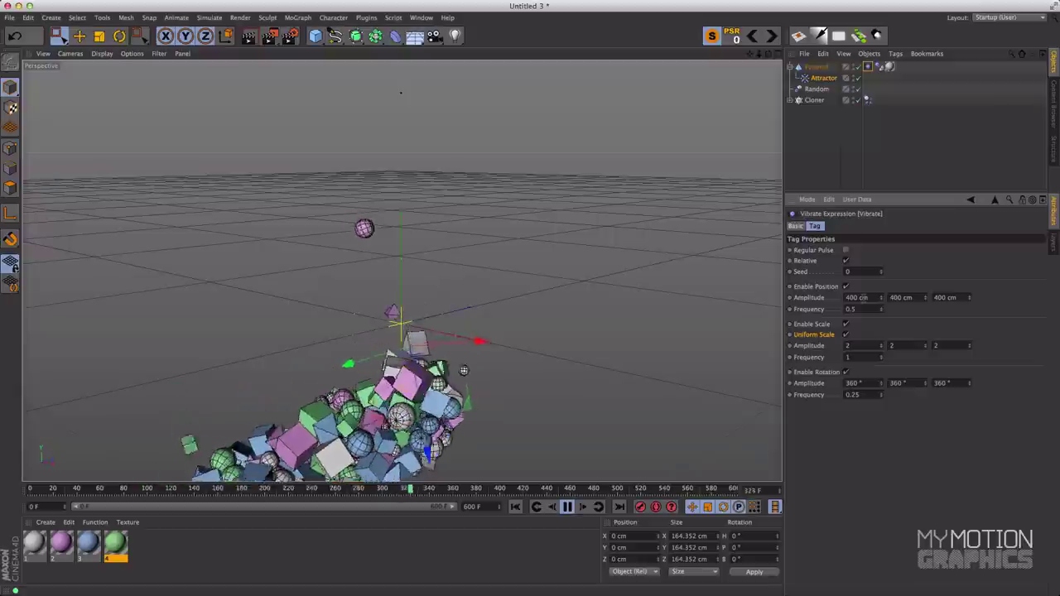
left_click(515, 506)
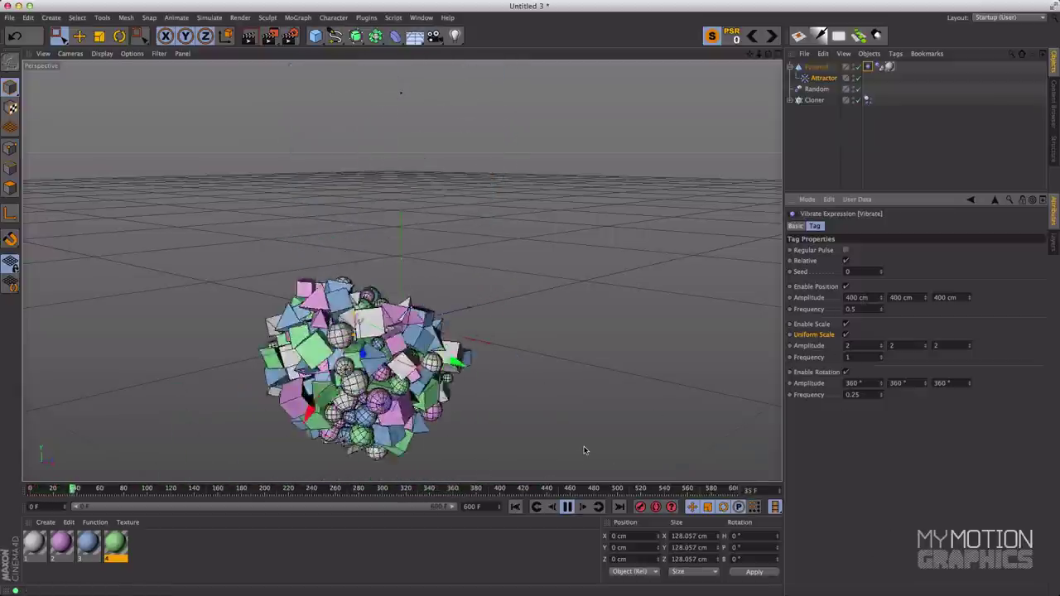
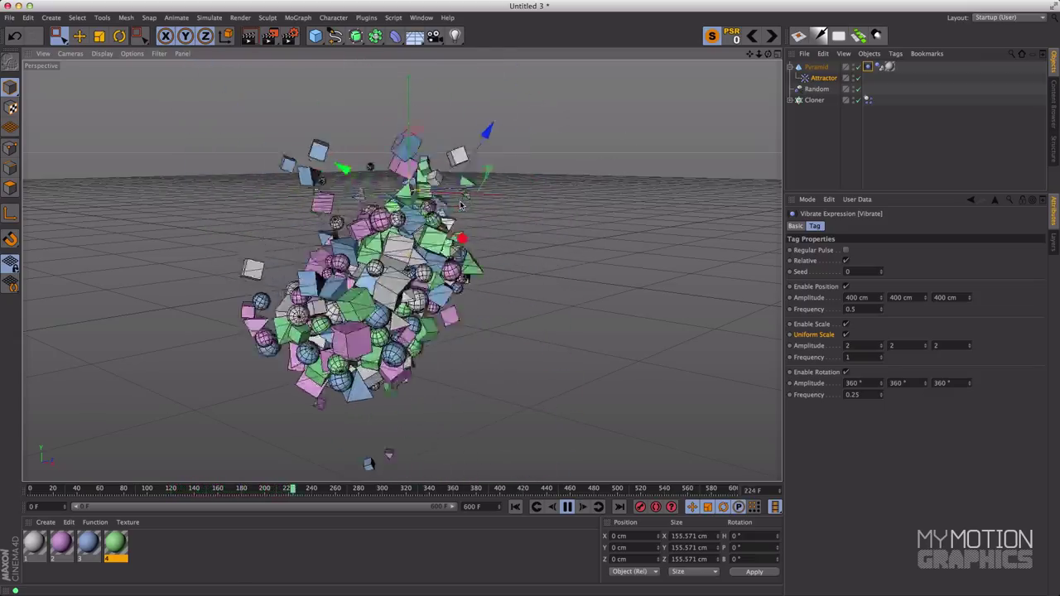
Set the Attractor's Speed Limit to 300 cm and preview the clones swarming around it.
left_click(492, 180)
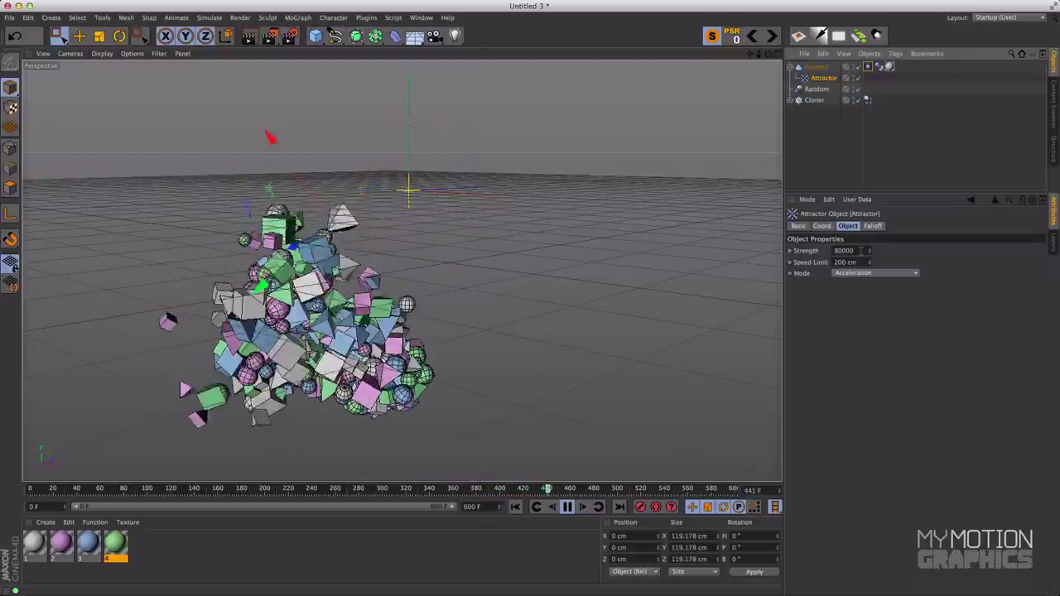
type("3")
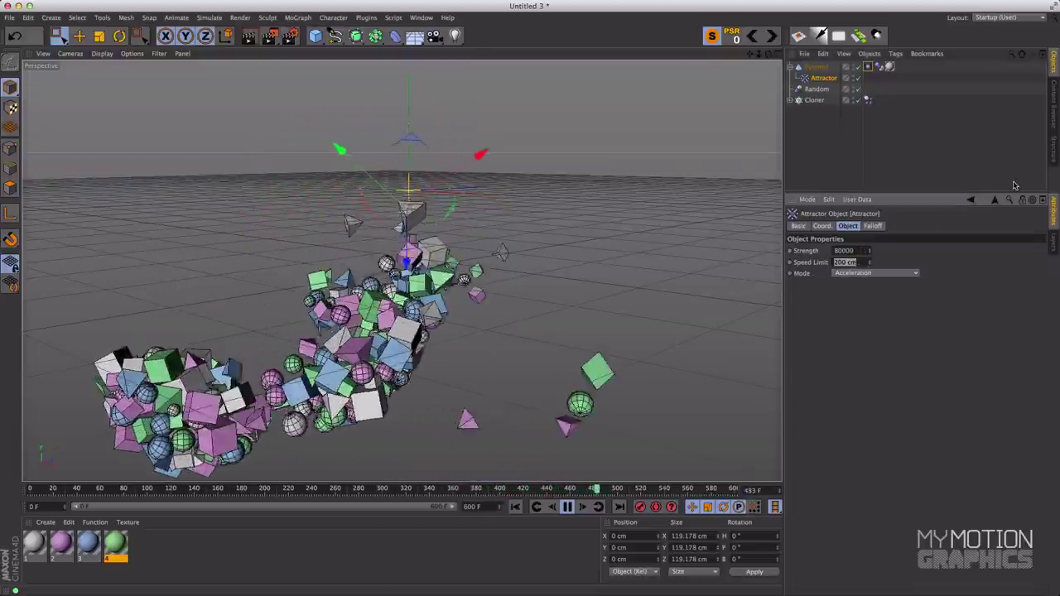
type("00")
key("Return")
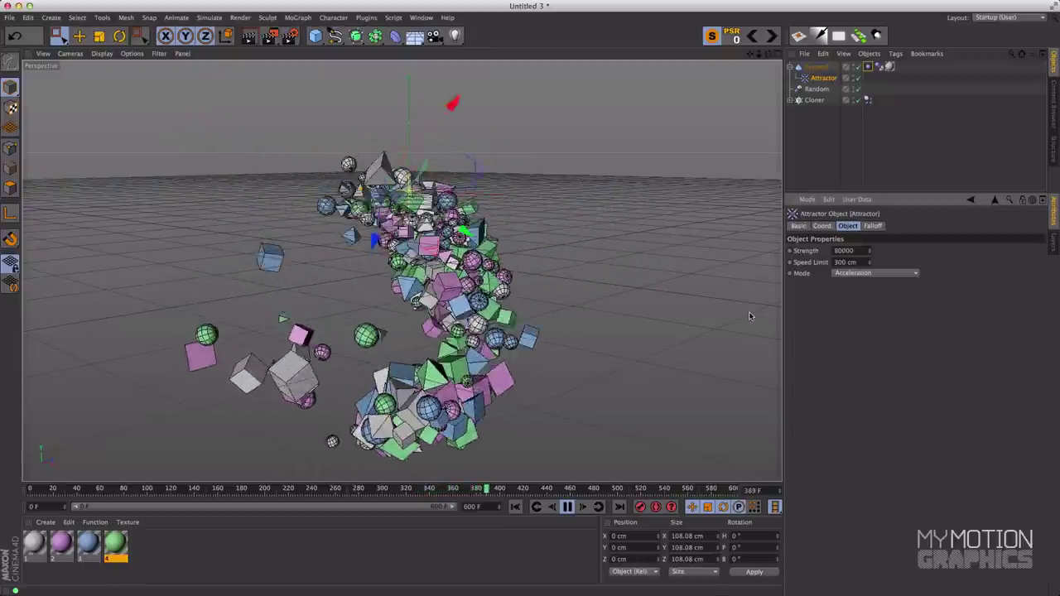
left_click(569, 508)
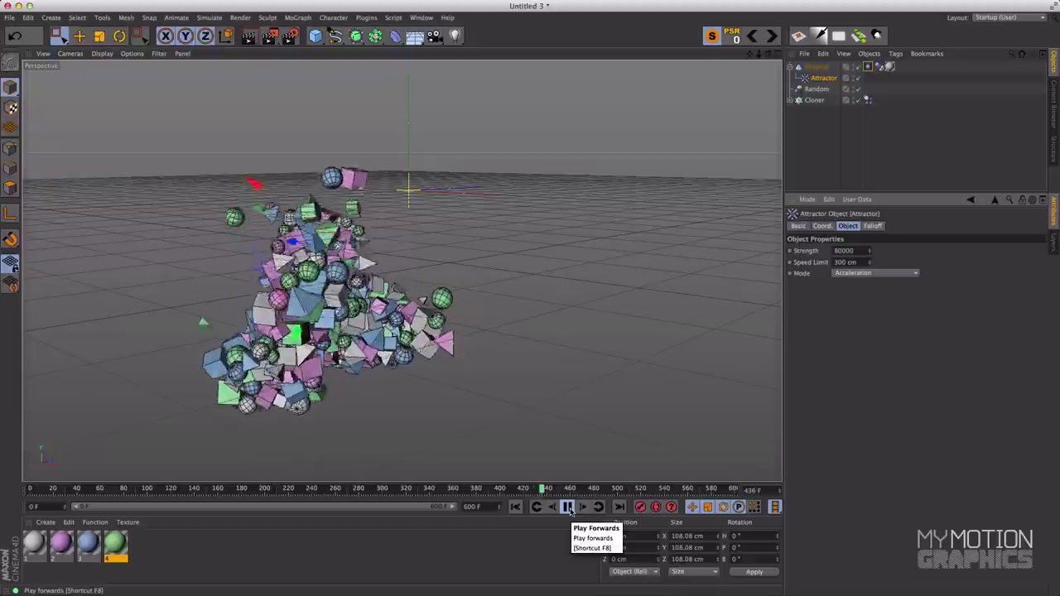
left_click(812, 68)
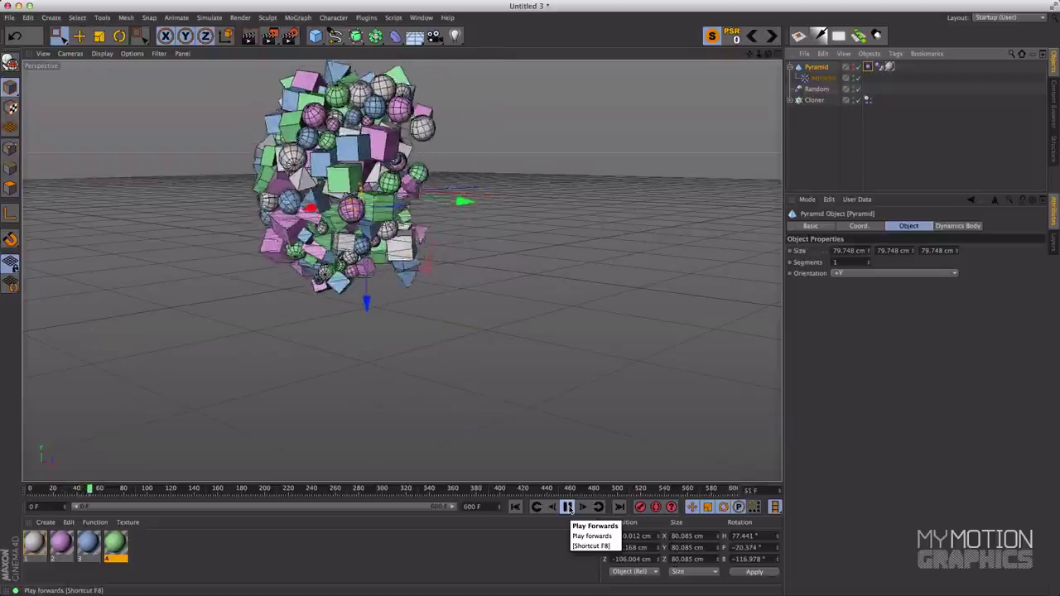
left_click(568, 507)
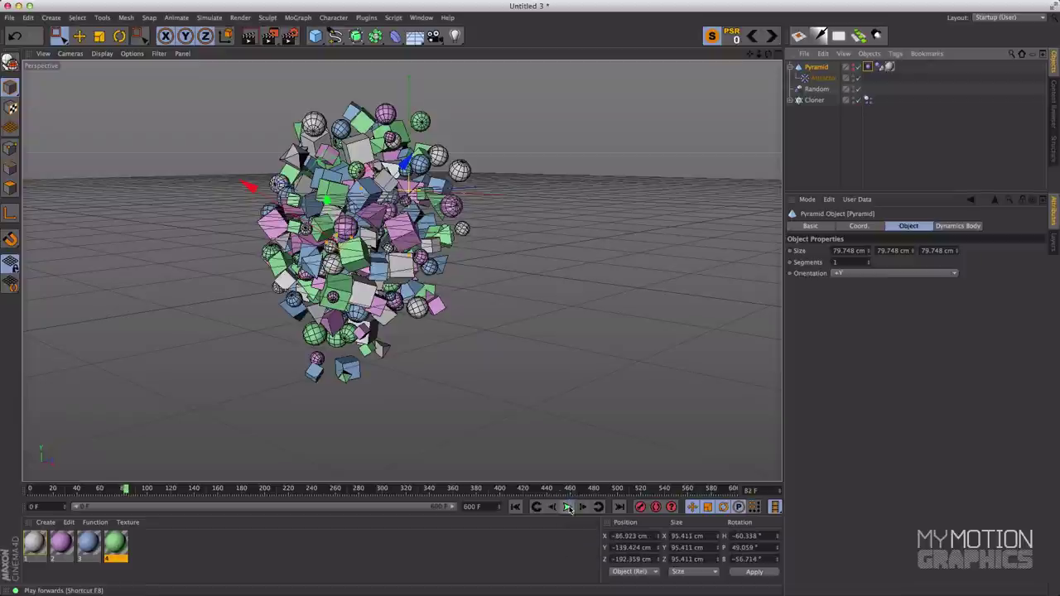
left_click(515, 507)
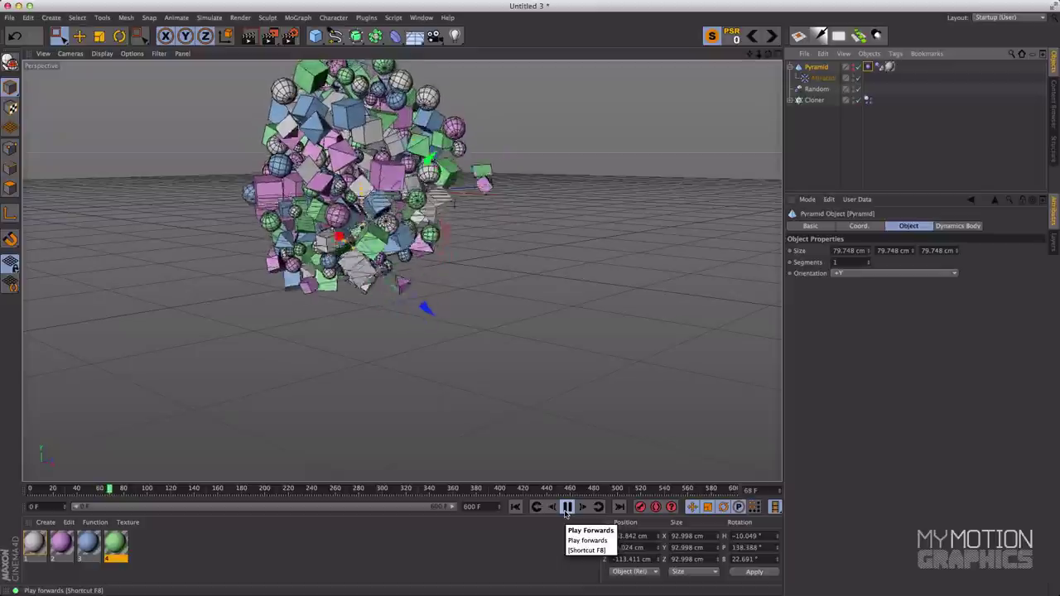
left_click(568, 507)
left_click(517, 508)
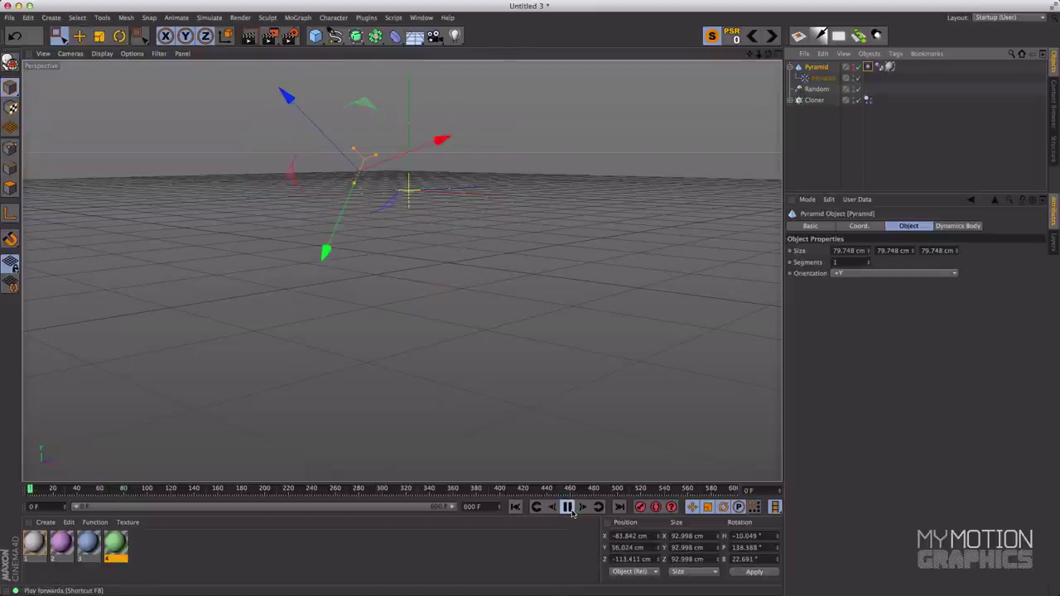
left_click(515, 508)
left_click(568, 508)
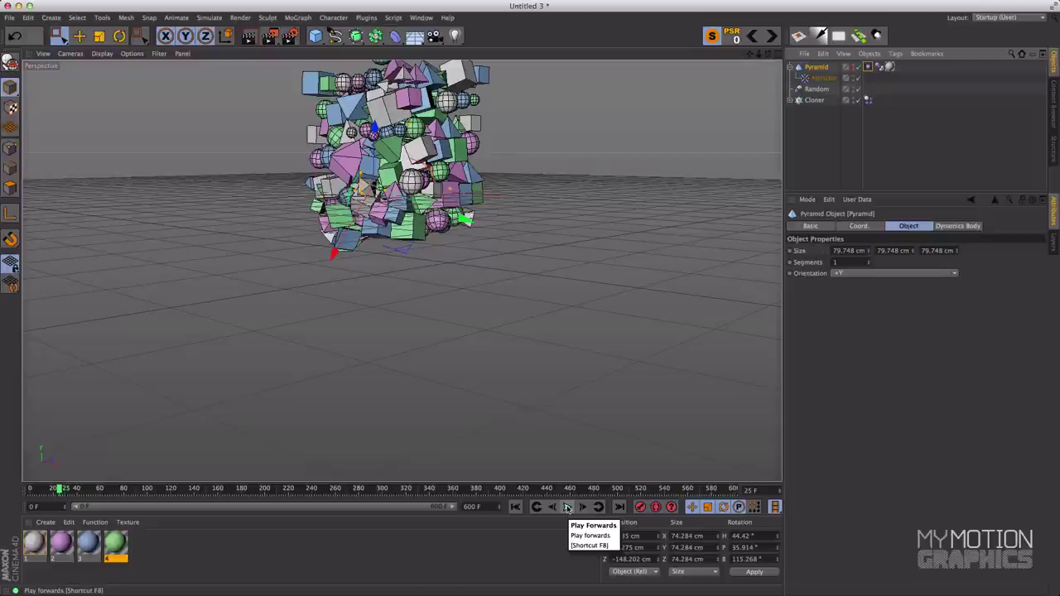
left_click(567, 508)
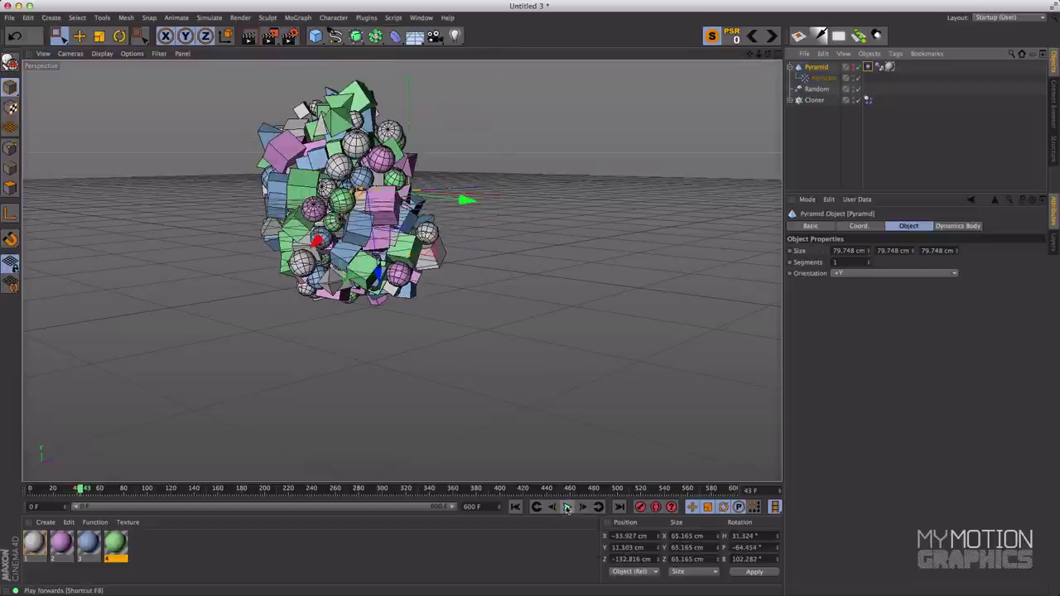
left_click(514, 507)
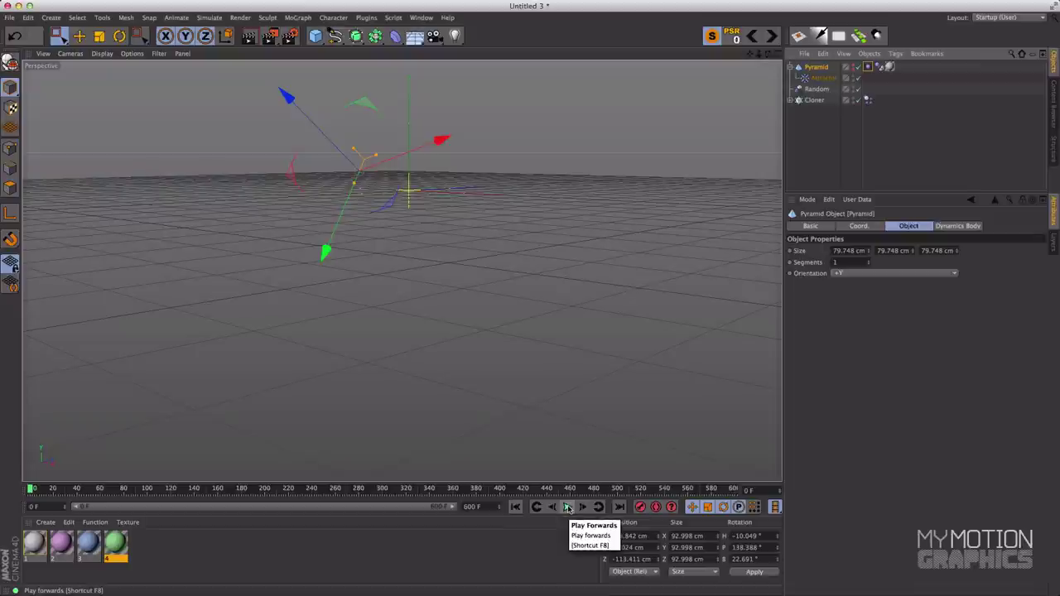
left_click(568, 507)
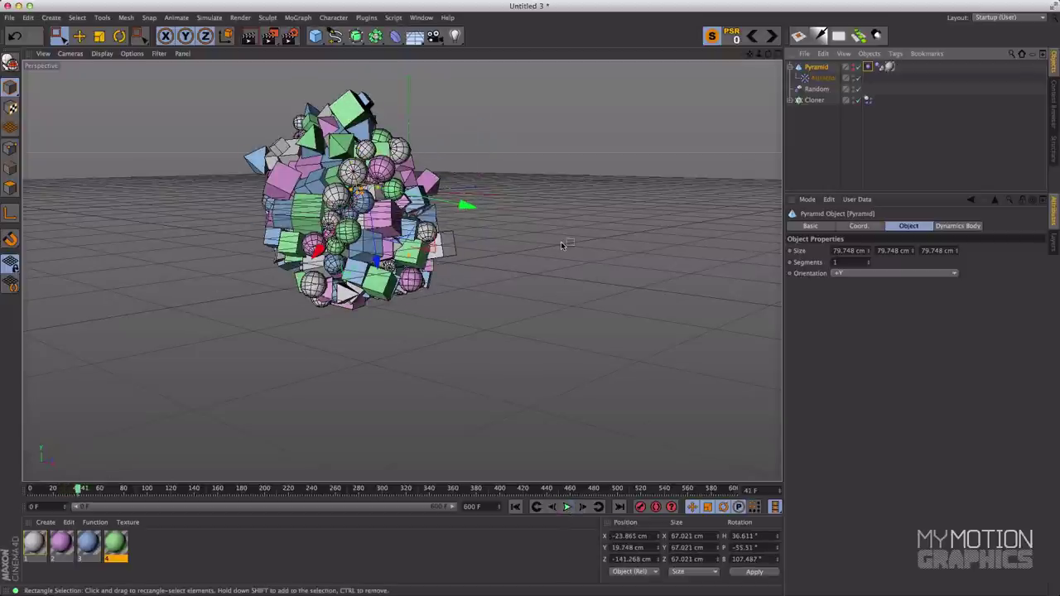
Show the Cloner's Dynamics Body tag settings and play the simulation from frame 0.
left_click(867, 101)
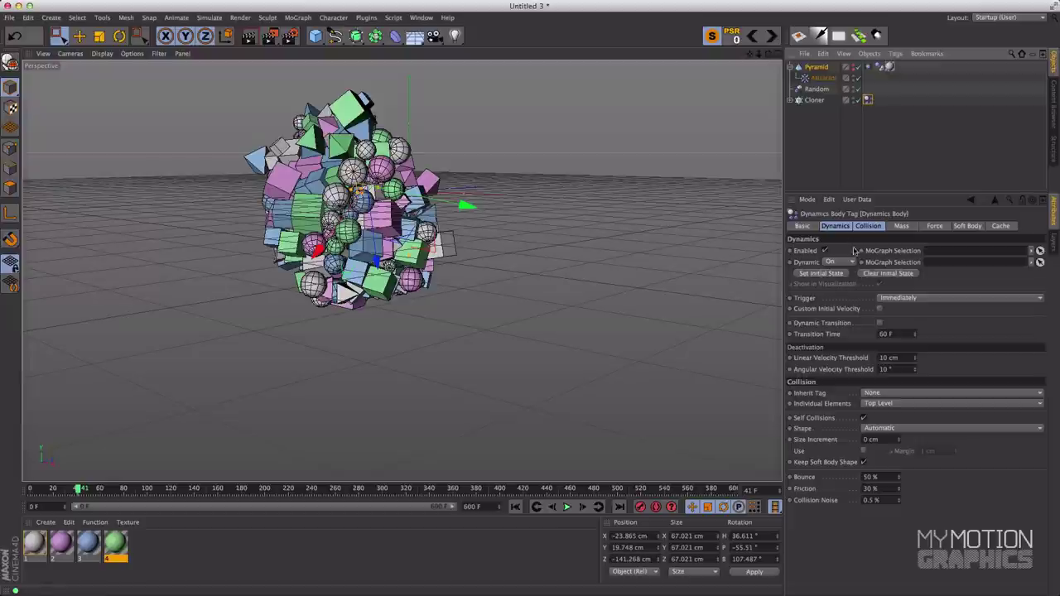
left_click(838, 227)
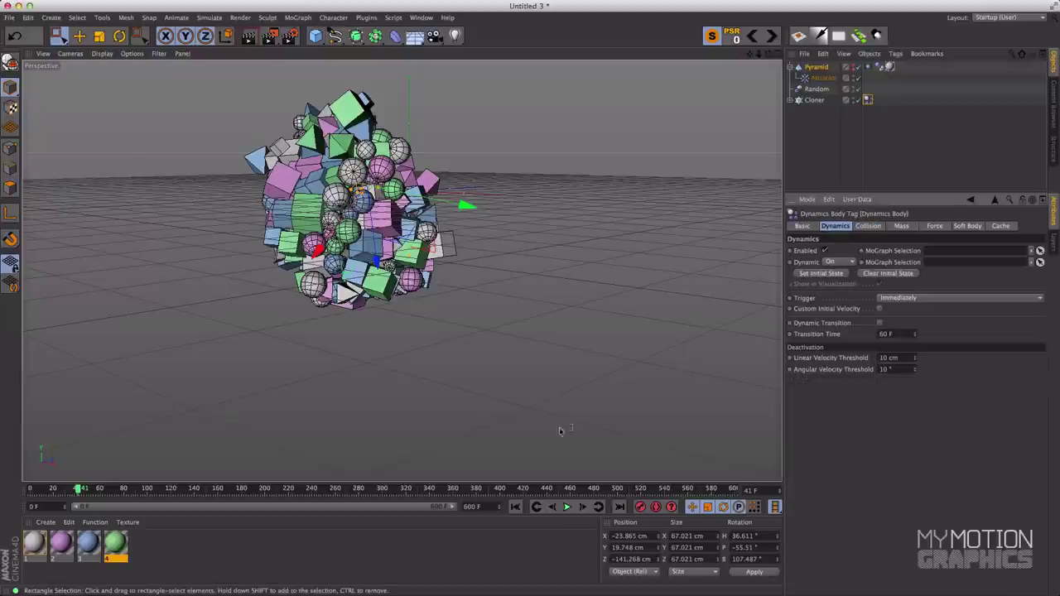
left_click(515, 507)
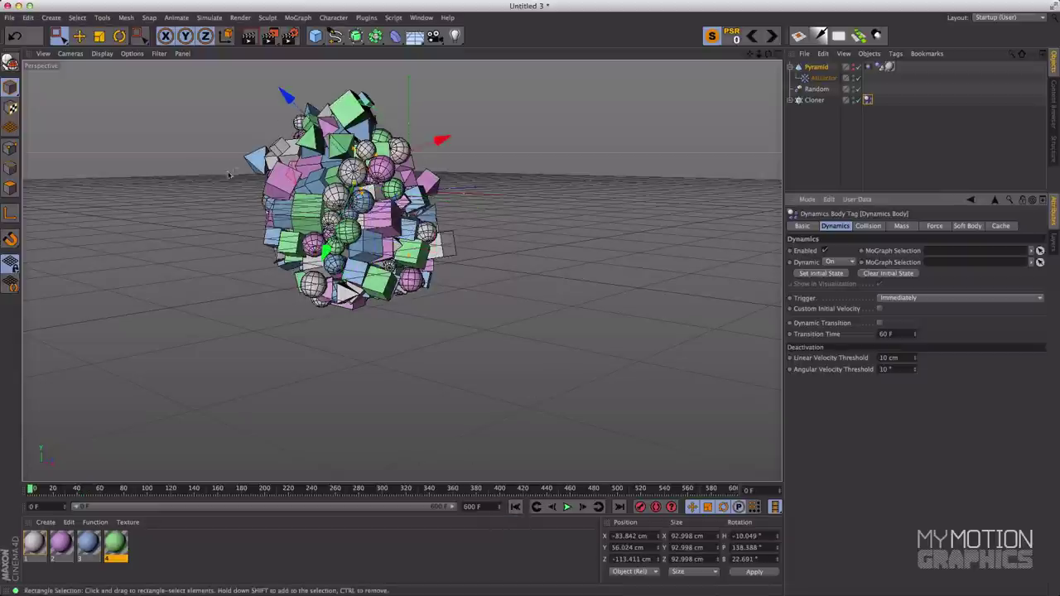
left_click(566, 508)
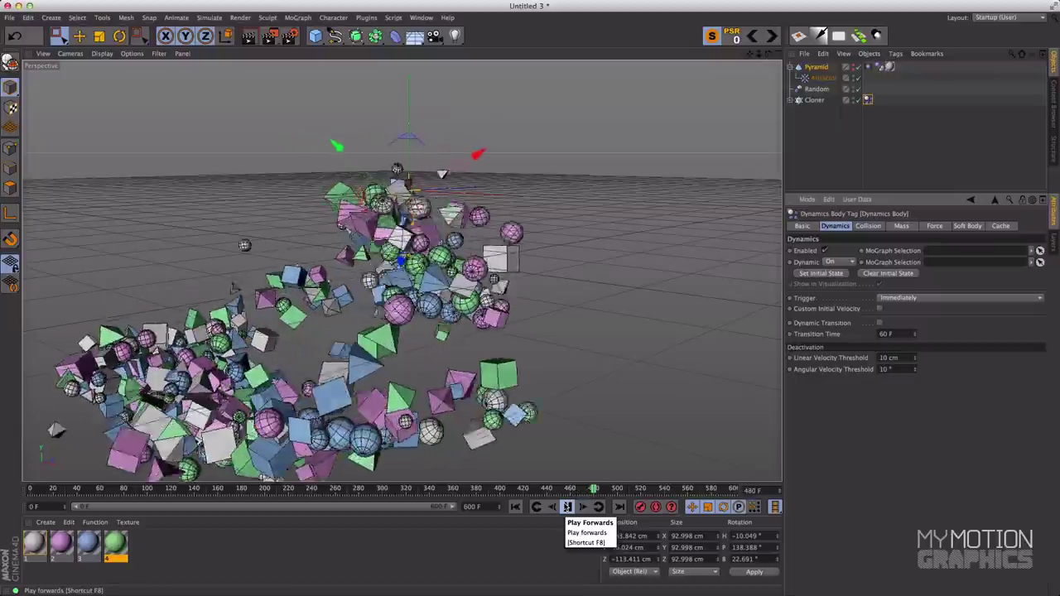
left_click(567, 506)
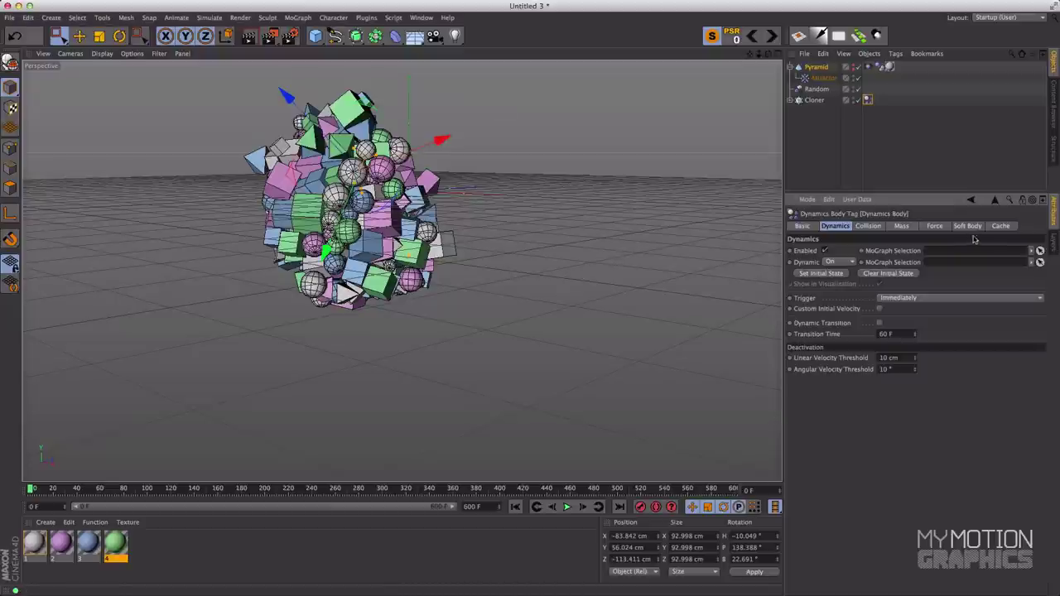
left_click(567, 507)
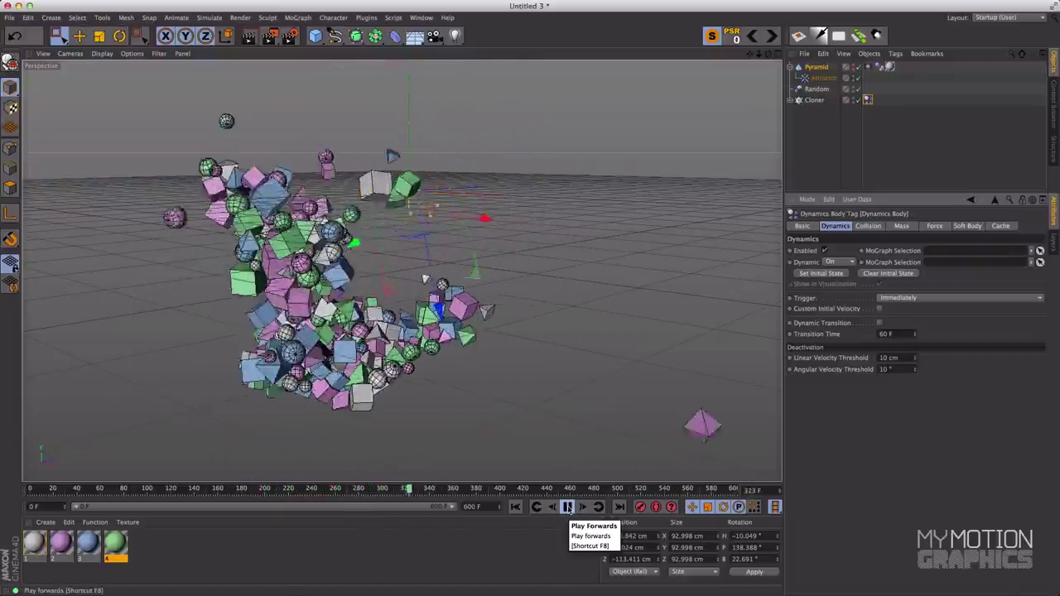
left_click(568, 507)
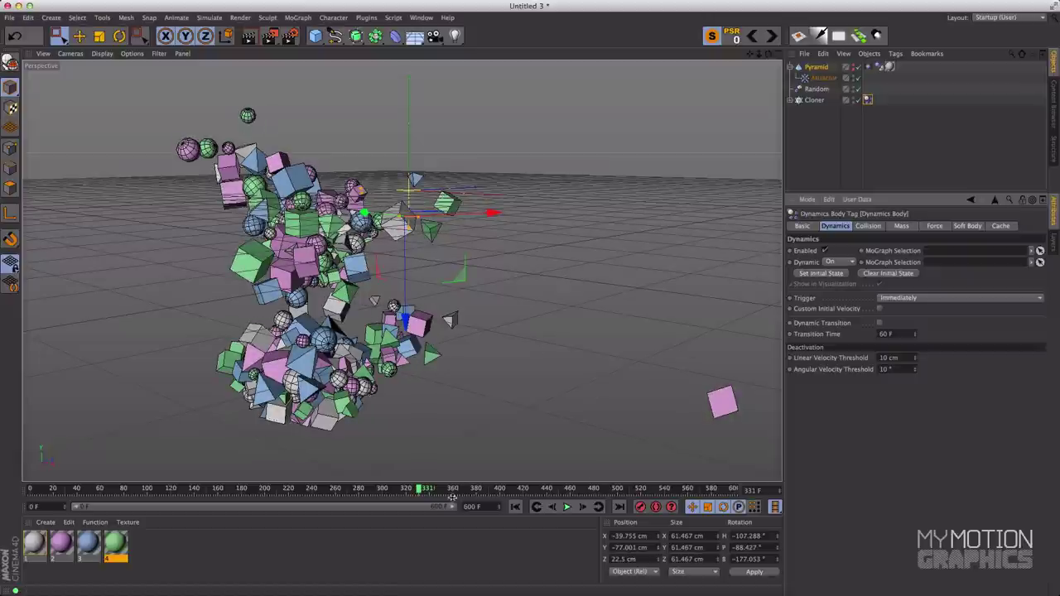
left_click_drag(421, 490, 478, 519)
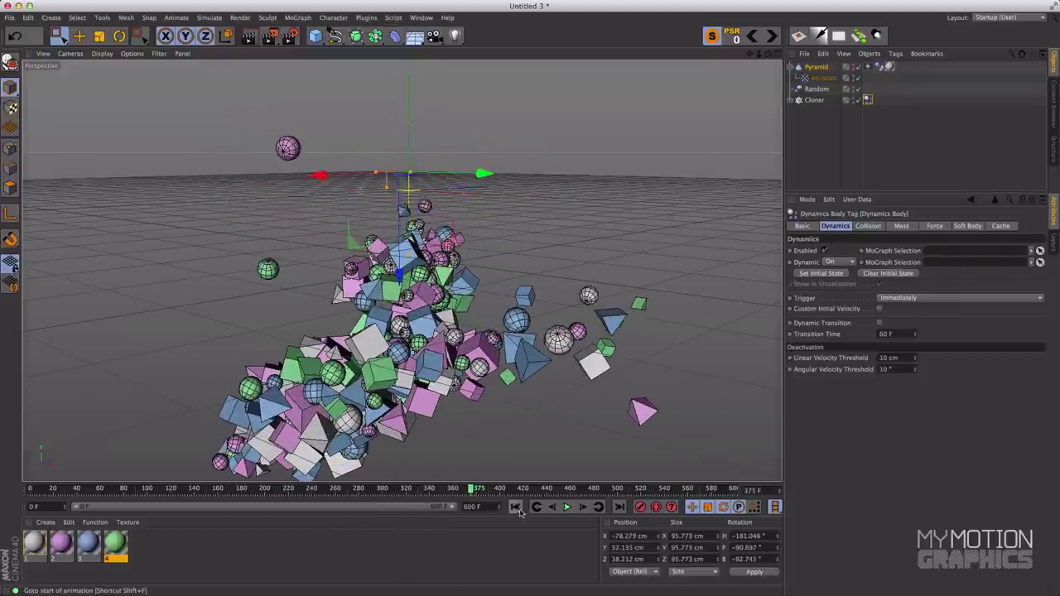
left_click(515, 507)
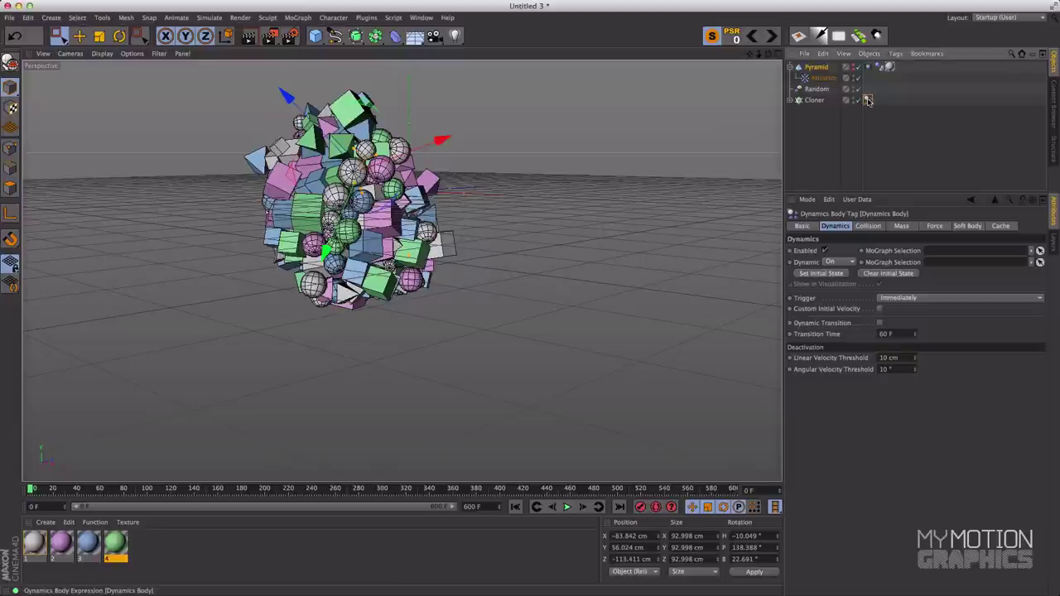
Check the Dynamics Body tag's Cache settings, then bring up Project Settings with Ctrl+D.
left_click(1002, 226)
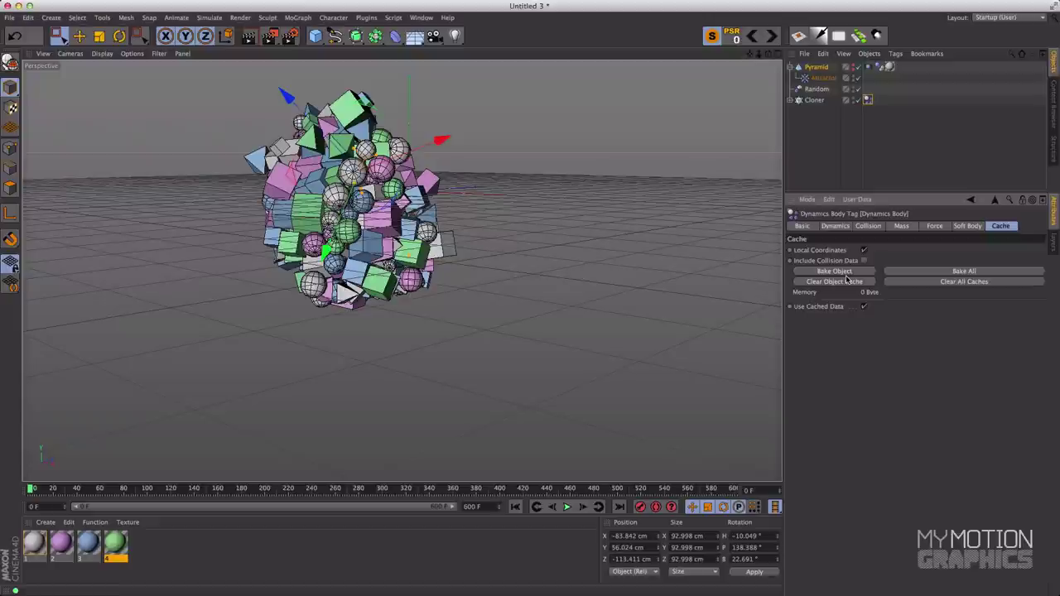
key("ctrl+d")
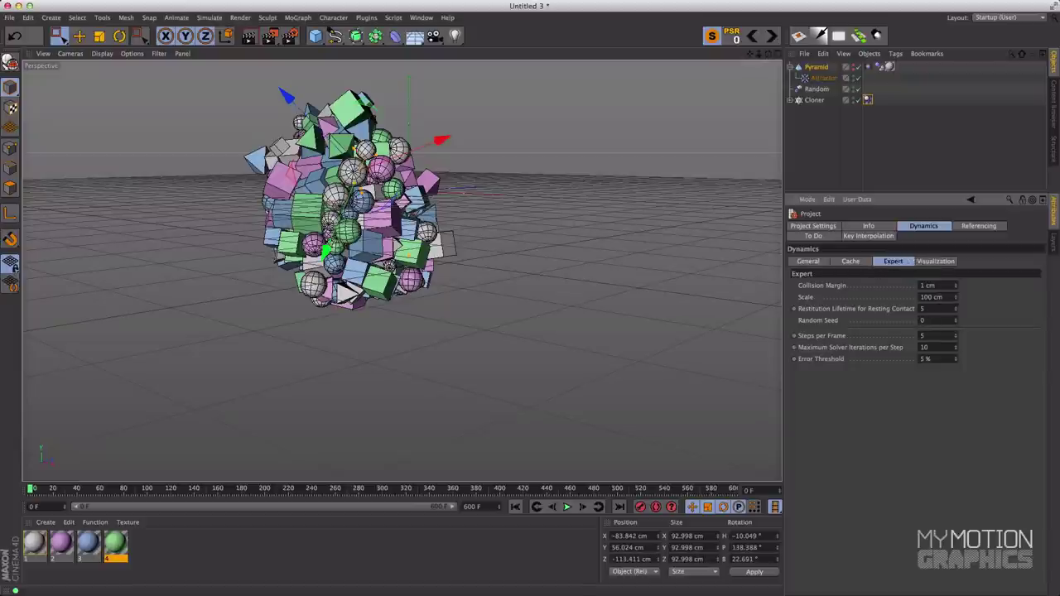
Set Steps per Frame to 15, preview and rewind the simulation, then show the tag's Cache settings.
left_click(934, 335)
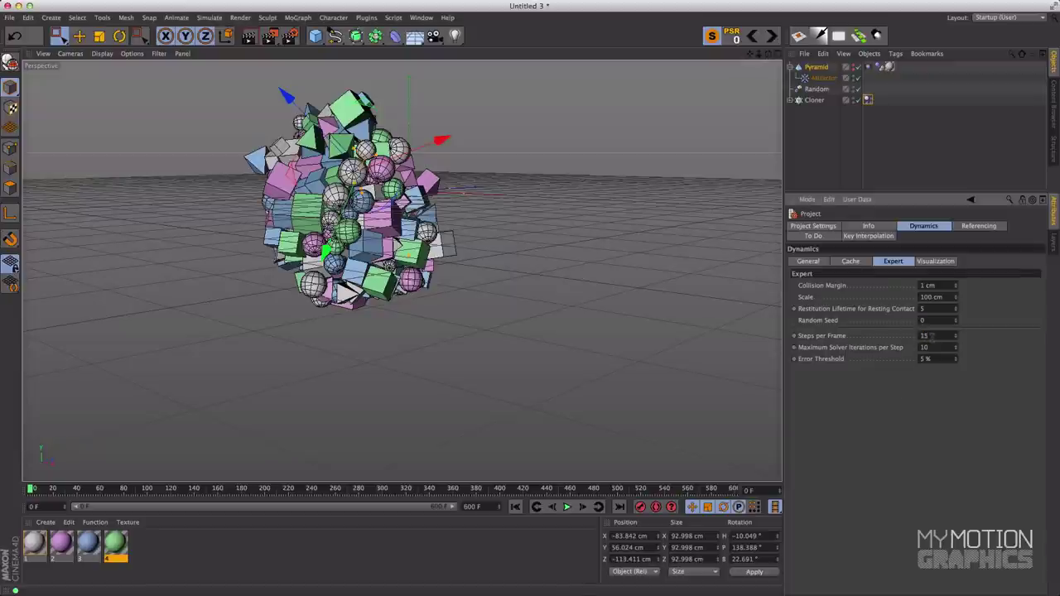
key("Return")
left_click(567, 506)
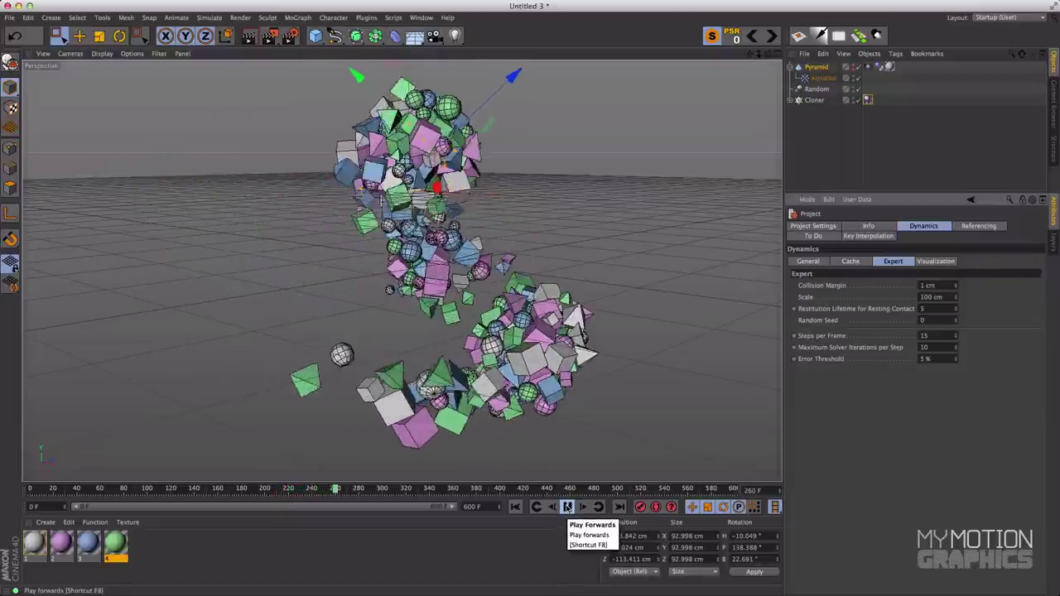
left_click(568, 507)
left_click(515, 507)
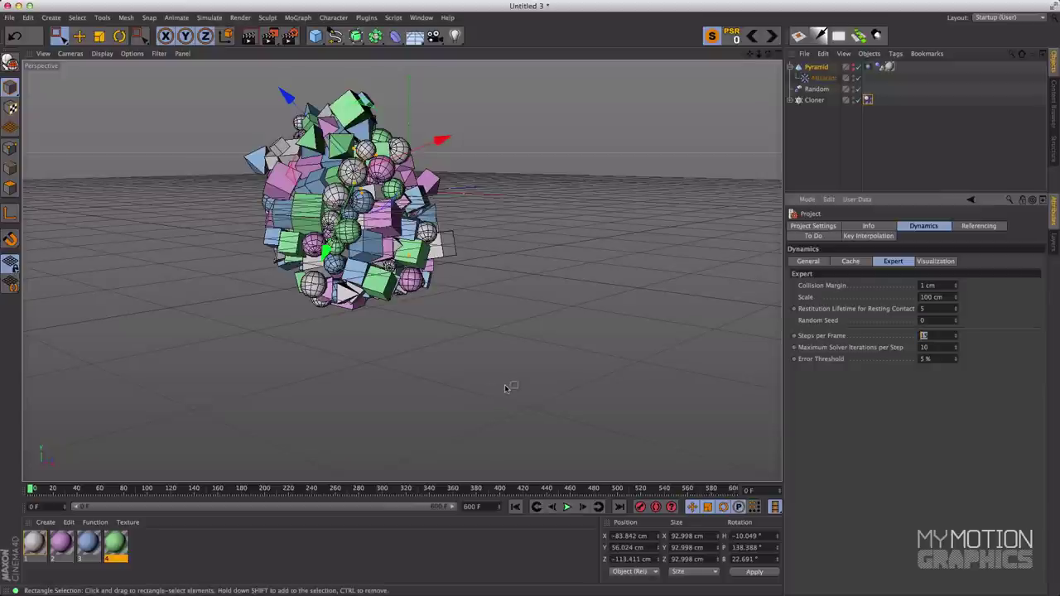
left_click(868, 99)
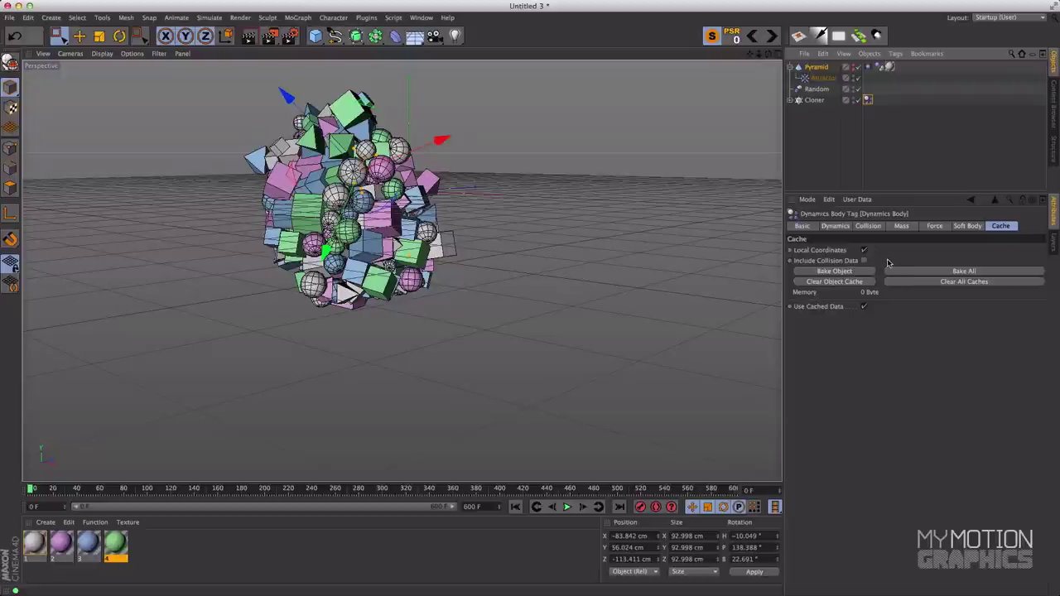
Bake the Cloner's dynamics cache and scrub the timeline from about frame 10 toward 270.
left_click(836, 272)
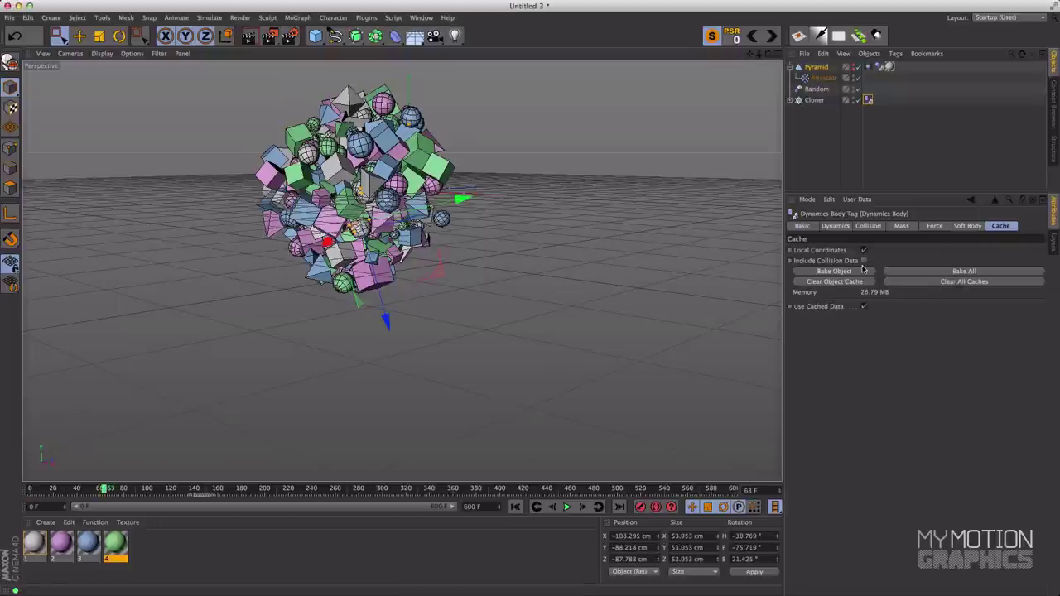
left_click_drag(104, 488, 31, 505)
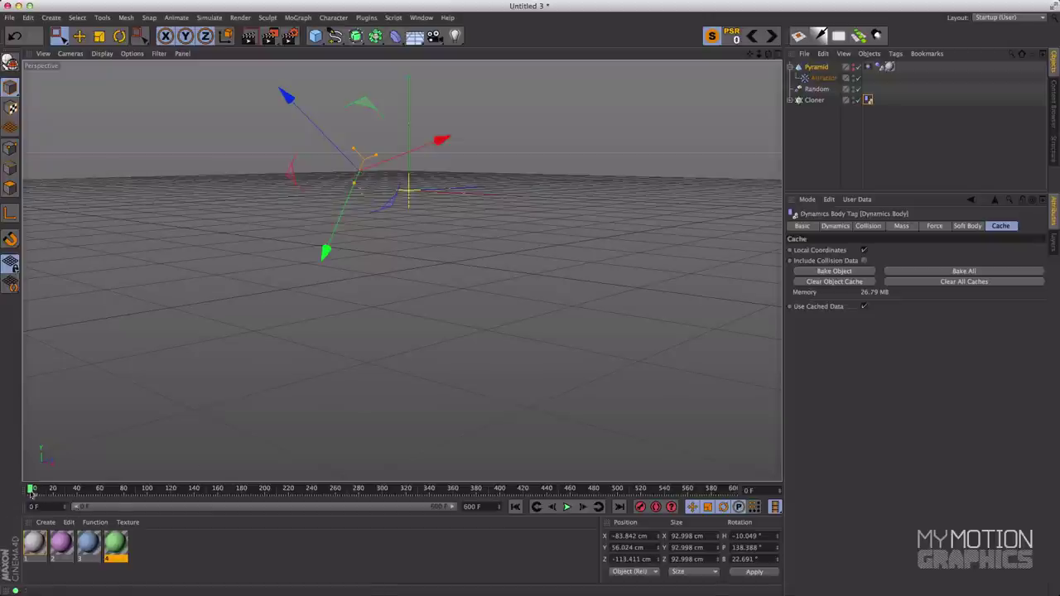
left_click_drag(30, 489, 33, 489)
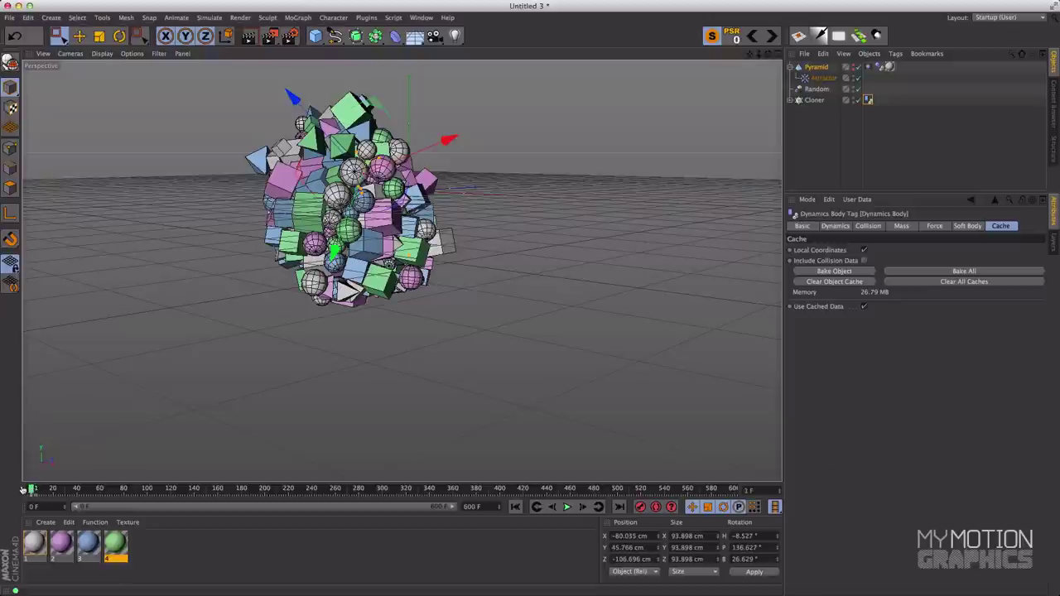
mouse_move(32, 490)
left_mouse_down()
mouse_move(668, 485)
mouse_move(157, 488)
mouse_move(378, 489)
mouse_move(467, 472)
mouse_move(521, 489)
mouse_move(635, 488)
mouse_move(130, 489)
mouse_move(348, 489)
left_mouse_up()
Add a Target Camera, give it a custom name, and name its target the same plus ' target'.
left_click(435, 36)
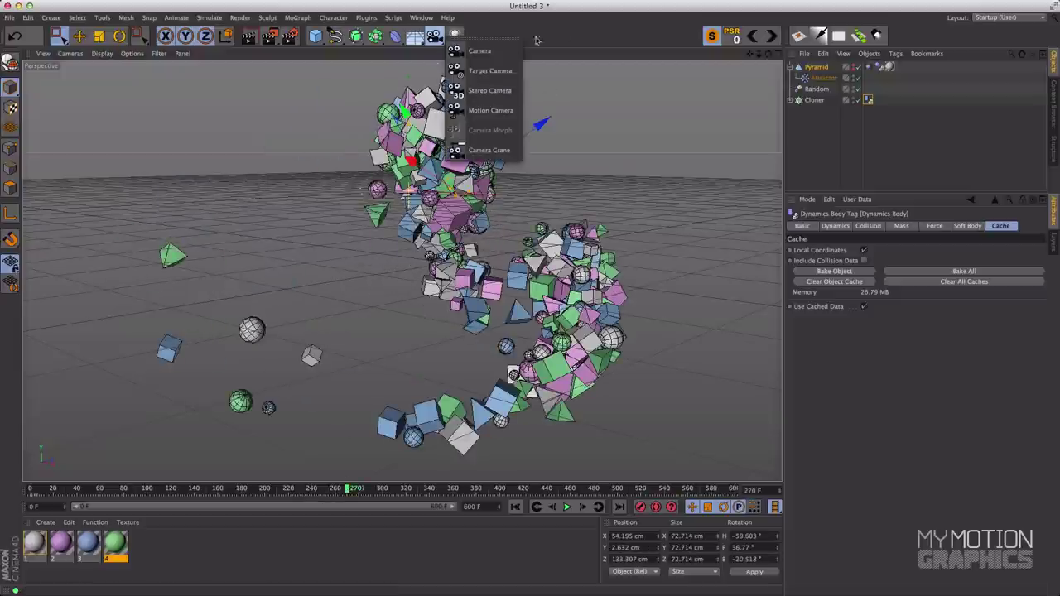
left_click(512, 76)
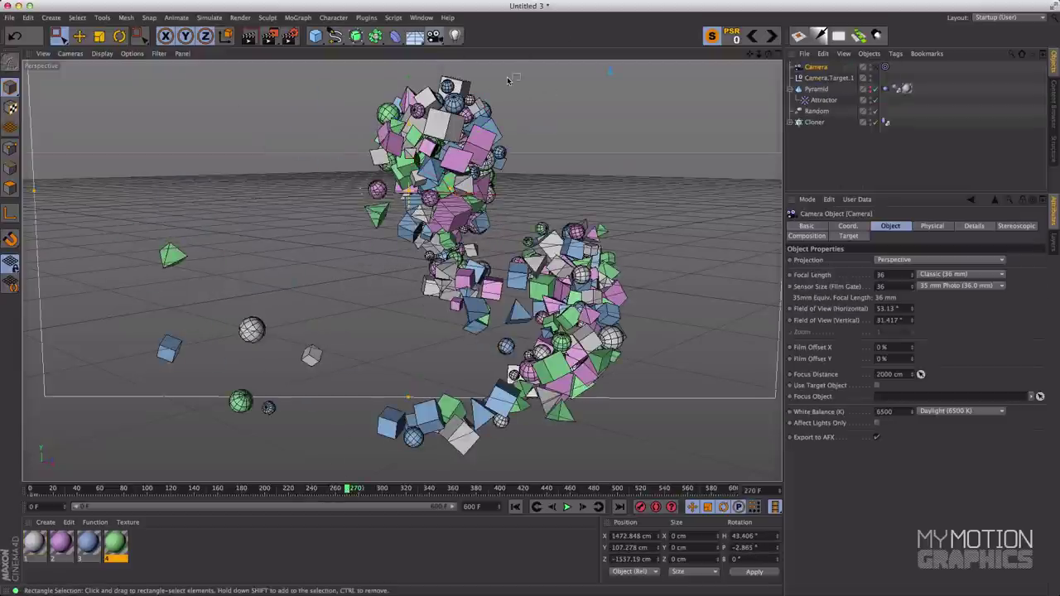
double_click(817, 68)
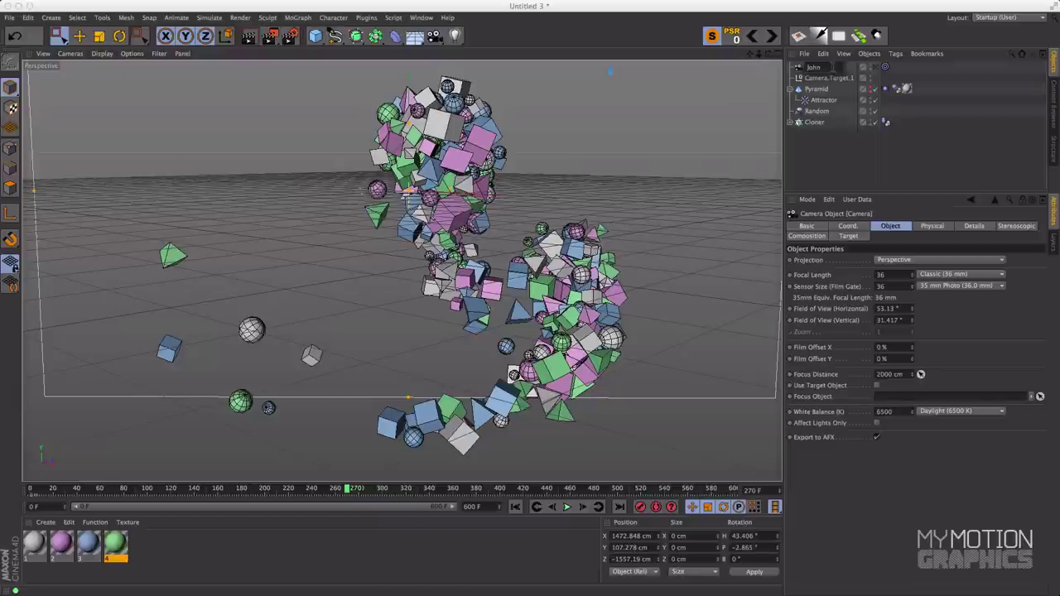
type("John")
key("Return")
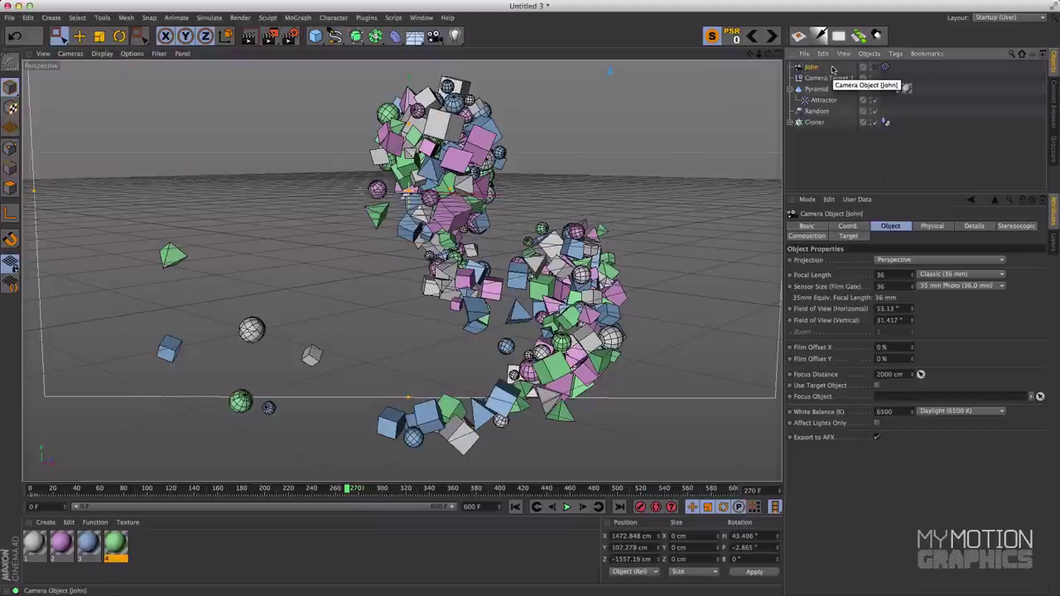
double_click(816, 78)
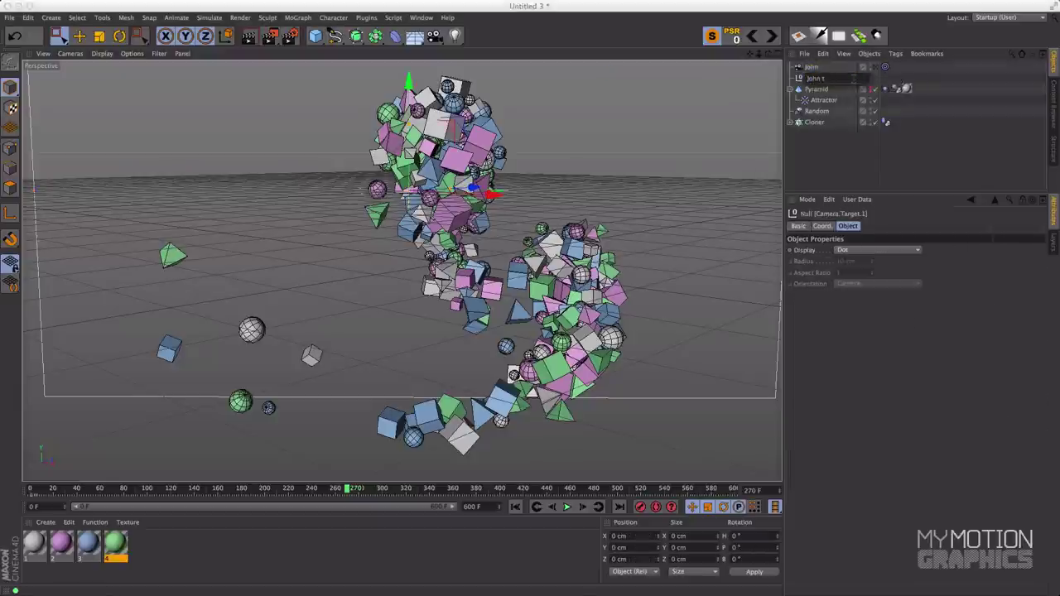
type("John target")
key("Return")
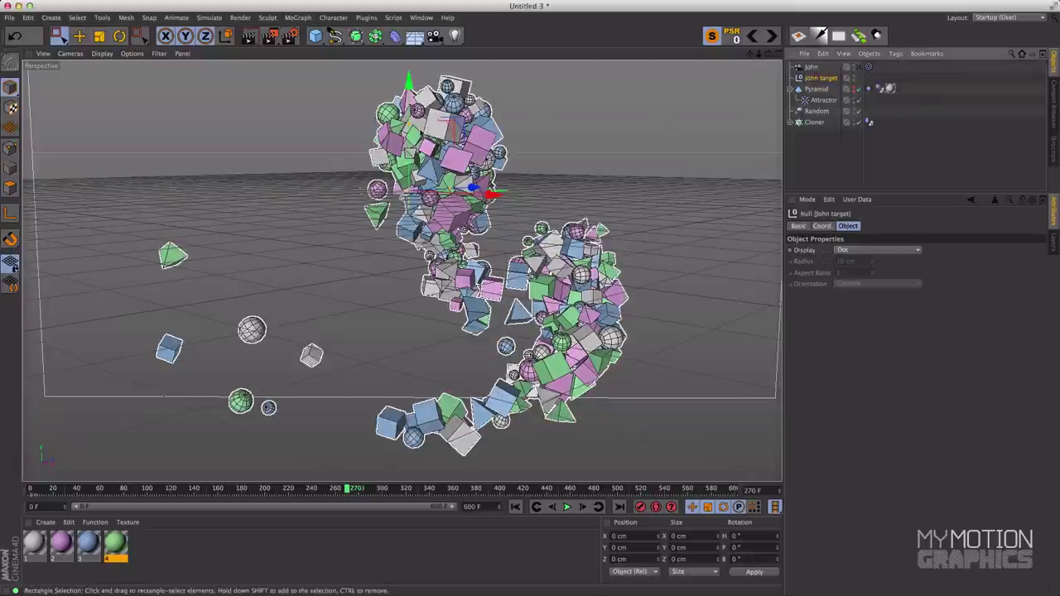
Switch to the four-view layout and make the Perspective view look through the new camera.
left_click(780, 58)
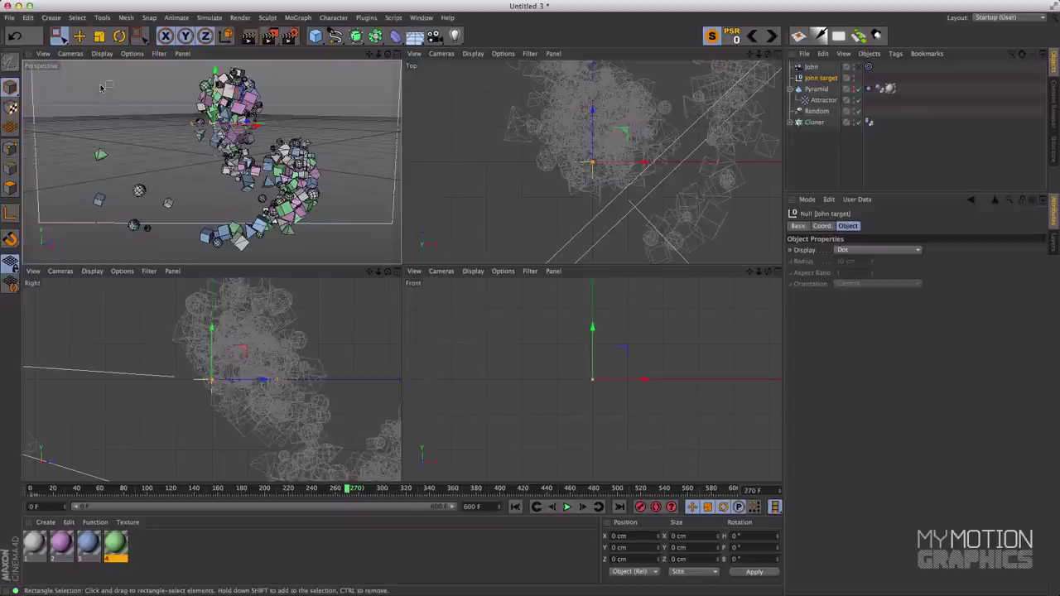
left_click(70, 54)
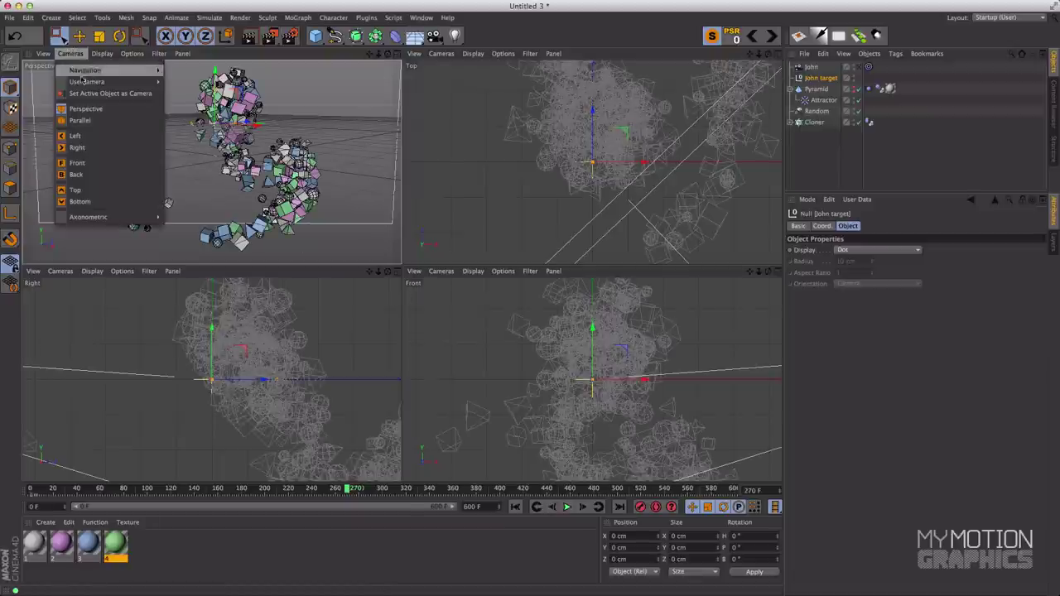
mouse_move(83, 85)
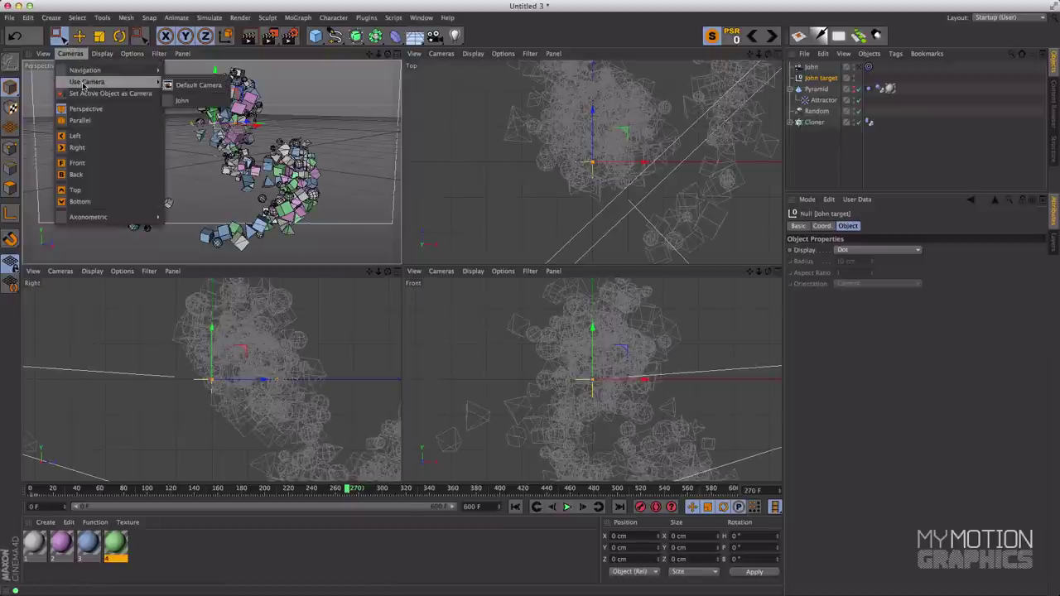
left_click(182, 100)
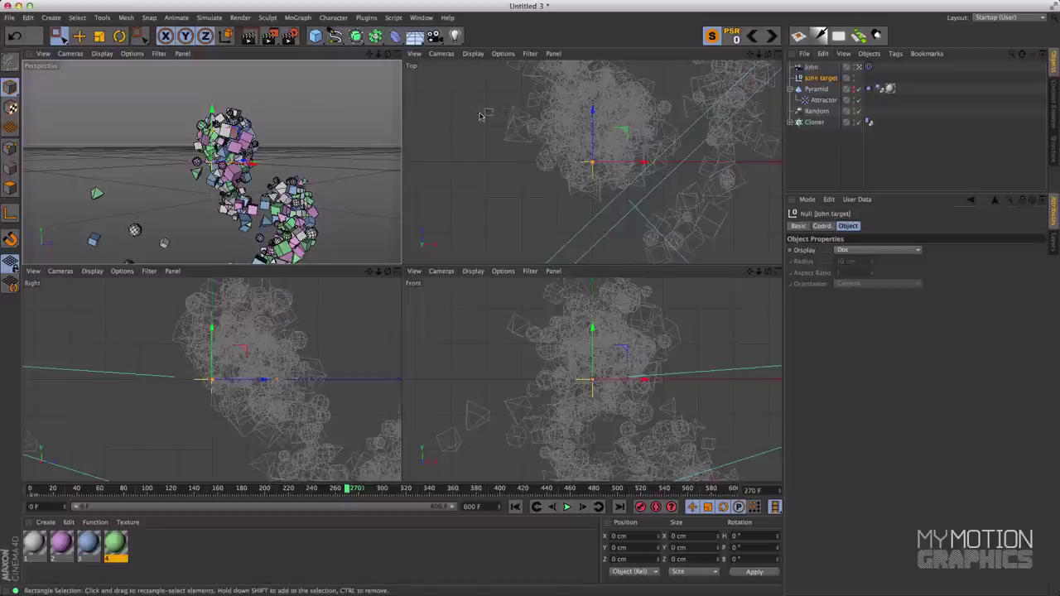
scroll(604, 126, "down", 4)
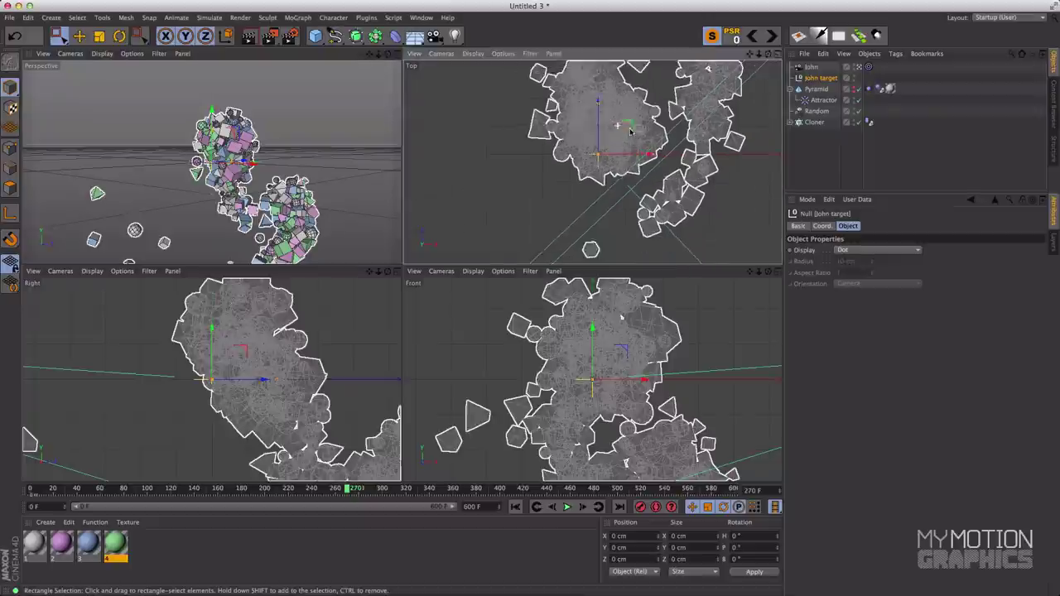
scroll(588, 148, "down", 5)
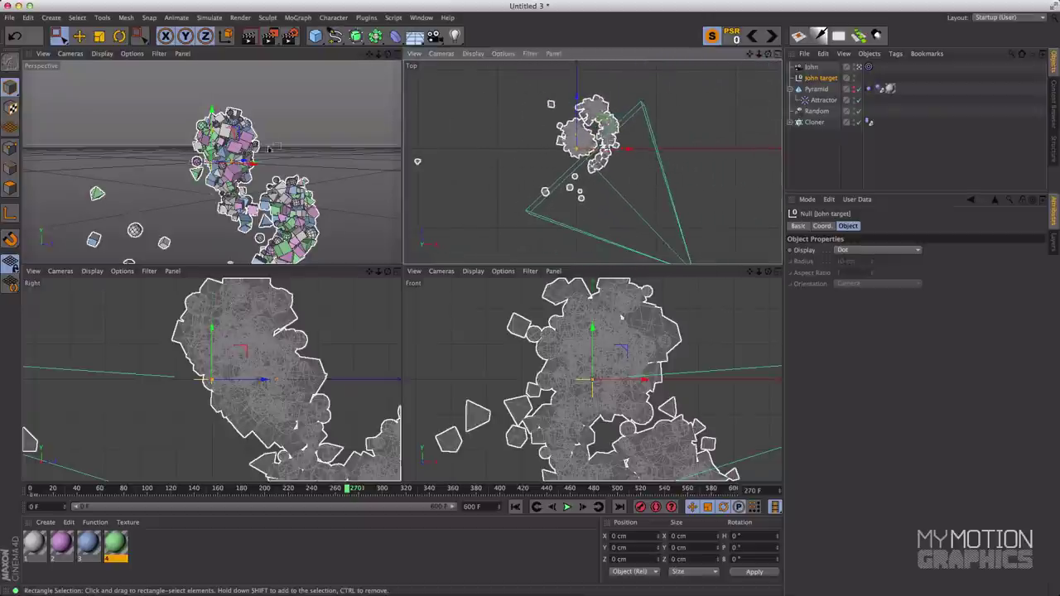
left_click(820, 67)
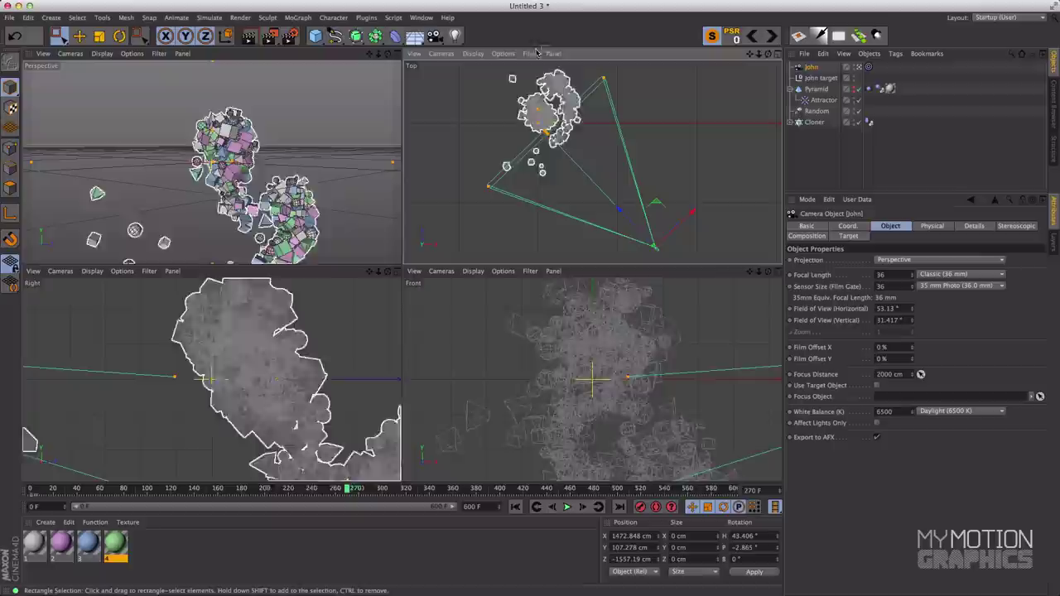
Slide the camera along X in the Top view to about X −9.8 cm, facing the clones.
left_click_drag(656, 206, 582, 228)
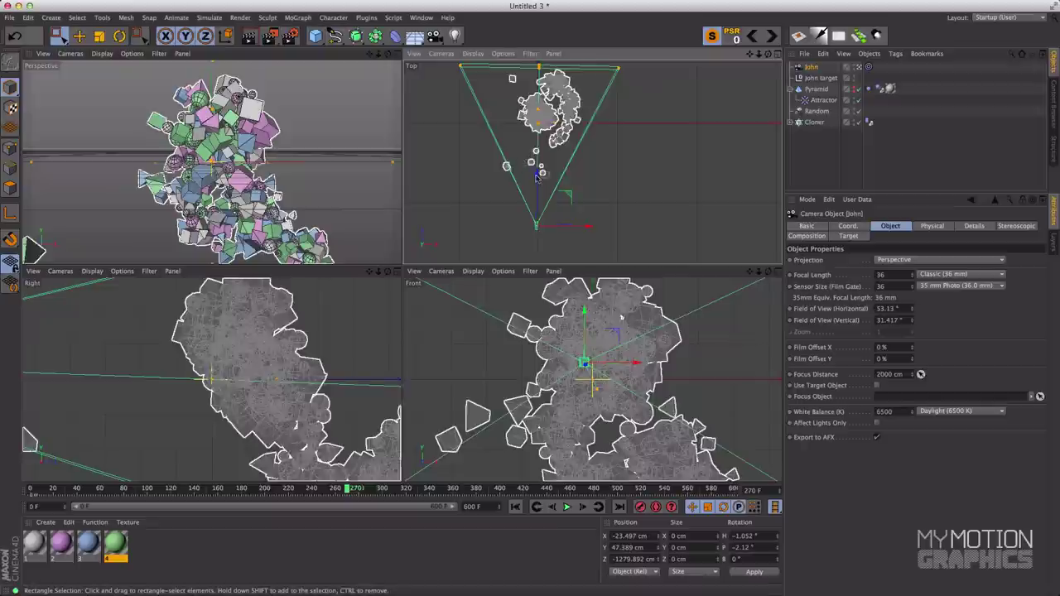
left_click_drag(568, 226, 572, 227)
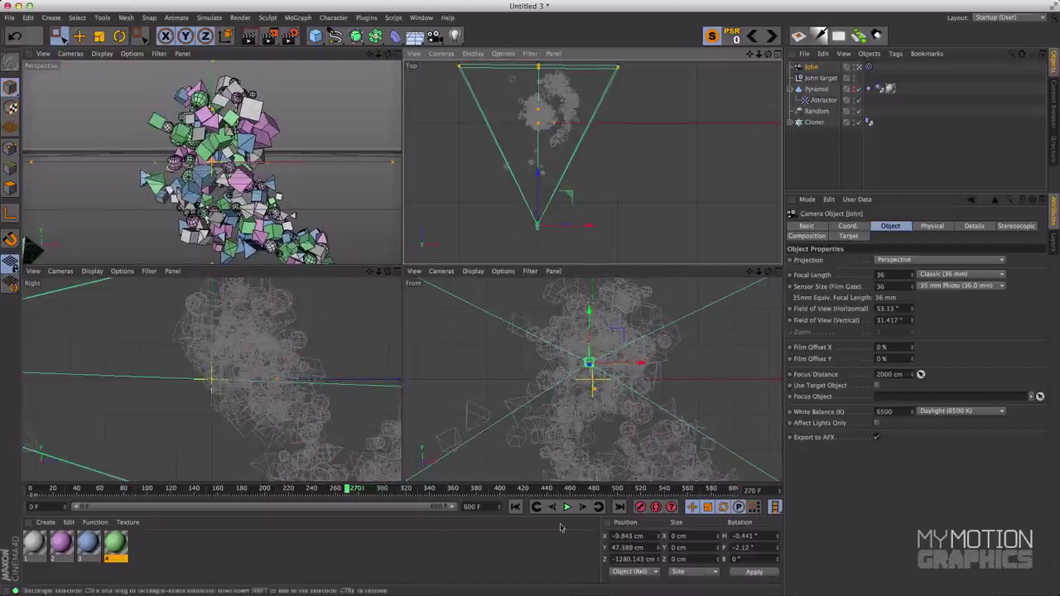
Maximise the Perspective view and play the baked simulation from frame 0 through the camera.
middle_click(223, 148)
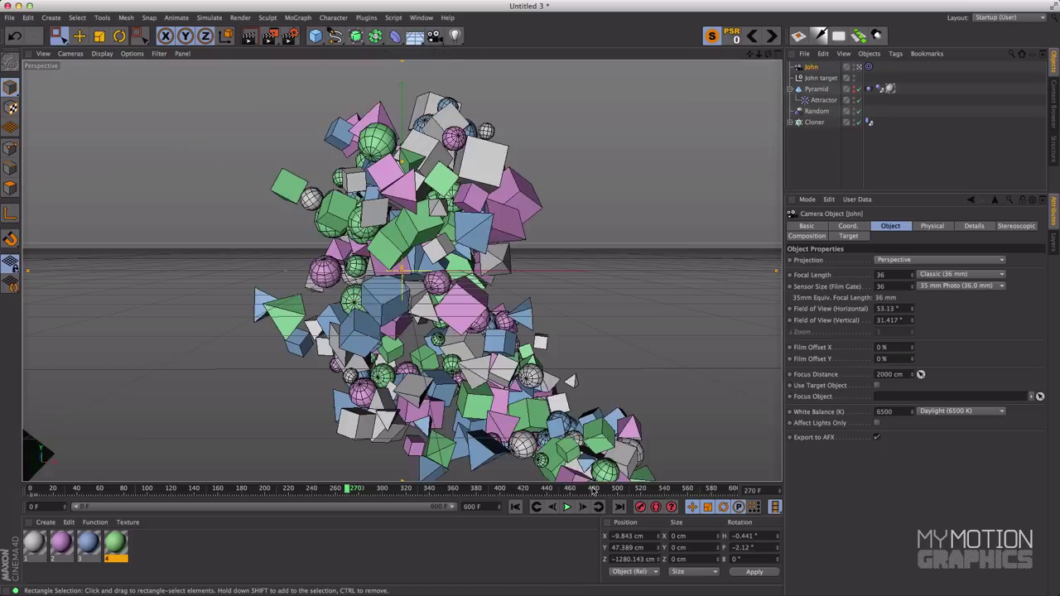
left_click(515, 507)
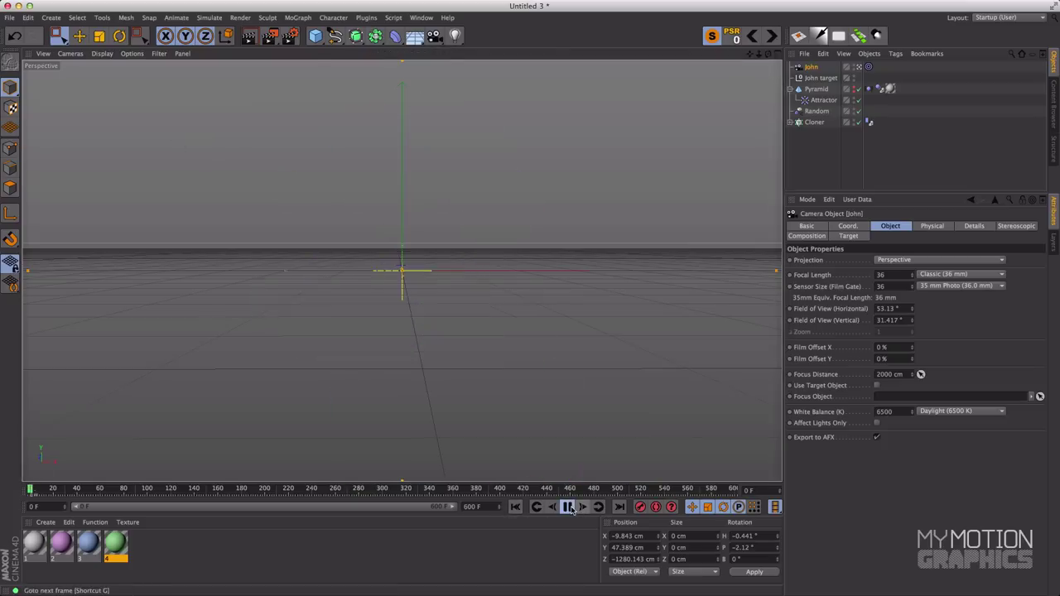
left_click(568, 507)
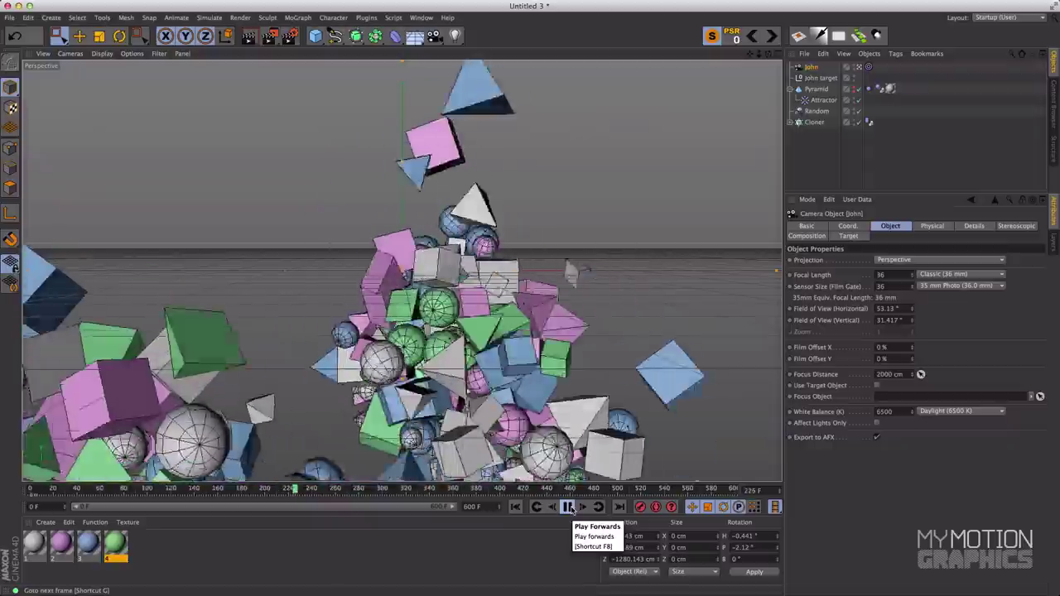
left_click(568, 507)
middle_click(561, 176)
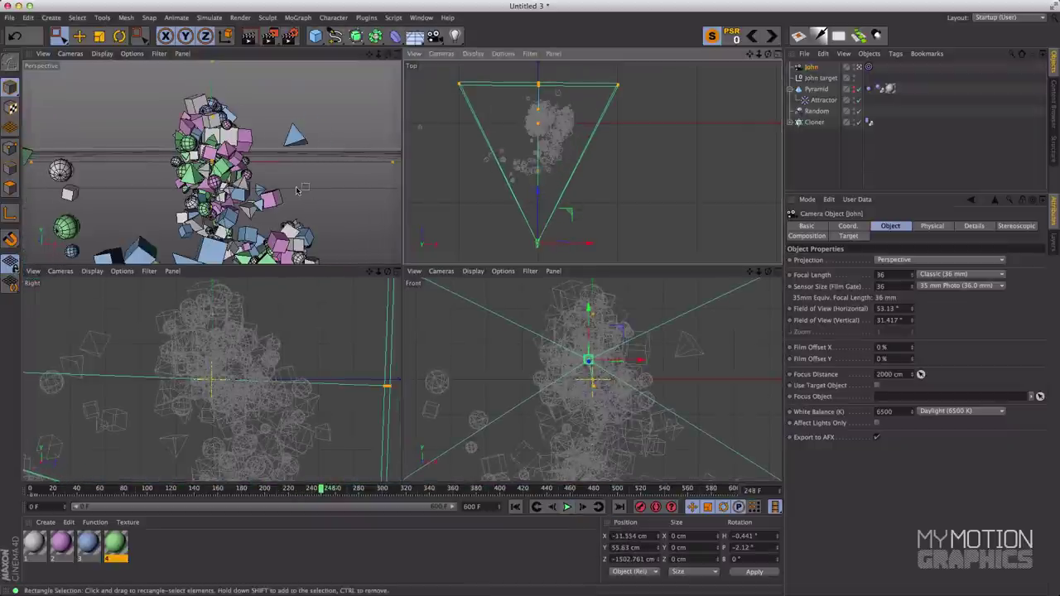
key("F1")
left_click(566, 507)
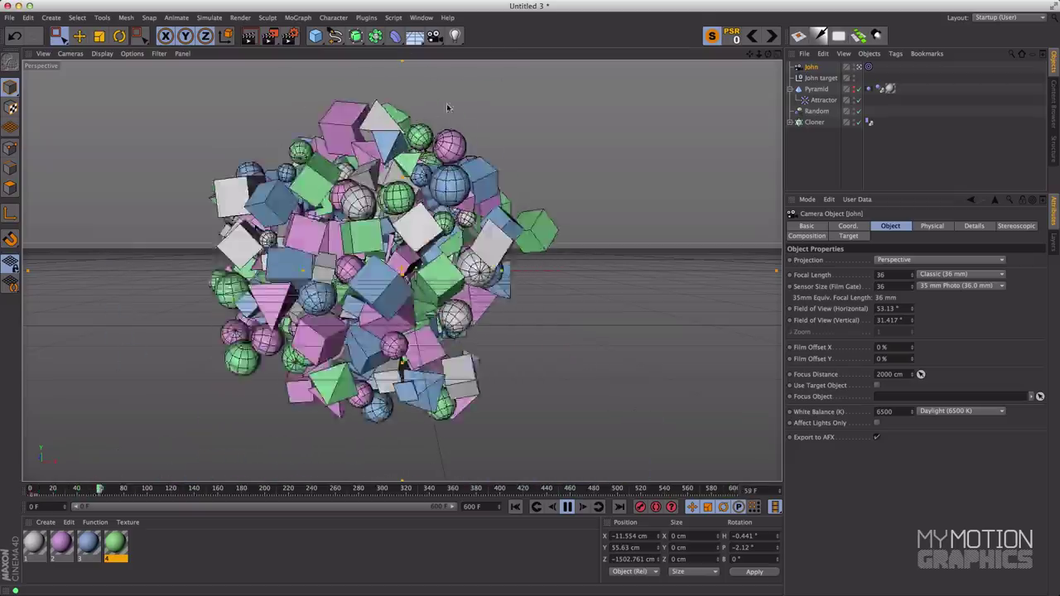
Lower the camera and its target together along Y in the Front view, then replay the simulation.
left_click(567, 507)
middle_click(518, 335)
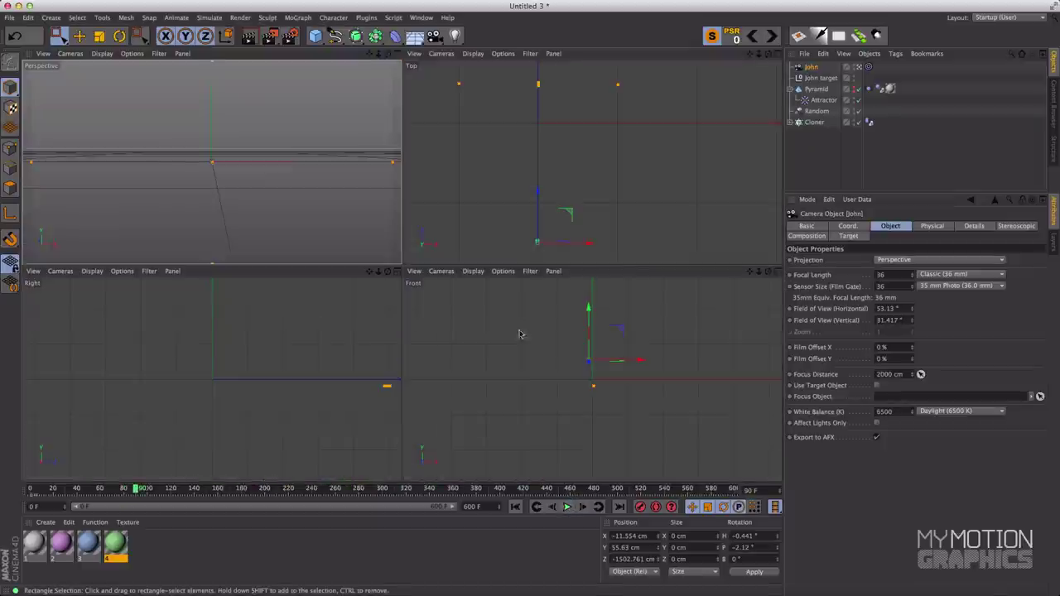
left_click(813, 79, "shift")
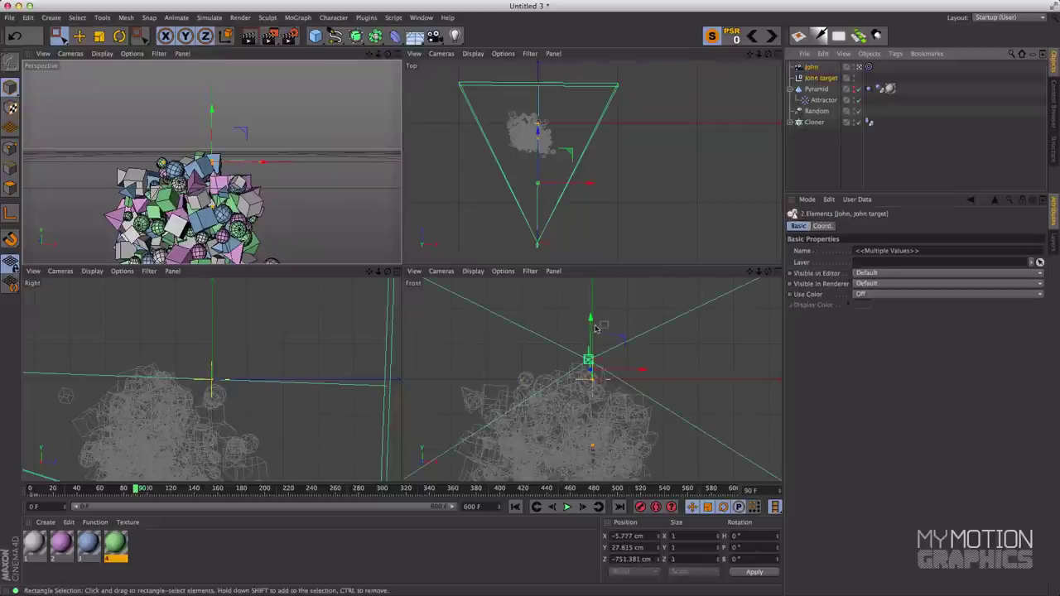
left_click_drag(590, 323, 595, 469)
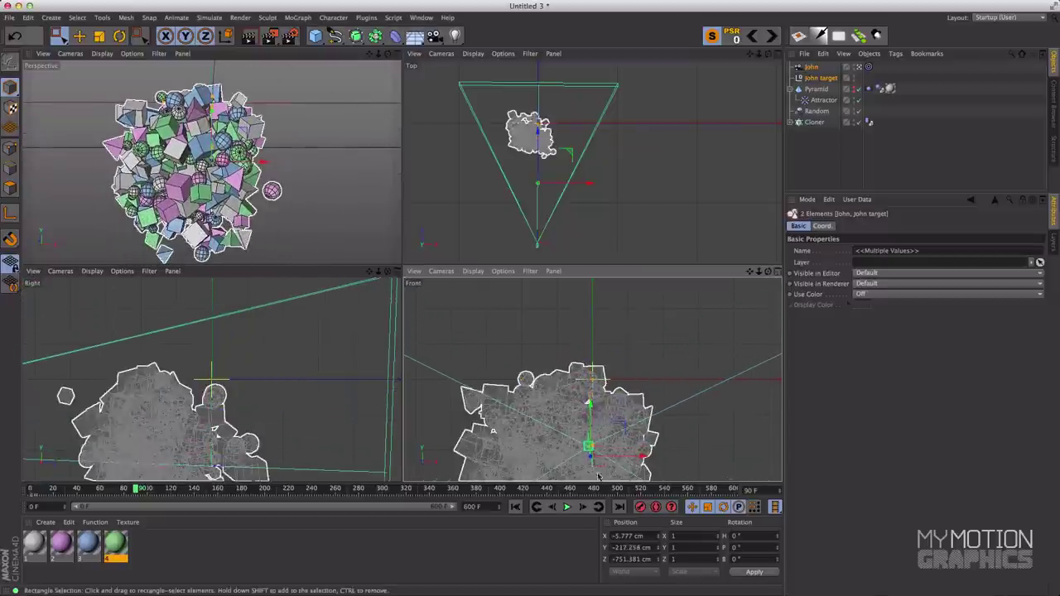
left_click(498, 471)
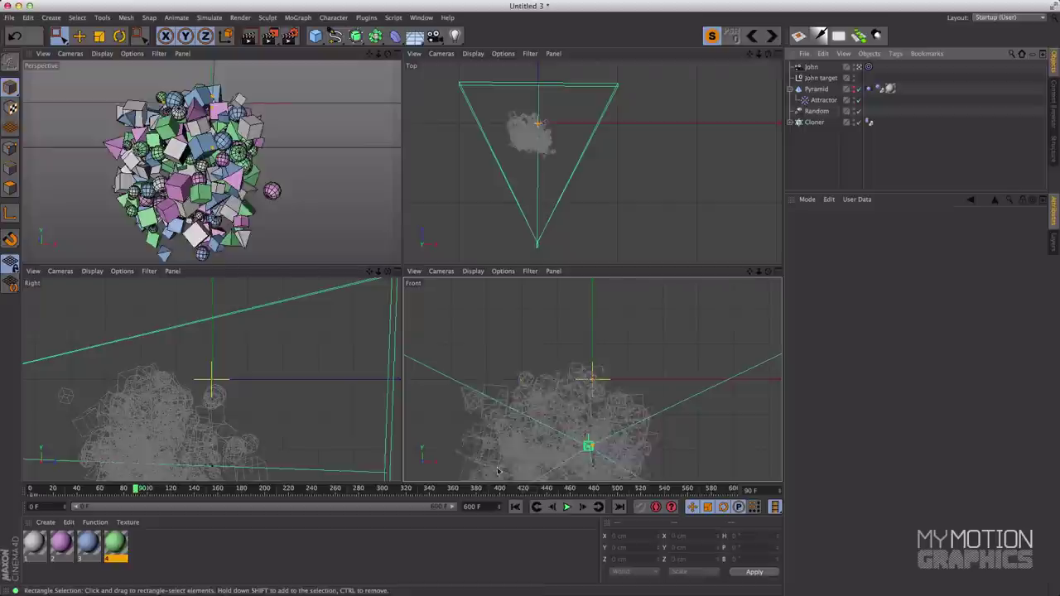
left_click(567, 507)
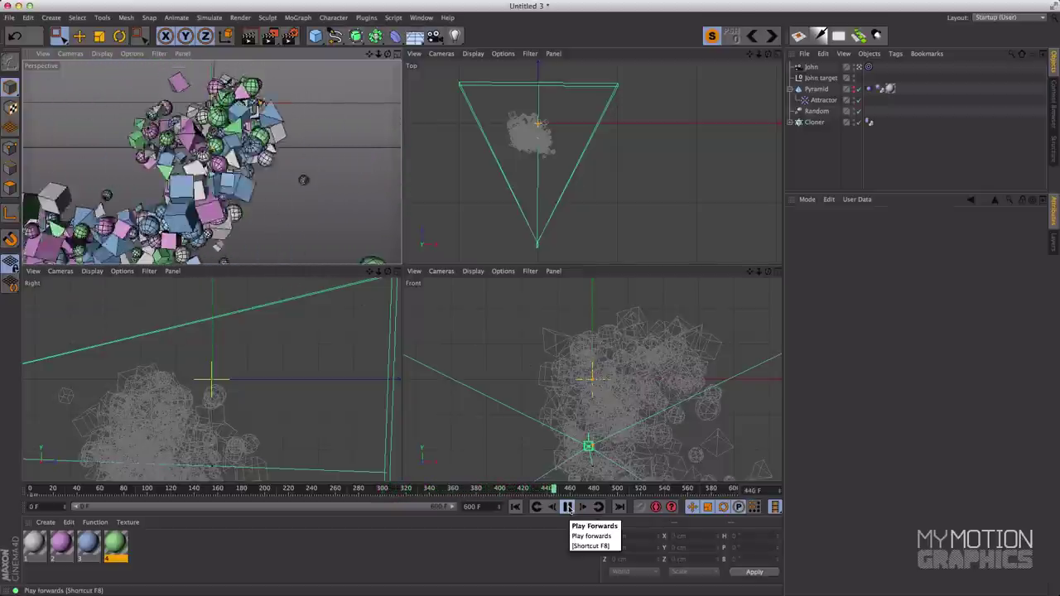
middle_click(296, 202)
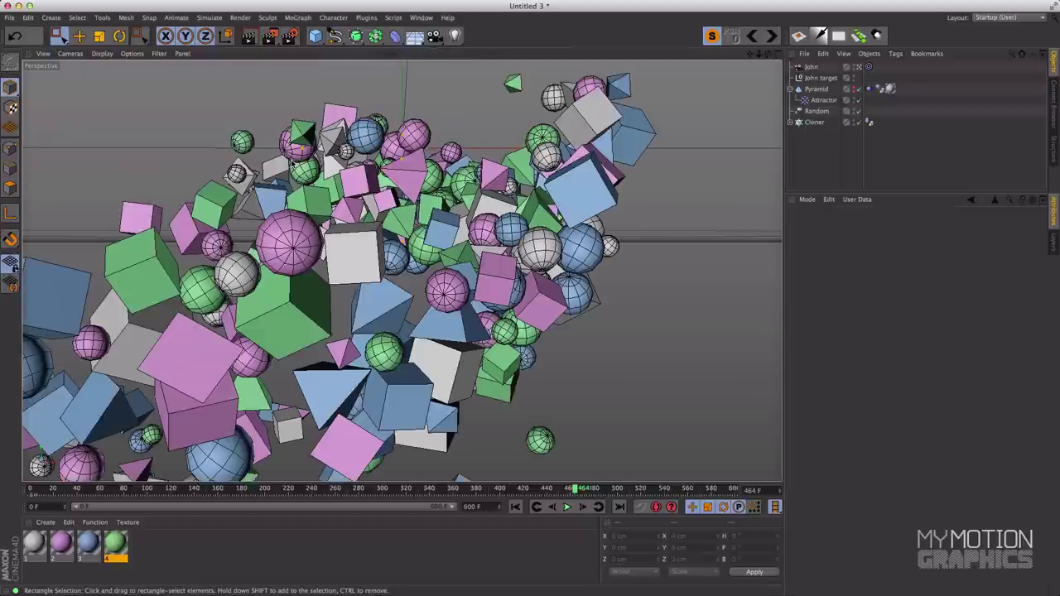
Render frame 464 of the coloured clones to the Picture Viewer at 1920x1080.
left_click(270, 36)
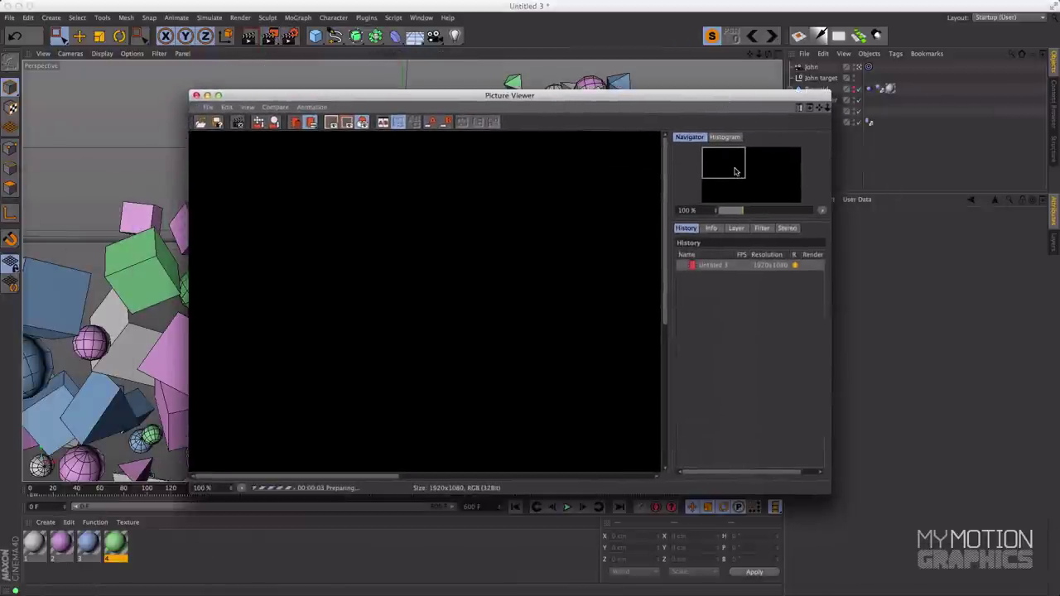
left_click_drag(735, 172, 757, 183)
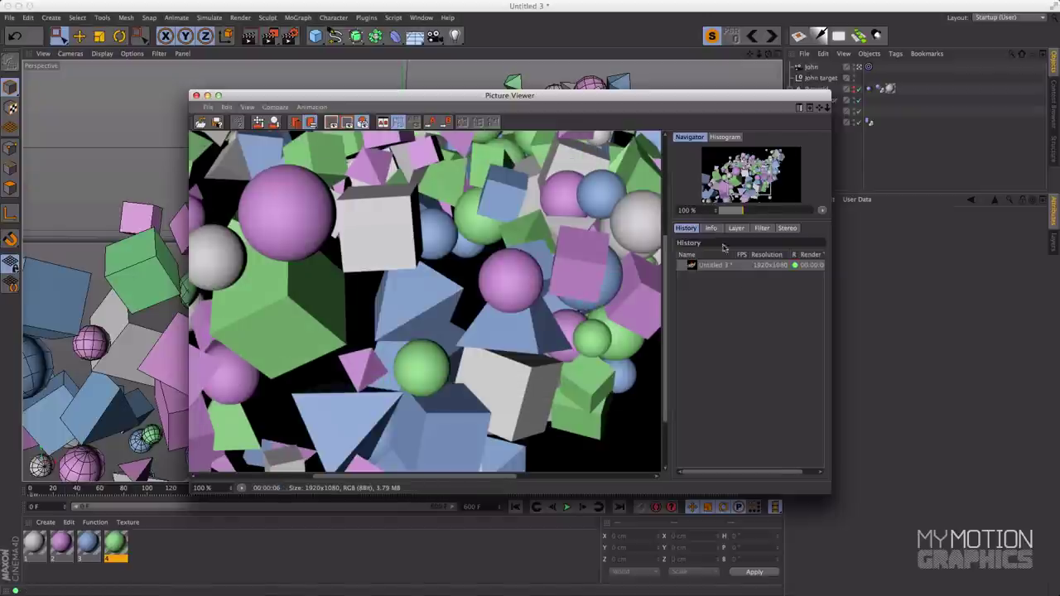
View the render at 50% zoom in a widened Picture Viewer, then close it.
left_click(241, 489)
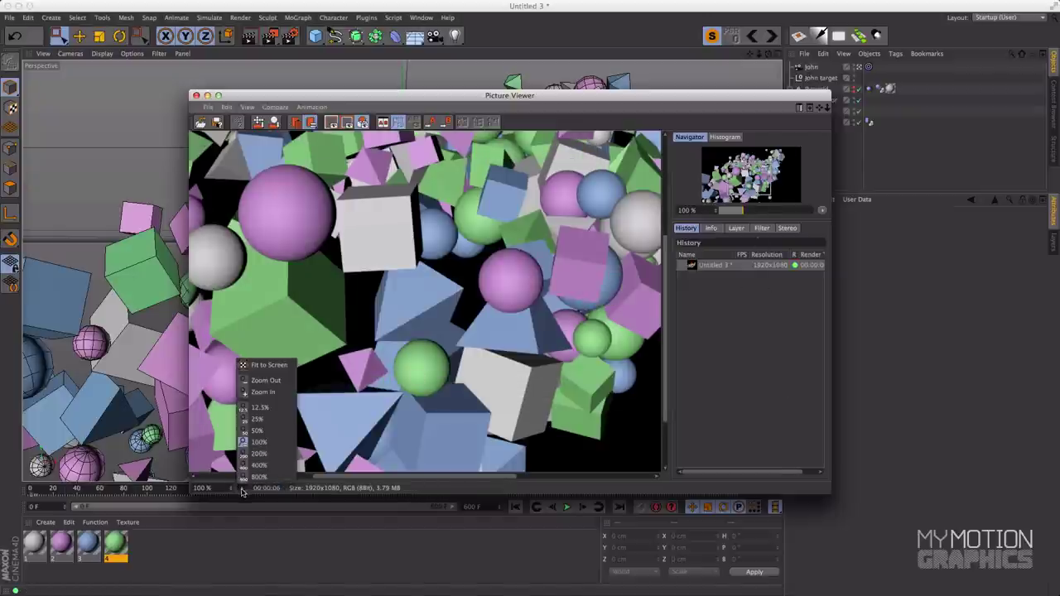
left_click(257, 431)
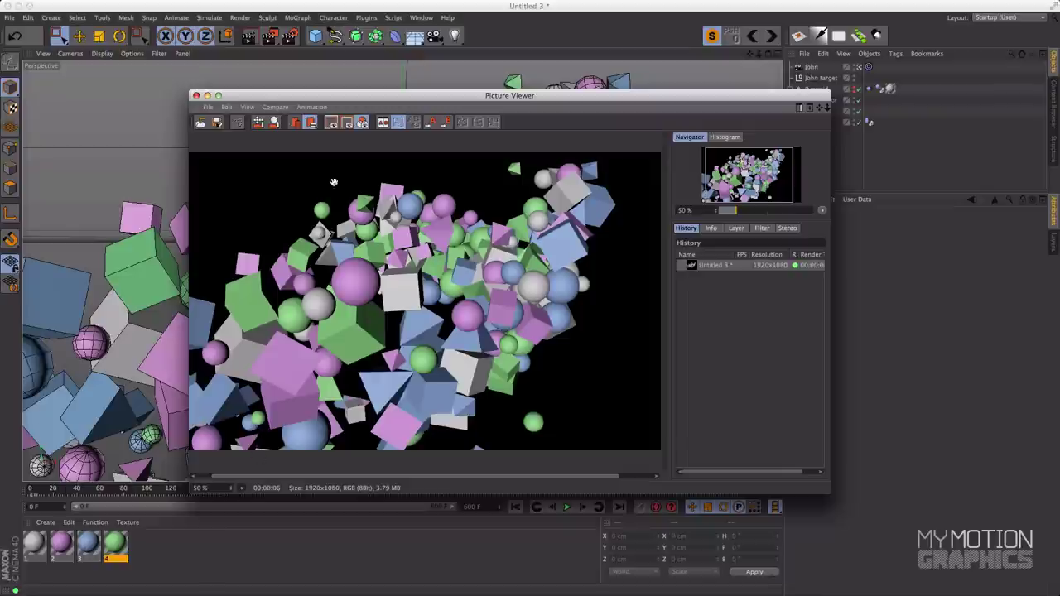
left_click_drag(187, 214, 72, 213)
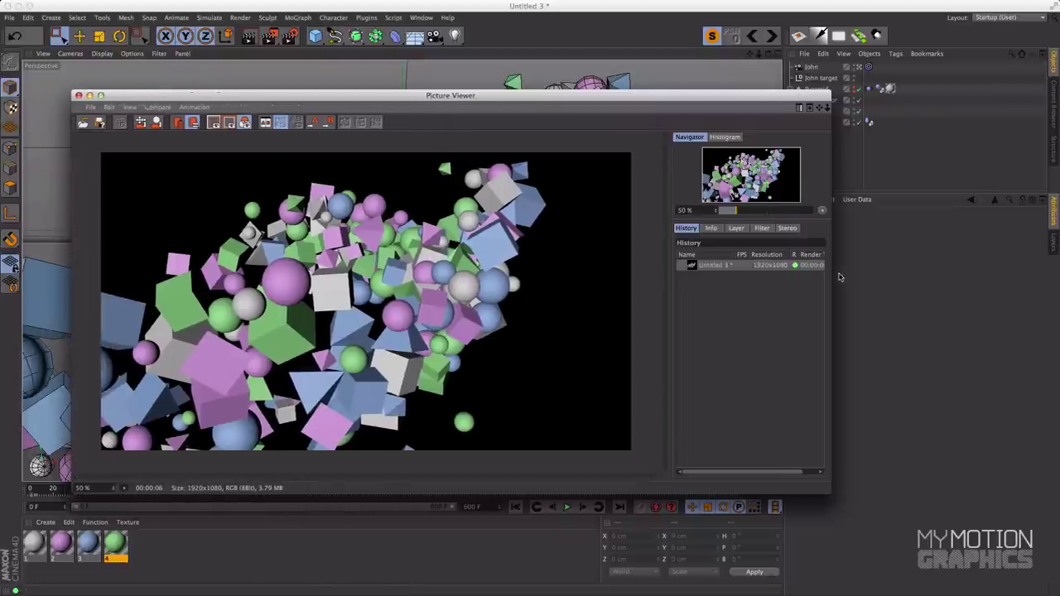
left_click_drag(832, 280, 874, 278)
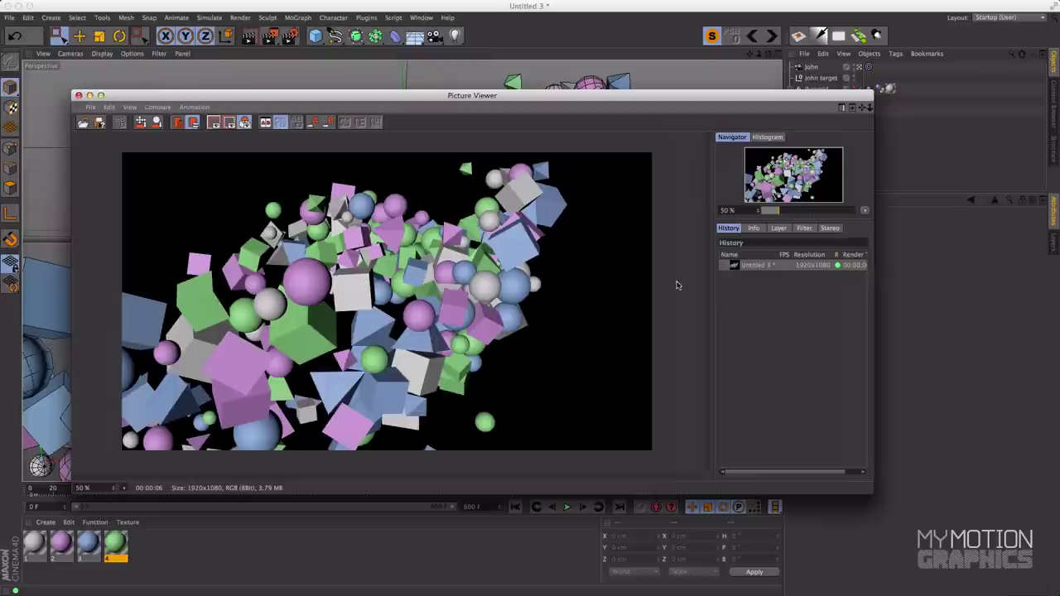
left_click_drag(712, 277, 655, 280)
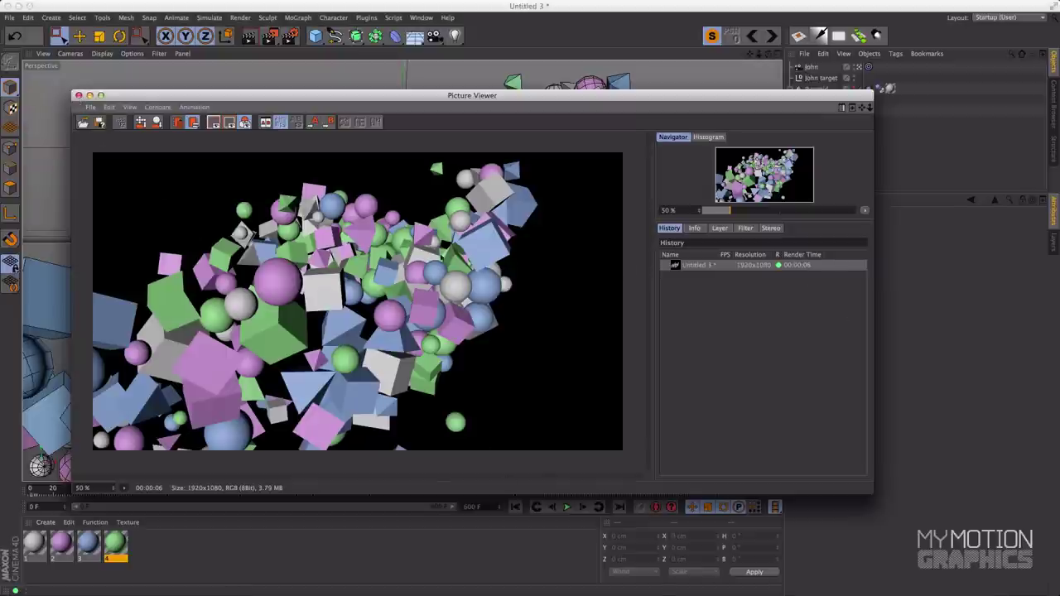
left_click(78, 96)
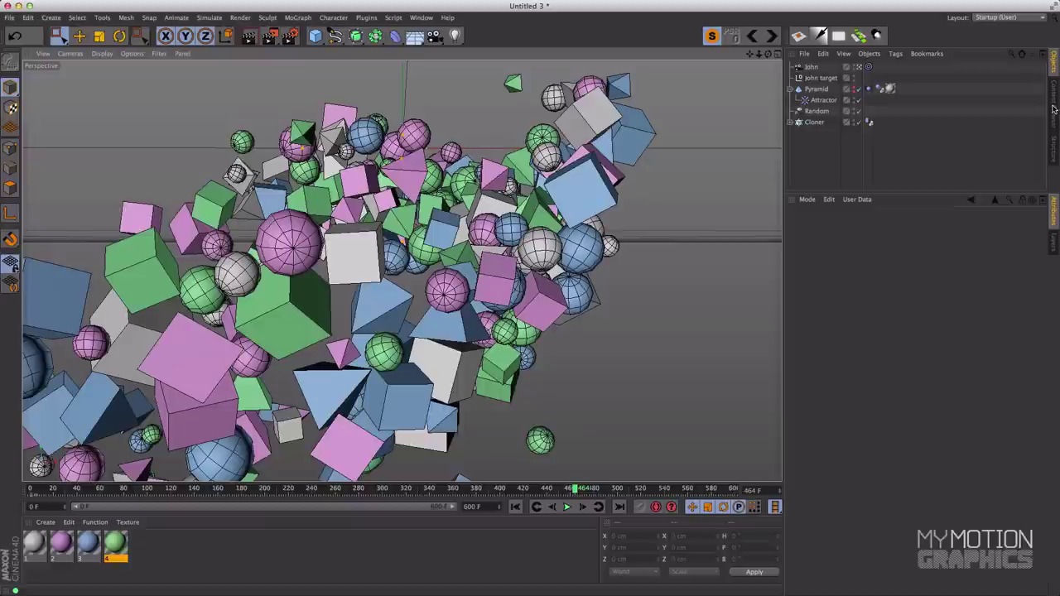
Drag The Illuminati preset from the Content Browser's MMG – The Illuminati folder into the viewport.
left_click(1054, 109)
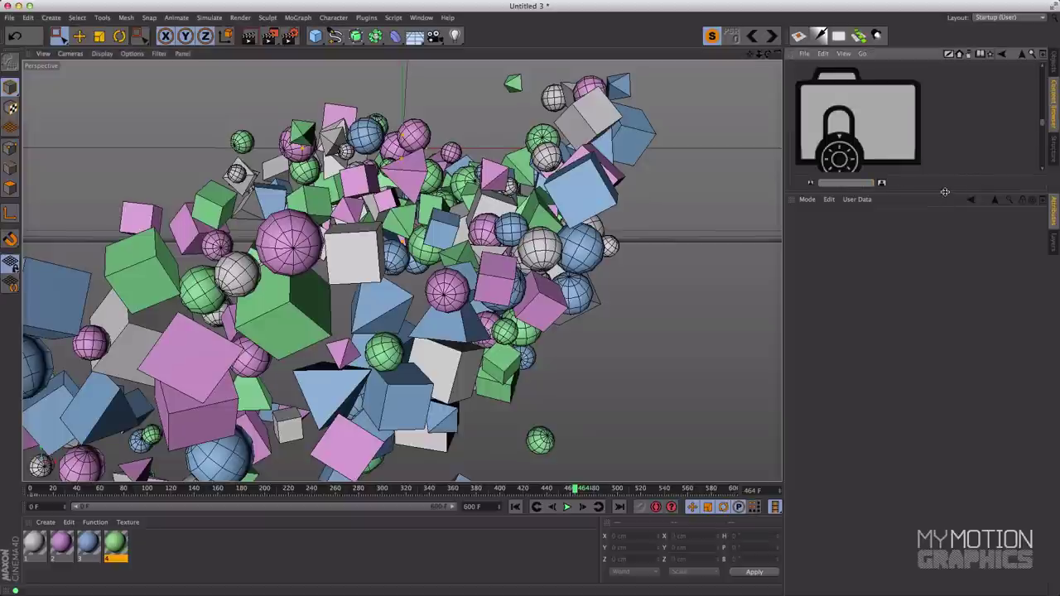
left_click_drag(946, 192, 962, 335)
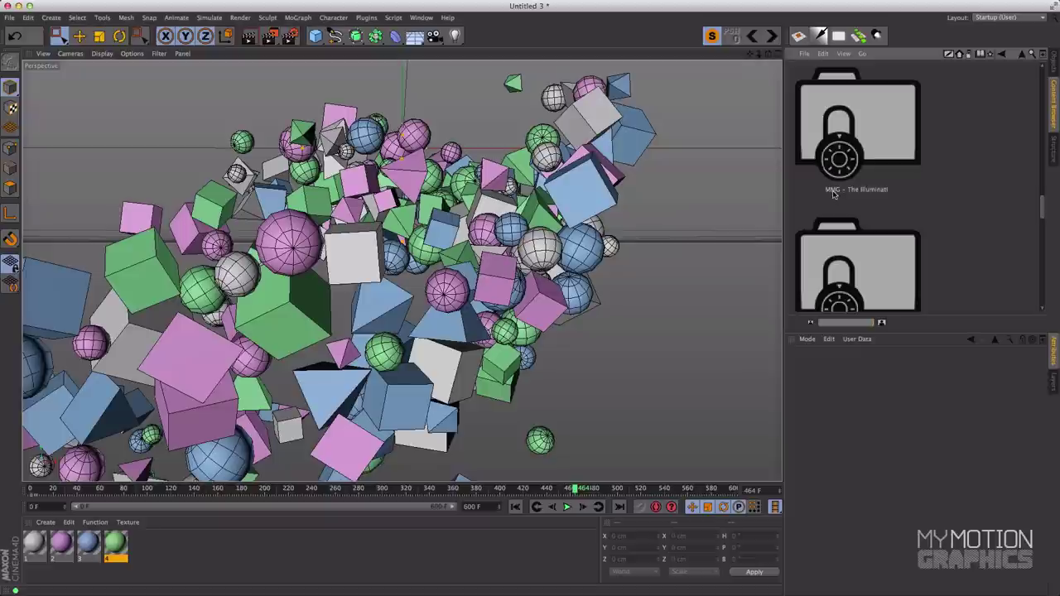
double_click(881, 154)
left_click_drag(882, 141, 627, 201)
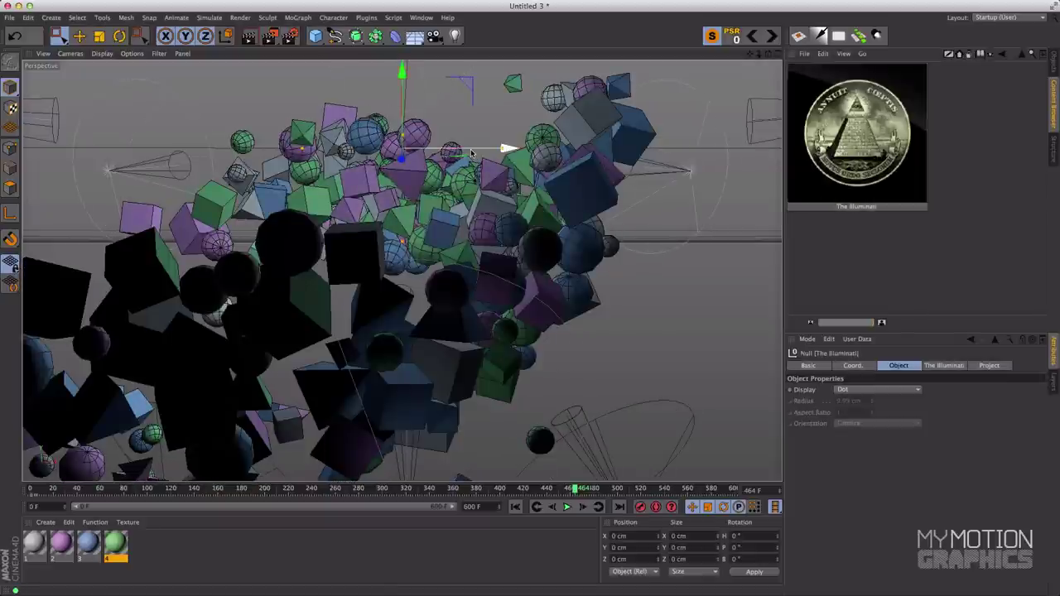
Switch to four views, widen them, centre the rig in Top view, and preview-render.
middle_click(474, 152)
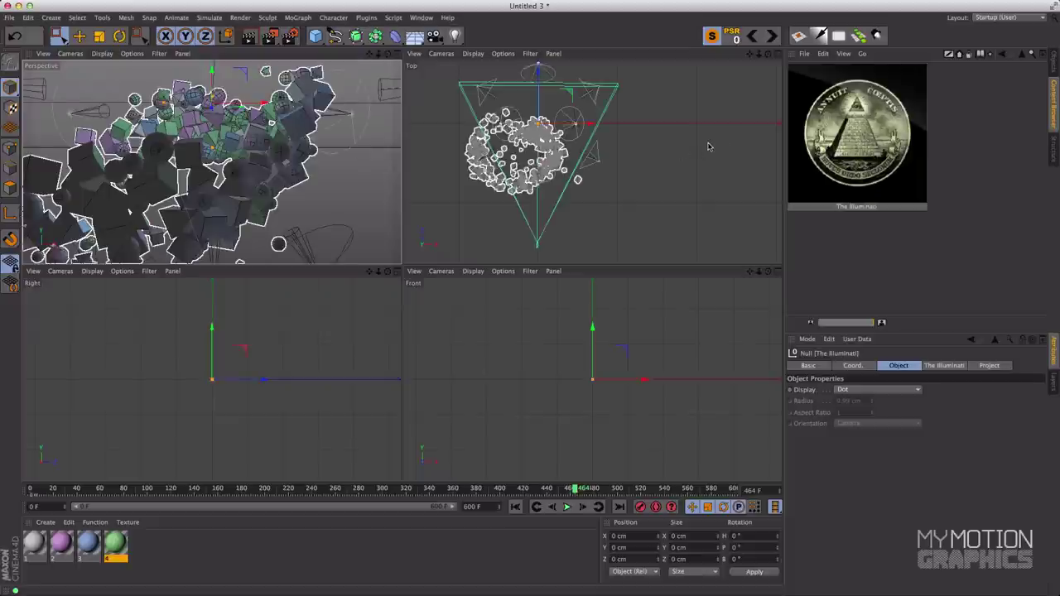
left_click(1052, 65)
left_click_drag(783, 90, 871, 89)
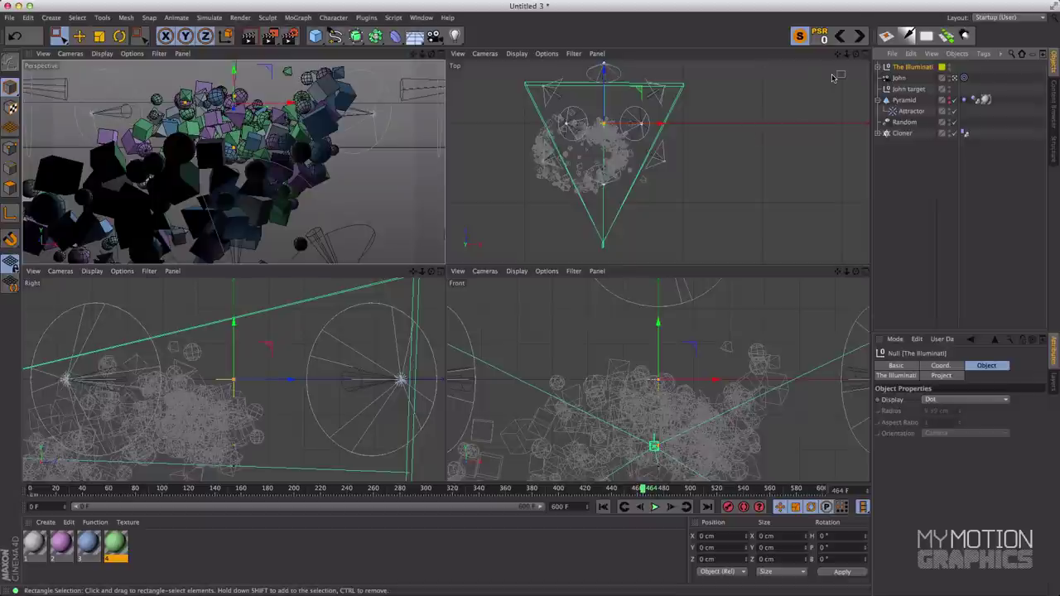
scroll(818, 114, "down", 2)
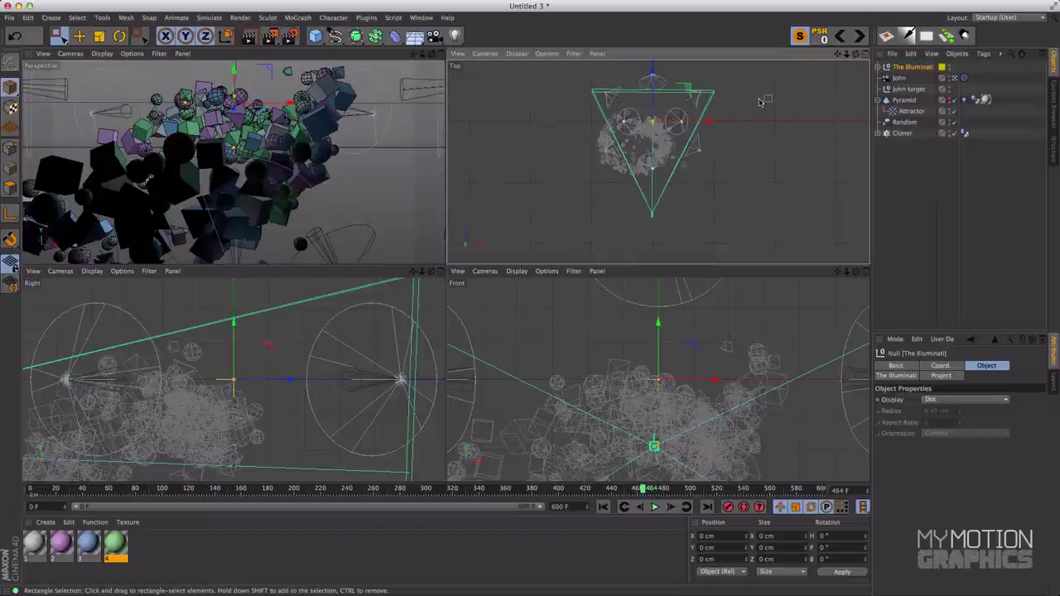
middle_click_drag(770, 103, 764, 113, "alt")
left_click(358, 170)
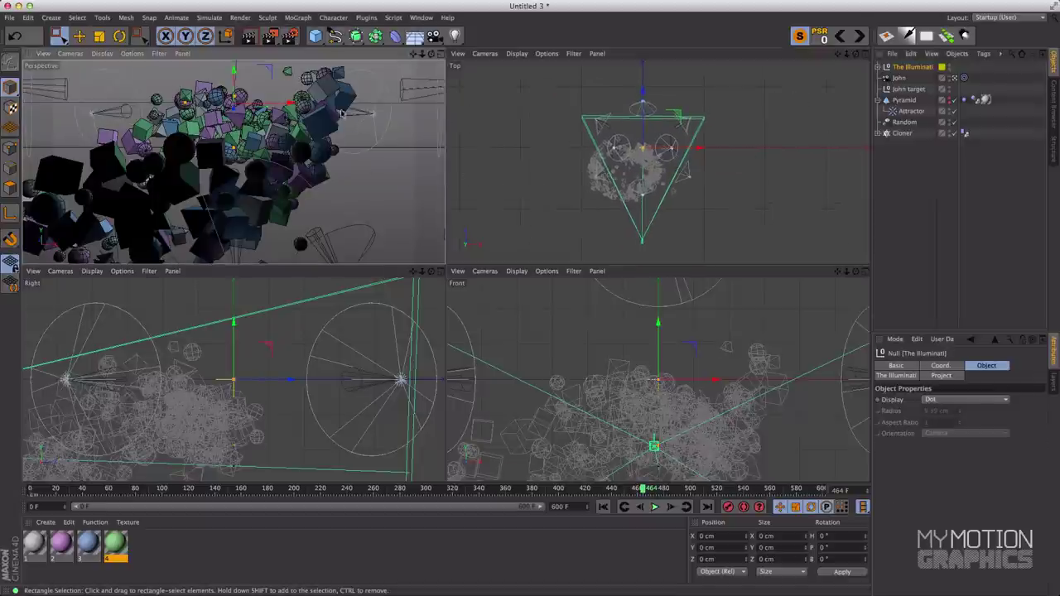
key("super+r")
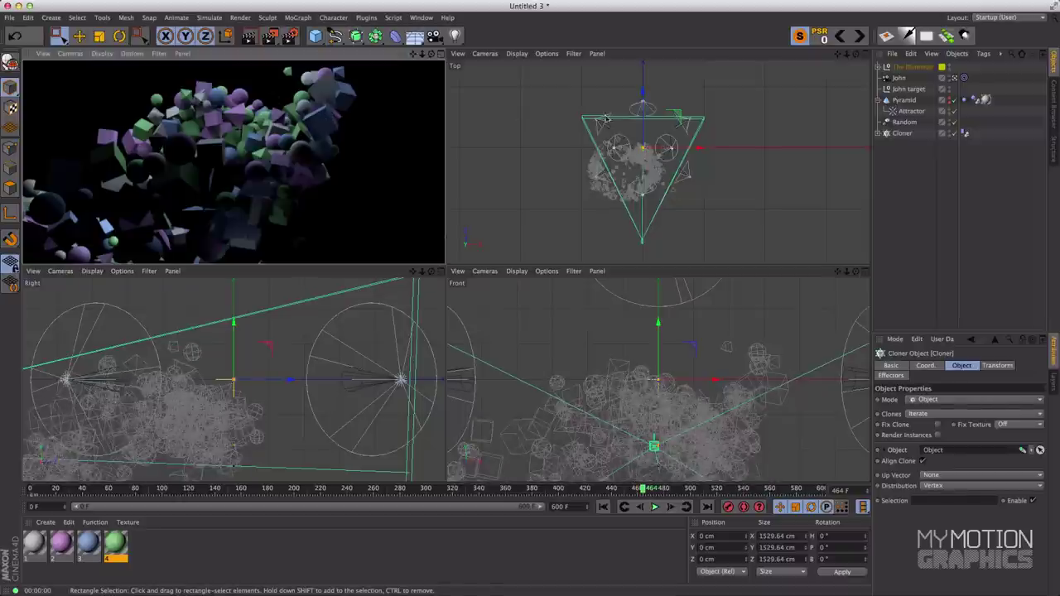
Switch the Top view's camera to Perspective with The Illuminati selected.
left_click(910, 67)
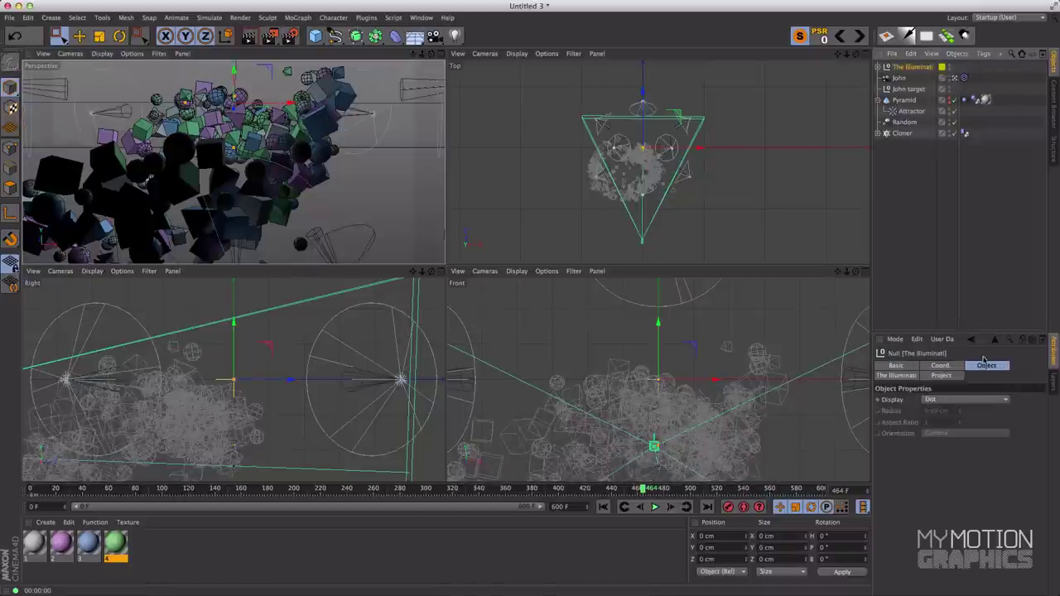
left_click(517, 55)
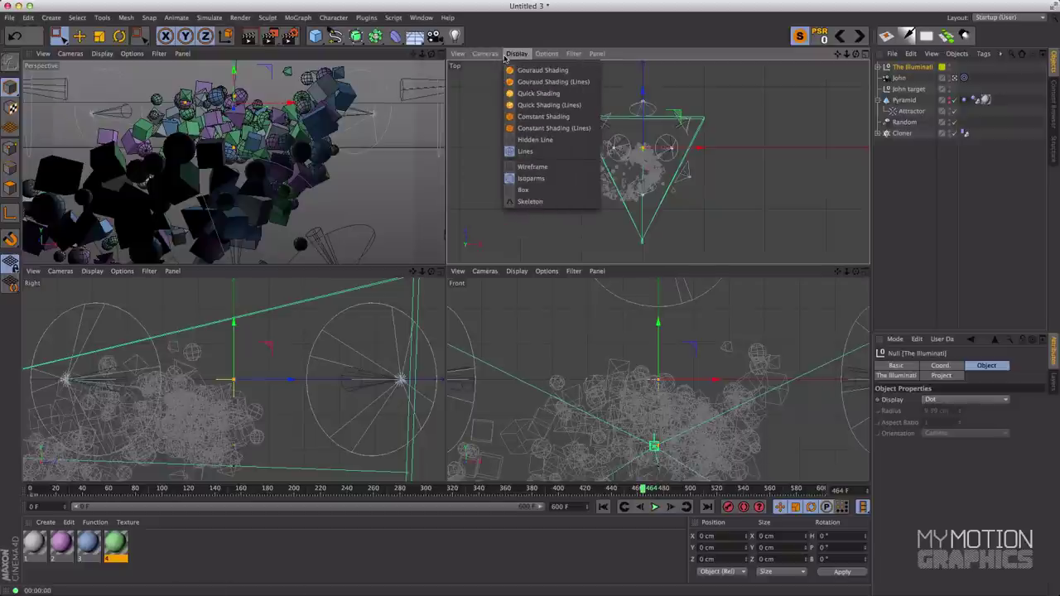
mouse_move(497, 55)
mouse_move(494, 81)
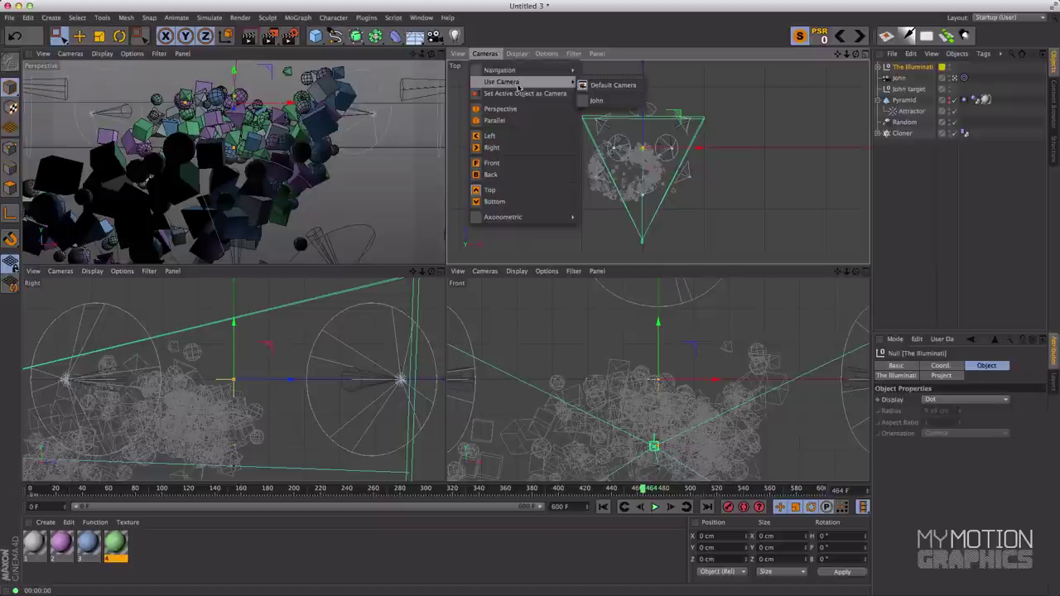
left_click(520, 110)
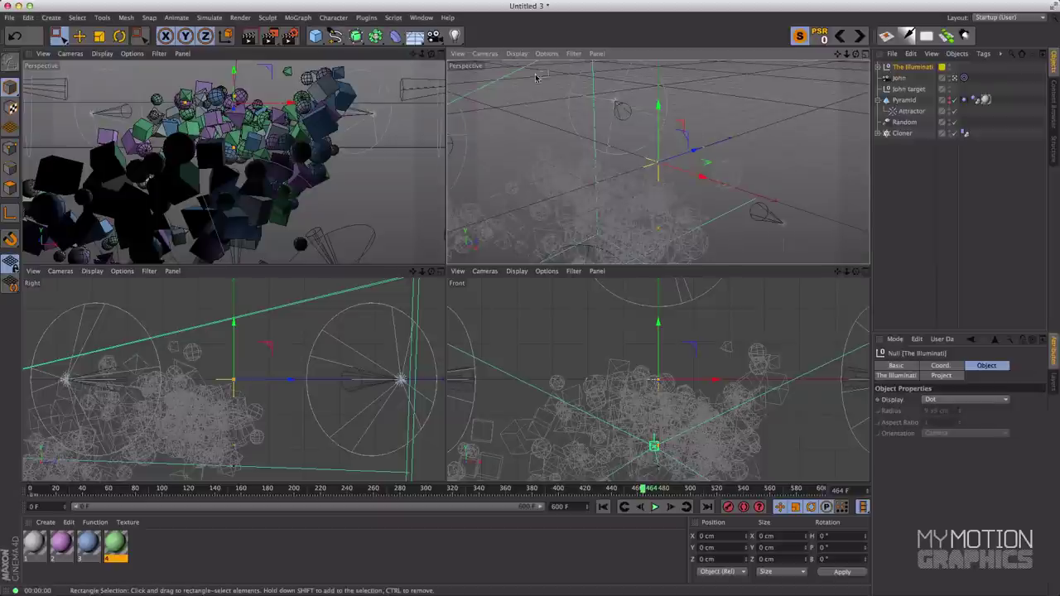
Set that view to Gouraud Shading (Lines), orbit it, and maximize it.
left_click(519, 53)
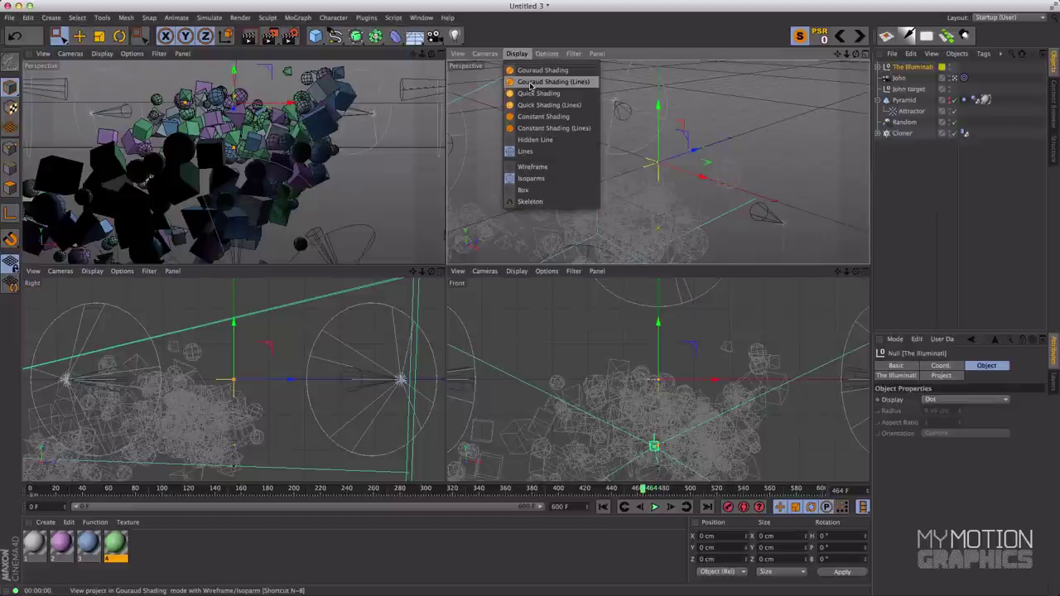
left_click(530, 83)
scroll(611, 163, "up", 3)
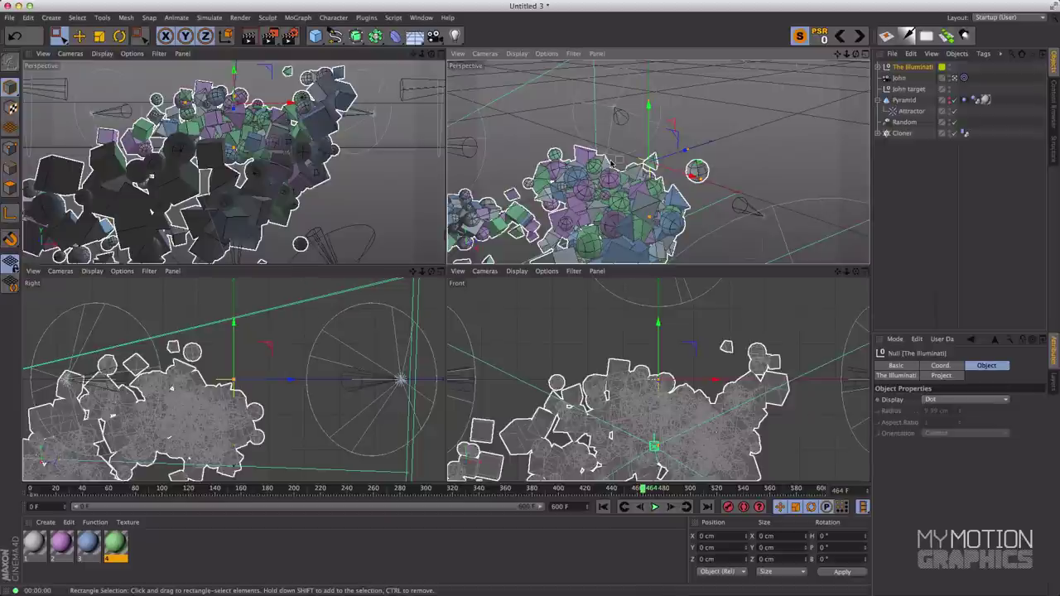
left_click_drag(611, 163, 650, 149, "alt")
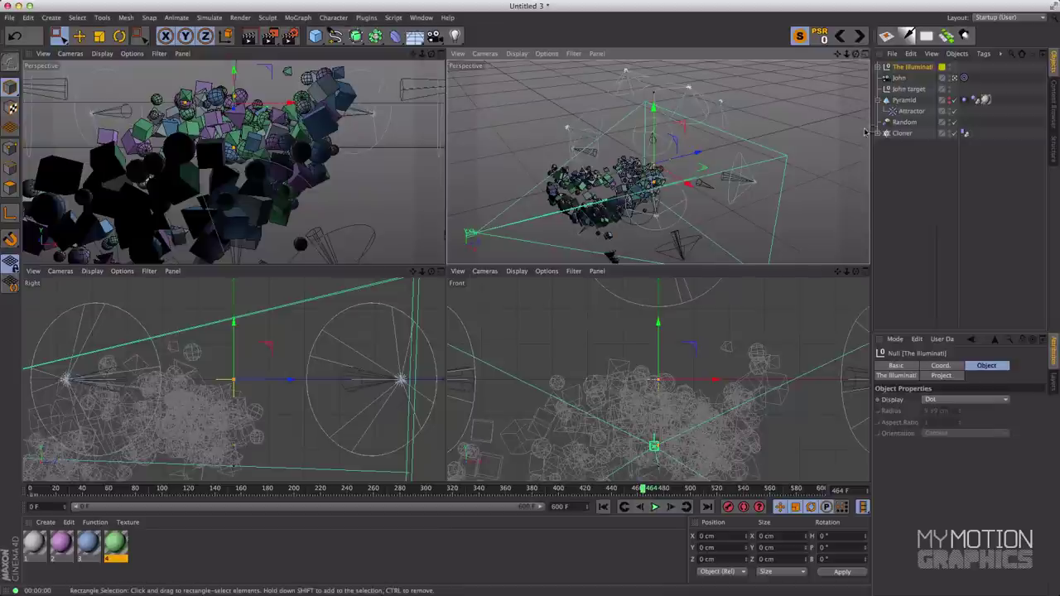
left_click(864, 53)
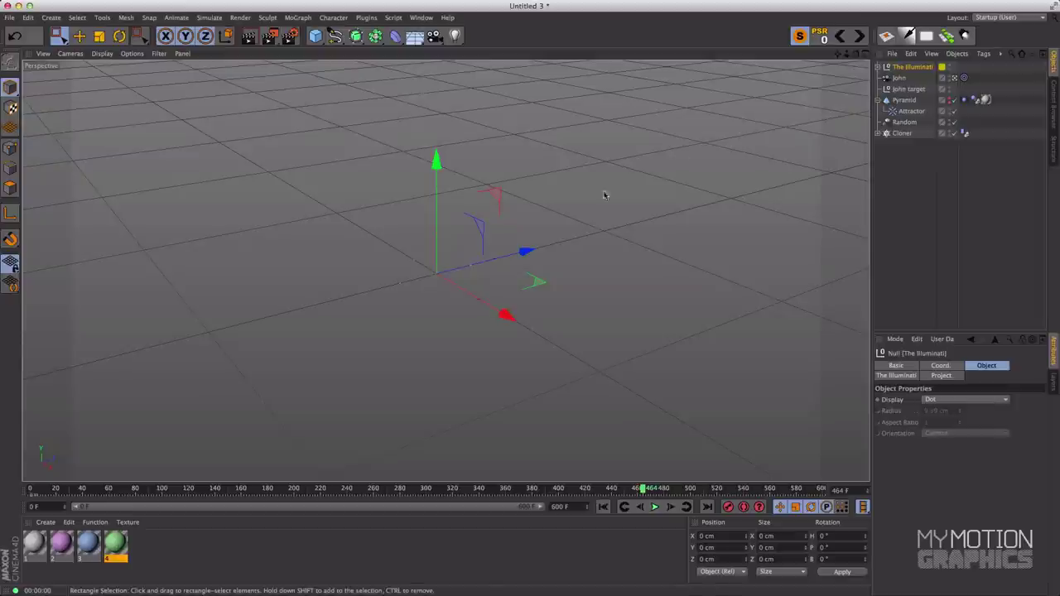
Set The Illuminati Radius to 1344.1 cm, lower it to Y -193.113 cm, and preview-render.
mouse_move(598, 218)
left_mouse_down("alt")
mouse_move(651, 217)
mouse_move(637, 230)
mouse_move(697, 128)
mouse_move(784, 251)
mouse_move(135, 380)
mouse_move(109, 357)
mouse_move(582, 260)
mouse_move(451, 215)
mouse_move(559, 290)
left_mouse_up("alt")
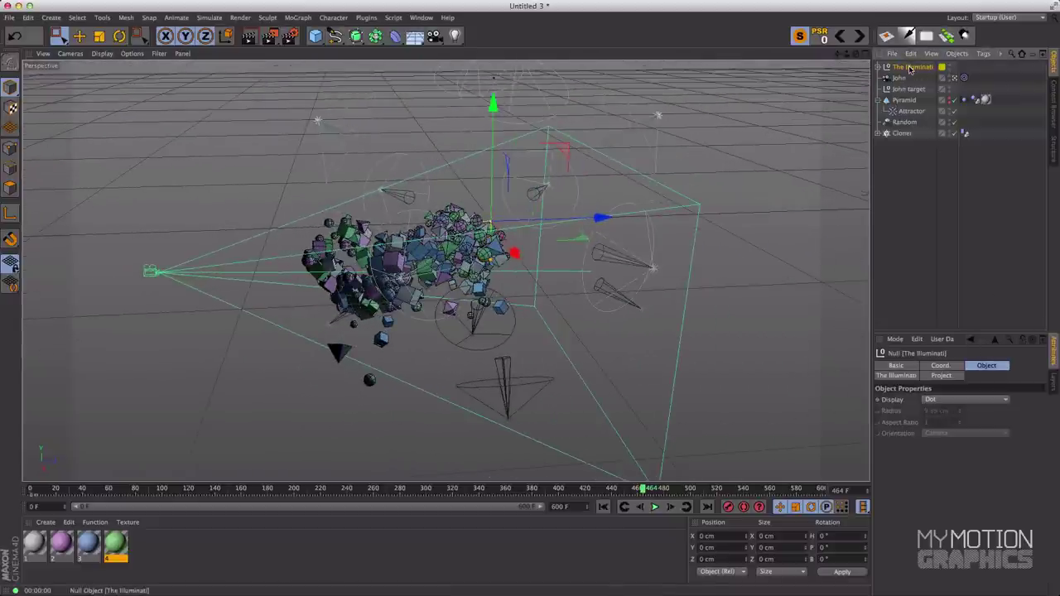
left_click_drag(872, 110, 790, 110)
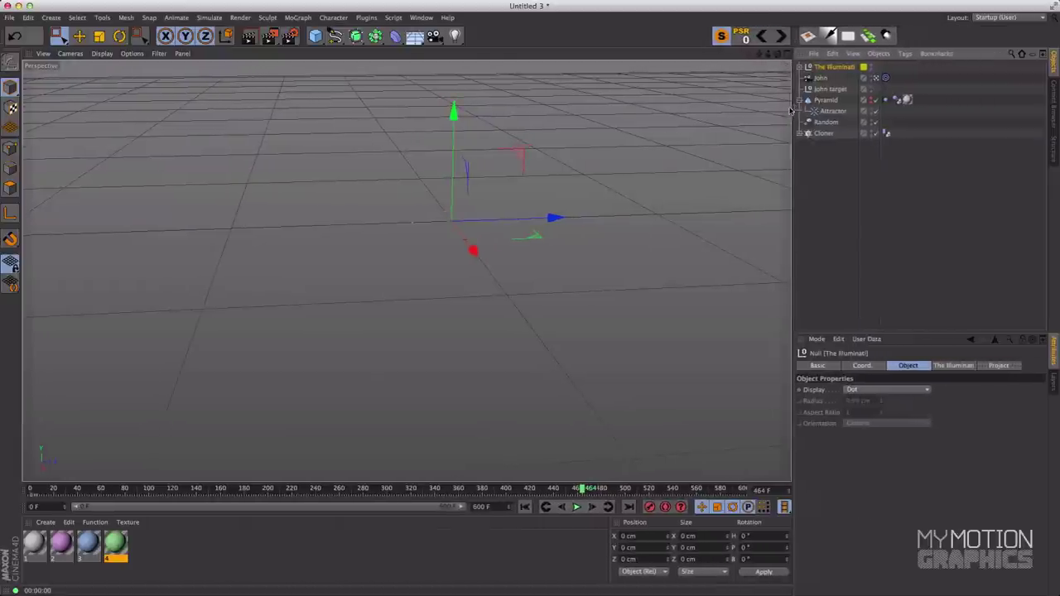
left_click(955, 366)
left_click_drag(901, 337, 917, 187)
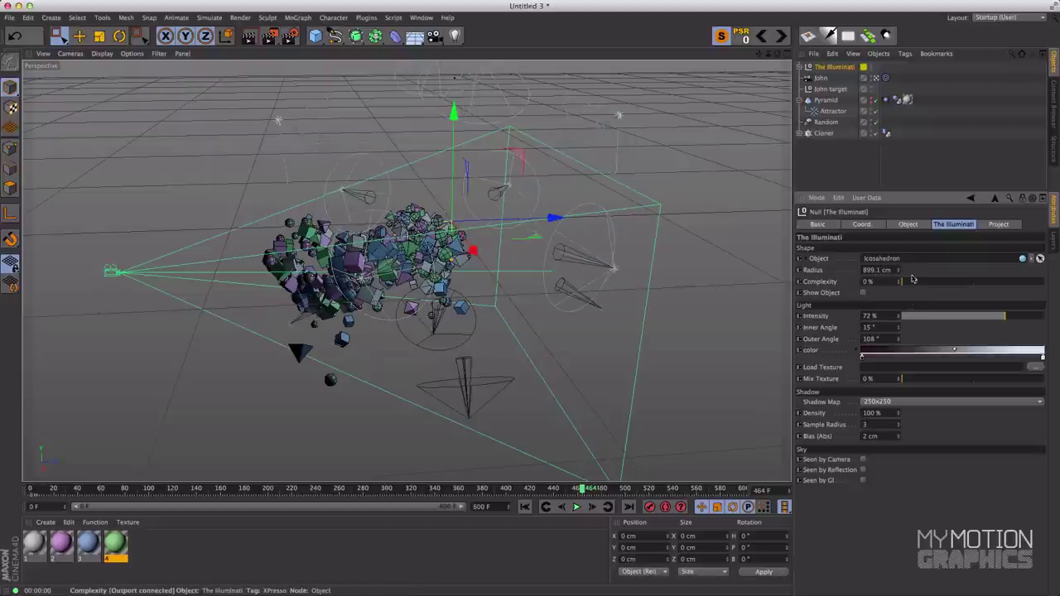
left_click_drag(898, 270, 928, 270)
left_click_drag(454, 166, 365, 214)
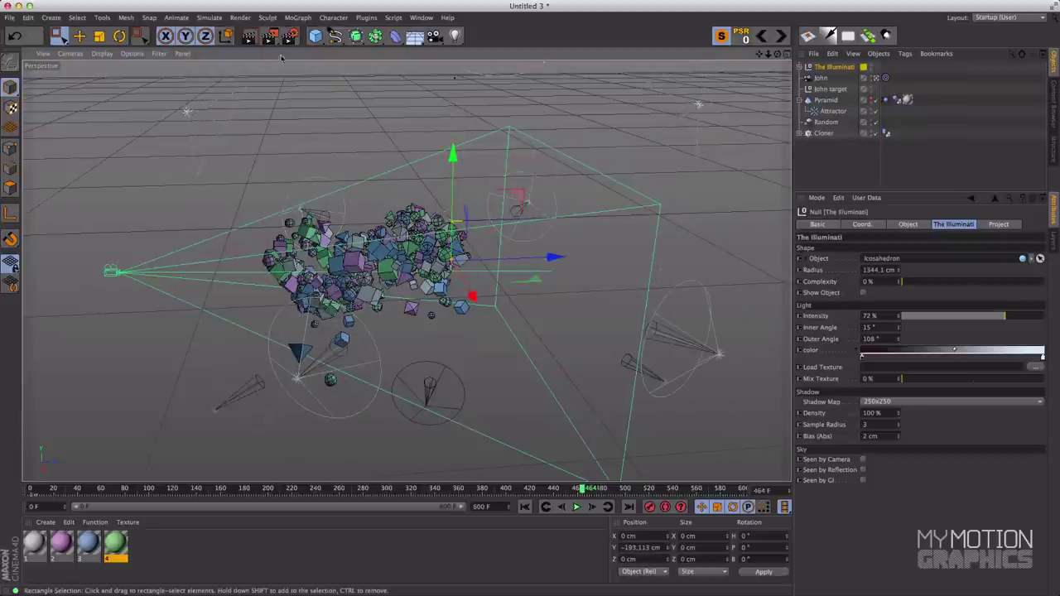
left_click(252, 39)
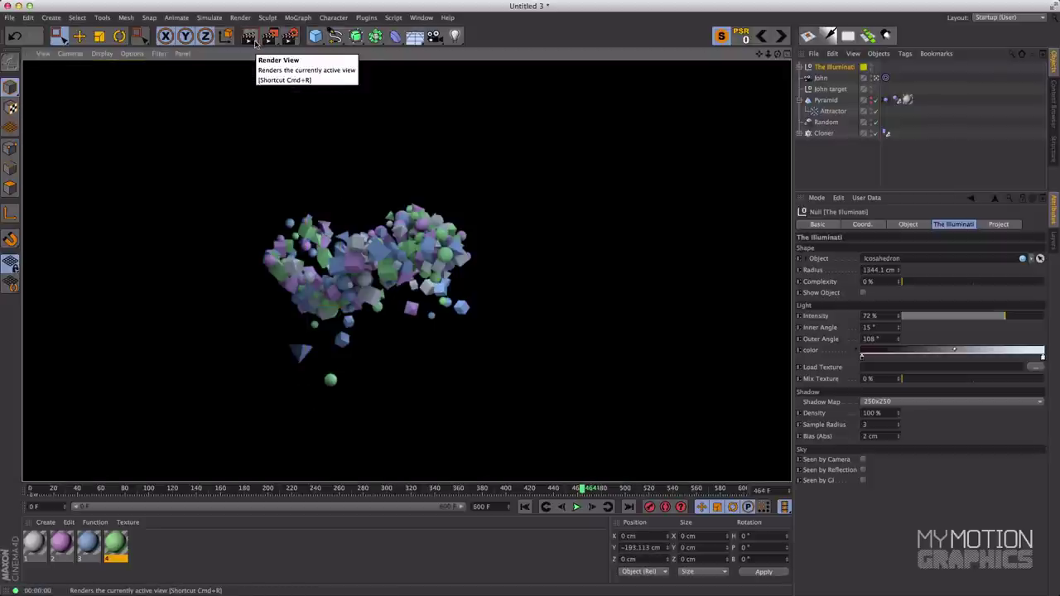
Preview-render in the four-view layout, then maximize the Perspective view to a single view.
middle_click(318, 197)
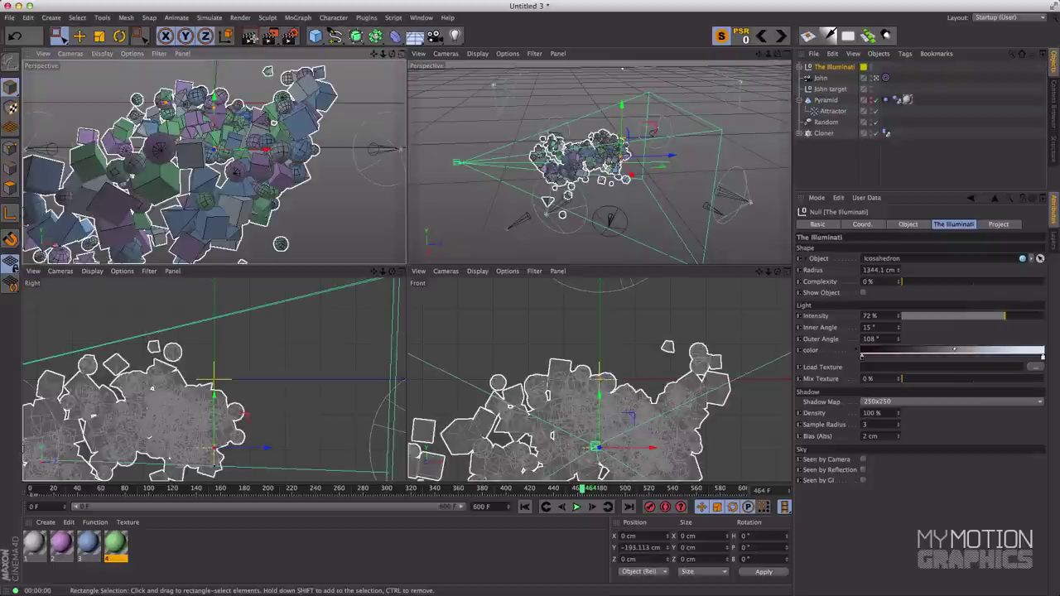
left_click(249, 40)
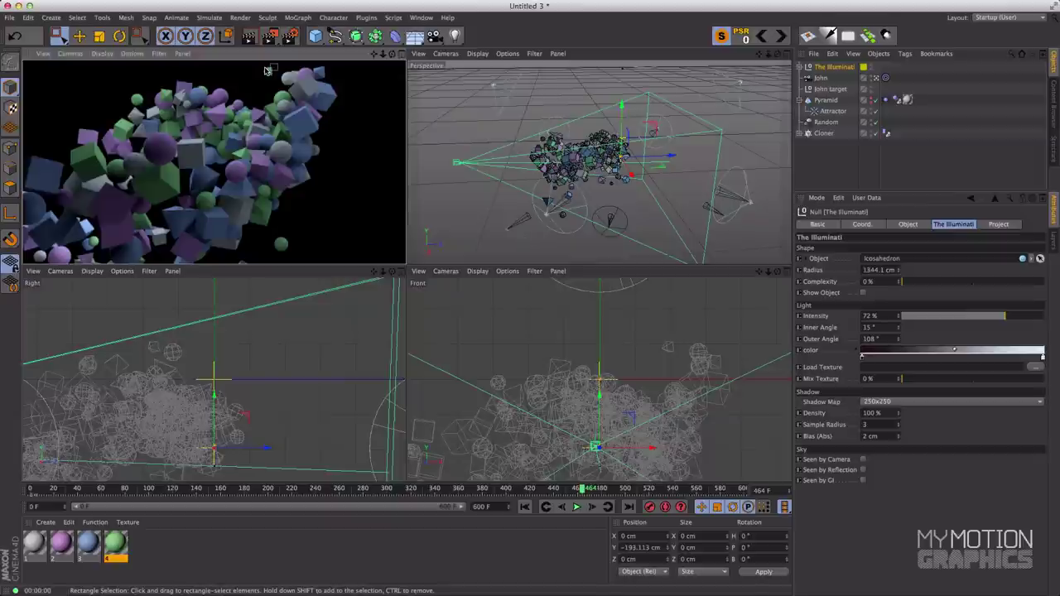
middle_click(291, 90)
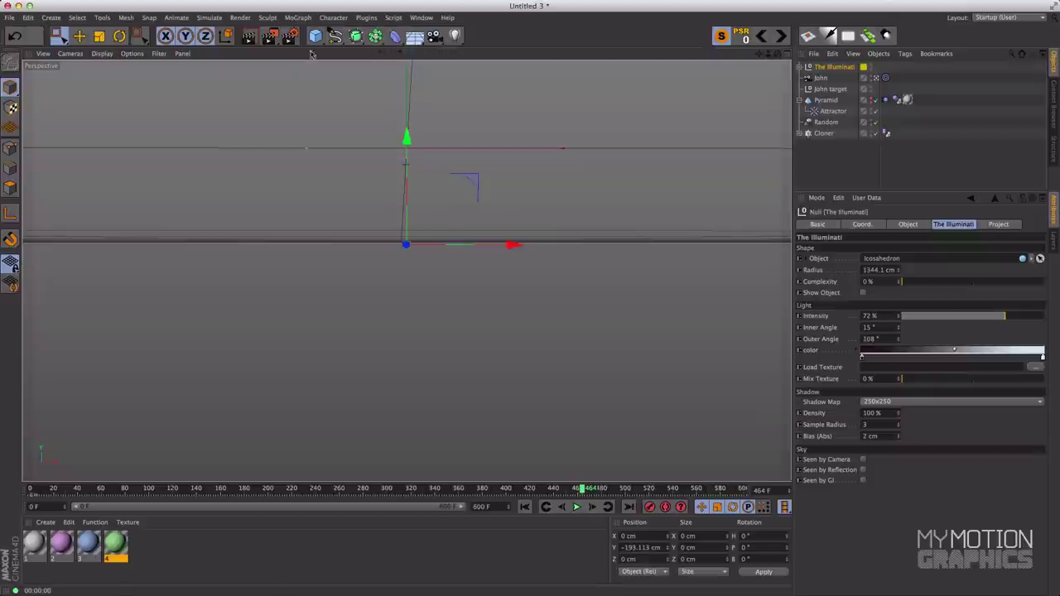
Preview-render, then set The Illuminati Inner Angle 10°, Outer Angle 97°, Complexity 29%.
left_click(249, 37)
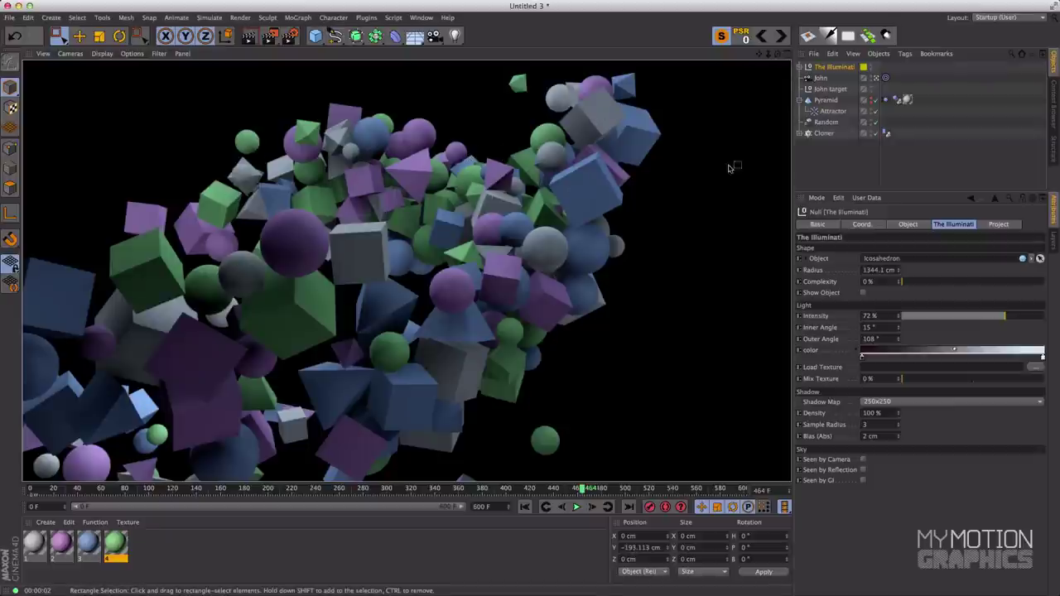
left_click(819, 67)
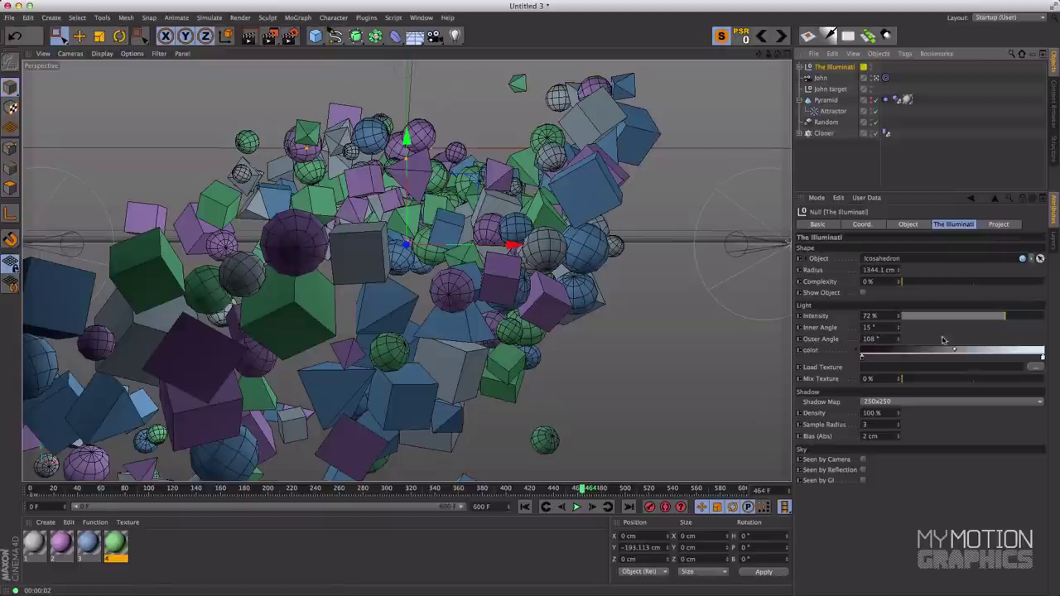
mouse_move(900, 343)
left_mouse_down()
mouse_move(882, 343)
mouse_move(896, 331)
left_mouse_up()
left_click(899, 338)
left_click(897, 337)
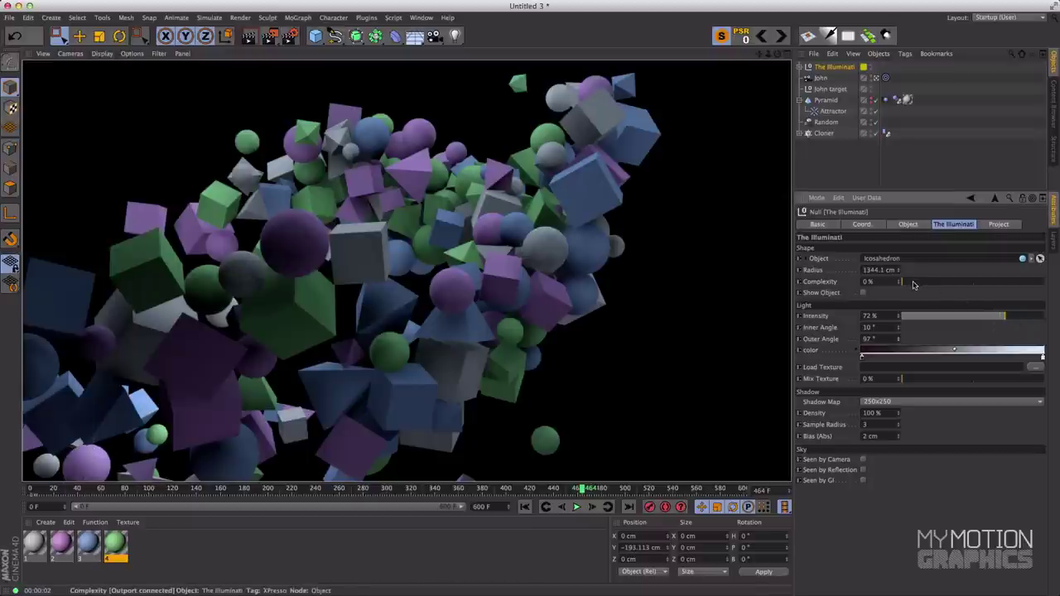
left_click_drag(914, 285, 944, 281)
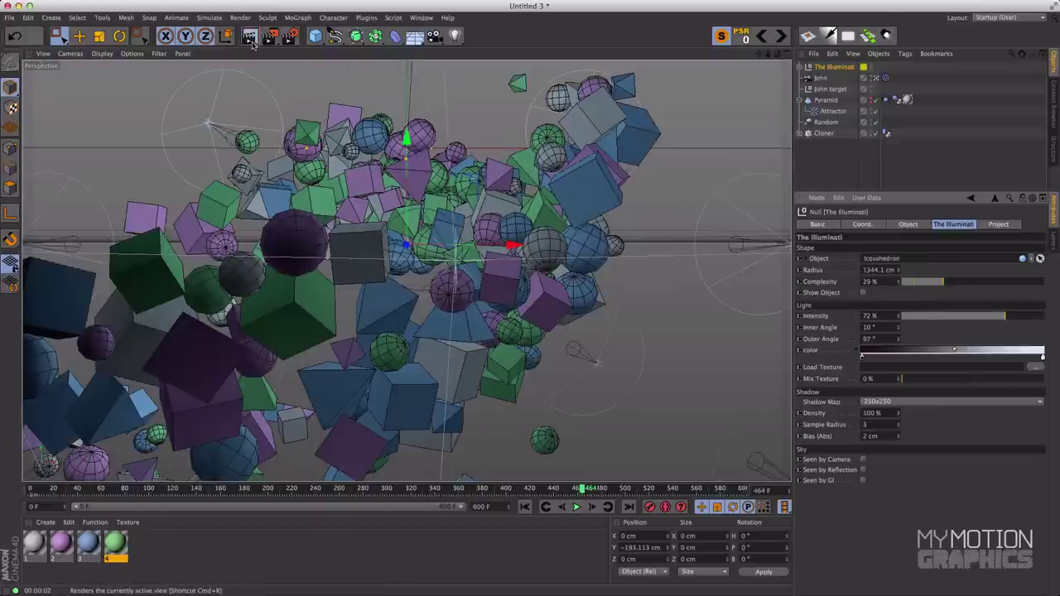
Lower The Illuminati Intensity from 72% to 52% while previewing, then render to Picture Viewer.
left_click(251, 39)
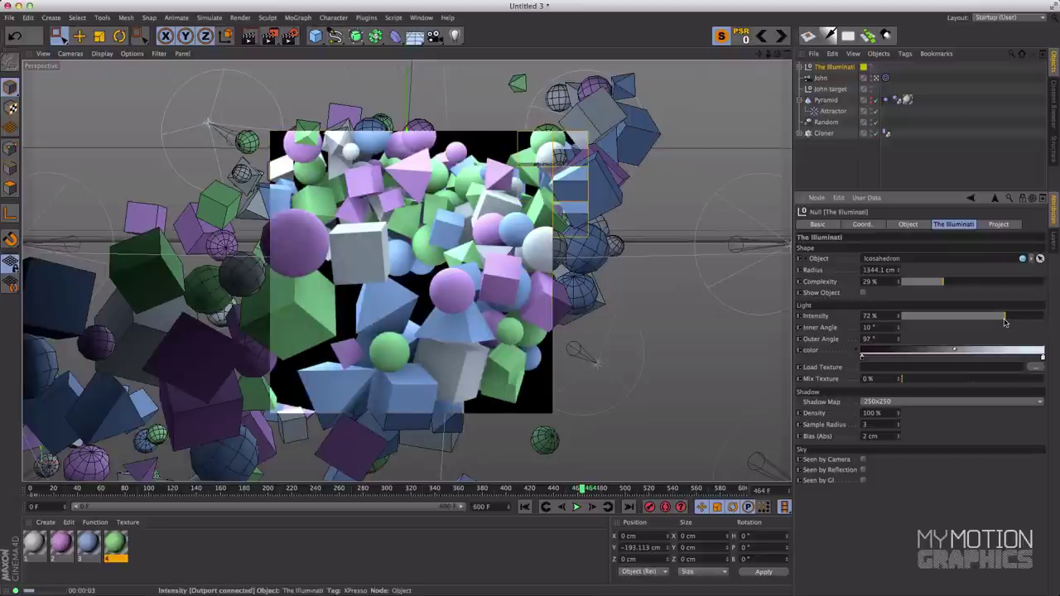
left_click_drag(1000, 319, 990, 321)
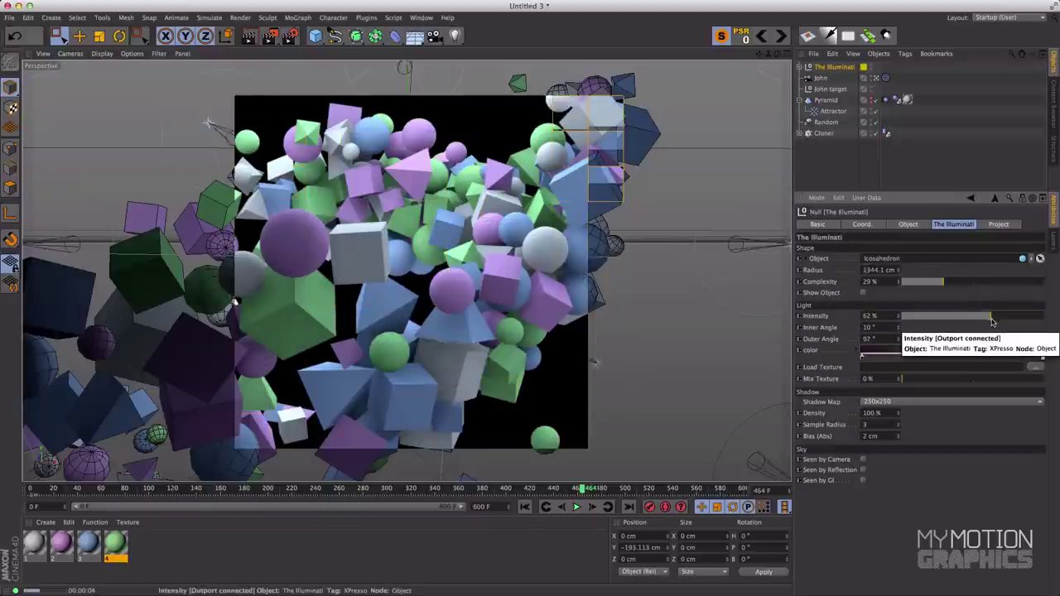
left_click(980, 318)
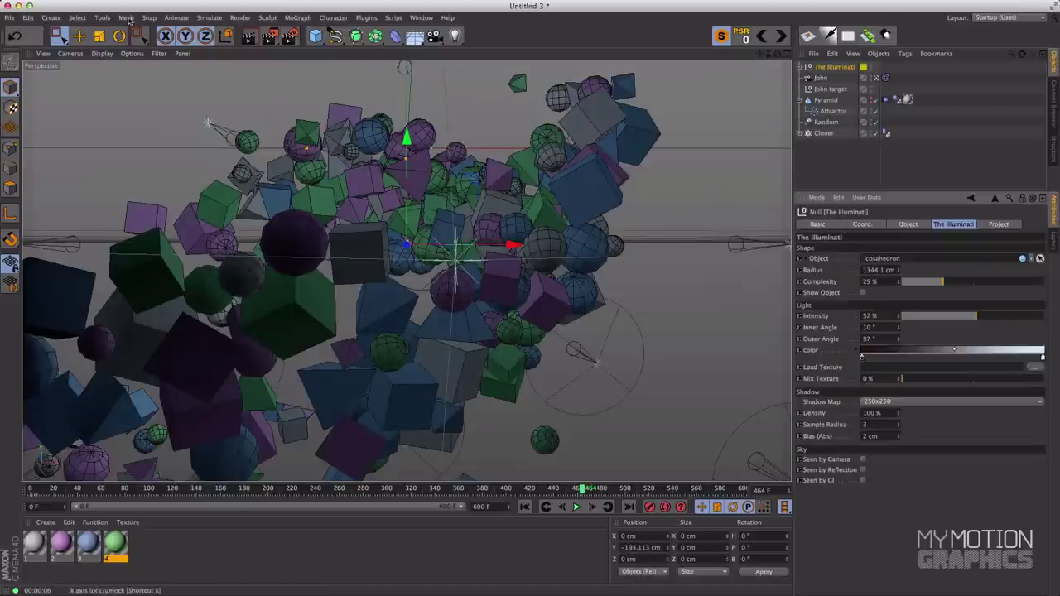
left_click(269, 36)
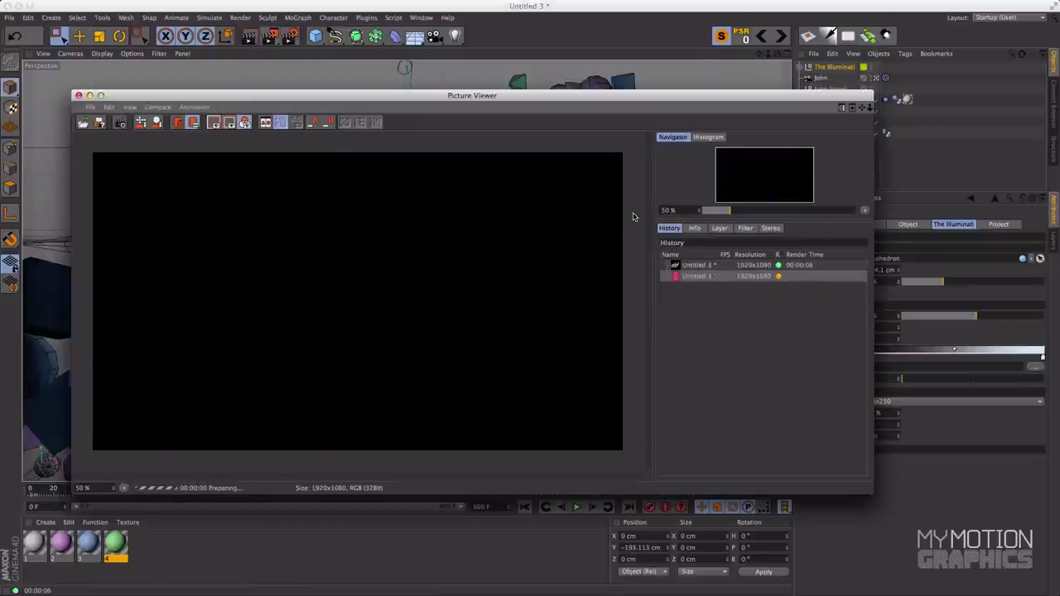
Enable Interactive Render Region, review the 1920x1080 render, and close the Picture Viewer.
left_click_drag(820, 97, 809, 102)
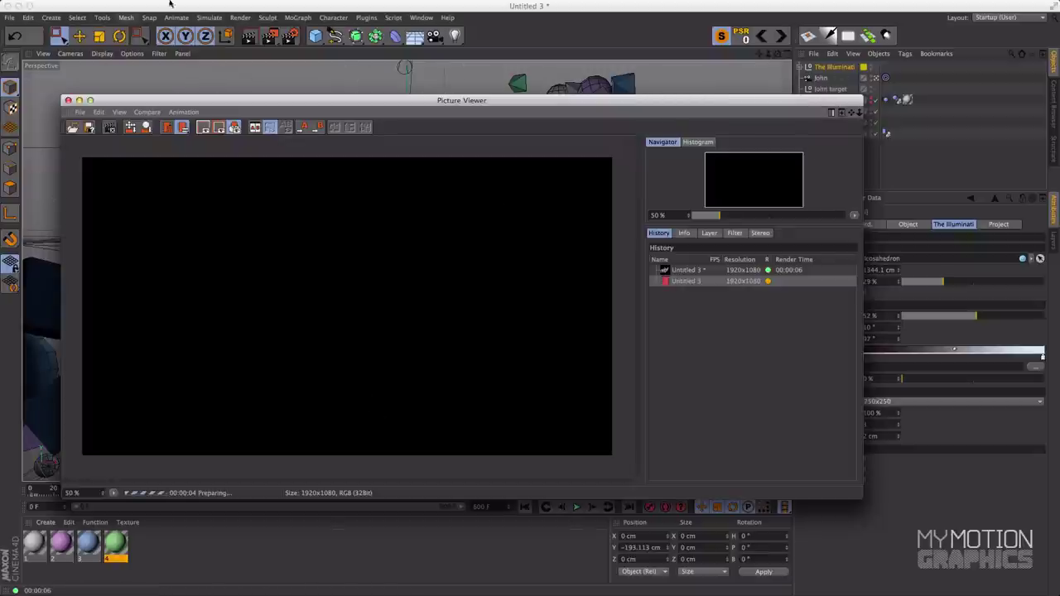
left_click(270, 36)
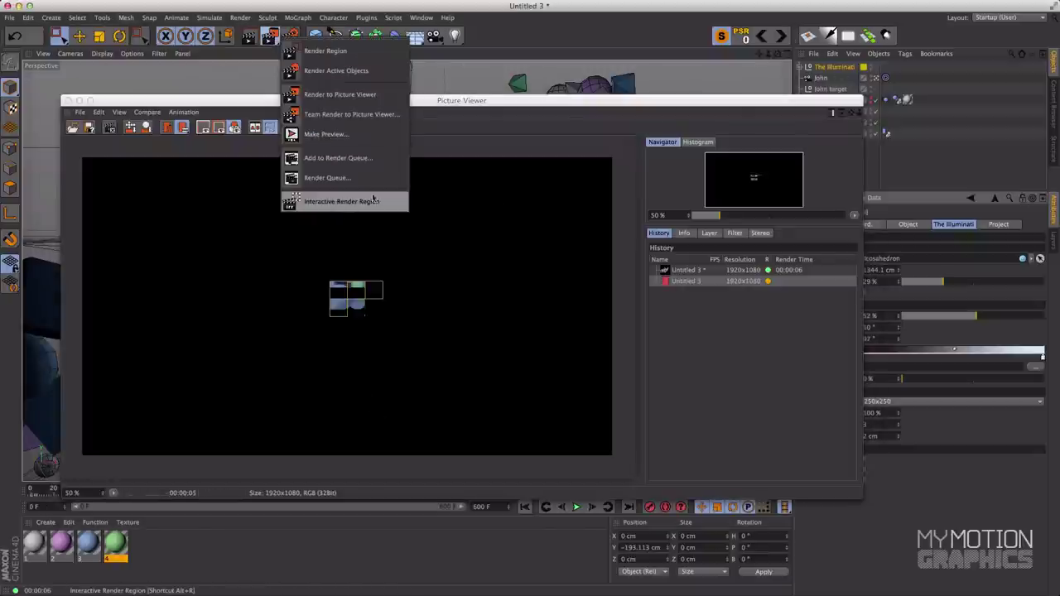
left_click(337, 203)
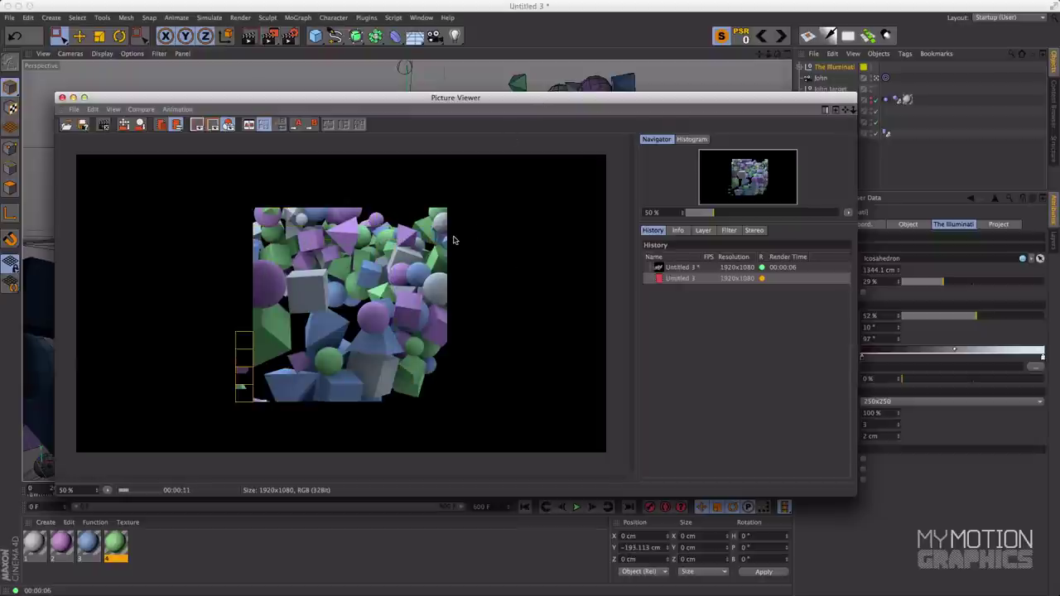
left_click_drag(449, 99, 408, 133)
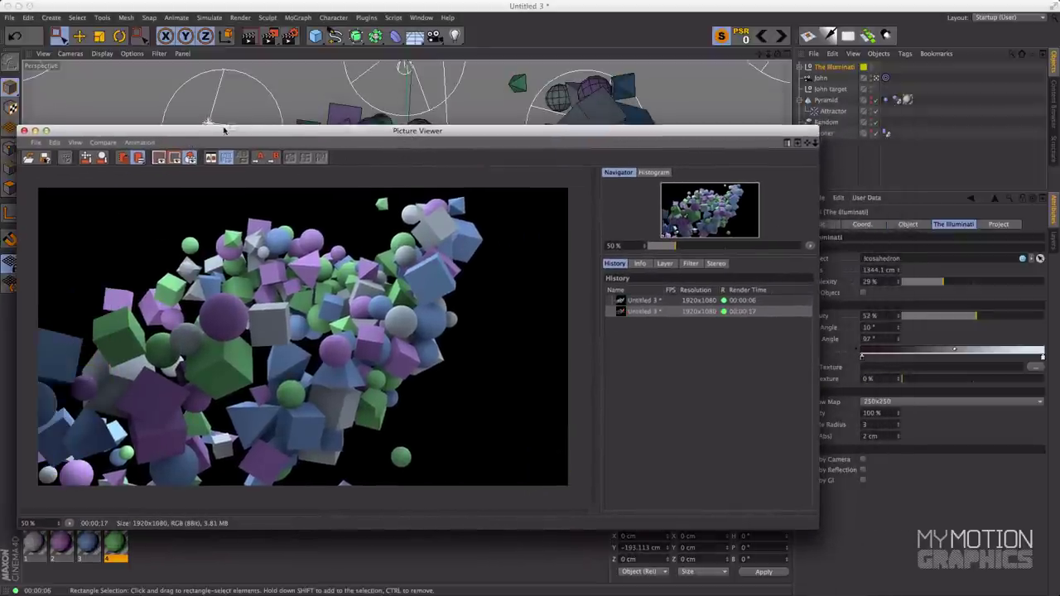
left_click_drag(248, 131, 322, 111)
left_click(96, 111)
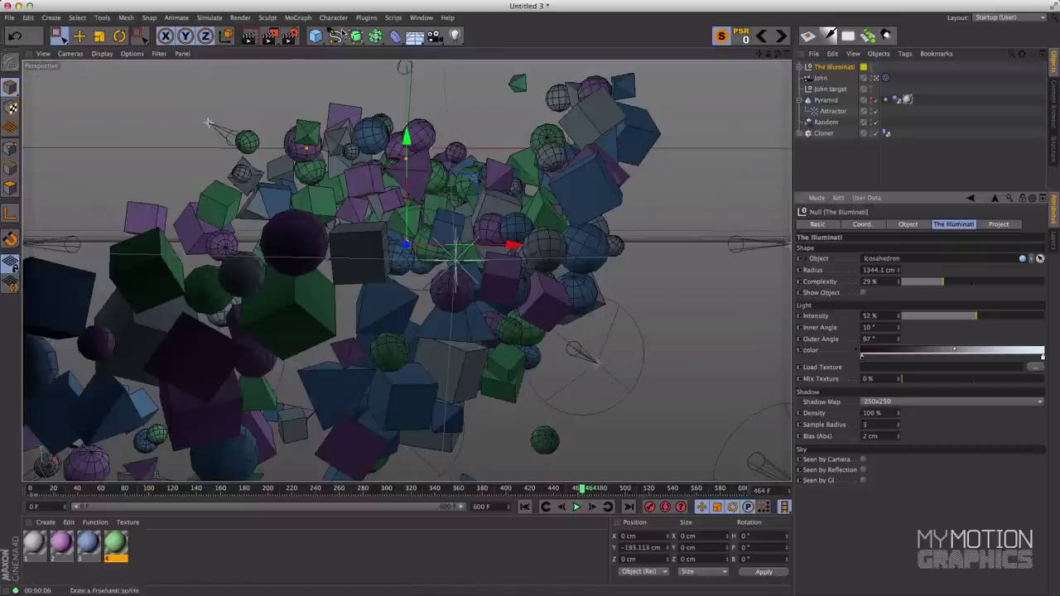
Create a new material in the Material Manager and name it BG.
left_click(421, 17)
mouse_move(447, 18)
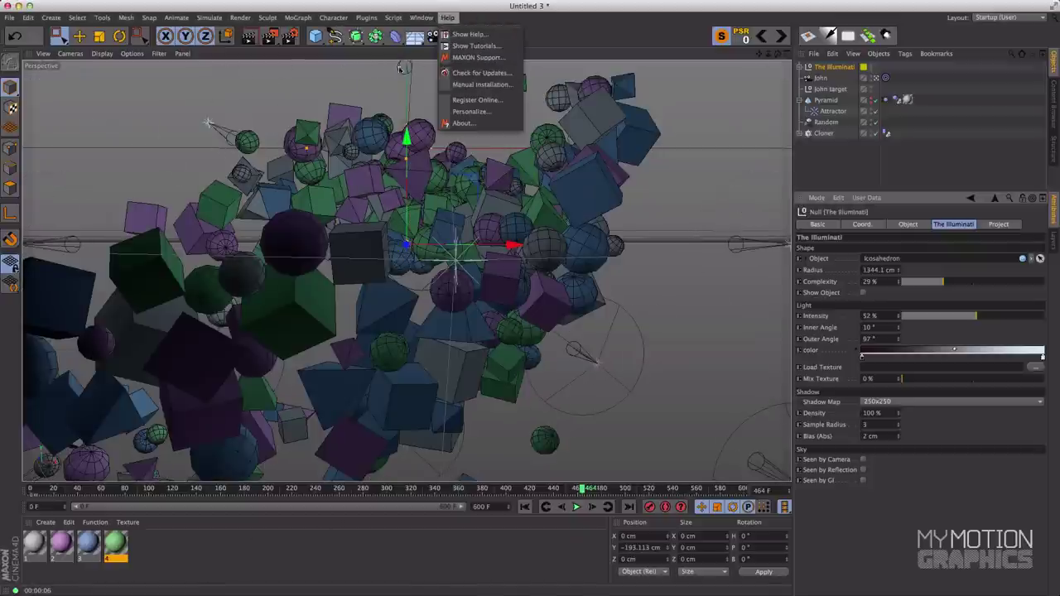
left_click(328, 574)
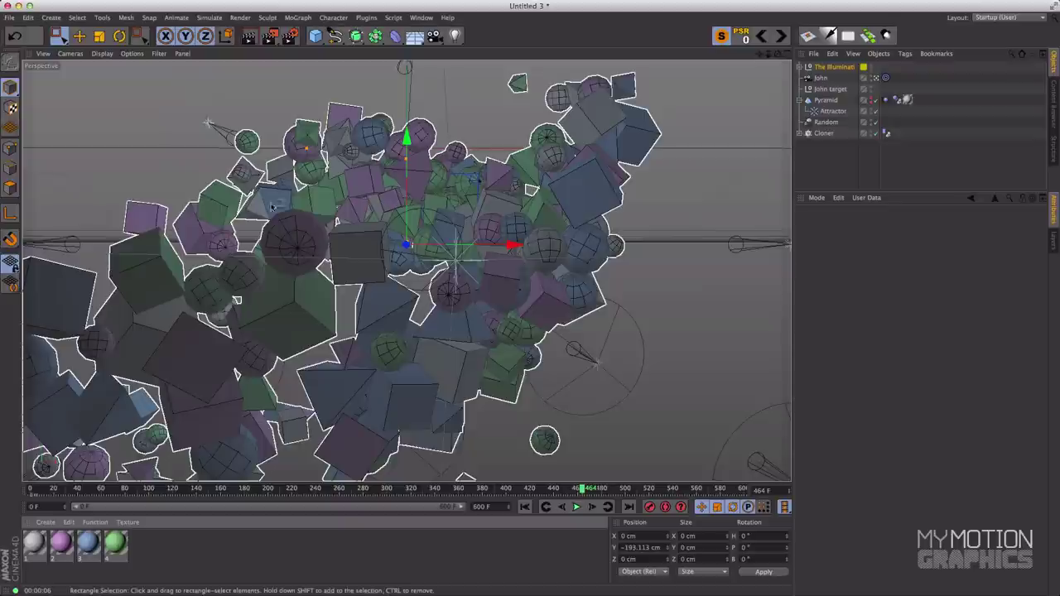
double_click(196, 551)
double_click(32, 559)
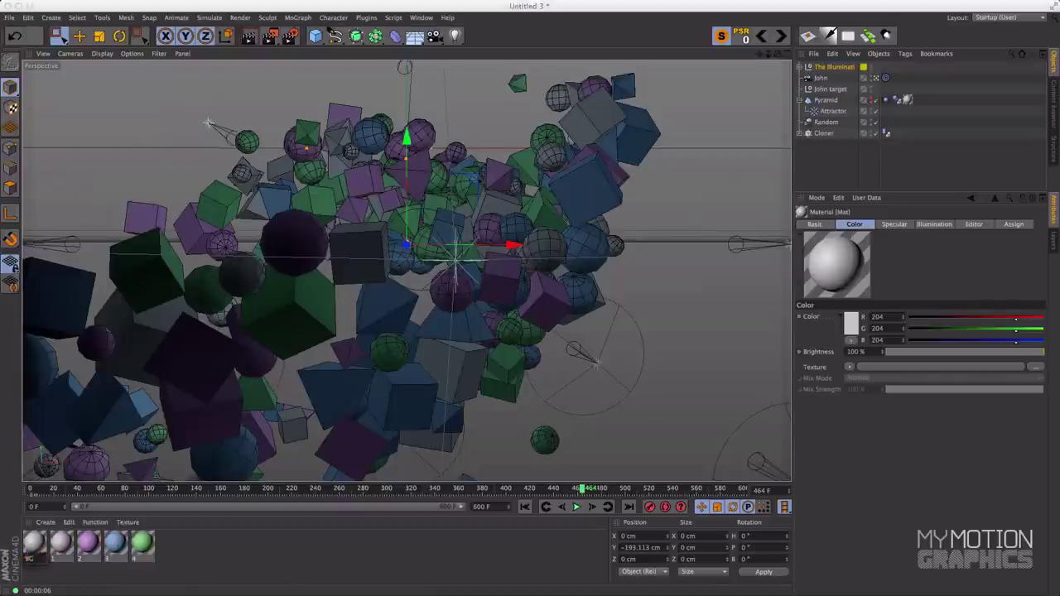
type("BG")
key("Return")
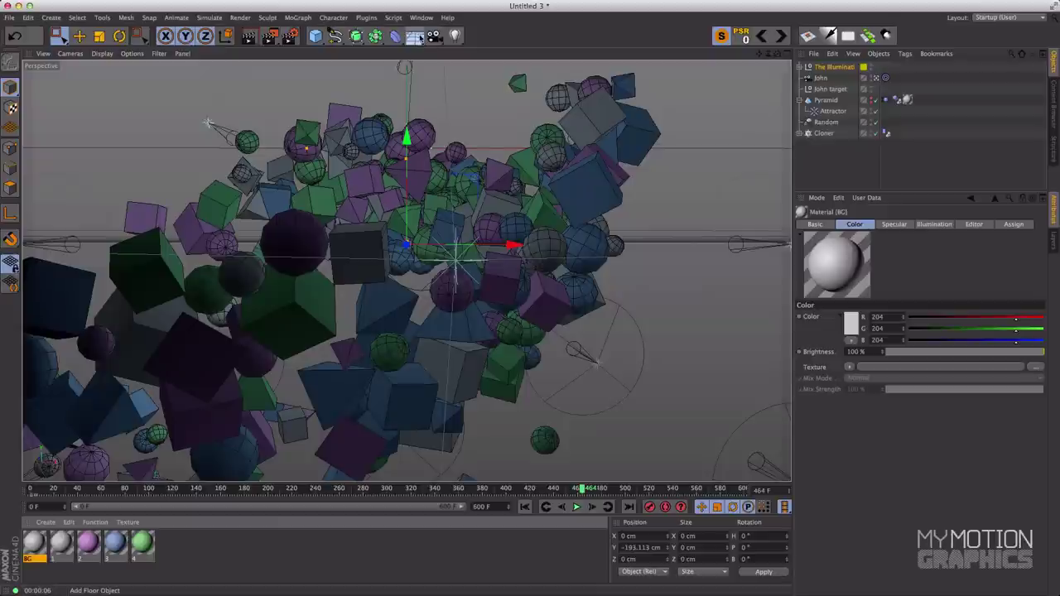
Add a Background object and apply the BG material to it.
left_click(418, 38)
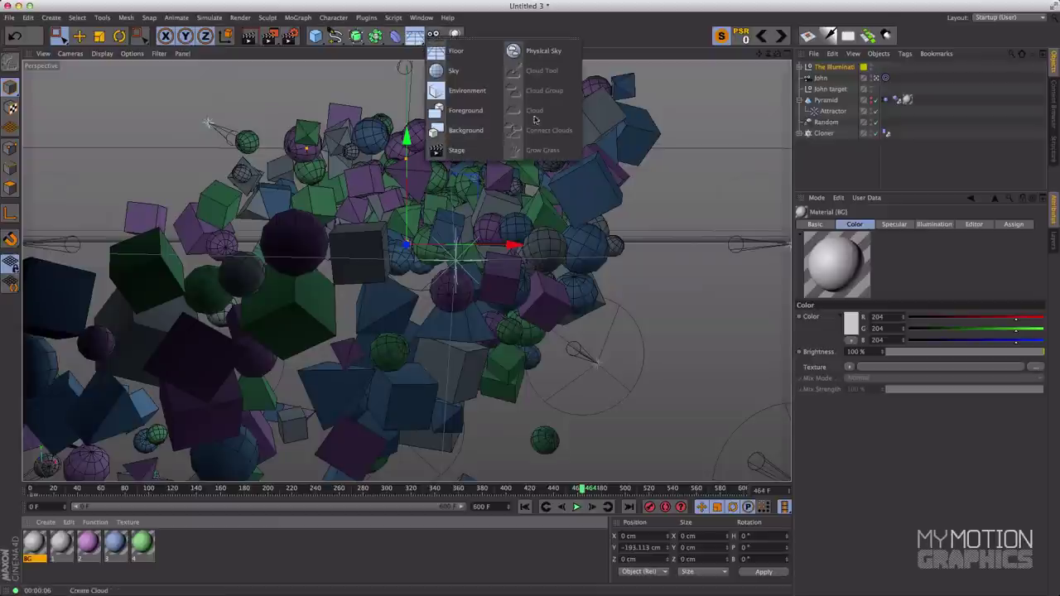
left_click(437, 132)
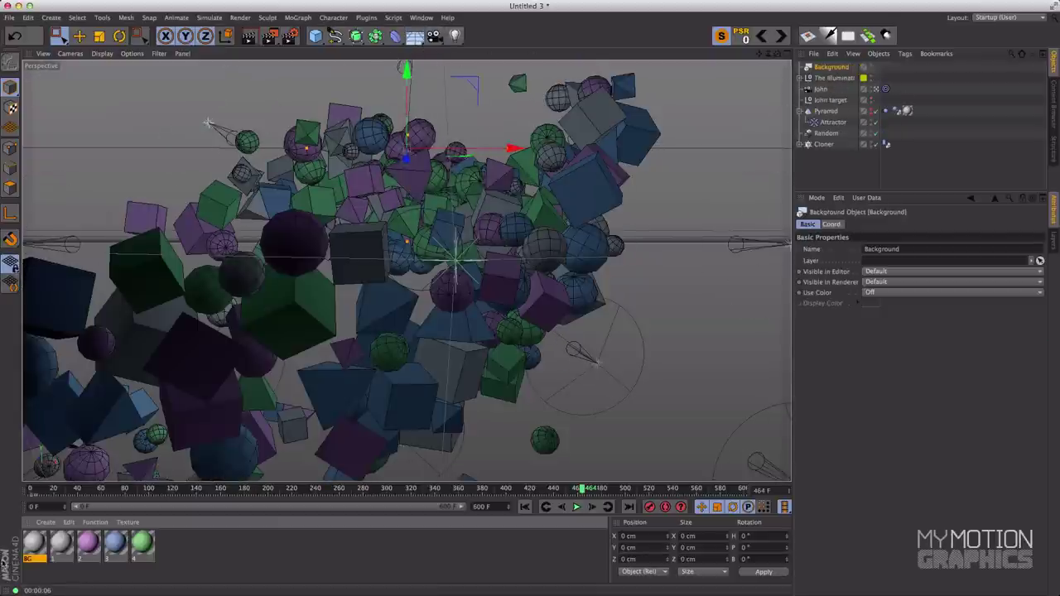
left_click_drag(29, 556, 828, 69)
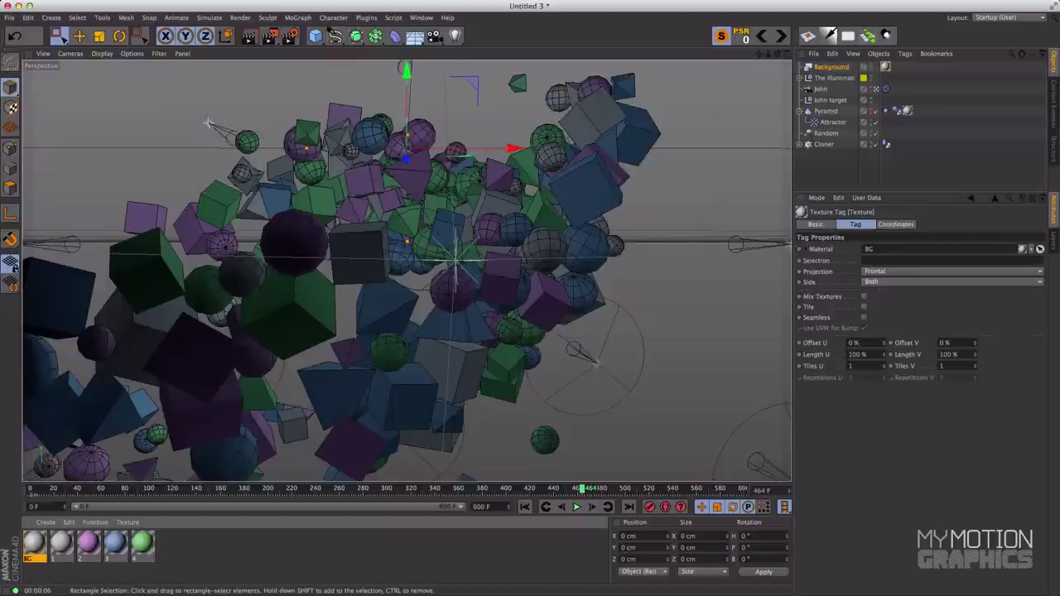
Load a Gradient shader into the BG material's Color texture and start the Interactive Render Region.
left_click(37, 541)
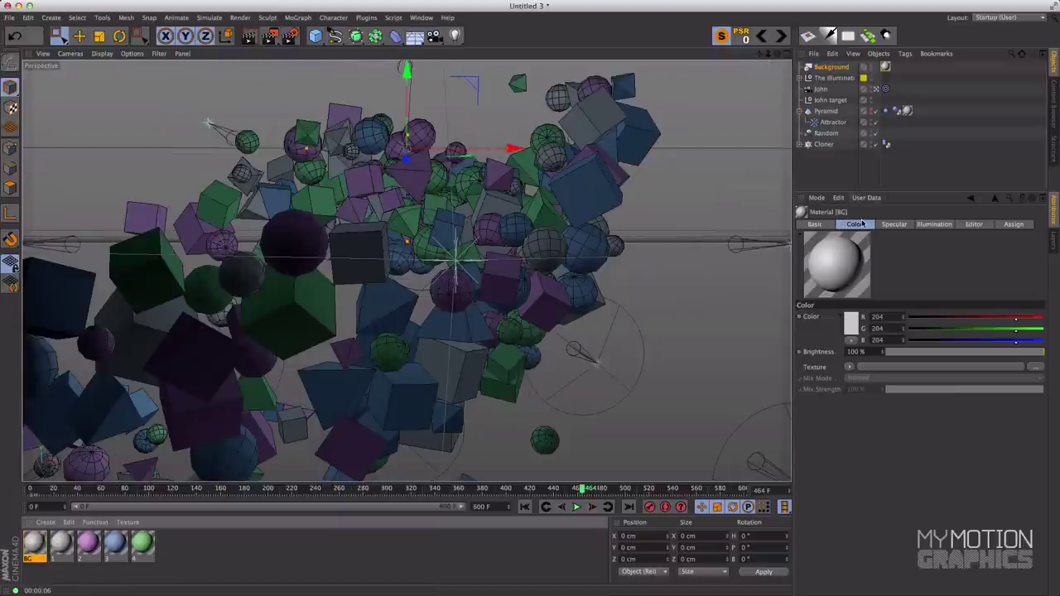
left_click(853, 368)
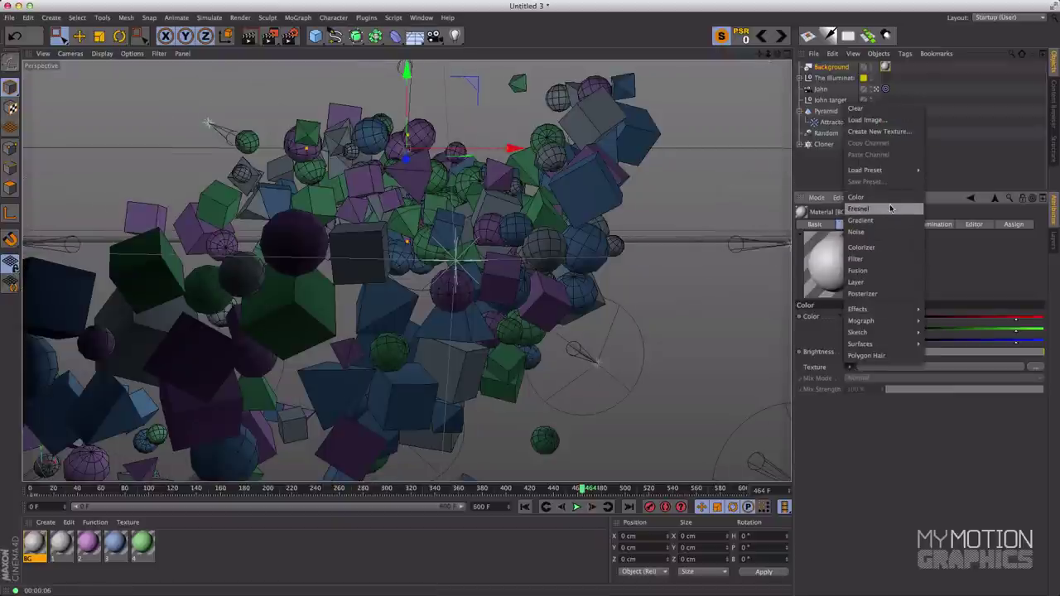
left_click(807, 379)
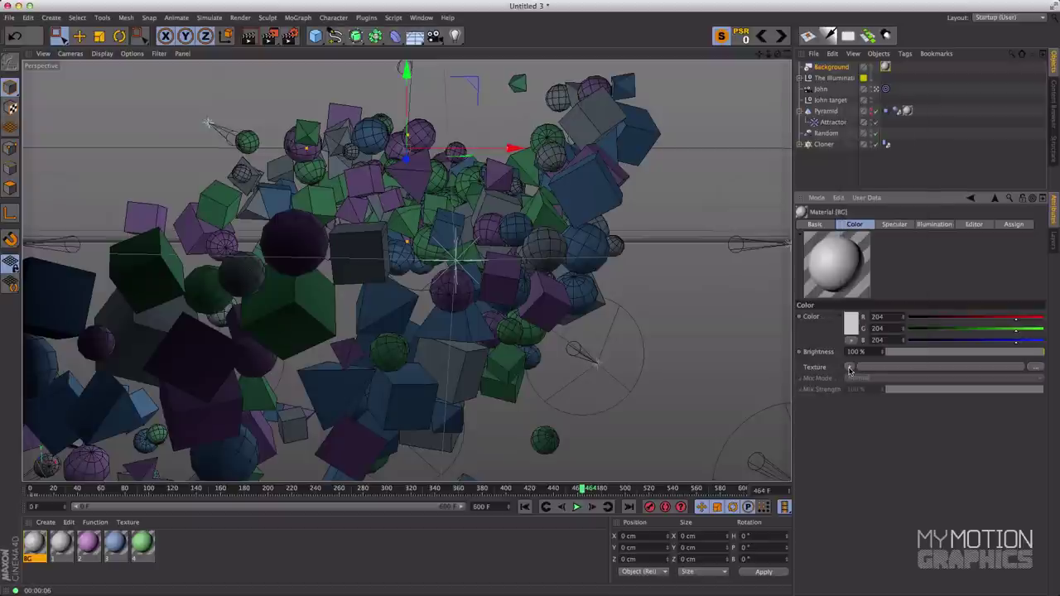
left_click(848, 368)
left_click(875, 217)
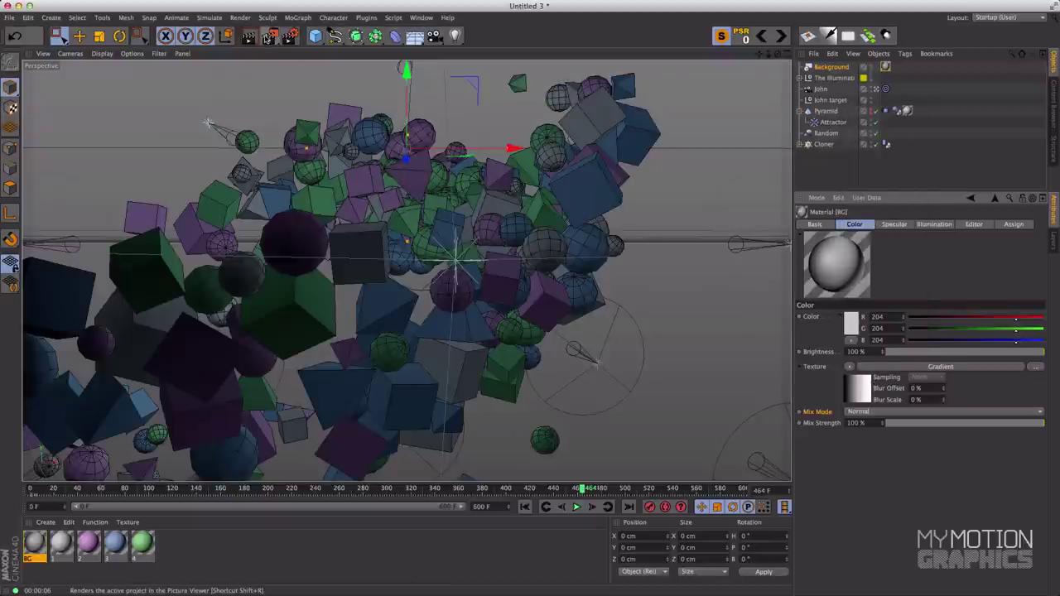
key("alt+r")
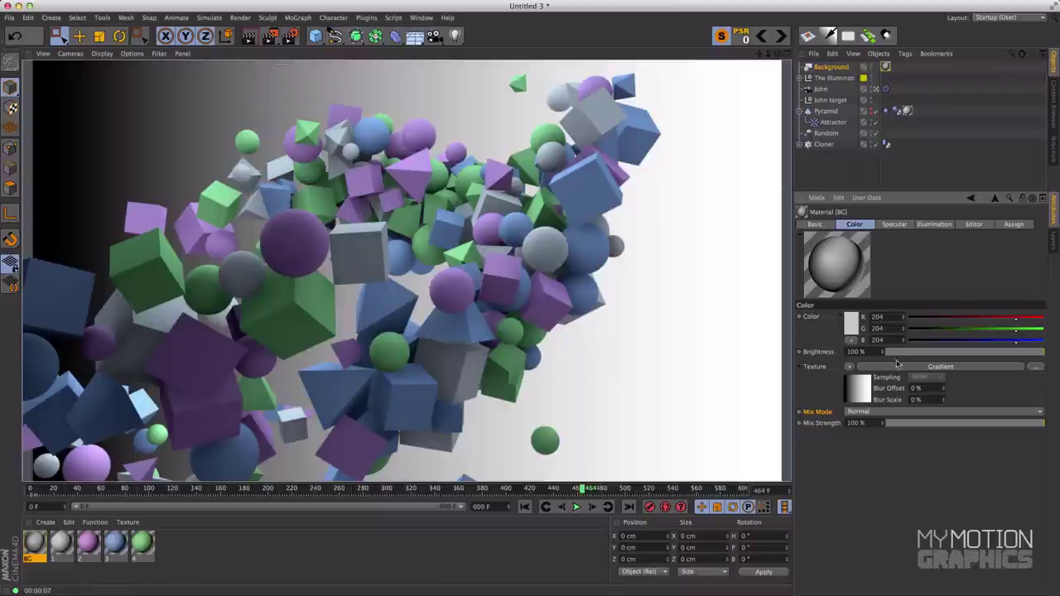
Set the BG gradient type to 2D – V so it runs vertically.
left_click(866, 385)
left_click(870, 333)
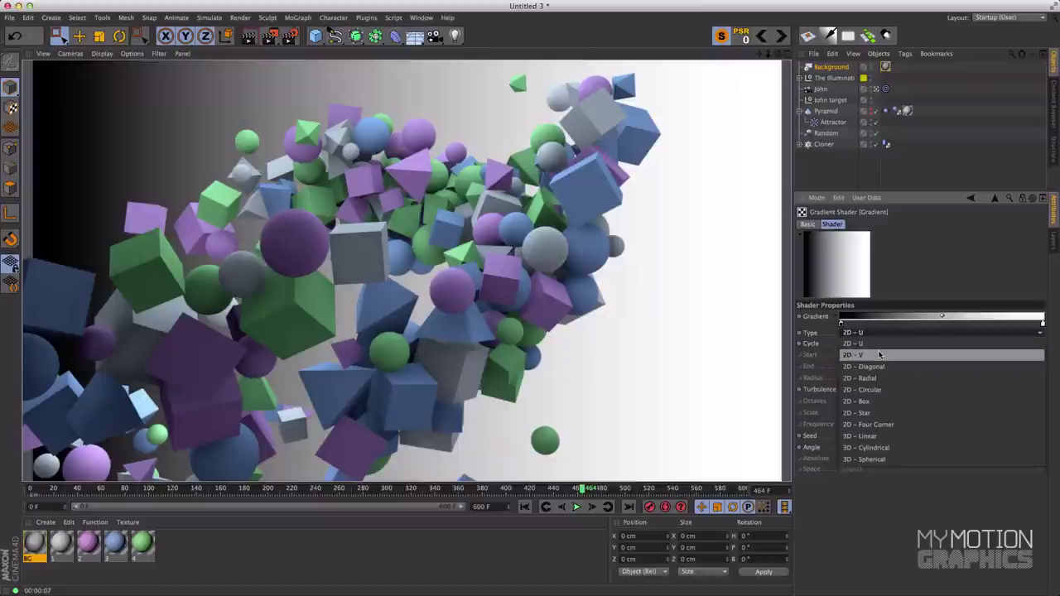
left_click(879, 354)
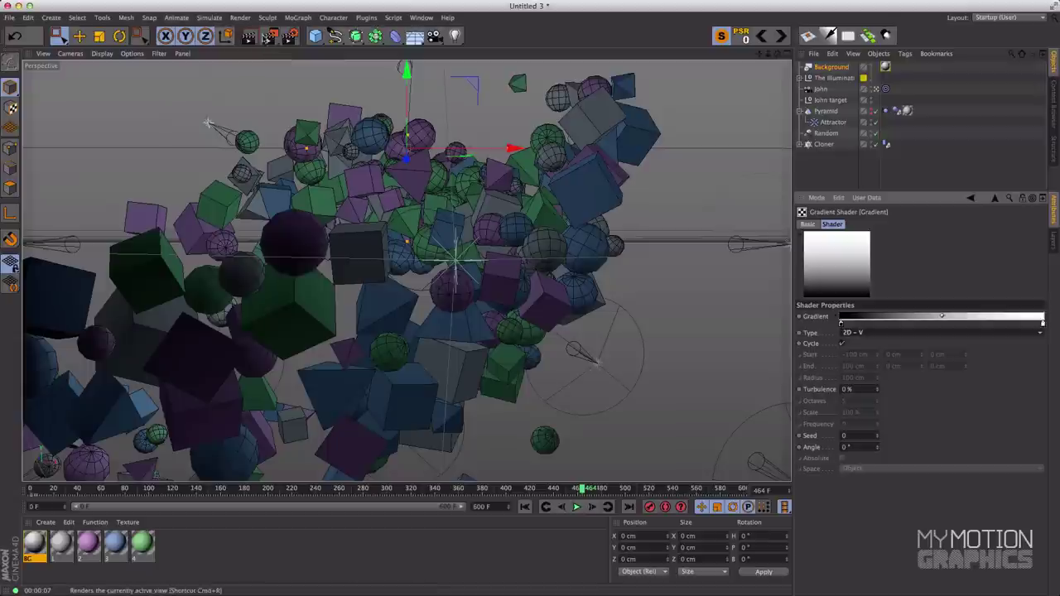
Restart the Interactive Render Region and enlarge it to cover most of the scene.
left_click(268, 35)
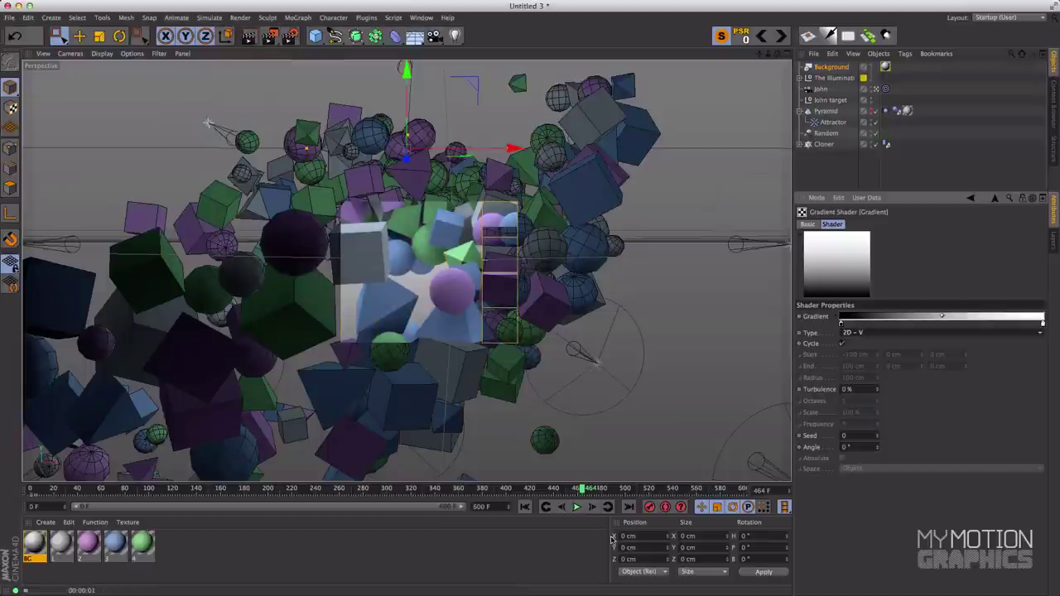
left_click_drag(630, 192, 623, 480)
left_click_drag(594, 130, 654, 60)
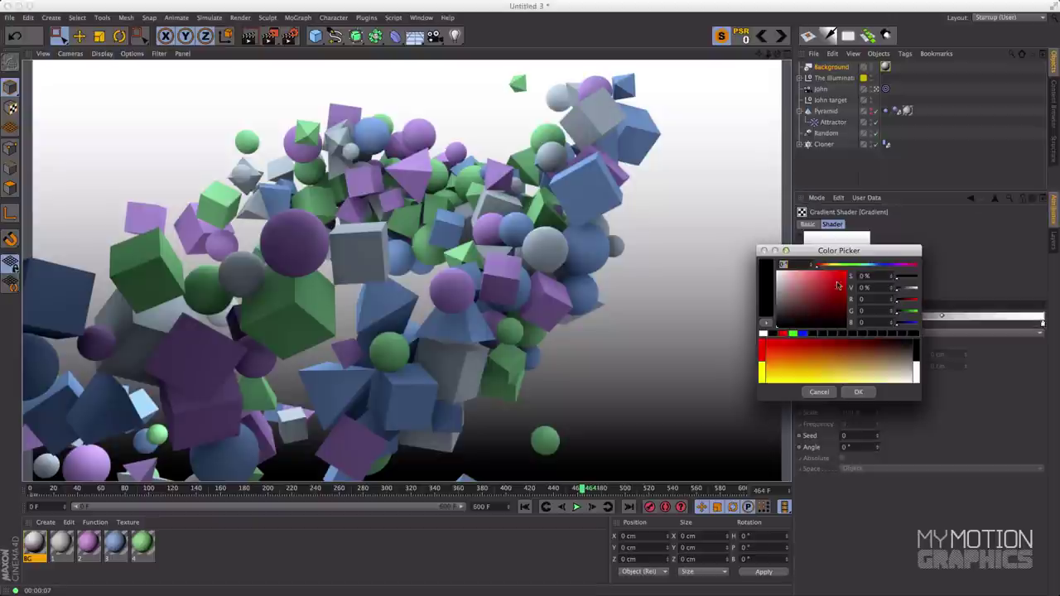
Turn the gradient colours blue, with a light blue at the top end.
left_click(876, 266)
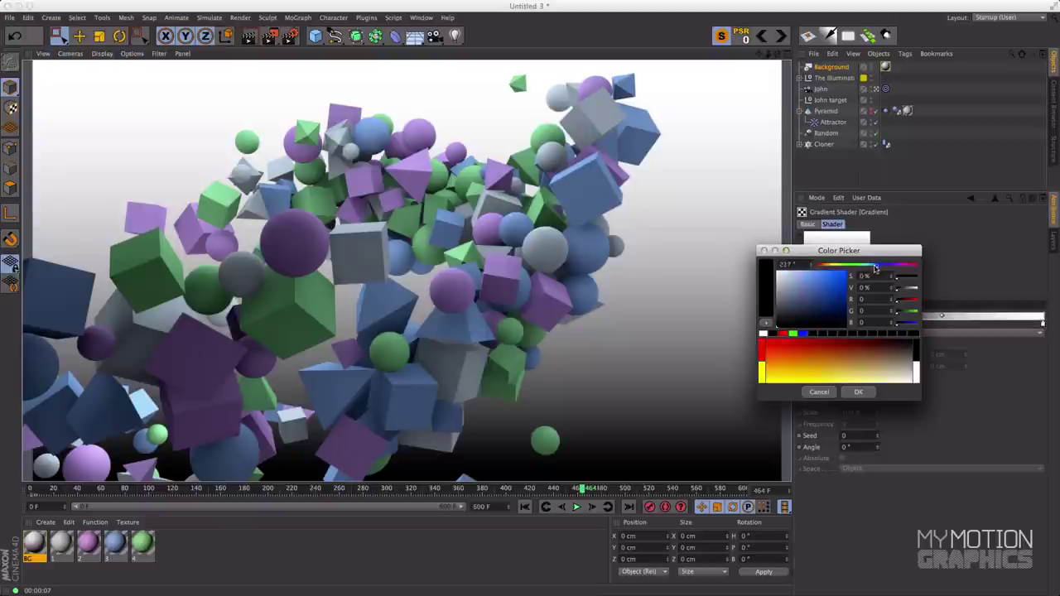
left_click(827, 288)
left_click_drag(826, 287, 824, 290)
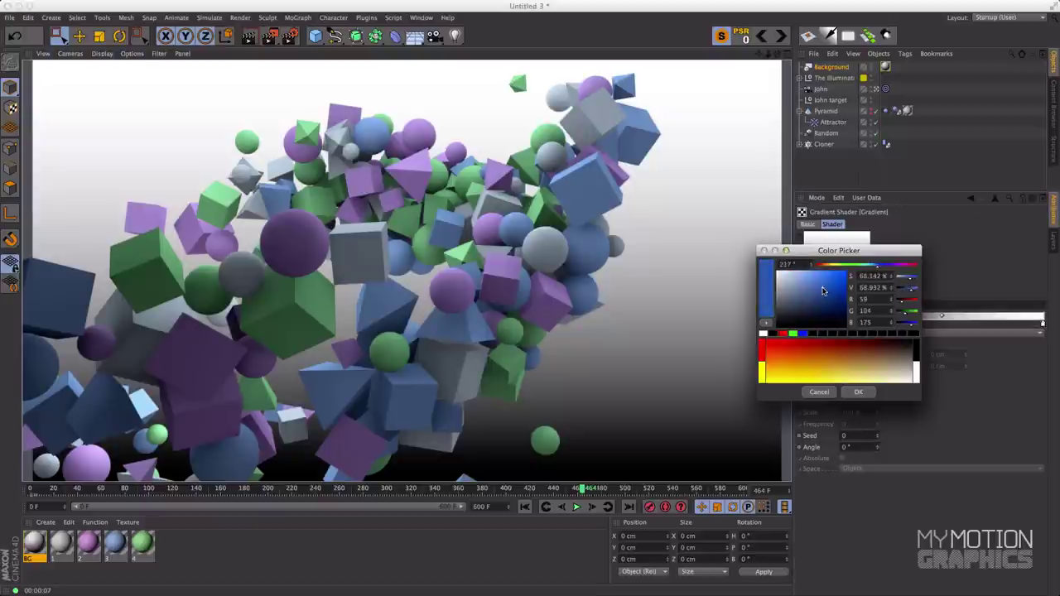
left_click(857, 392)
double_click(1041, 323)
left_click(1016, 265)
left_click_drag(964, 290, 943, 278)
left_click(995, 392)
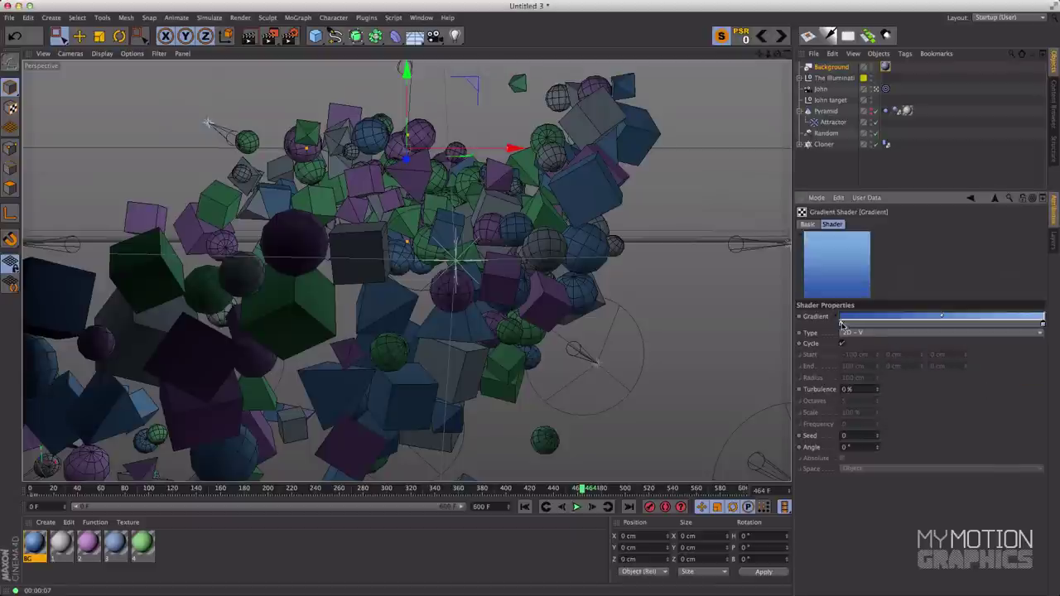
Make the gradient's bottom-end colour a darker blue.
double_click(841, 322)
left_click_drag(846, 302, 833, 313)
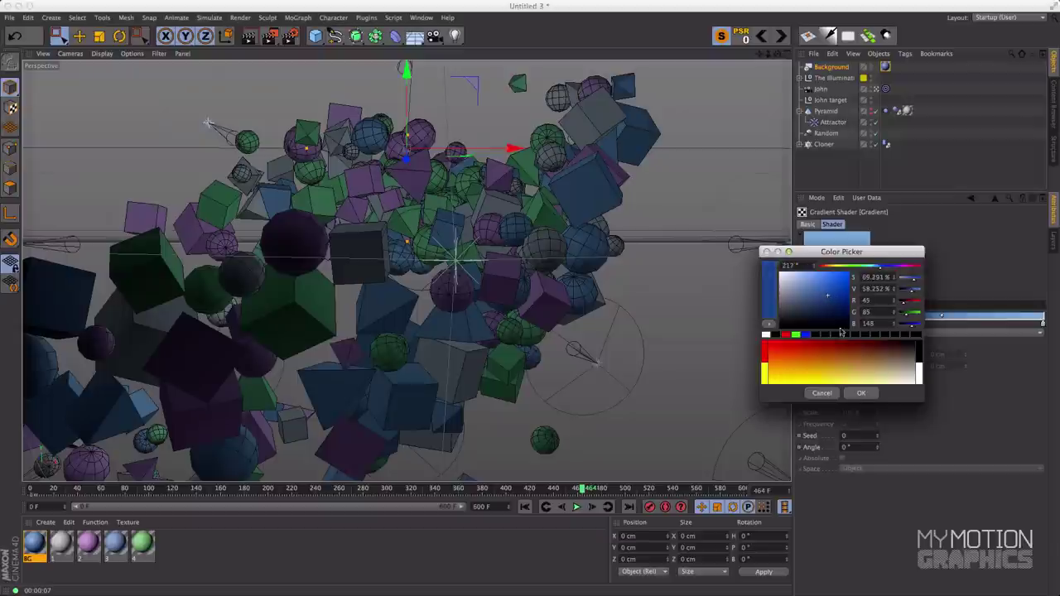
left_click(859, 394)
double_click(841, 322)
left_click(829, 305)
left_click(861, 394)
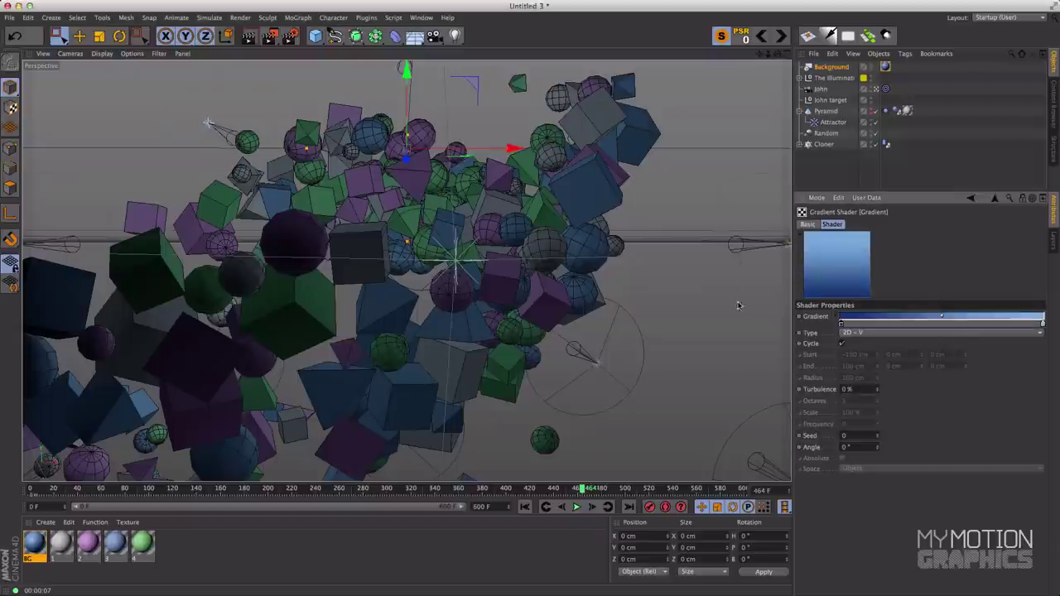
Render the view to check the blue gradient, keeping the bottom colour unchanged.
left_click(246, 36)
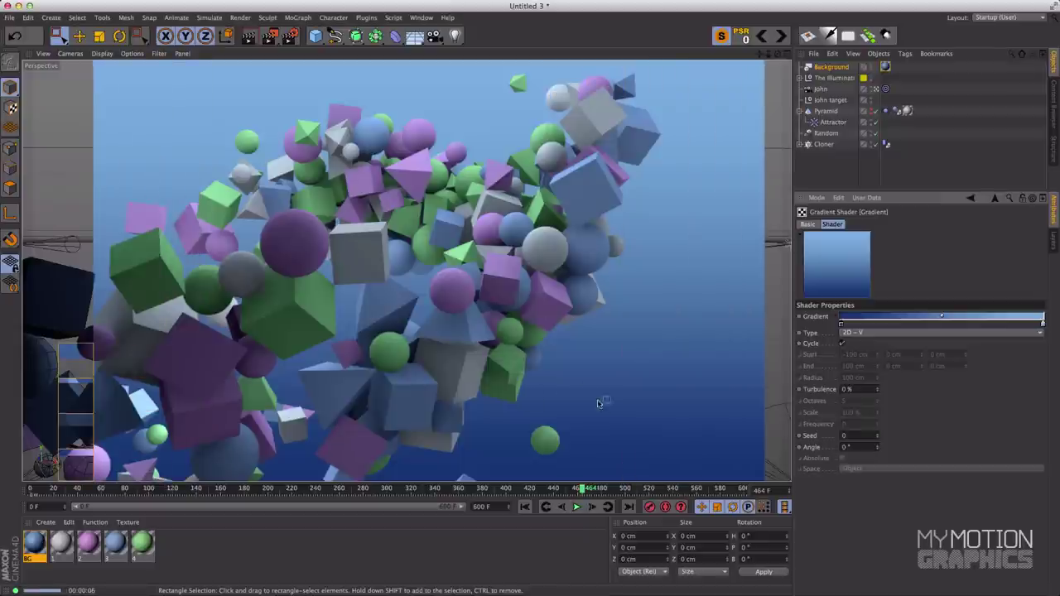
double_click(843, 322)
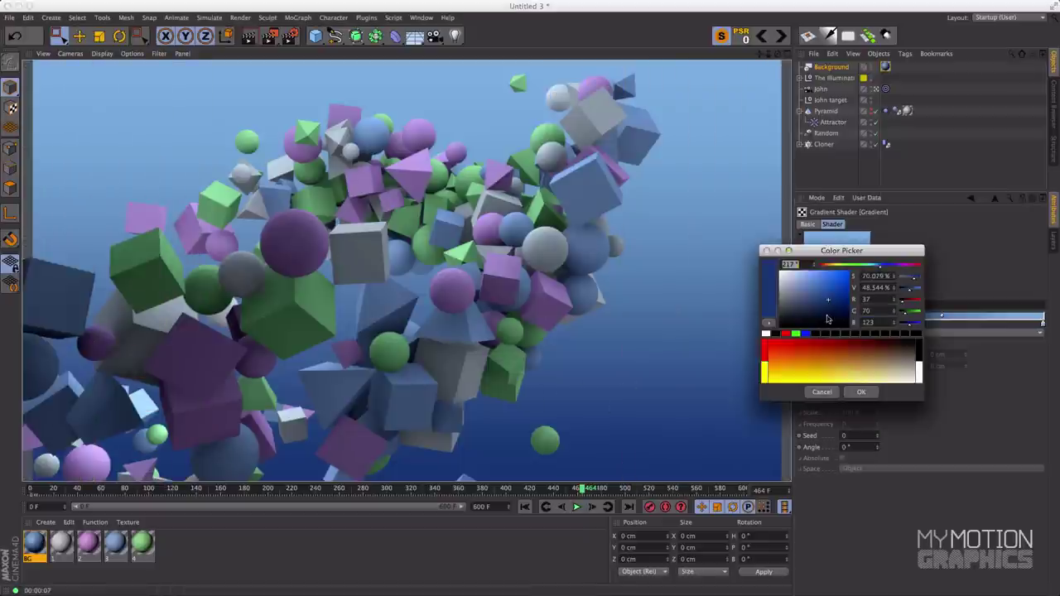
left_click(860, 393)
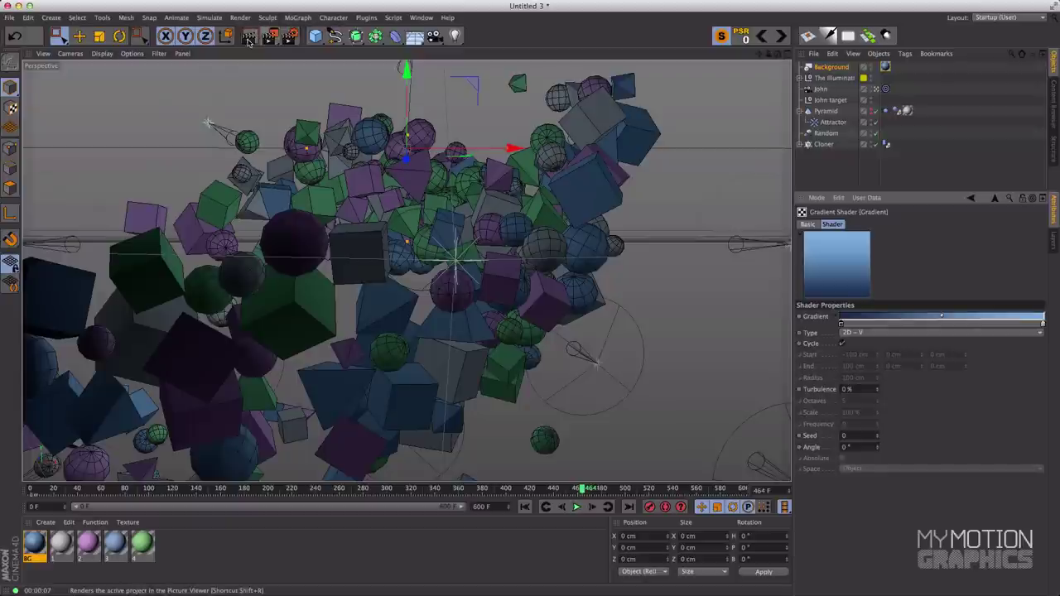
Render a region over the scene centre and desaturate the gradient's bottom blue to R 56, G 69, B 89.
left_click(269, 35)
left_click_drag(305, 166, 520, 379)
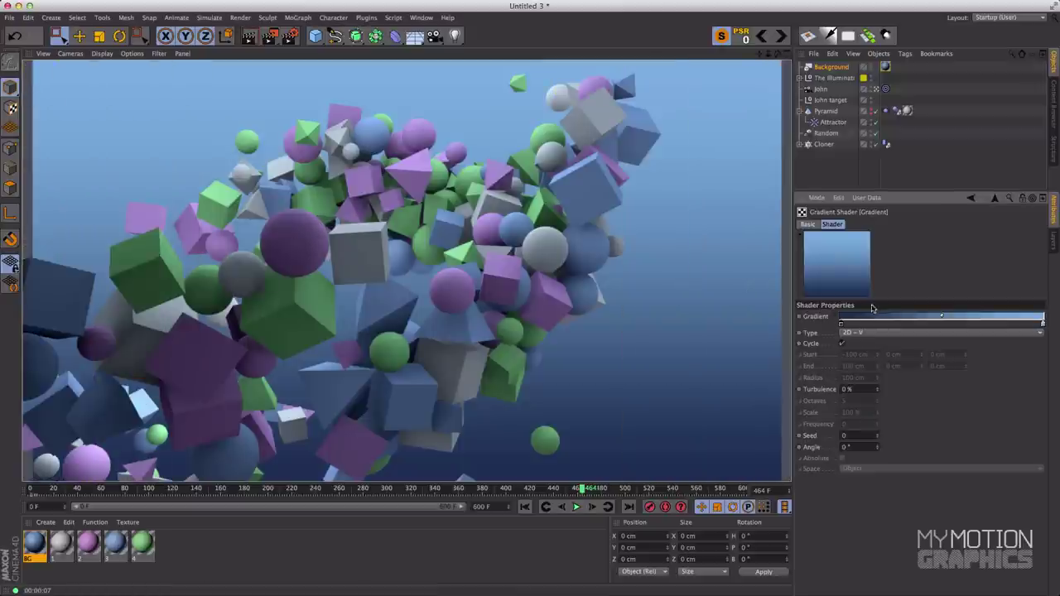
double_click(840, 324)
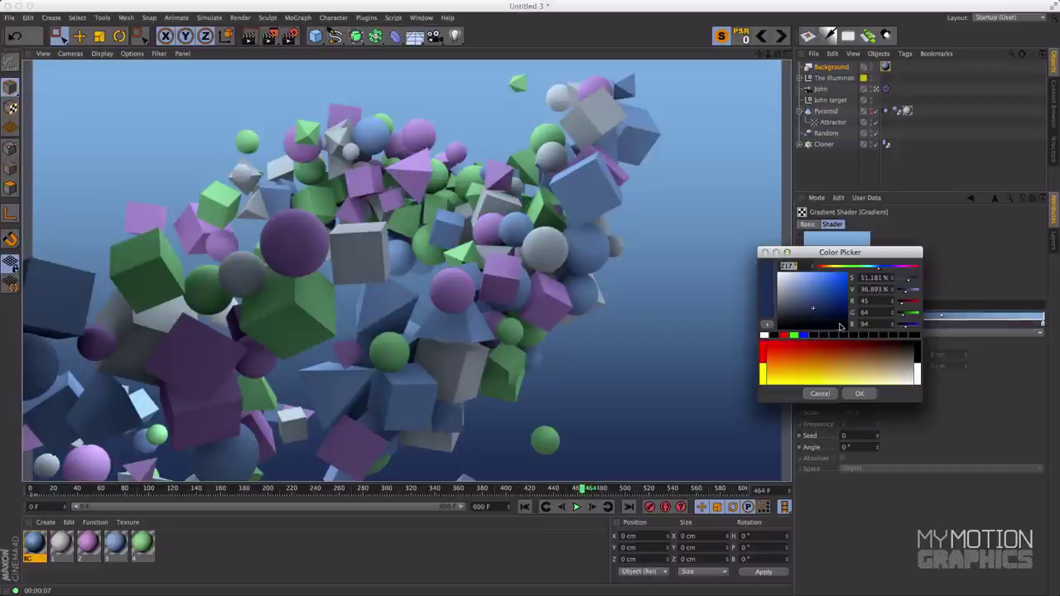
left_click_drag(812, 313, 802, 309)
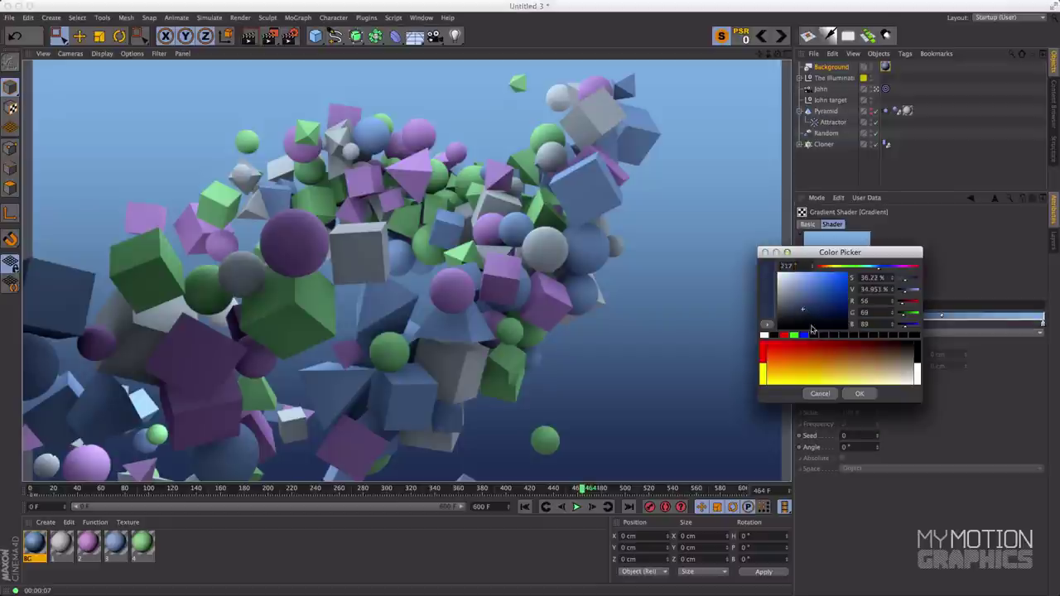
left_click(858, 395)
Start a live render region preview and play the animation forward.
left_click(257, 36)
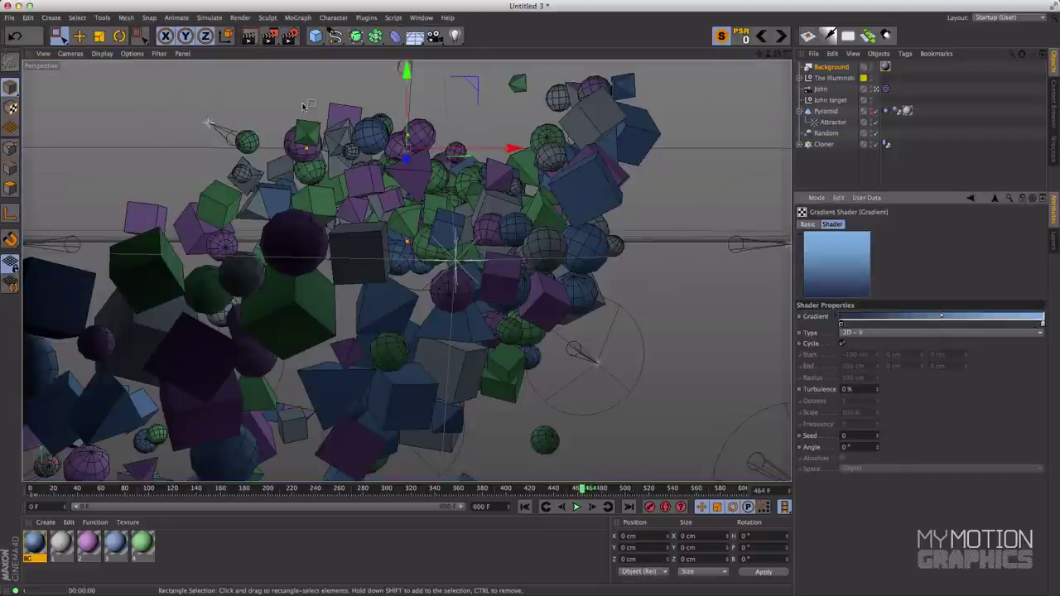
key("alt+r")
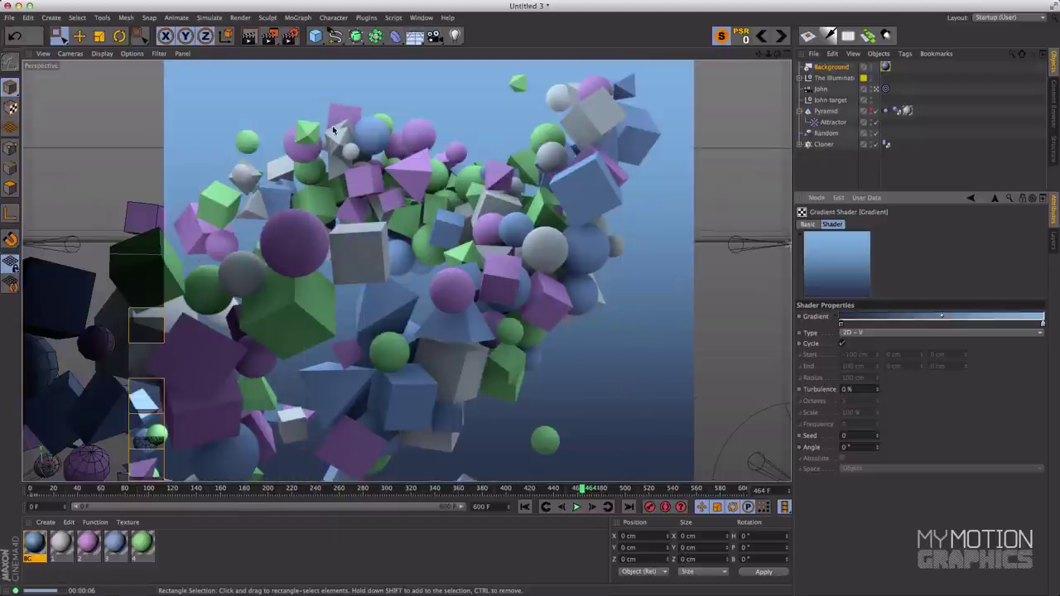
left_click(577, 508)
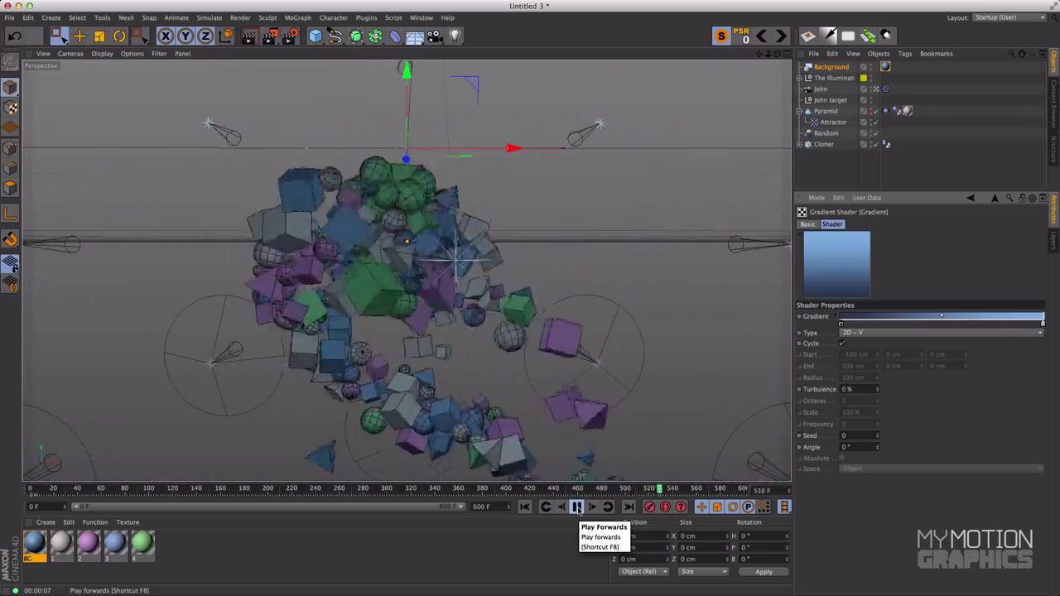
Stop playback at frame 567 and render that frame in the view.
left_click(577, 508)
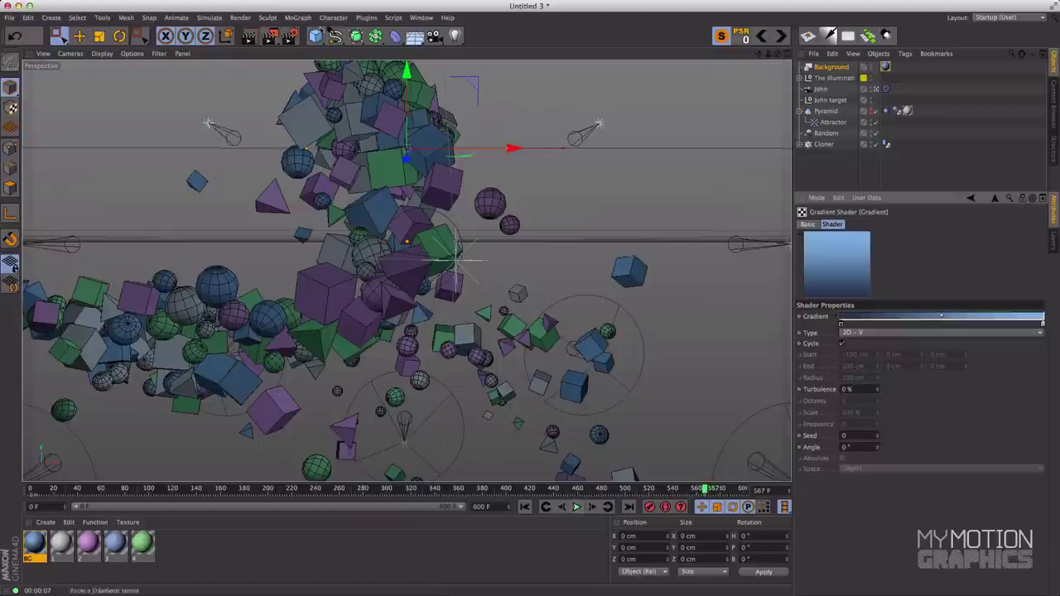
key("super+r")
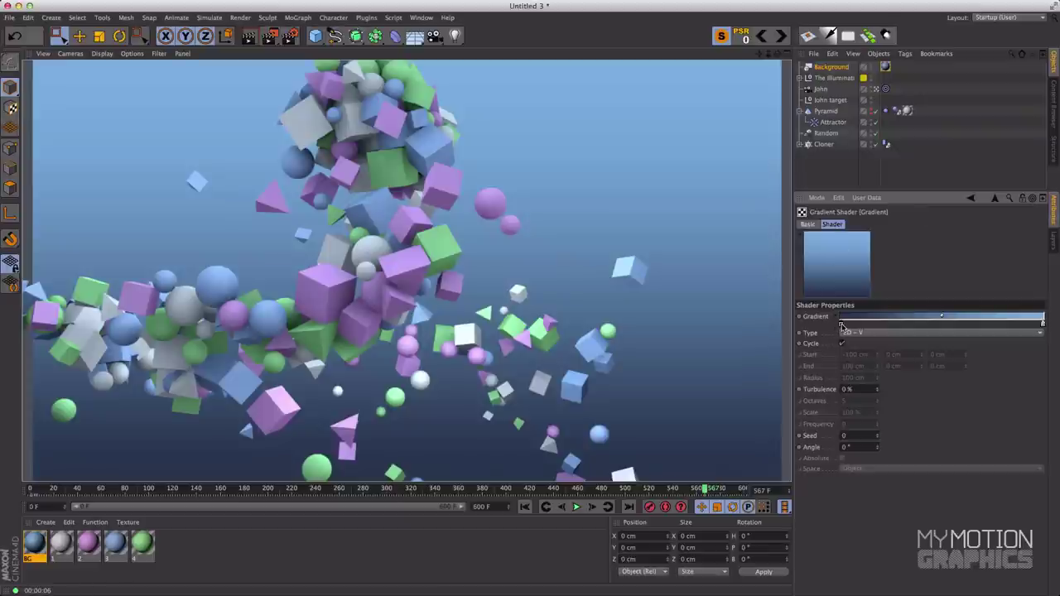
Darken the gradient's bottom blue to R 53, G 62, B 79 and re-render the view.
double_click(842, 324)
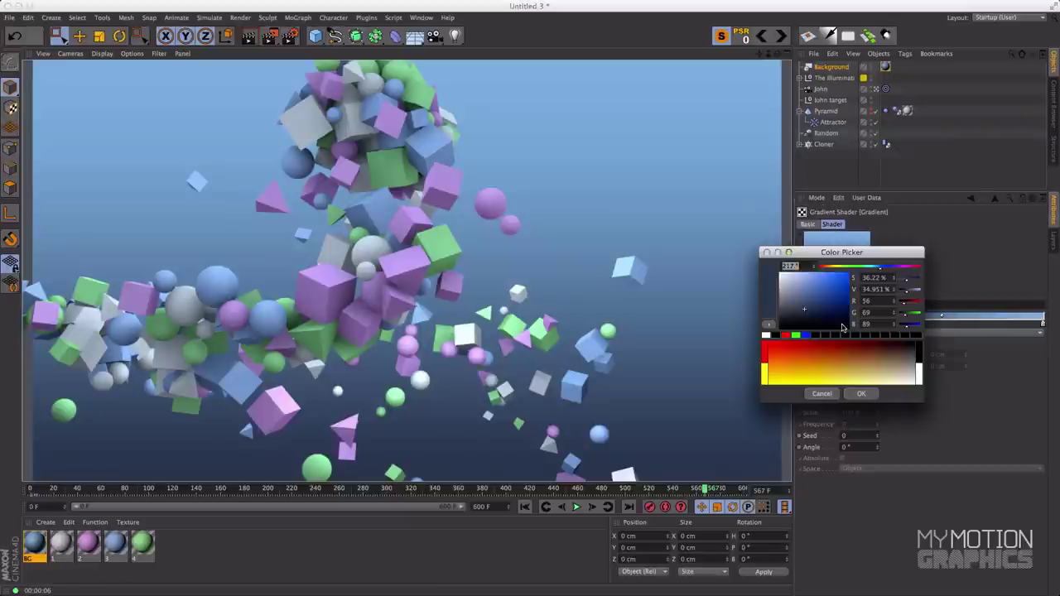
left_click_drag(808, 315, 804, 315)
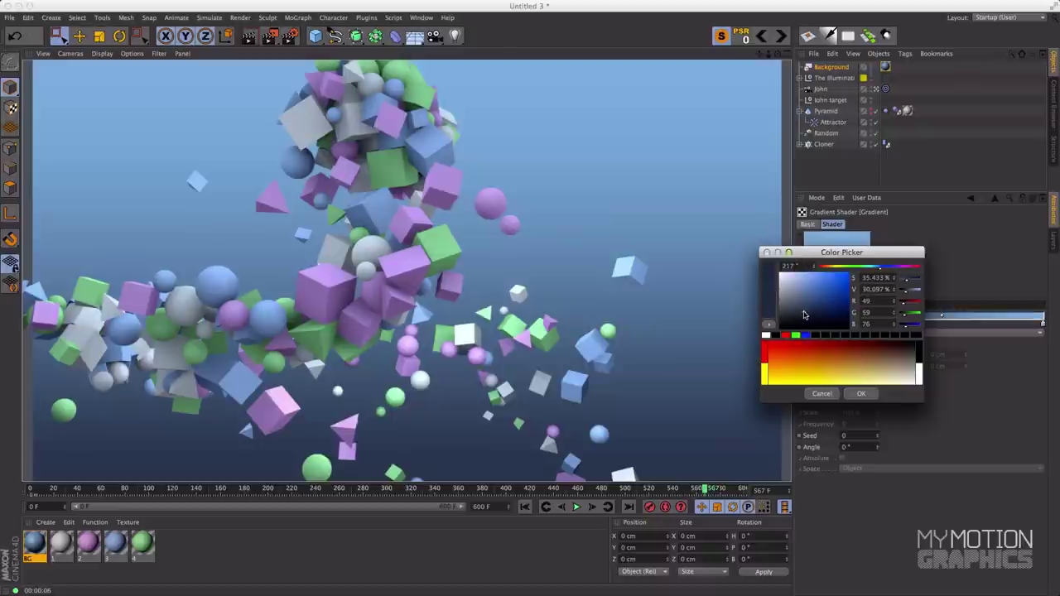
left_click(860, 394)
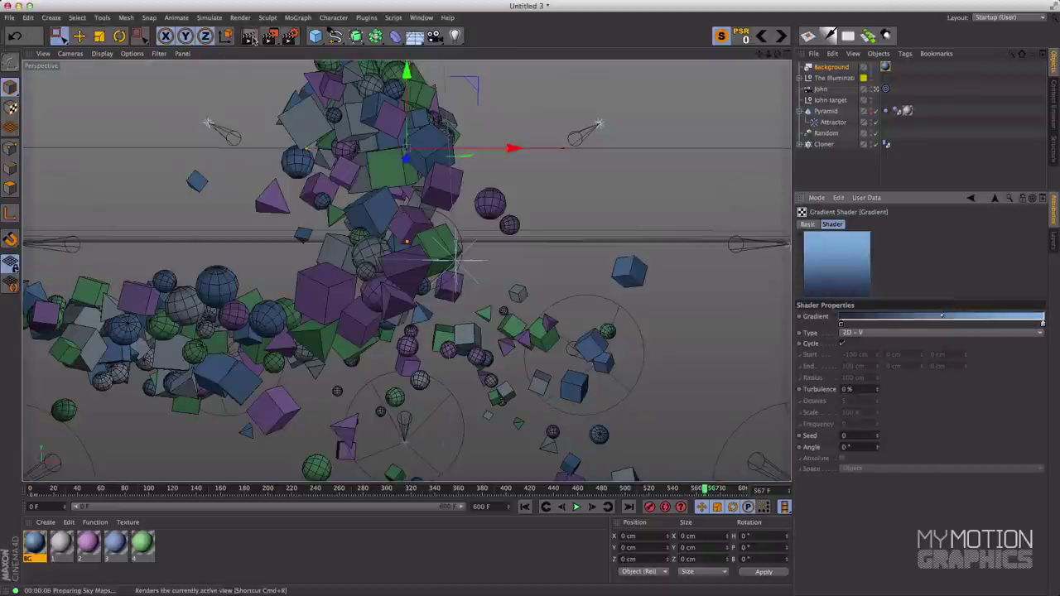
left_click(249, 37)
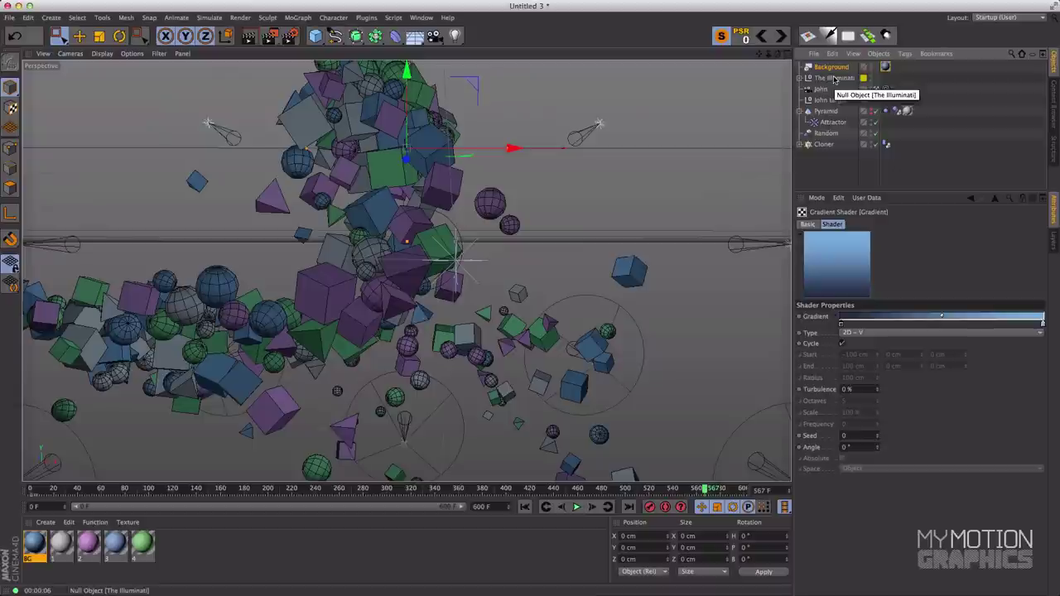
Tint The Illuminati's bright-end light colour pale blue (R 226, G 239, B 247) and preview it live.
left_click(835, 78)
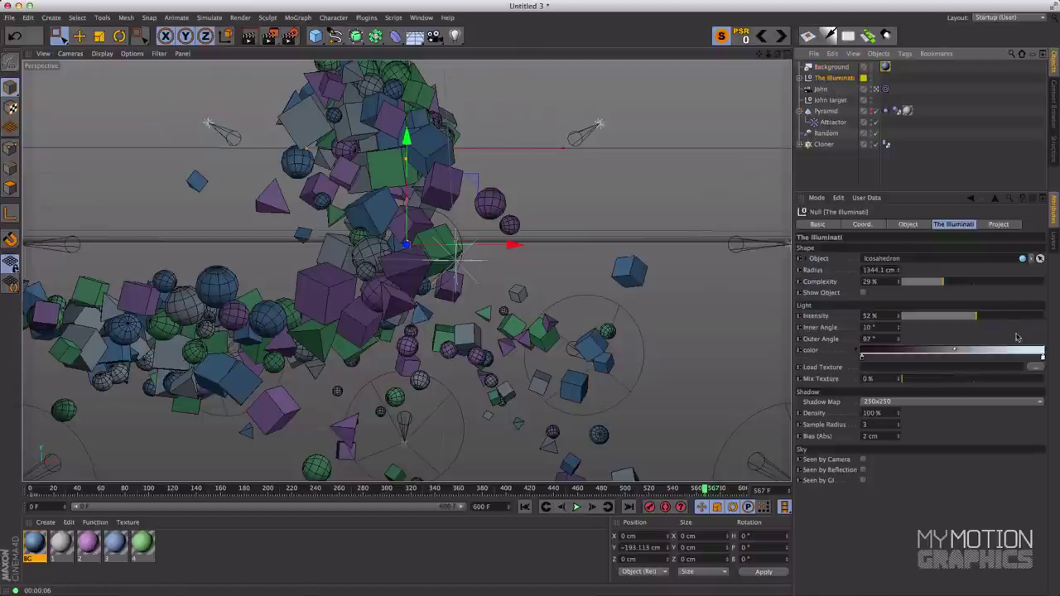
double_click(1042, 357)
left_click_drag(927, 308, 919, 306)
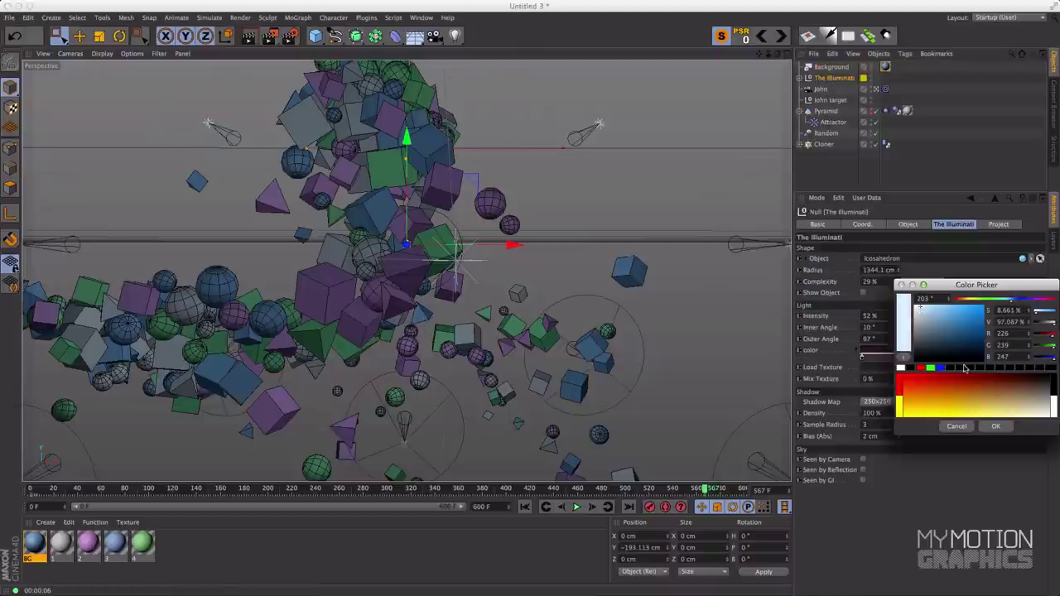
left_click(996, 426)
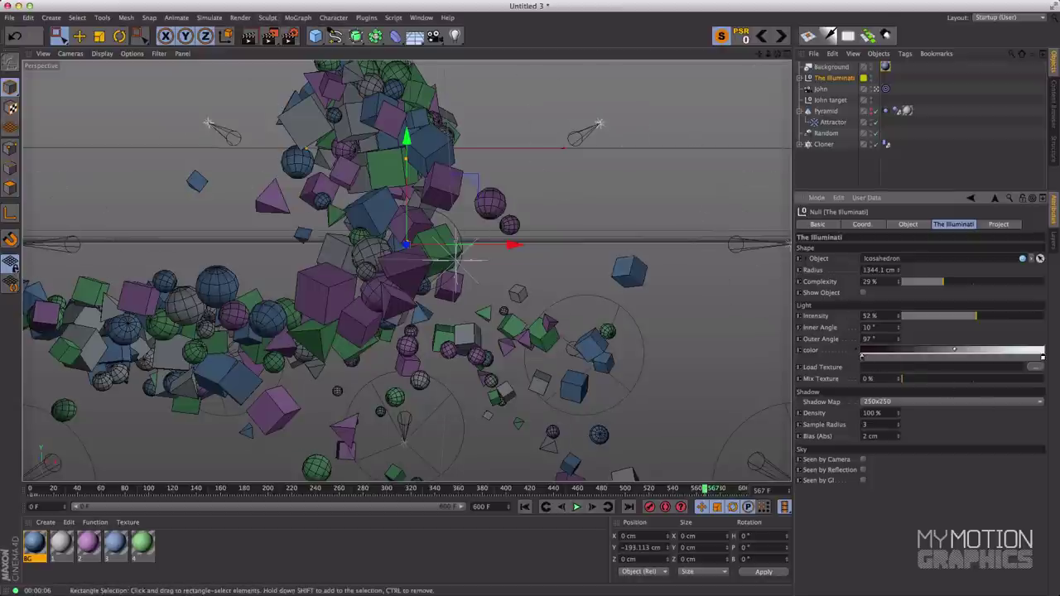
key("alt+r")
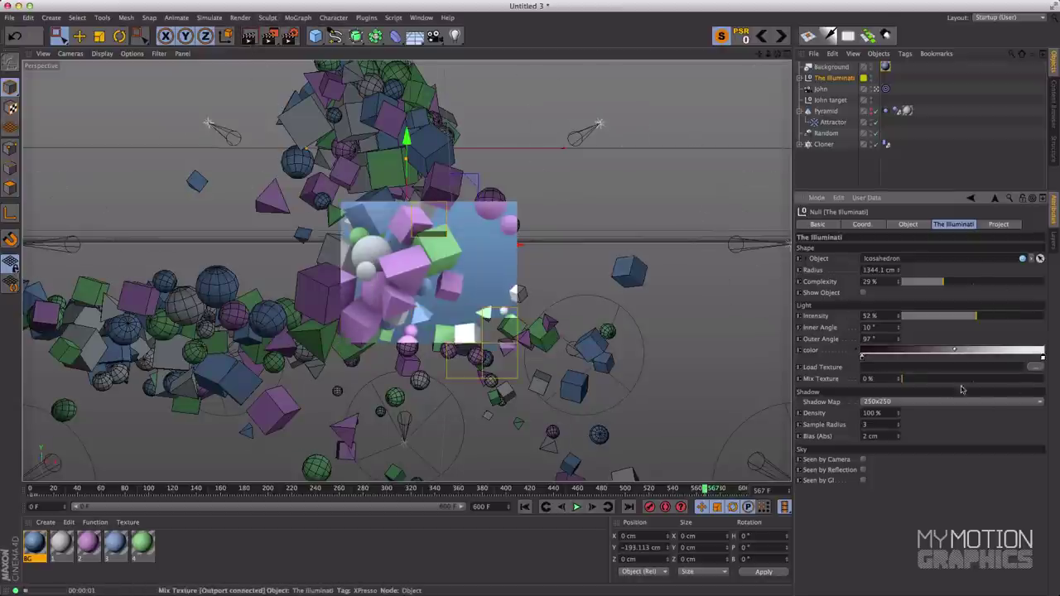